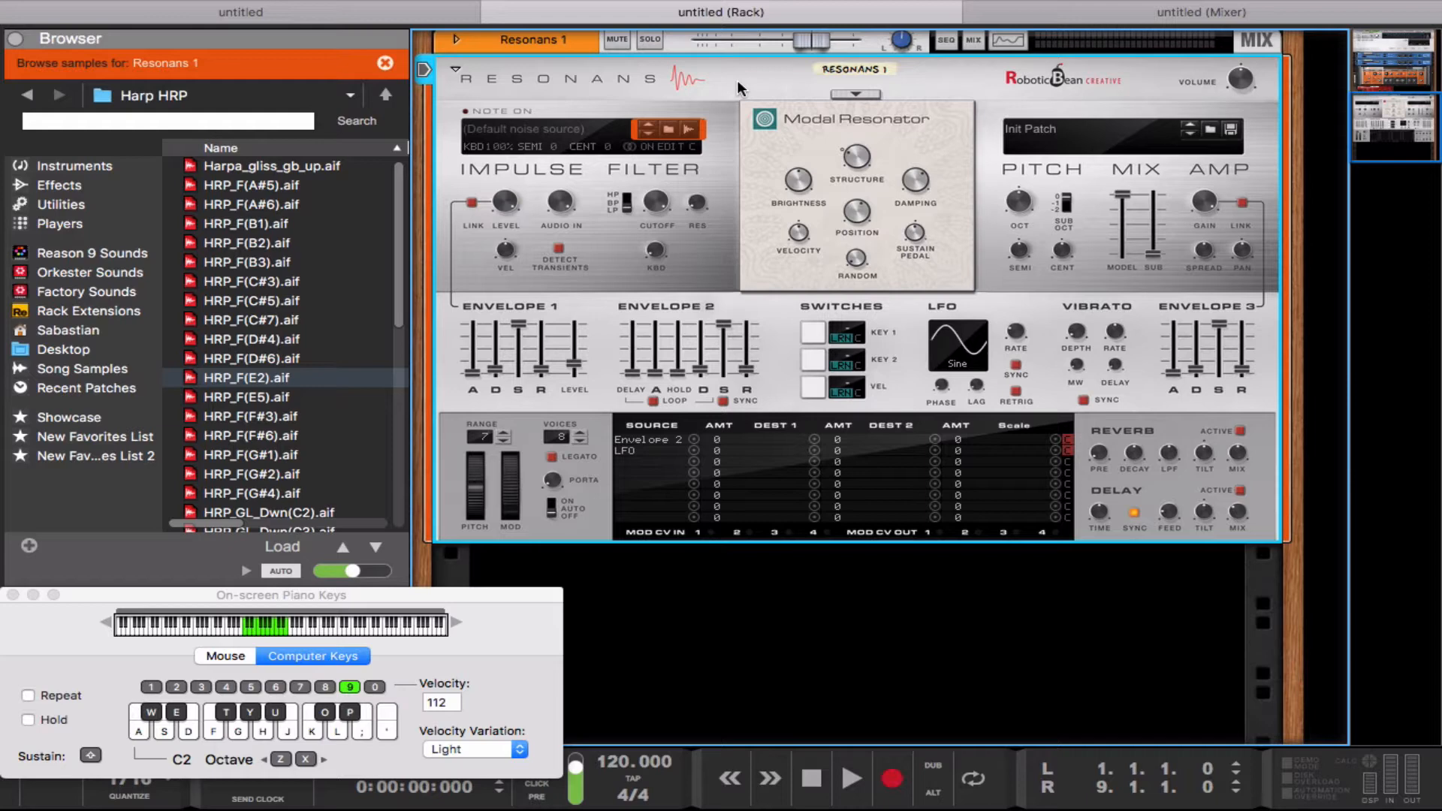
Step: Switch the resonator module to Inharmonic String and back to Modal Resonator
{"action": "left_click", "coordinate": [868, 90]}
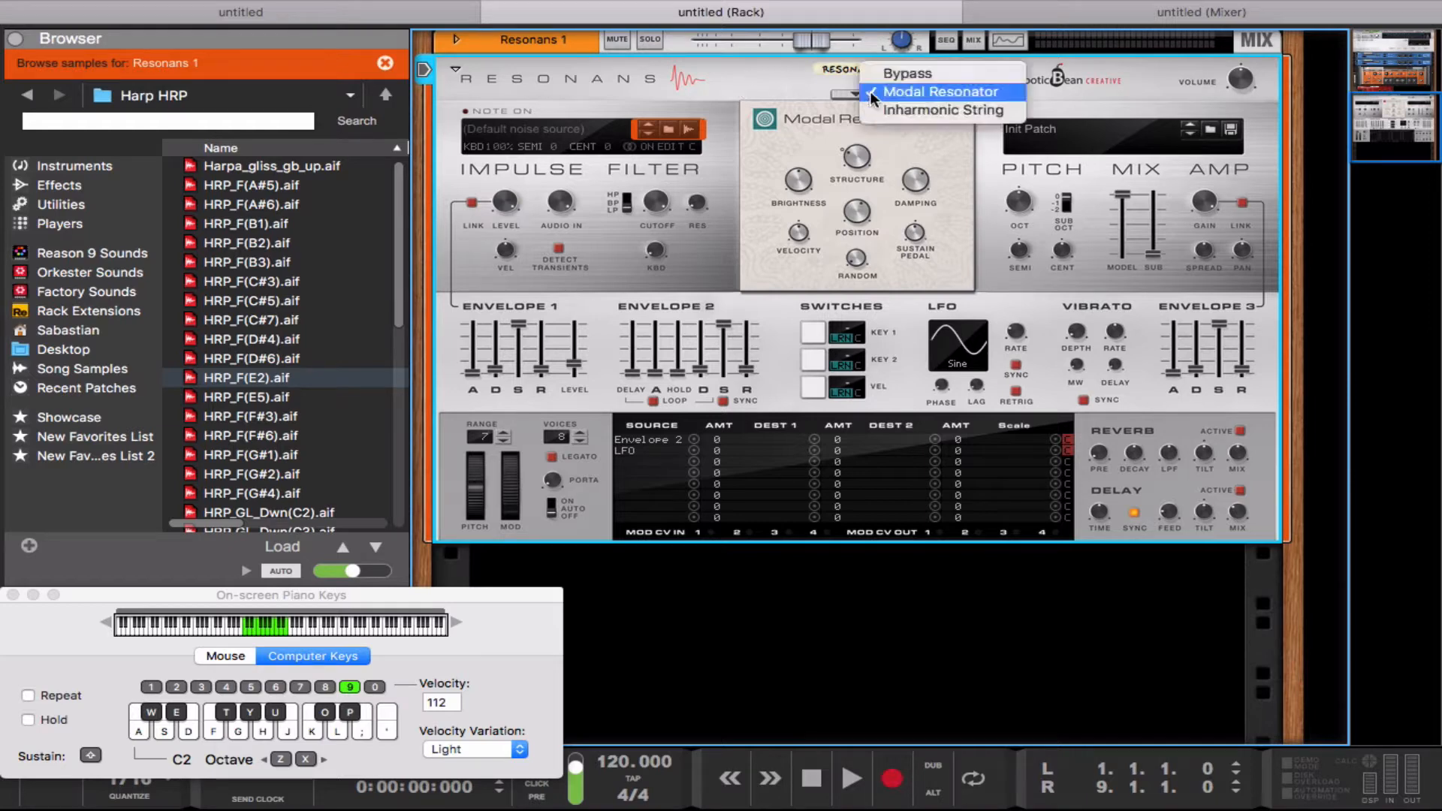
{"action": "left_click", "coordinate": [885, 111]}
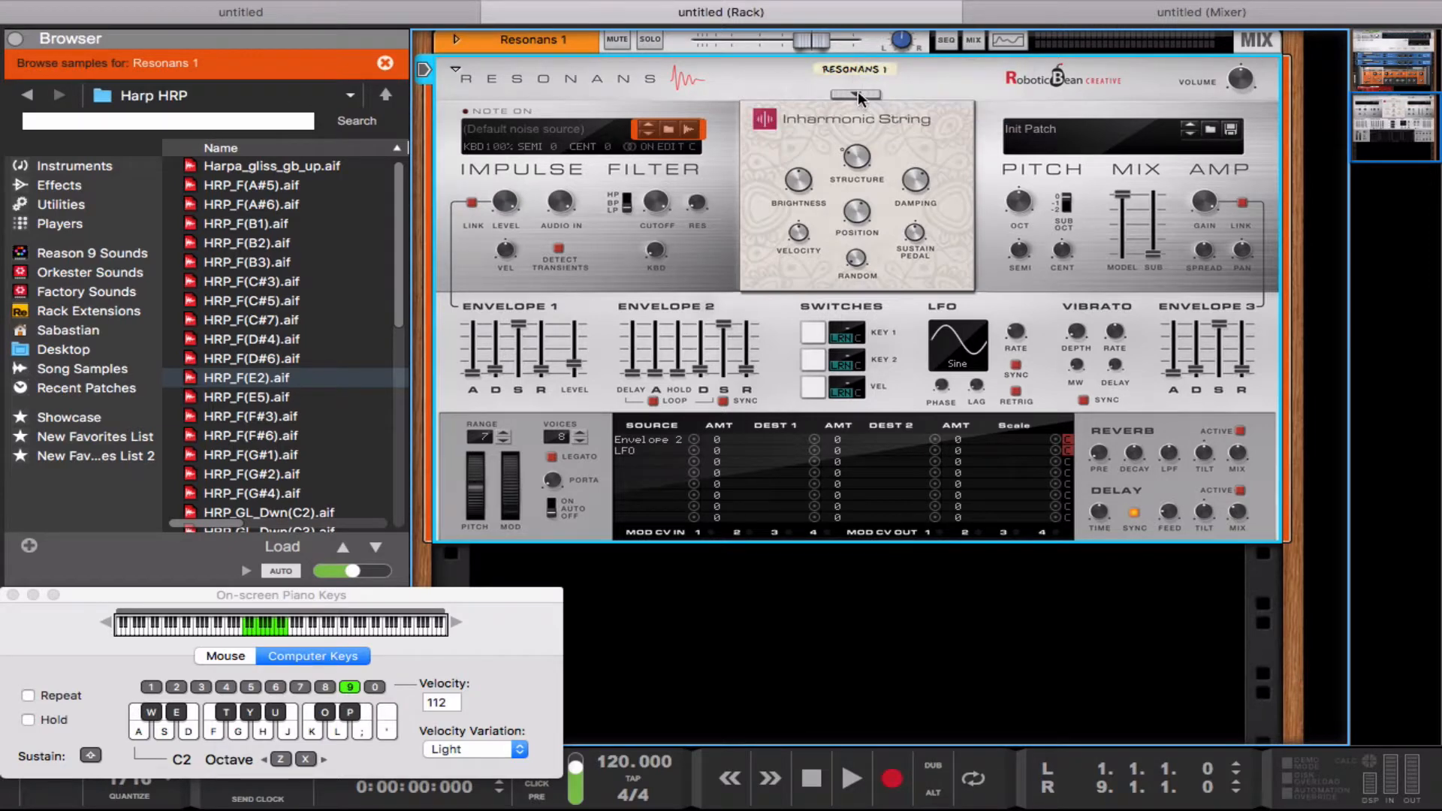
{"action": "left_click", "coordinate": [860, 92]}
{"action": "left_click", "coordinate": [883, 74]}
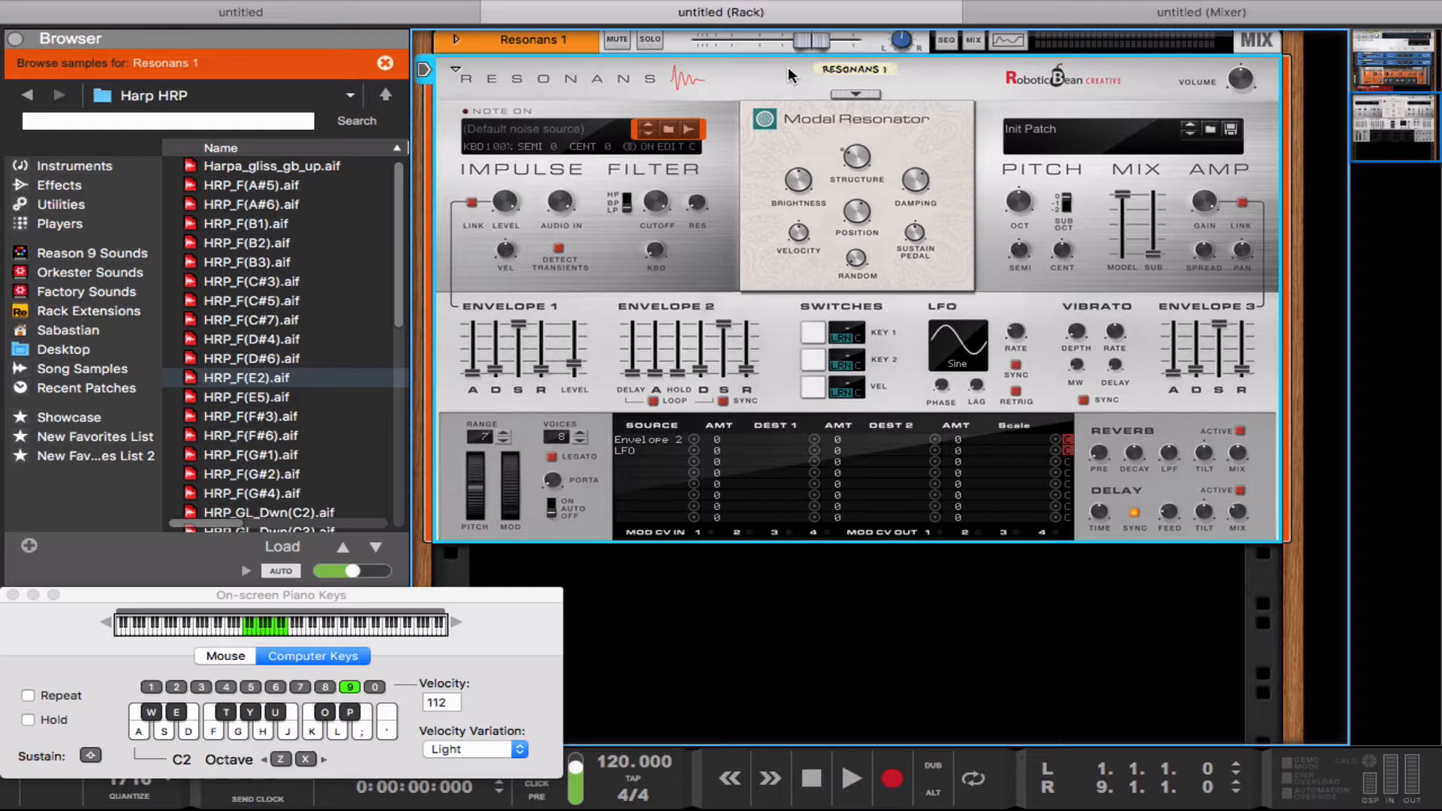
Step: Set the resonator module to Bypass and play several notes to hear the unprocessed impulse
{"action": "left_click", "coordinate": [864, 94]}
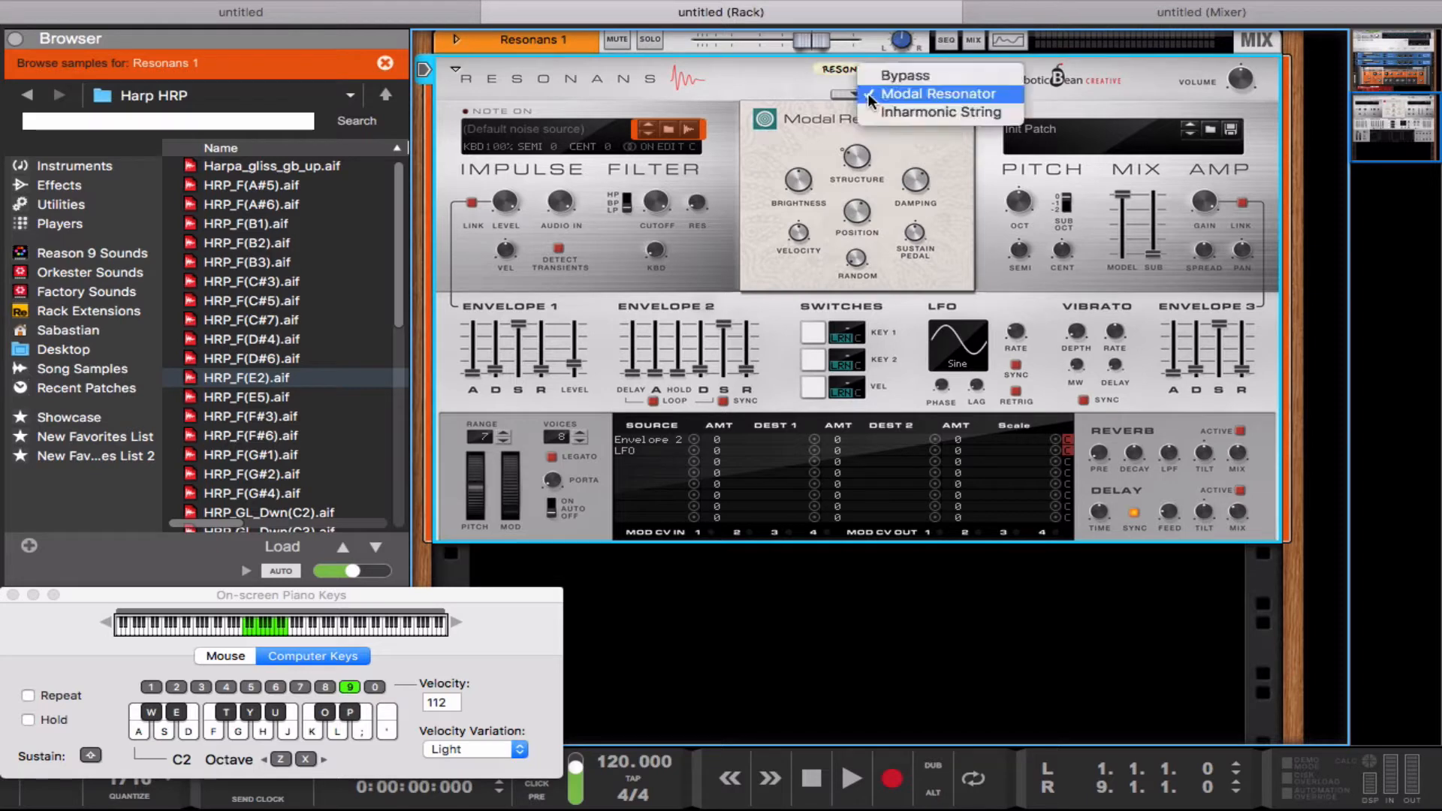
{"action": "left_click", "coordinate": [861, 75]}
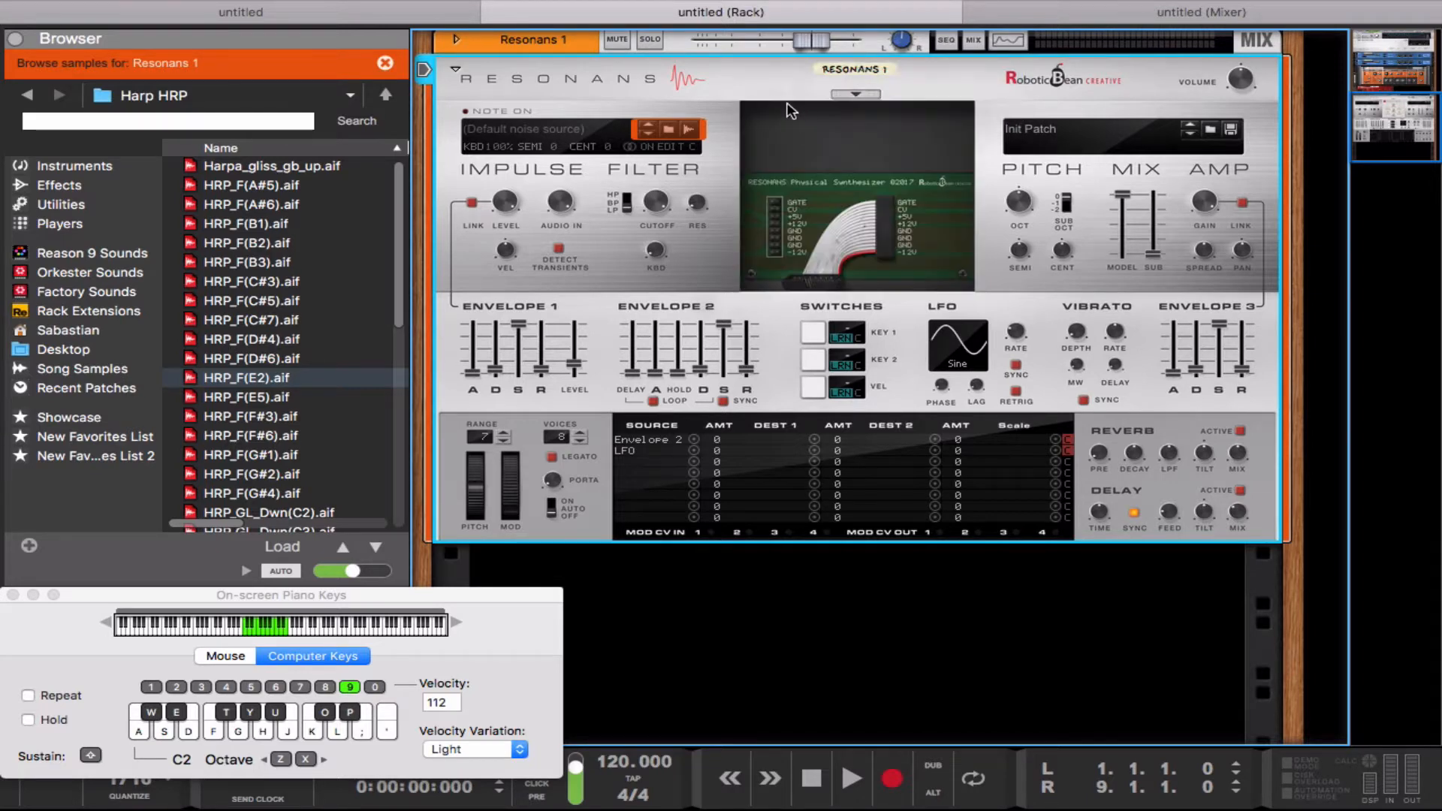
{"action": "key", "text": "s"}
{"action": "key", "text": "s"}
{"action": "key", "text": "s"}
{"action": "key", "text": "d"}
{"action": "key", "text": "d"}
Step: Set the resonator module to Modal Resonator and play a few notes to hear the difference
{"action": "left_click", "coordinate": [865, 91]}
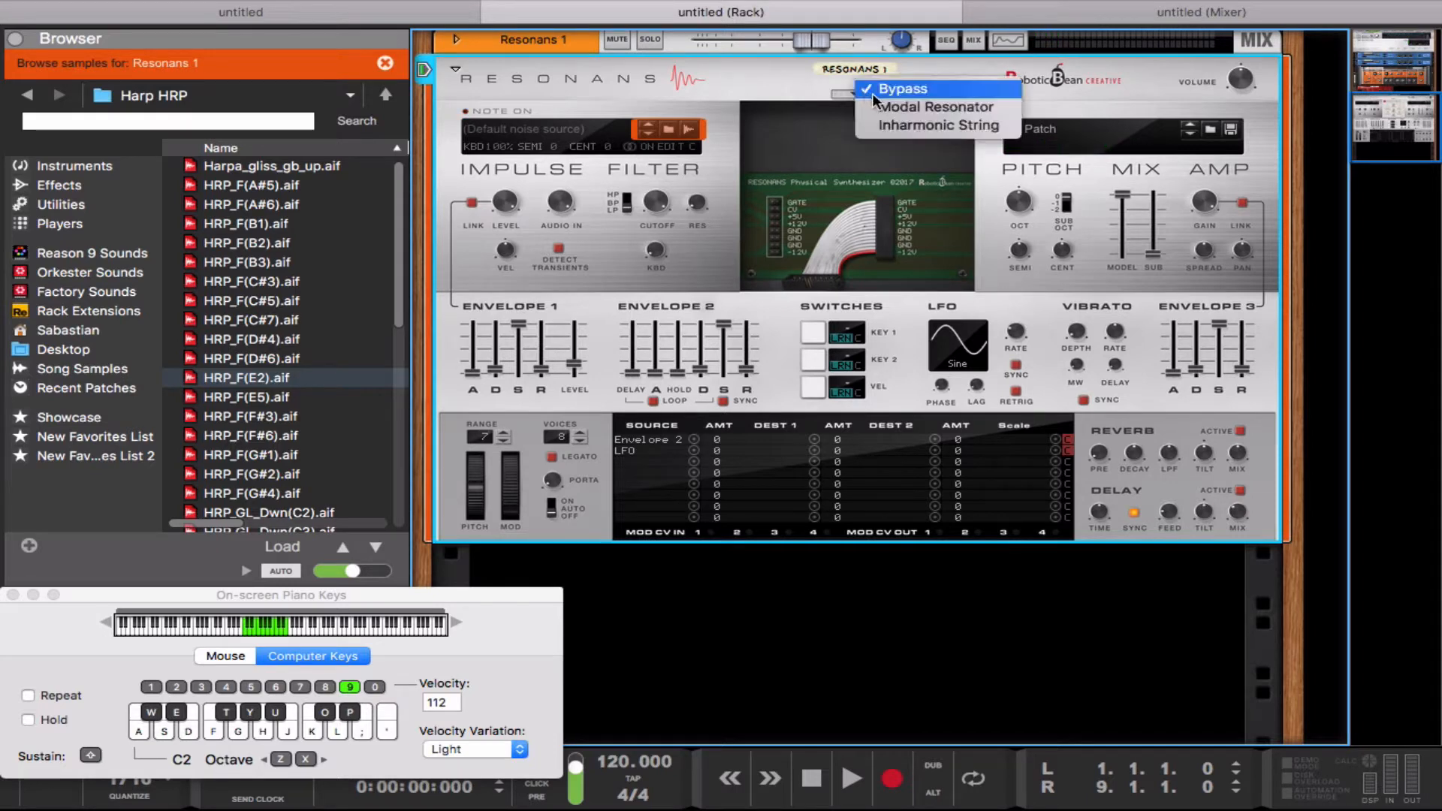
{"action": "left_click", "coordinate": [879, 102]}
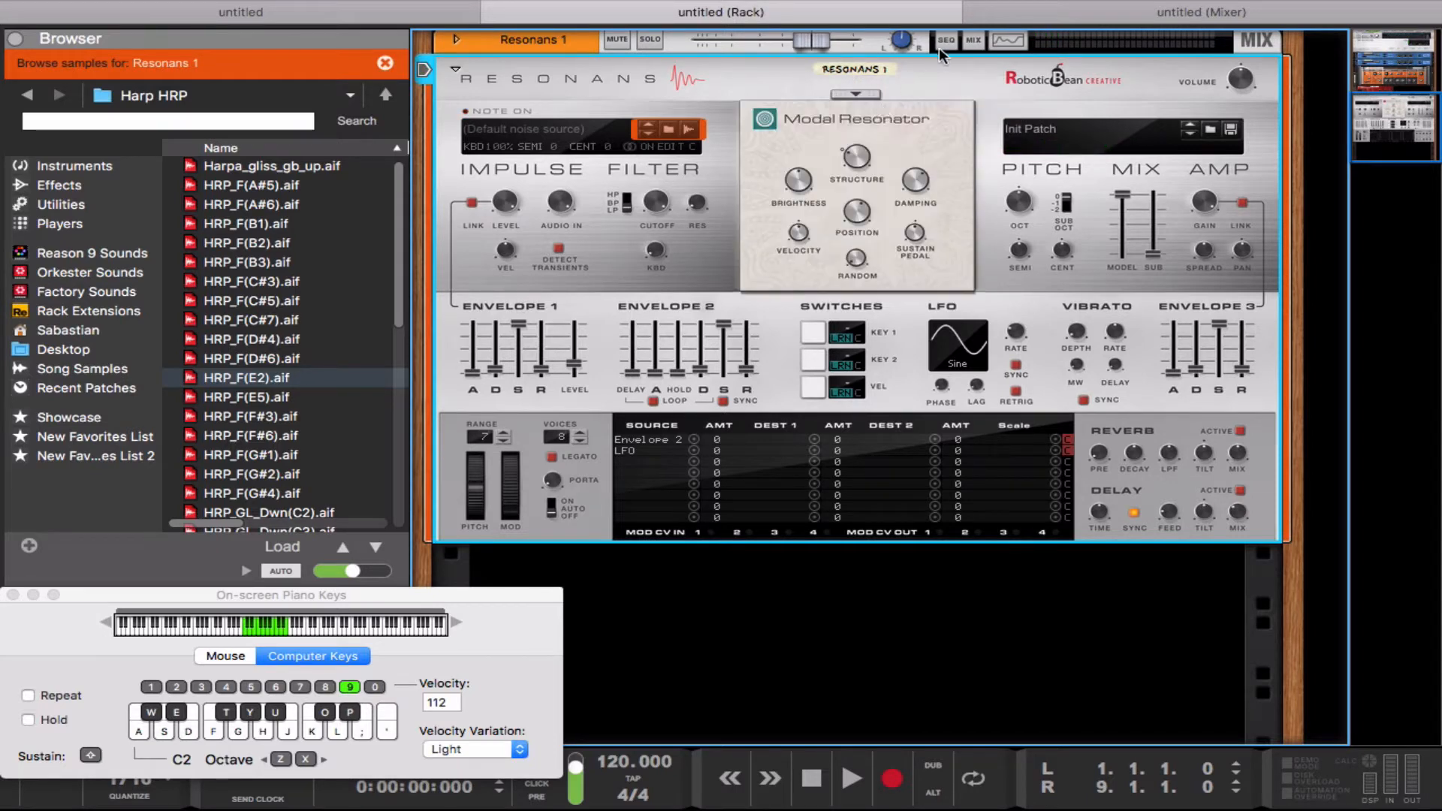
{"action": "key", "text": "d"}
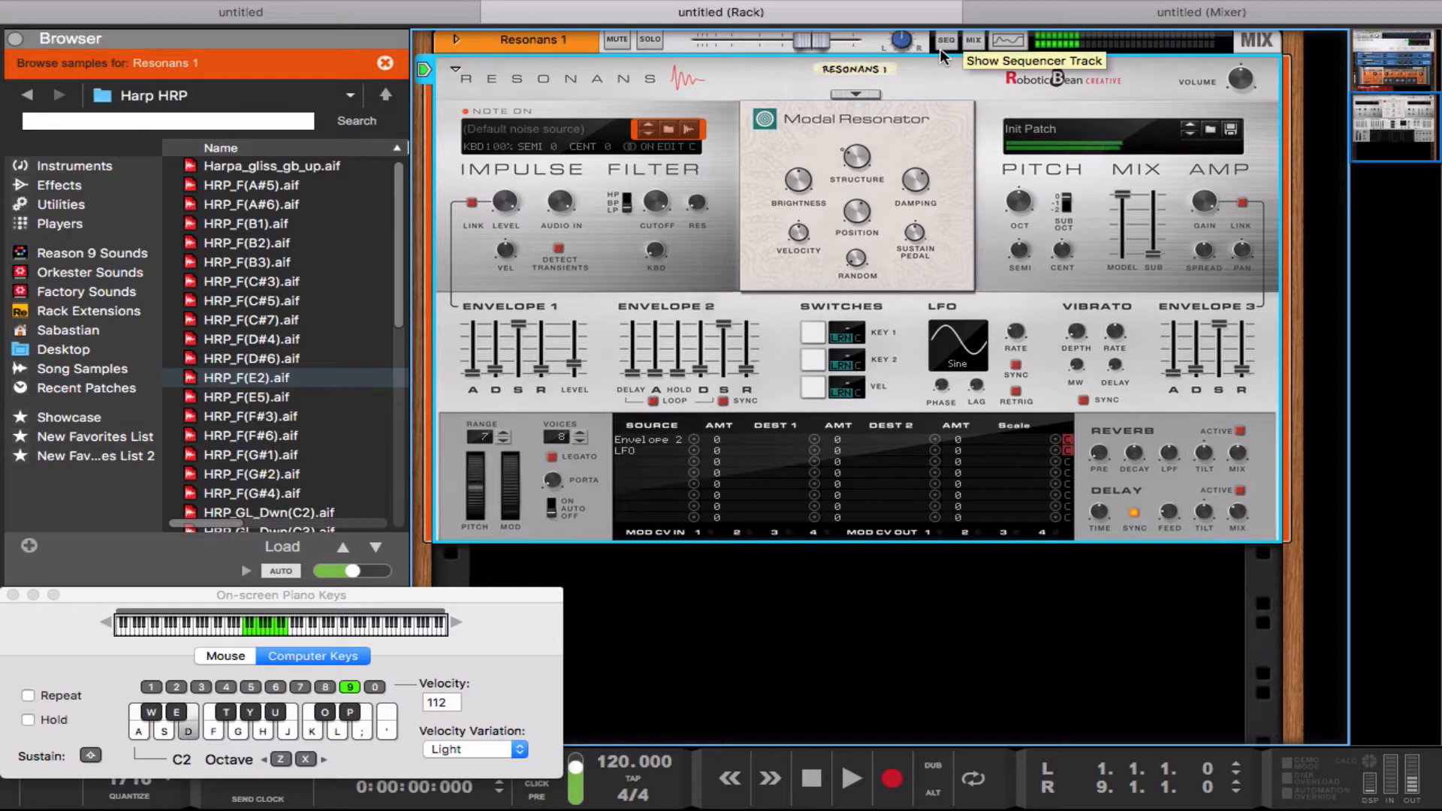
{"action": "key", "text": "f"}
{"action": "key", "text": "s"}
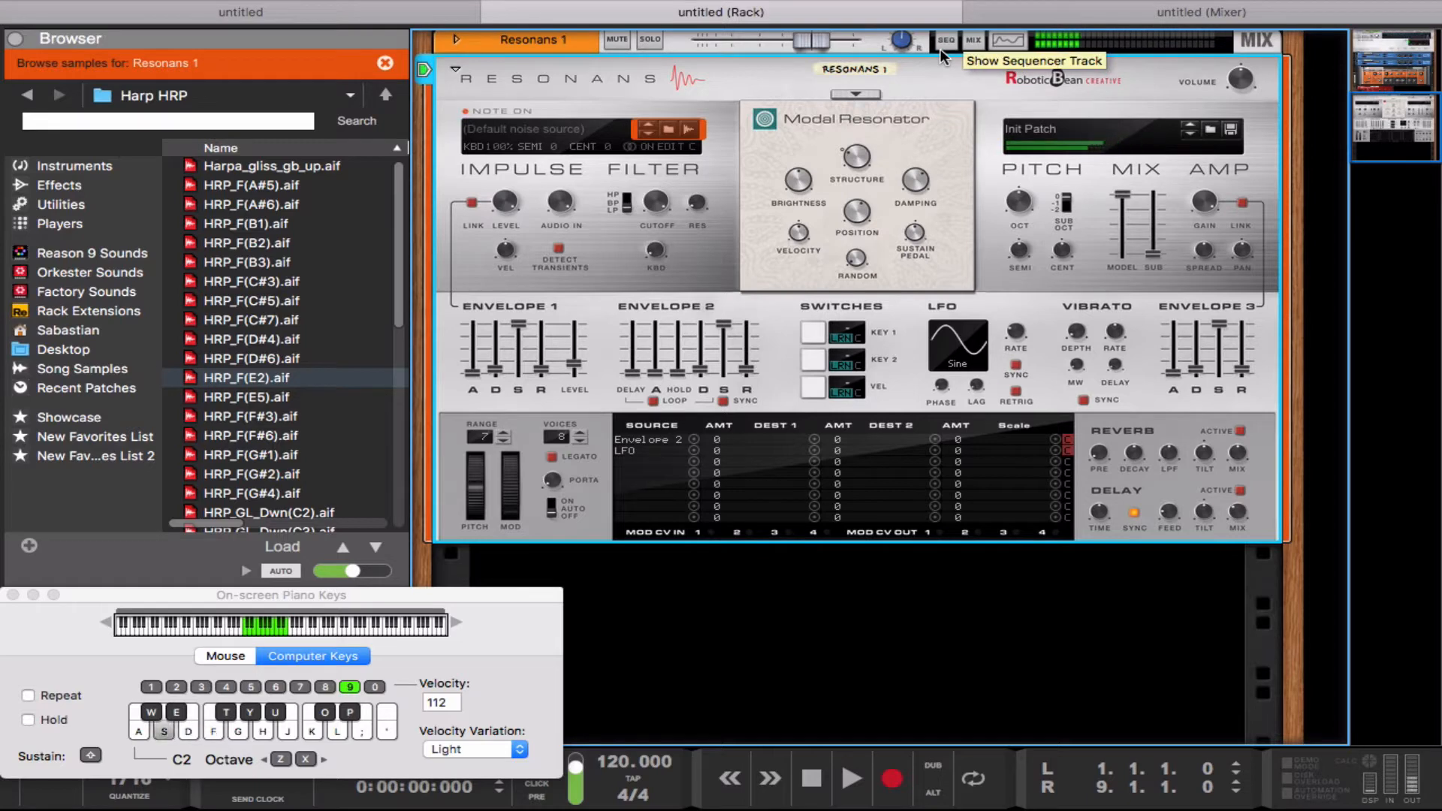
{"action": "key", "text": "d"}
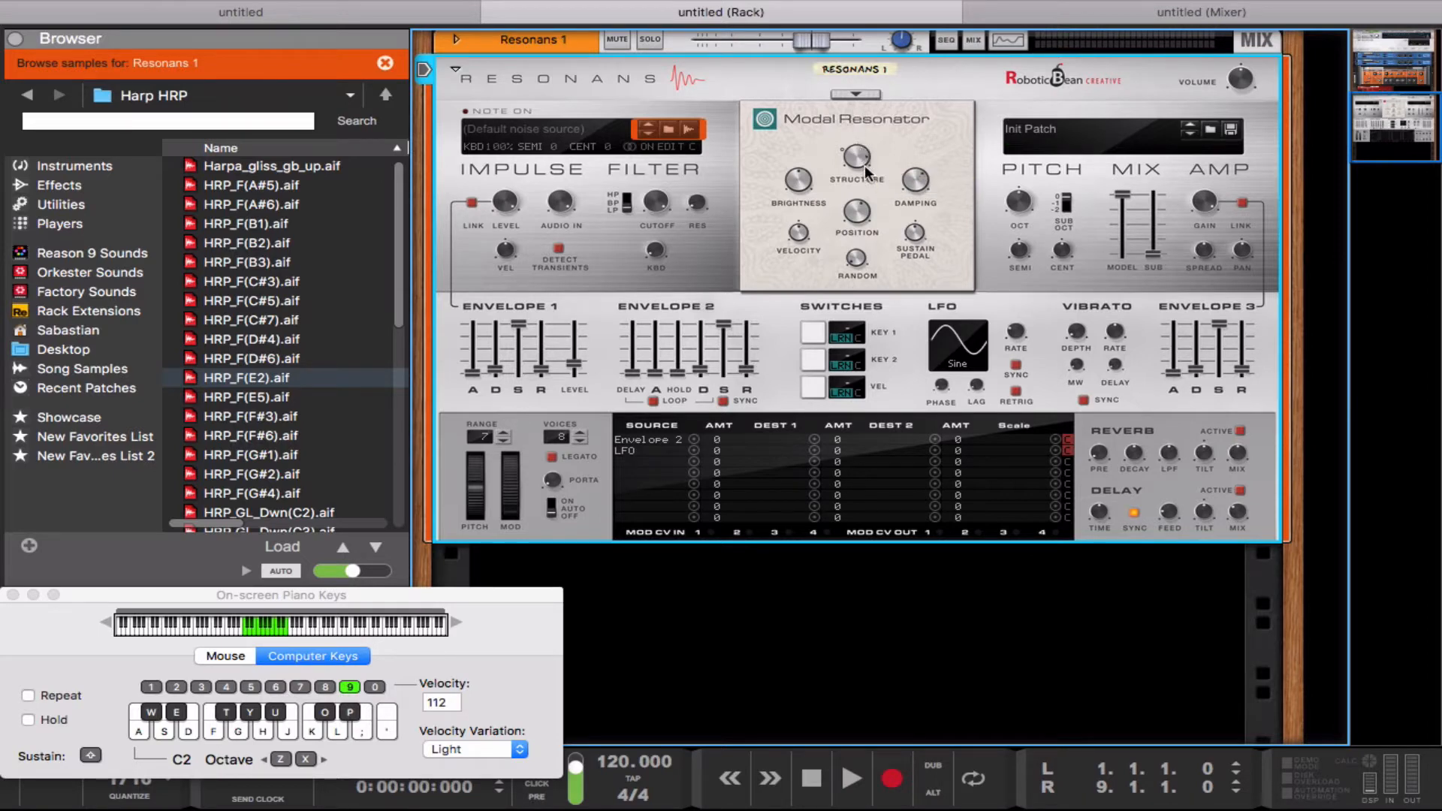
Step: Play test notes while trying out the Modal Resonator's Structure, Brightness and Damping controls
{"action": "mouse_move", "coordinate": [867, 170]}
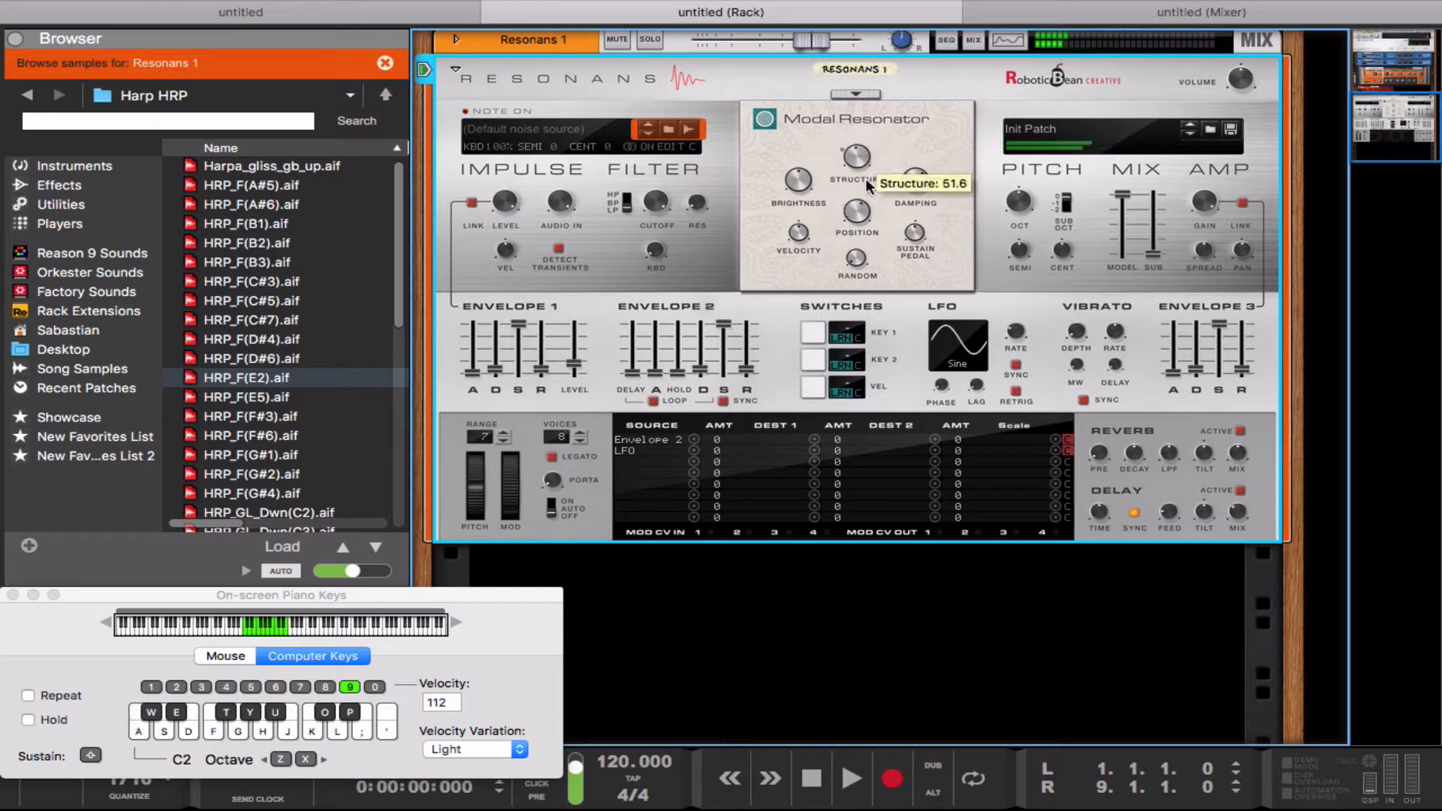
{"action": "key", "text": "a"}
{"action": "key", "text": "s"}
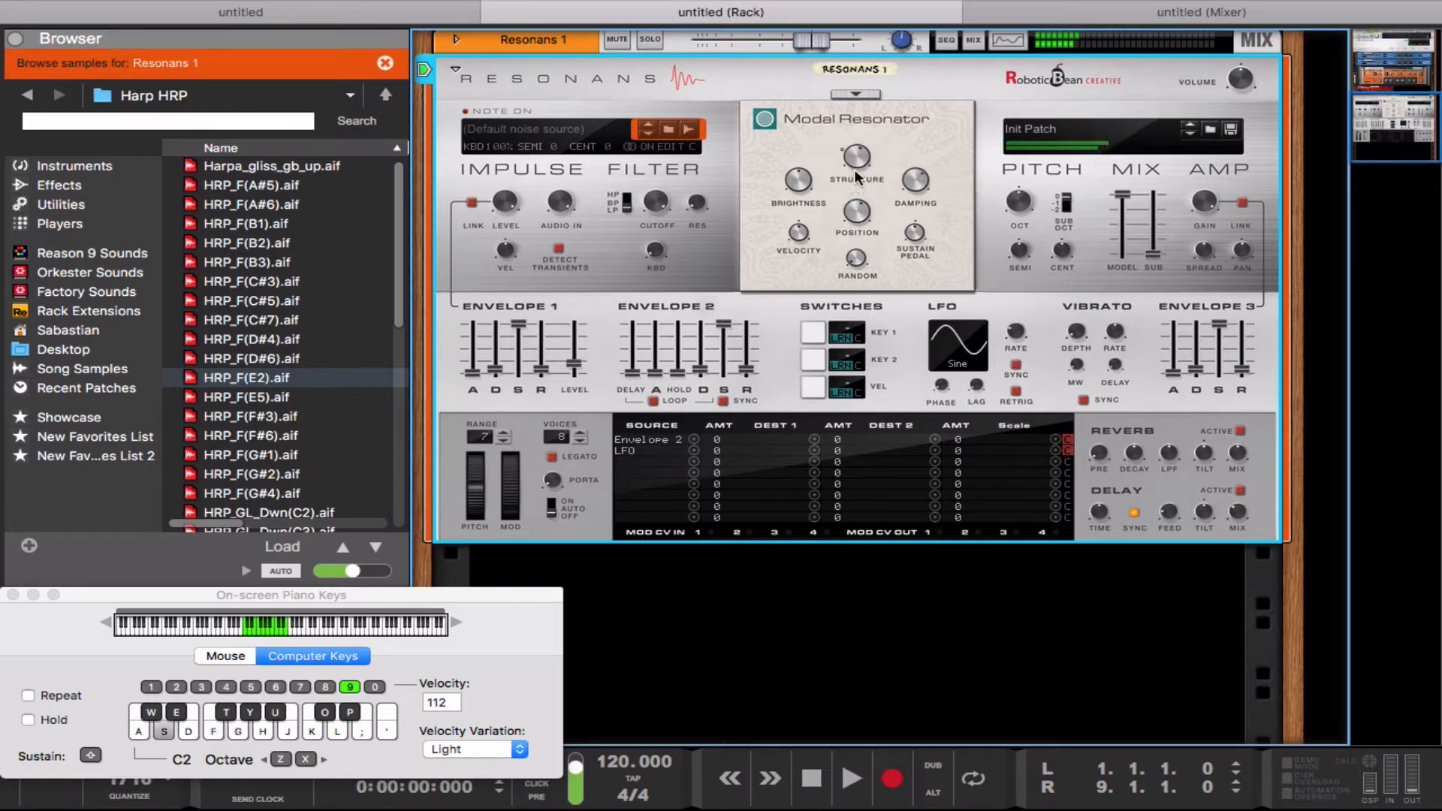
{"action": "key", "text": "d"}
{"action": "mouse_move", "coordinate": [802, 184]}
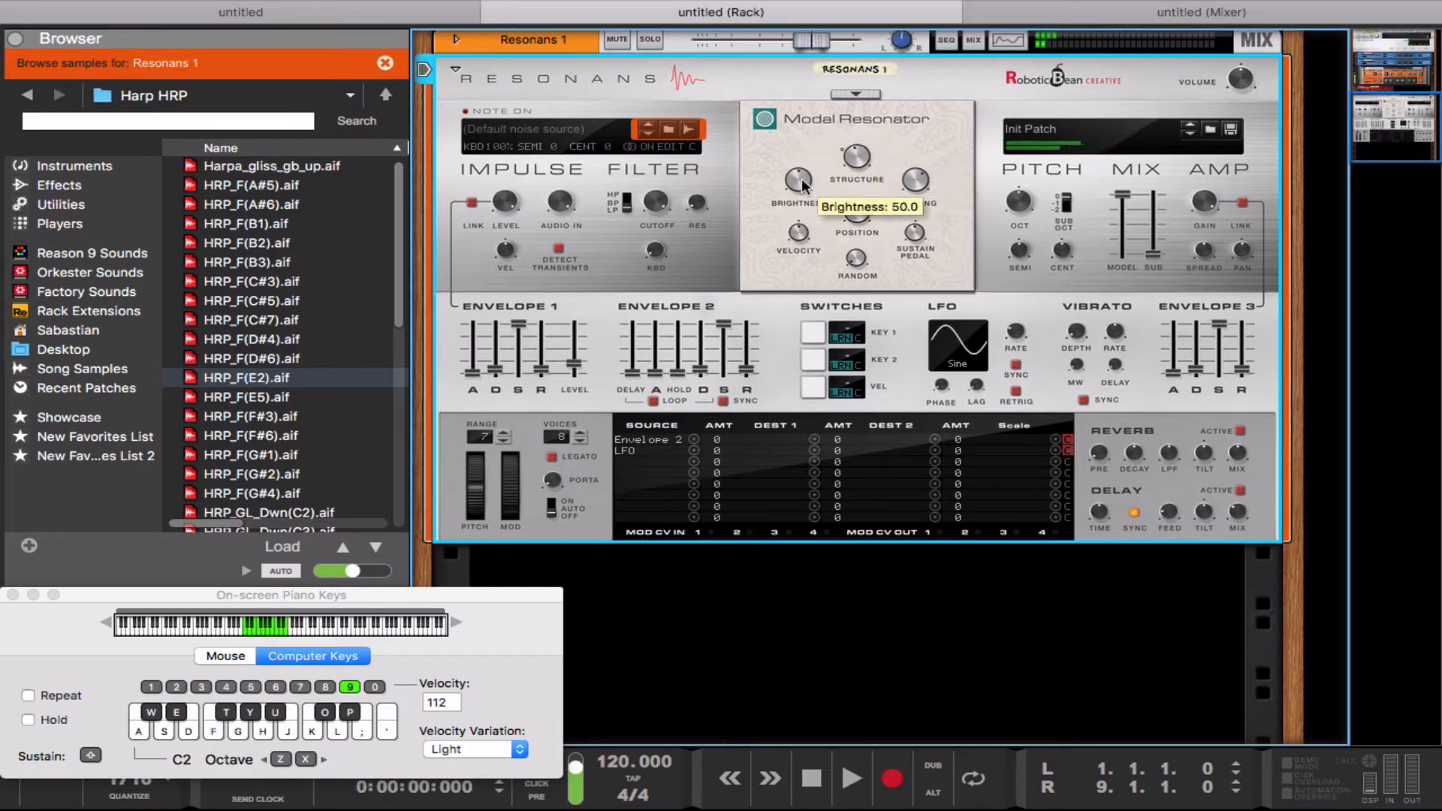
{"action": "key", "text": "d"}
{"action": "mouse_move", "coordinate": [802, 184]}
{"action": "left_mouse_down"}
{"action": "mouse_move", "coordinate": [802, 206]}
{"action": "mouse_move", "coordinate": [802, 193]}
{"action": "left_mouse_up"}
{"action": "key", "text": "d"}
{"action": "mouse_move", "coordinate": [913, 185]}
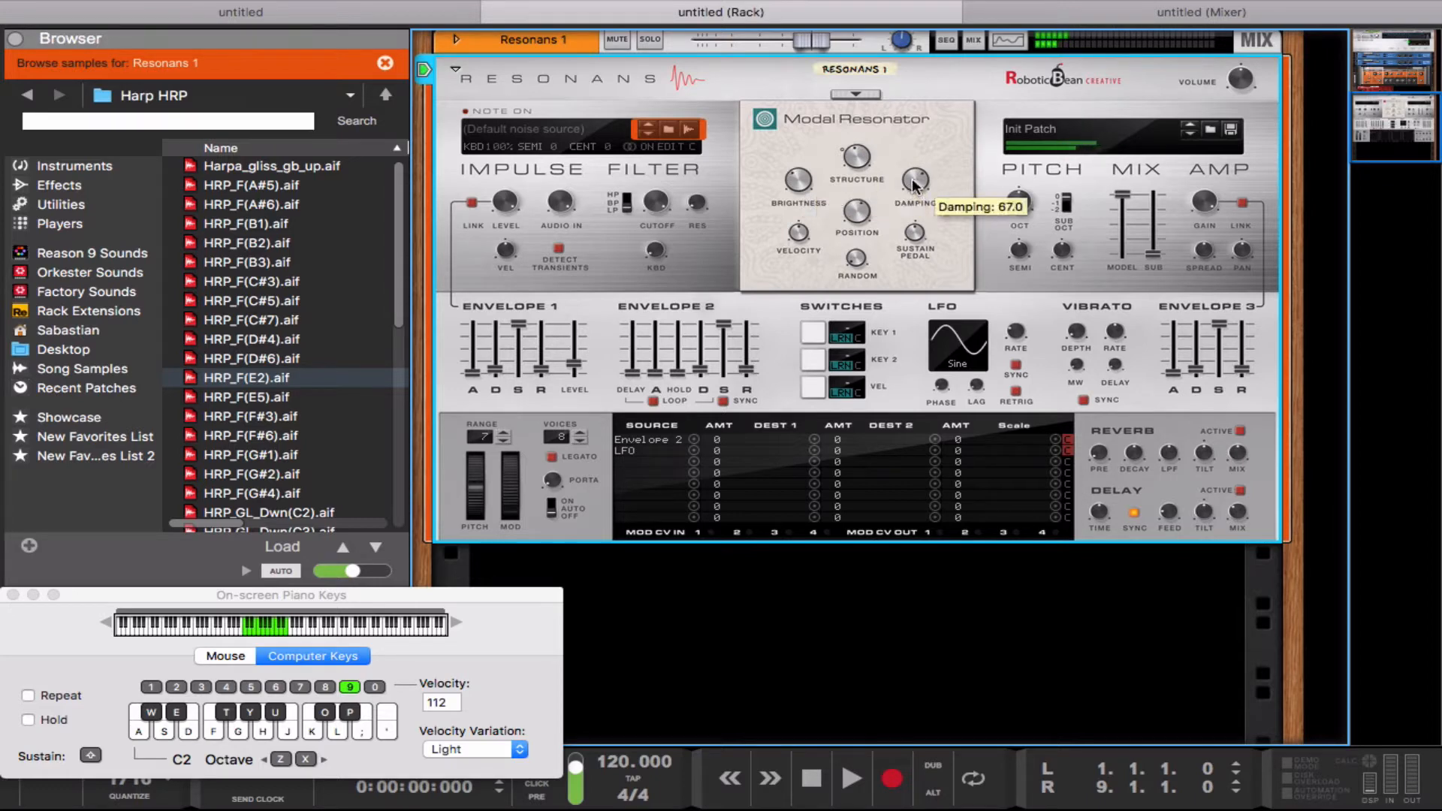
{"action": "key", "text": "d"}
{"action": "key", "text": "g"}
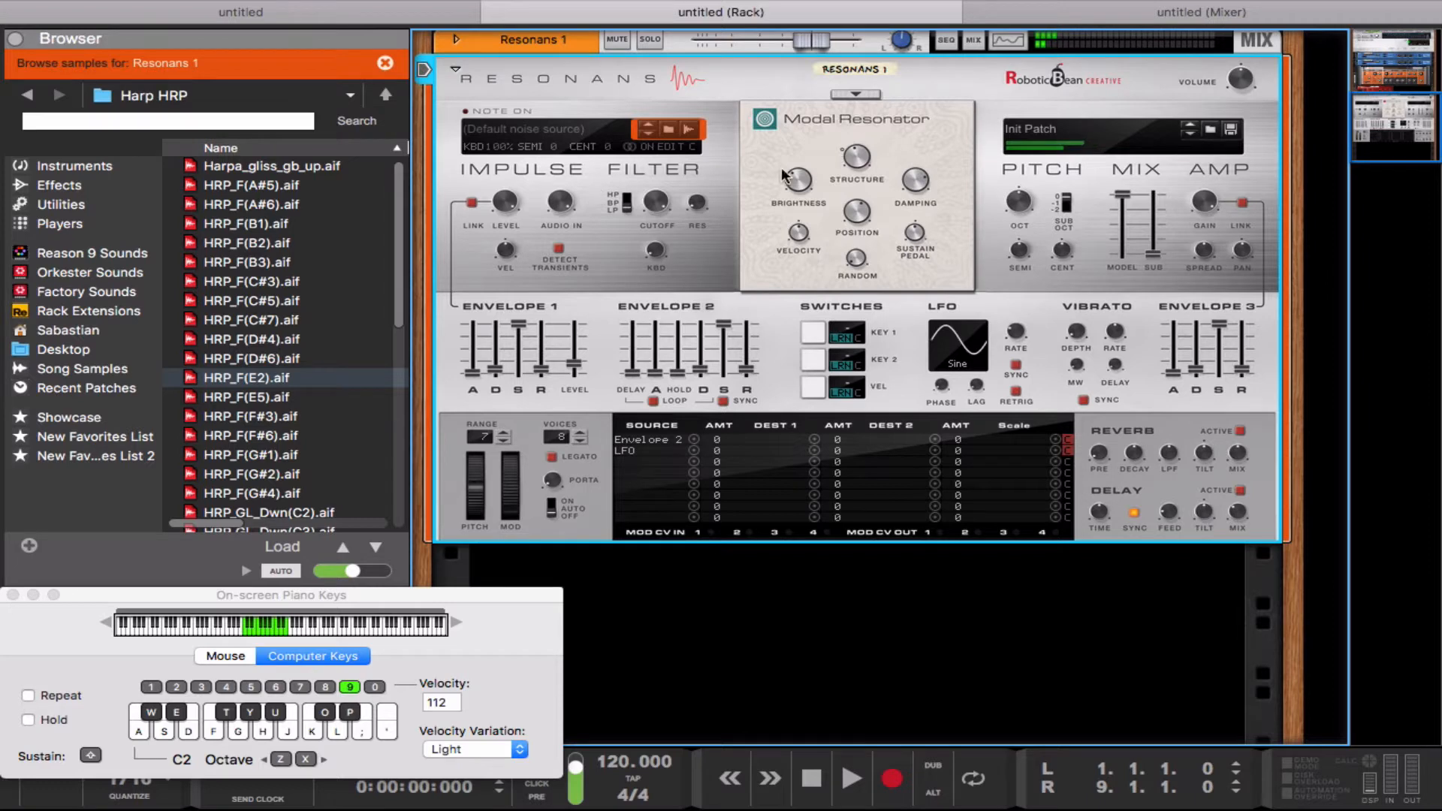
Step: Link Envelope 1 to the impulse level and play notes to hear its effect
{"action": "left_click", "coordinate": [472, 205]}
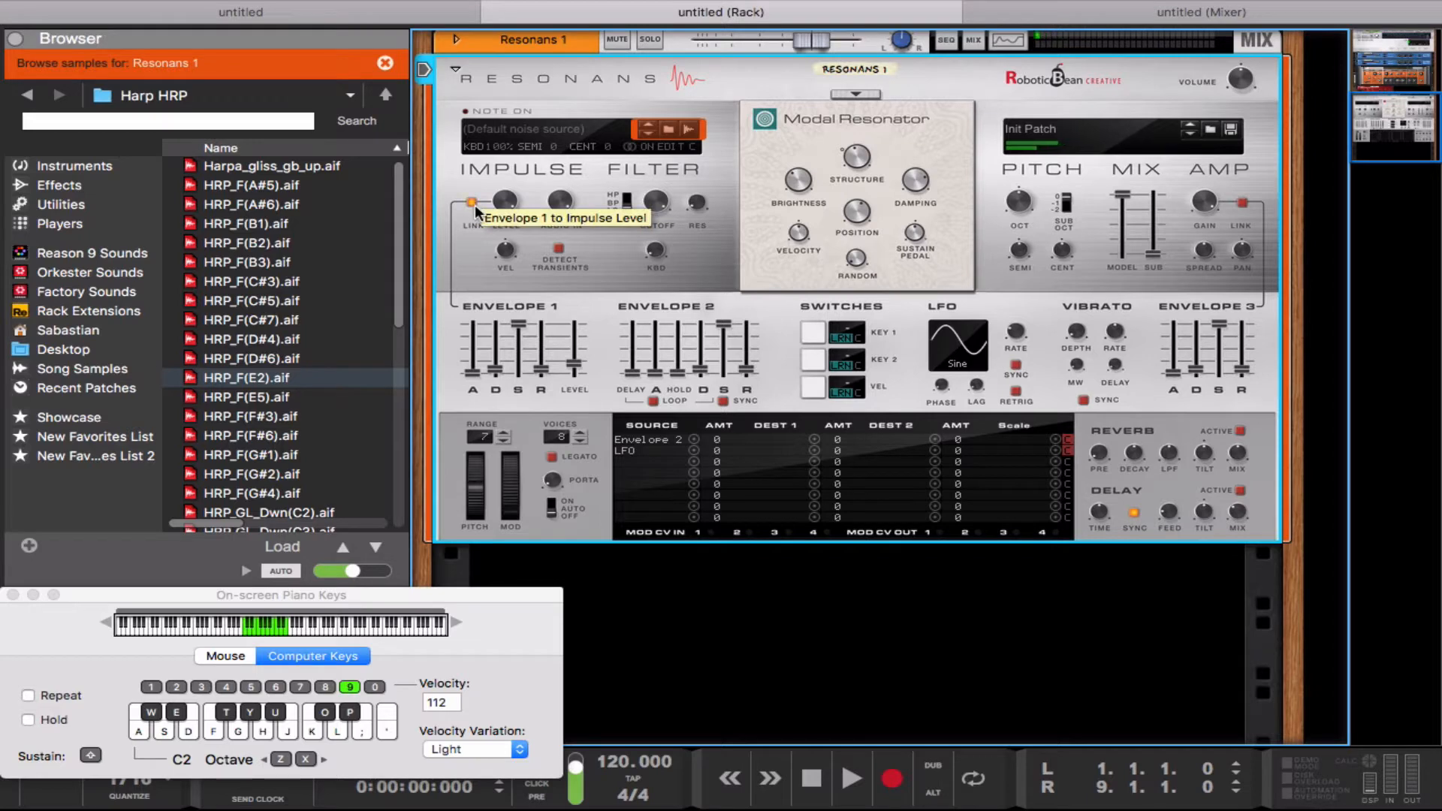
{"action": "key", "text": "d"}
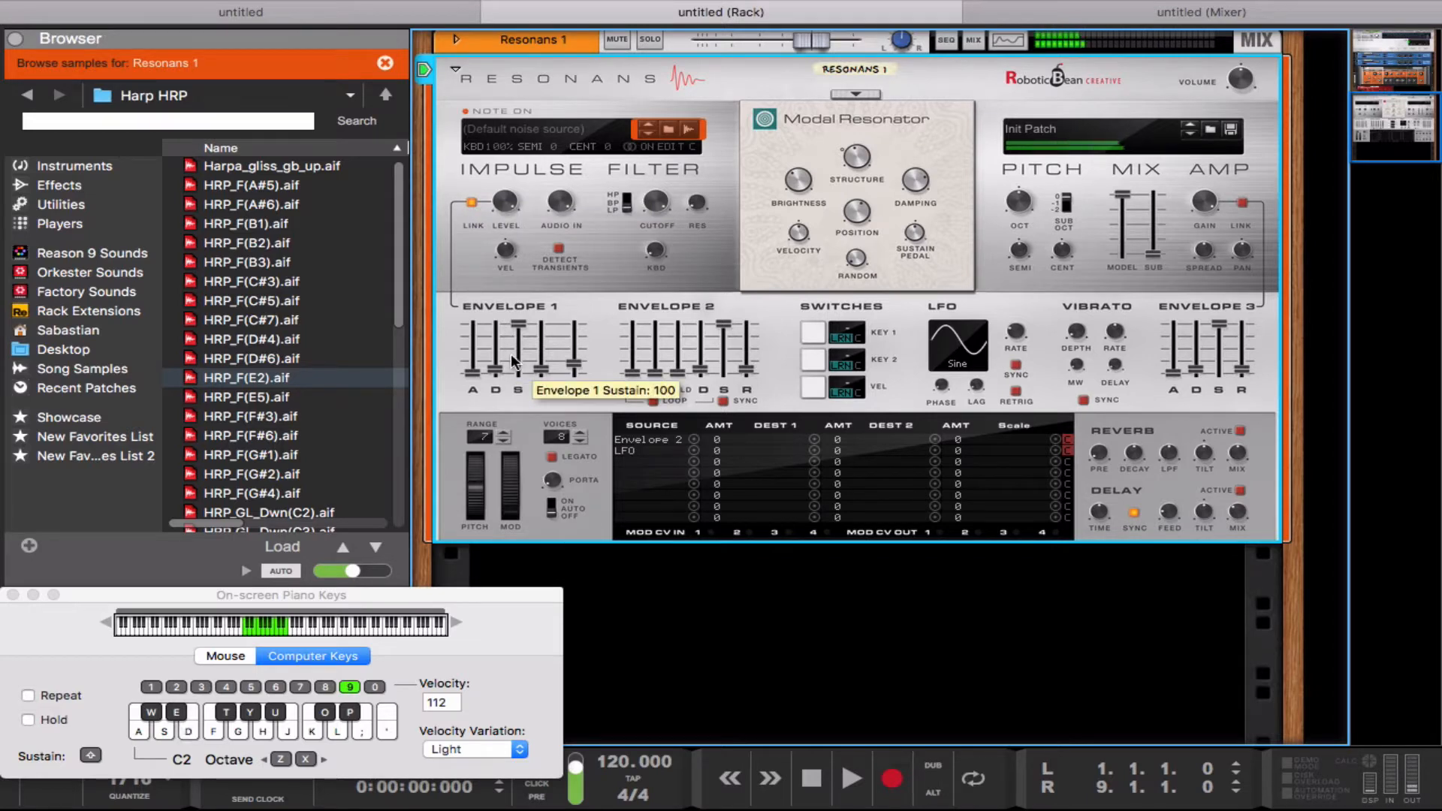
{"action": "key", "text": "s"}
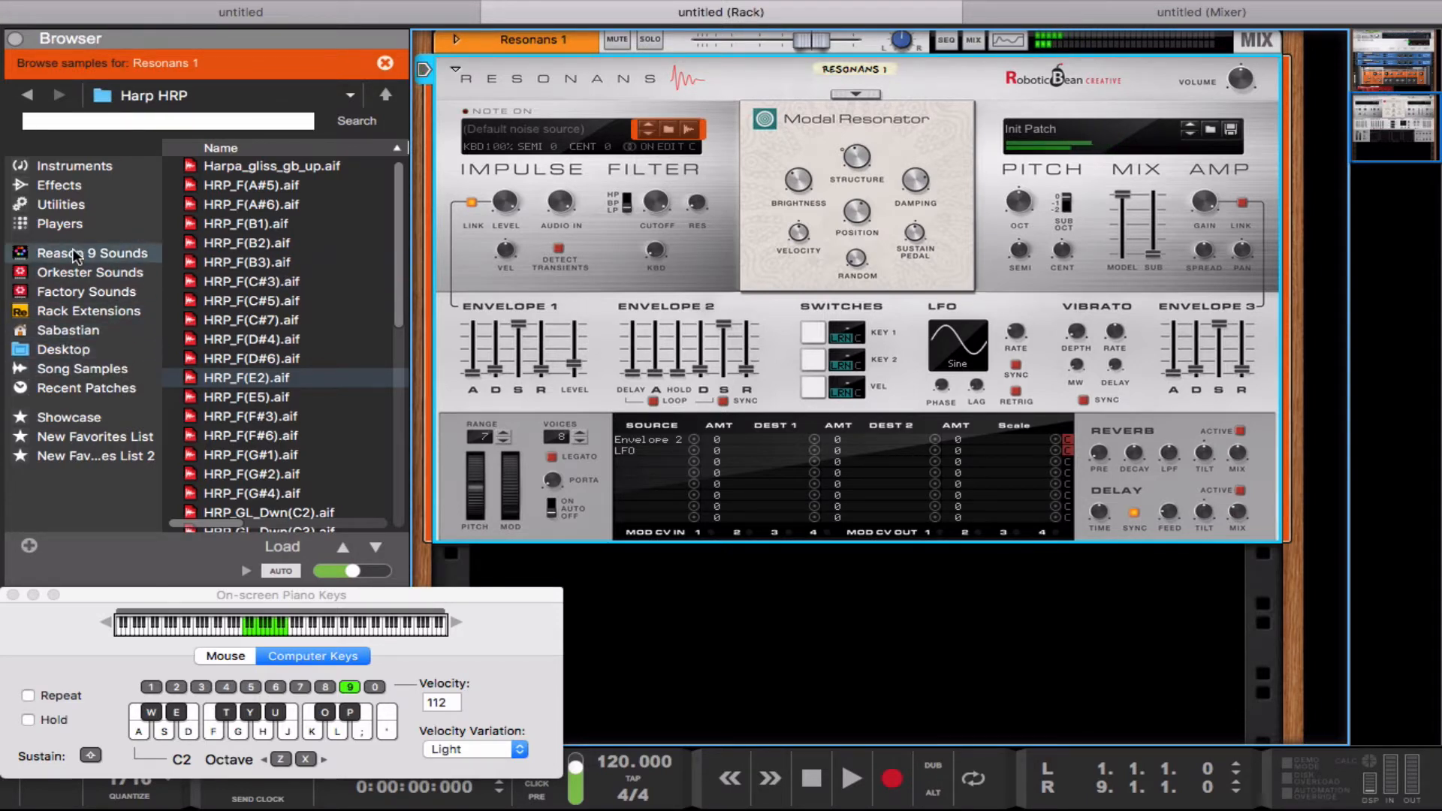
Step: Browse the Rack Extensions sounds to the Resonans Physical Synthesizer's Samples folder and open its IR subfolder
{"action": "left_click", "coordinate": [88, 310]}
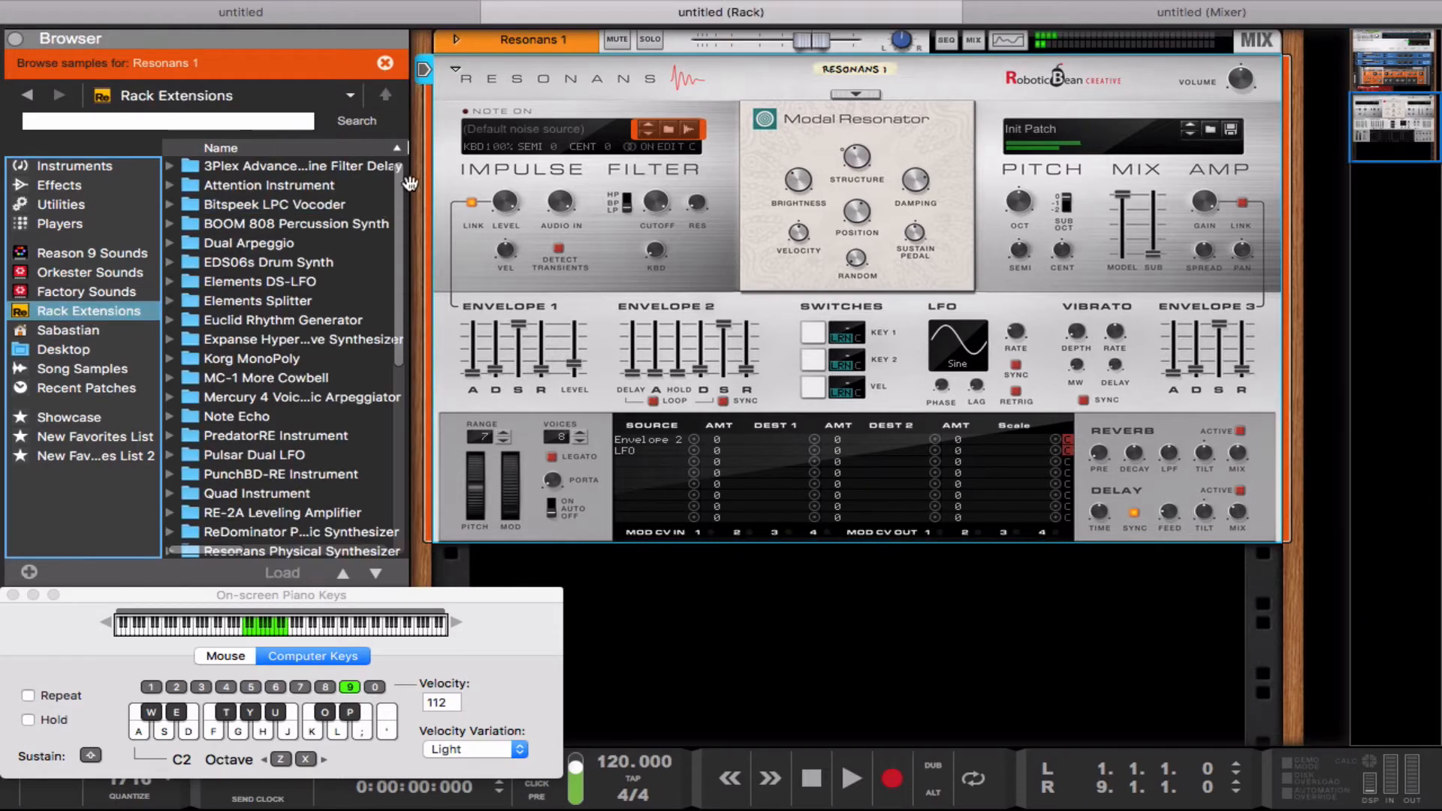
{"action": "left_click_drag", "start_coordinate": [401, 177], "coordinate": [388, 575]}
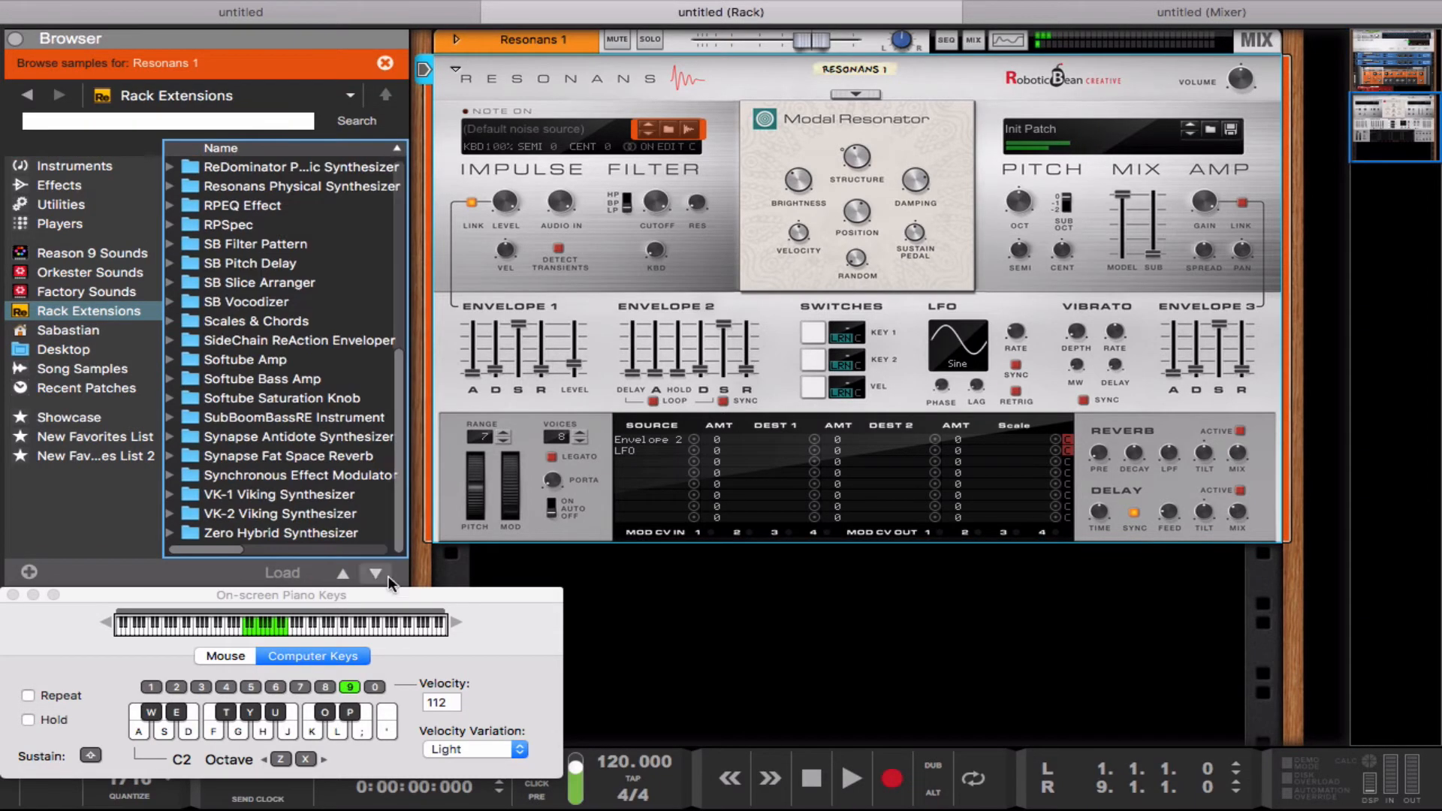
{"action": "double_click", "coordinate": [248, 188]}
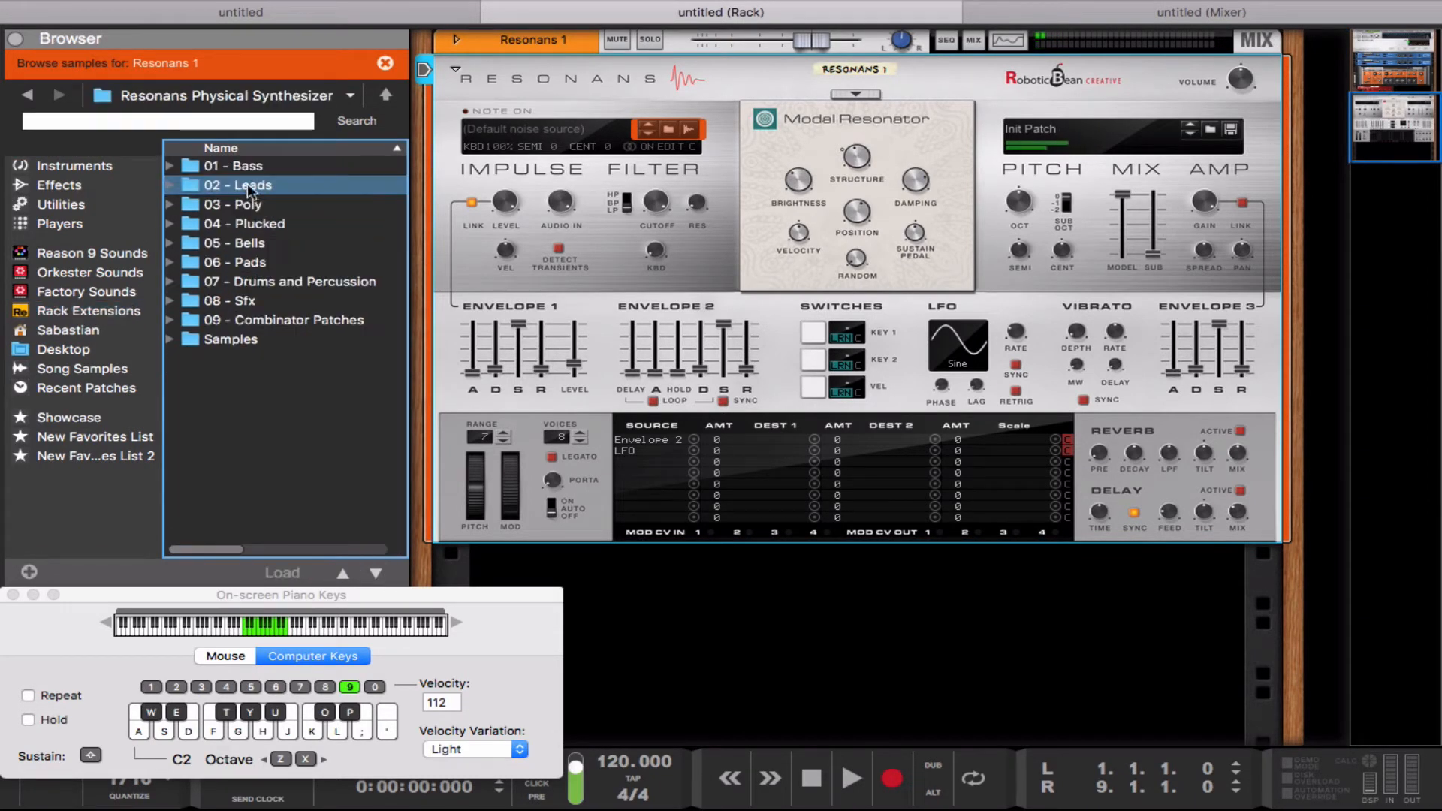
{"action": "double_click", "coordinate": [297, 339]}
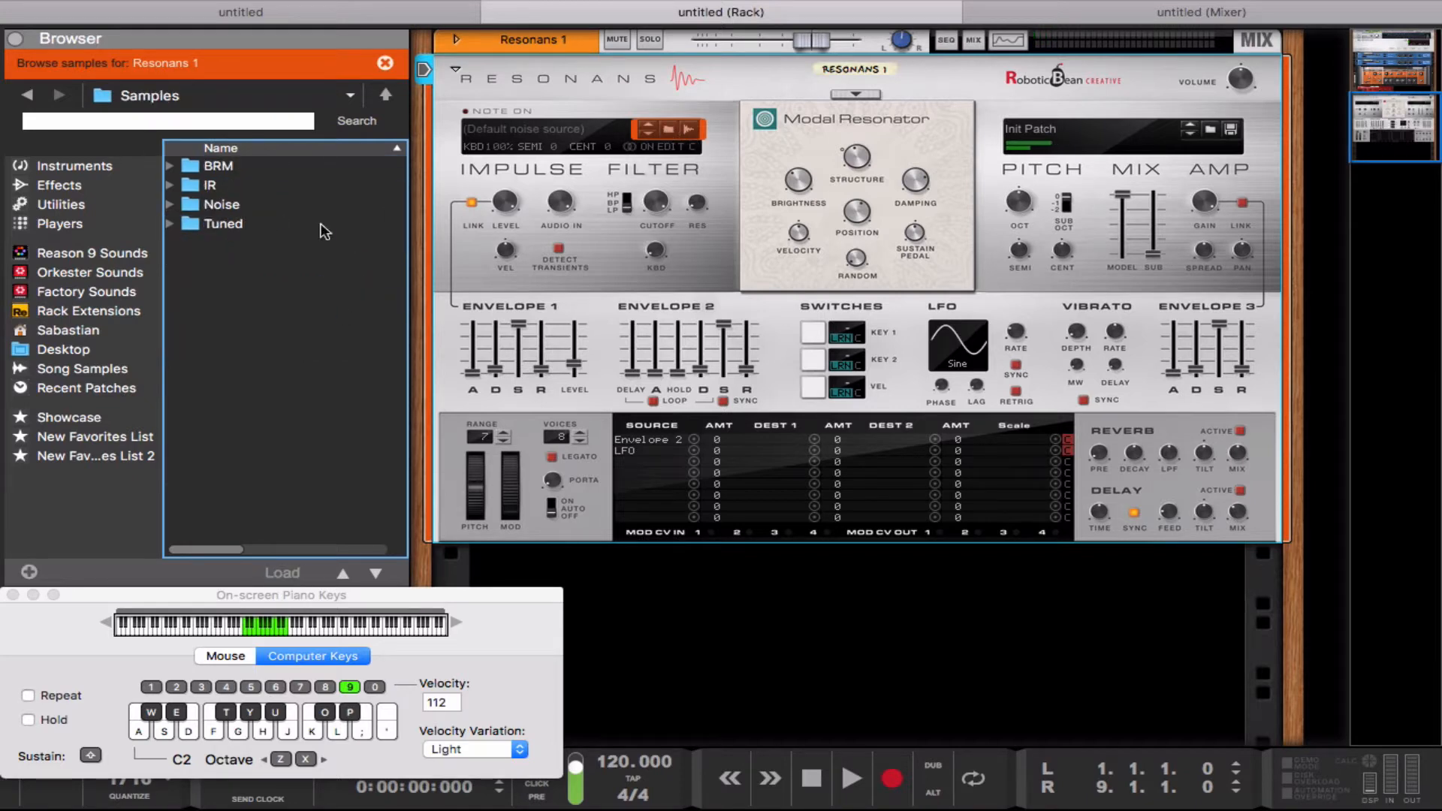
{"action": "double_click", "coordinate": [249, 185]}
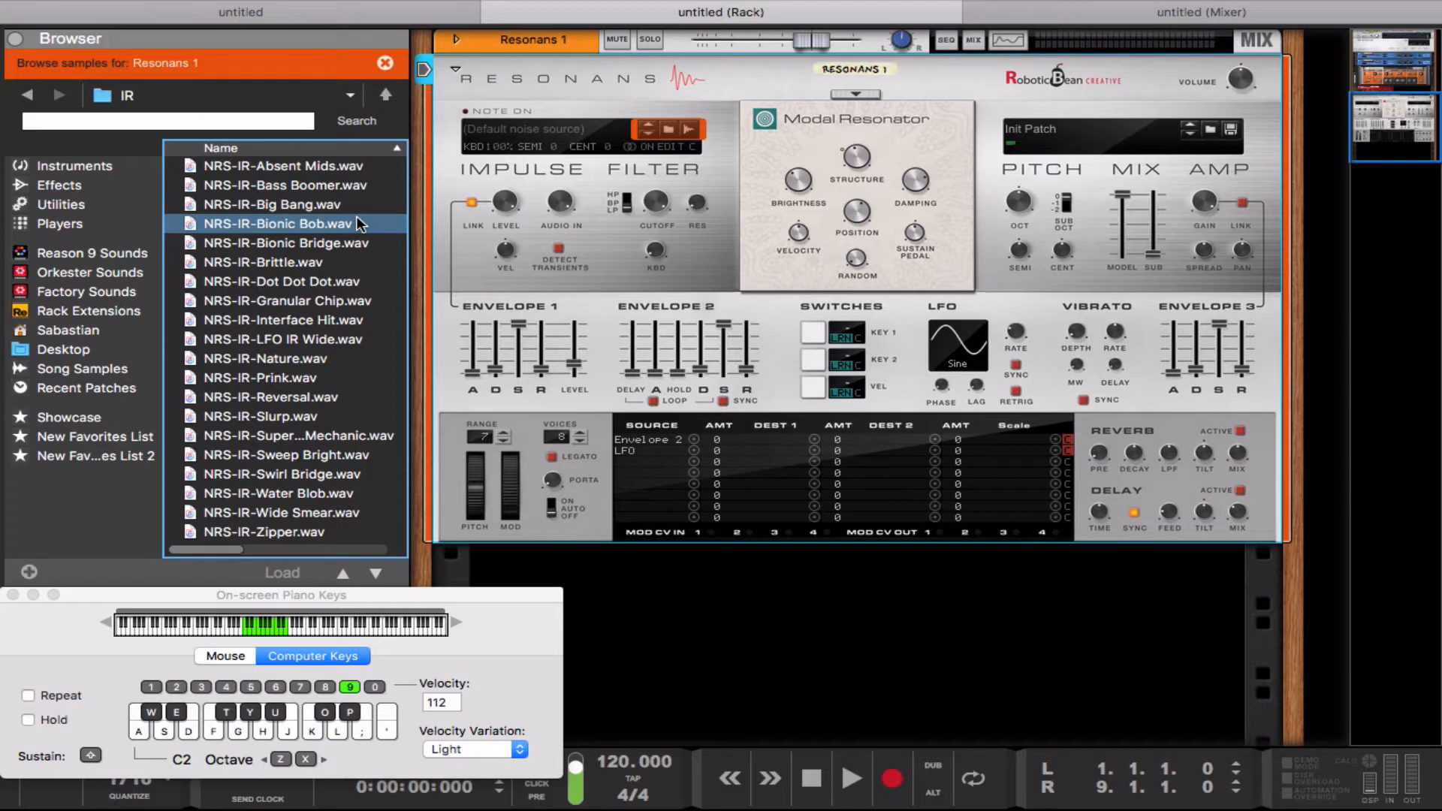
Step: Audition the impulse response samples in the IR folder to find a suitable impulse sound
{"action": "left_click", "coordinate": [304, 262]}
{"action": "left_click", "coordinate": [297, 282]}
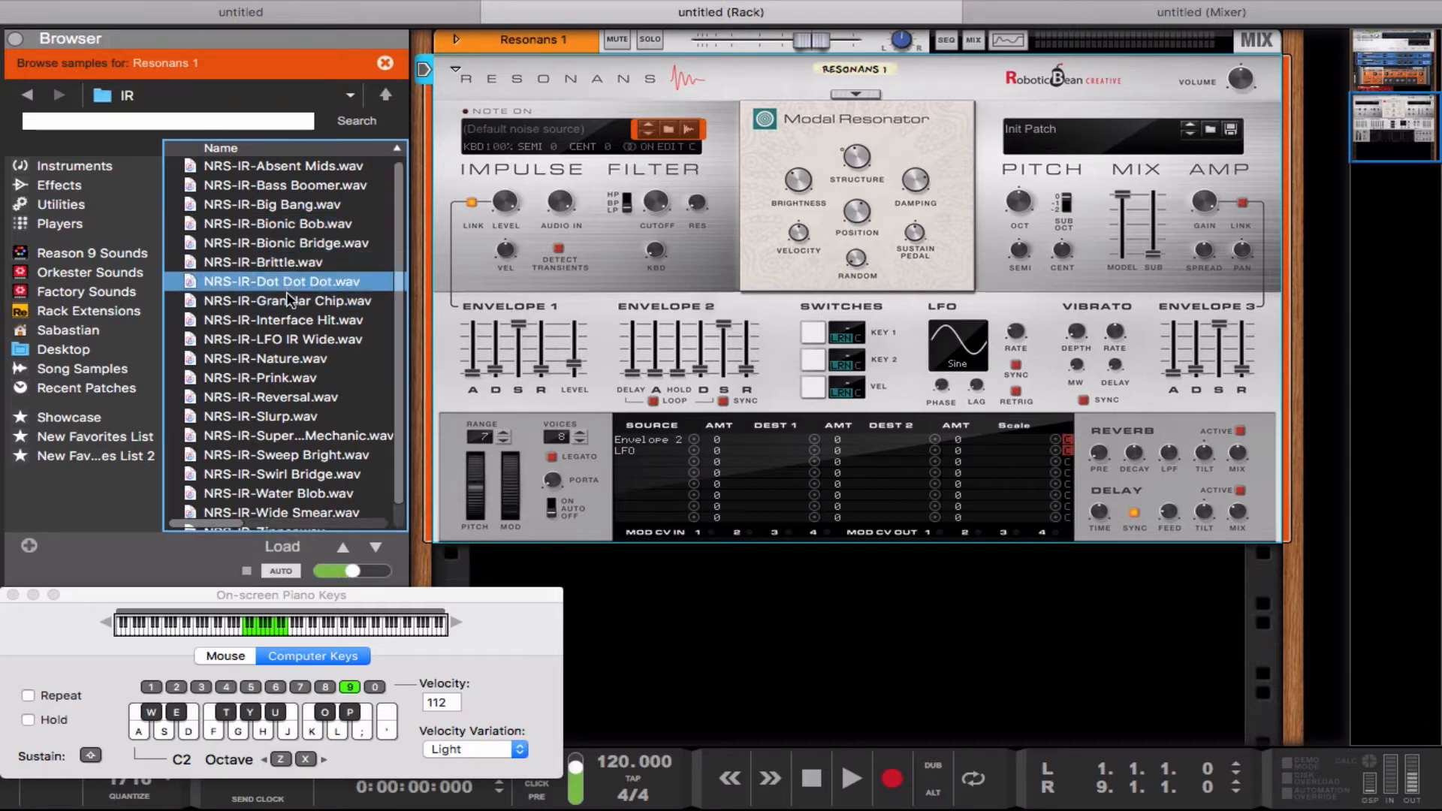
{"action": "left_click", "coordinate": [290, 315]}
{"action": "left_click", "coordinate": [294, 339]}
{"action": "left_click", "coordinate": [296, 358]}
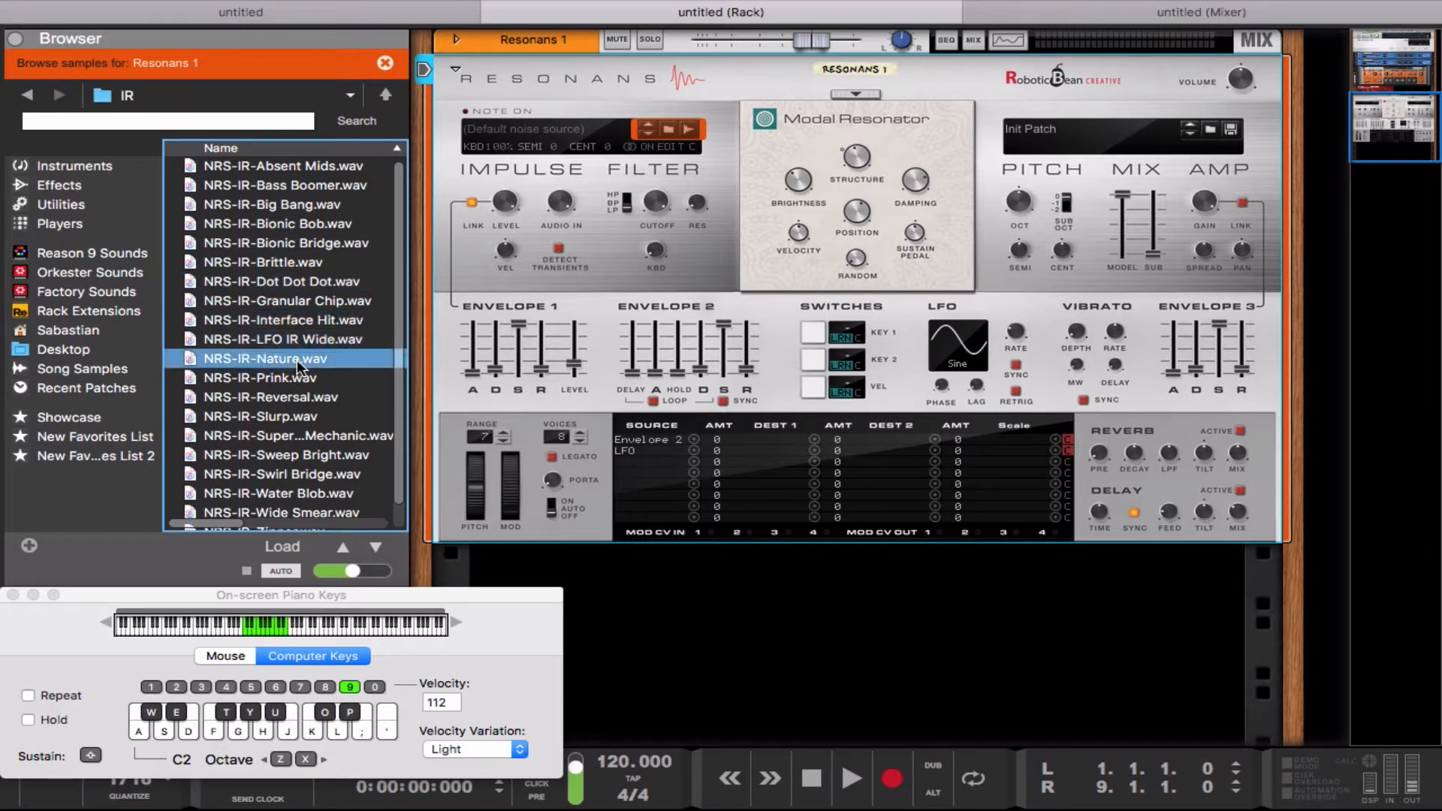
{"action": "left_click", "coordinate": [292, 376]}
{"action": "left_click", "coordinate": [286, 359]}
{"action": "left_click", "coordinate": [280, 341]}
{"action": "left_click", "coordinate": [294, 359]}
{"action": "left_click", "coordinate": [290, 395]}
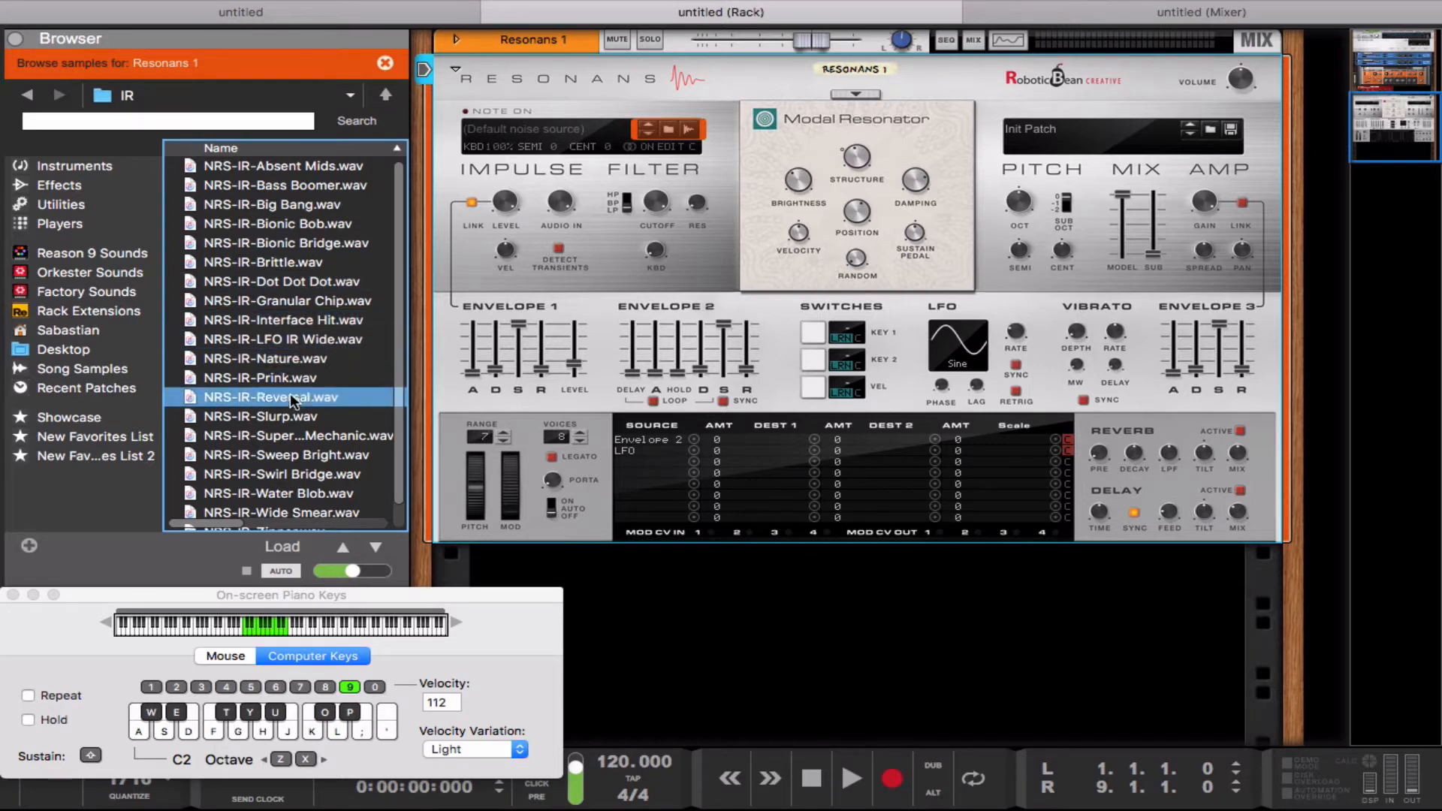
{"action": "left_click", "coordinate": [294, 416]}
{"action": "left_click", "coordinate": [302, 438]}
{"action": "left_click", "coordinate": [308, 475]}
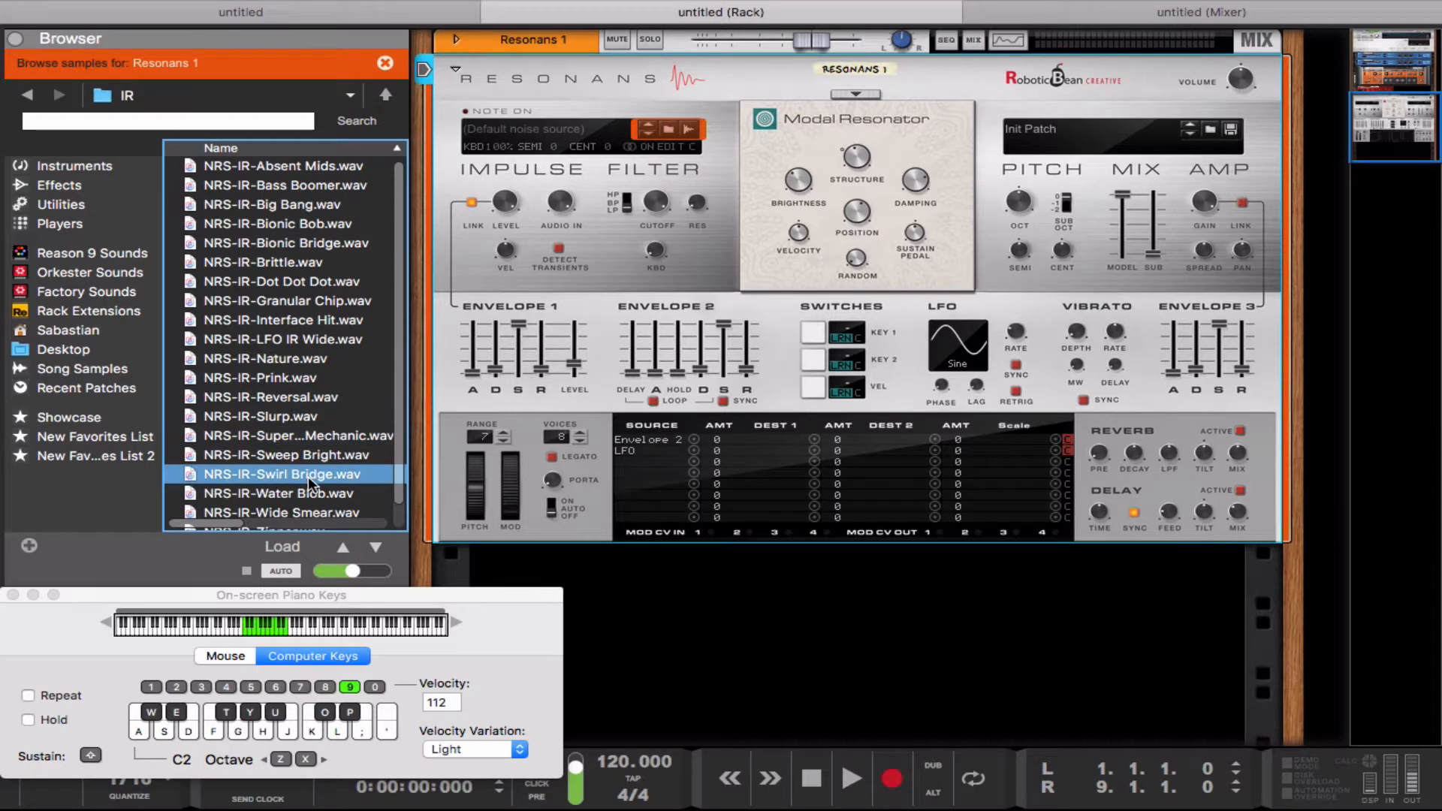
{"action": "left_click", "coordinate": [305, 493]}
{"action": "left_click", "coordinate": [280, 415]}
{"action": "left_click", "coordinate": [286, 359]}
{"action": "left_click", "coordinate": [294, 302]}
Step: Load NRS-IR-Water Blob.wav as the Resonans impulse sample and play notes with it
{"action": "left_click", "coordinate": [296, 495]}
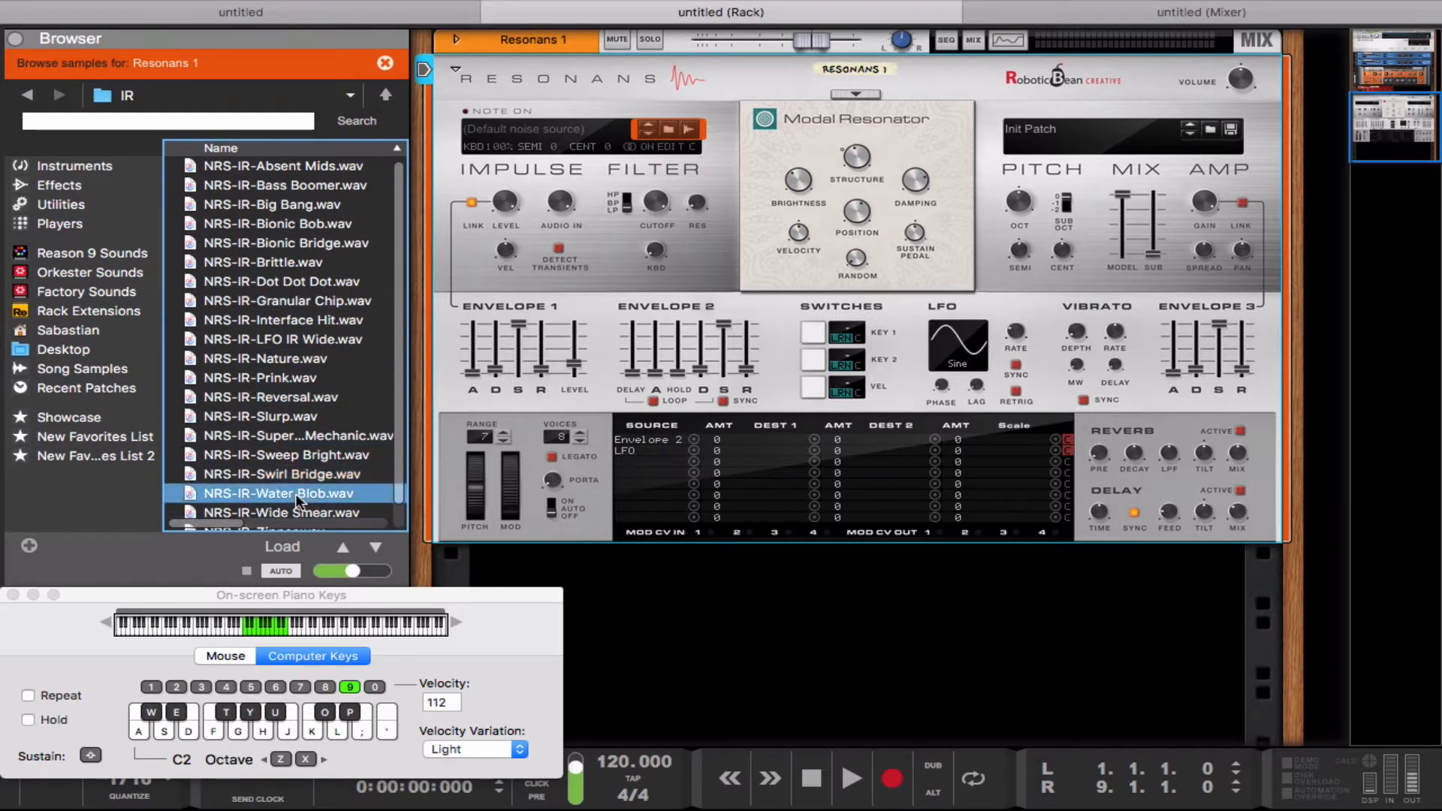
{"action": "left_click_drag", "start_coordinate": [296, 493], "coordinate": [594, 234]}
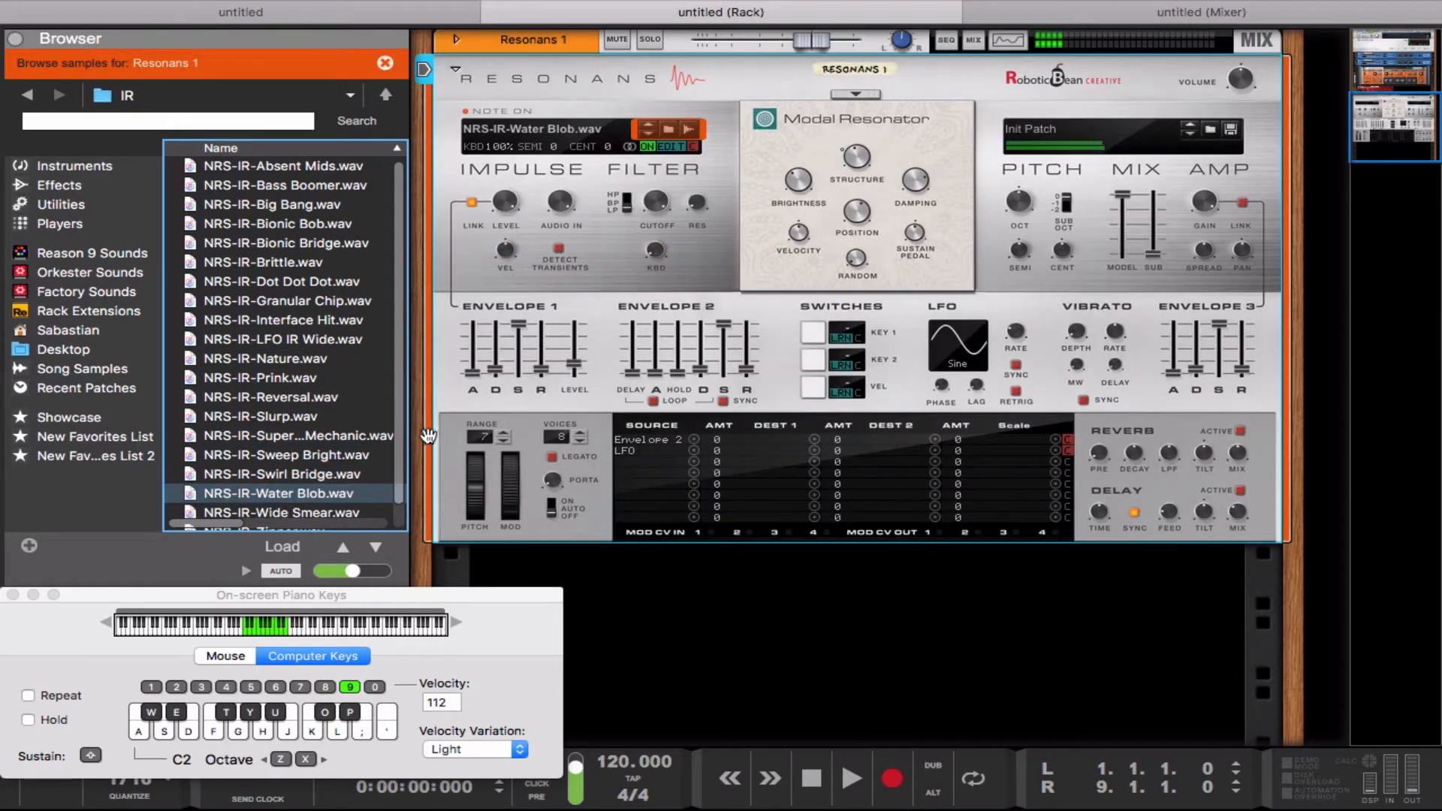
{"action": "key", "text": "f"}
{"action": "key", "text": "f"}
Step: Reshape Envelope 1 and set its level to 57.5% while playing test notes
{"action": "key", "text": "f"}
{"action": "mouse_move", "coordinate": [526, 320]}
{"action": "left_click_drag", "start_coordinate": [493, 362], "coordinate": [571, 347]}
{"action": "key", "text": "s"}
{"action": "key", "text": "f"}
{"action": "key", "text": "f"}
{"action": "key", "text": "f"}
{"action": "key", "text": "s"}
Step: Raise the Modal Resonator's Structure while playing notes with the Water Blob impulse
{"action": "key", "text": "f"}
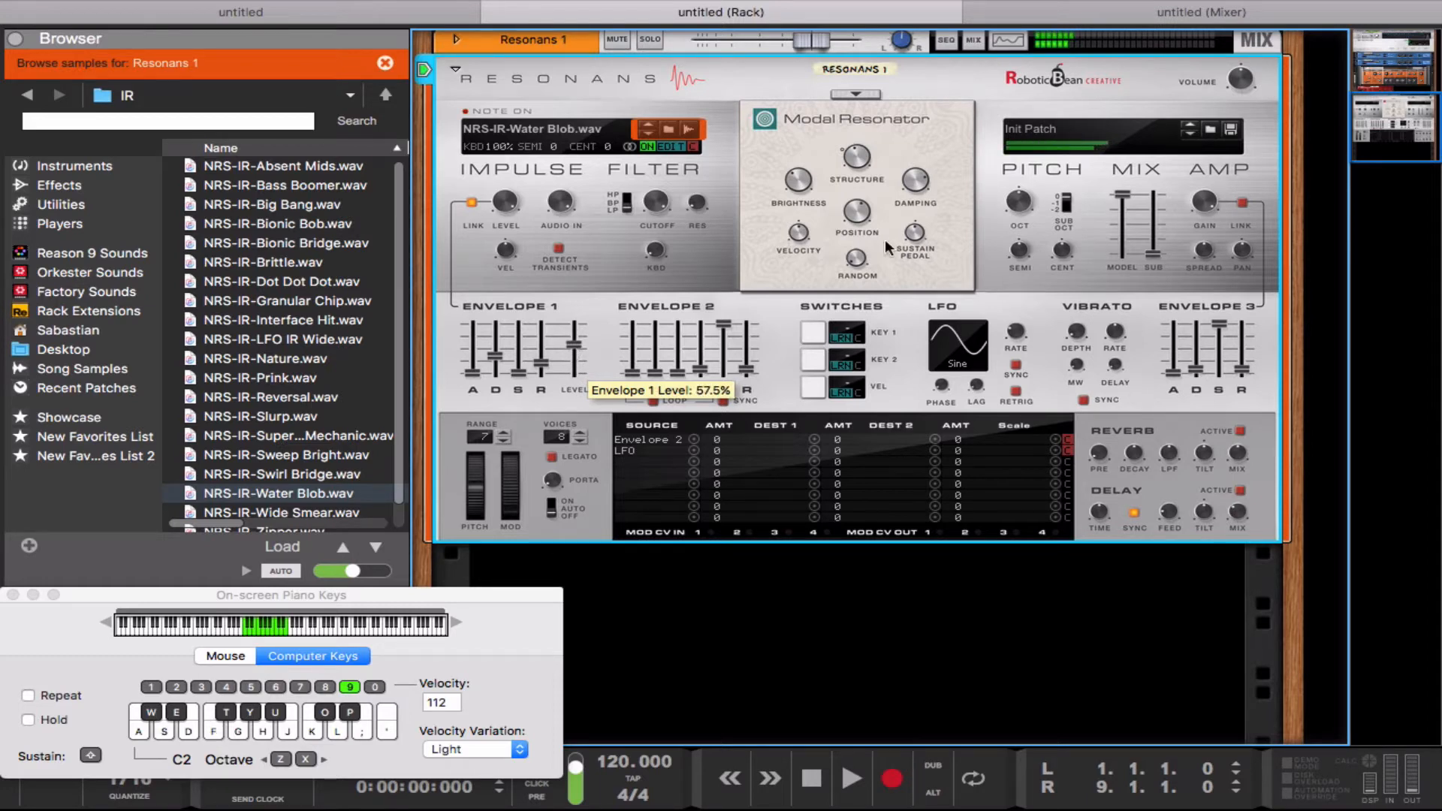
{"action": "key", "text": "f"}
{"action": "left_click_drag", "start_coordinate": [854, 153], "coordinate": [846, 129]}
Step: Sweep the Modal Resonator's Brightness while playing more notes
{"action": "key", "text": "f"}
{"action": "key", "text": "s"}
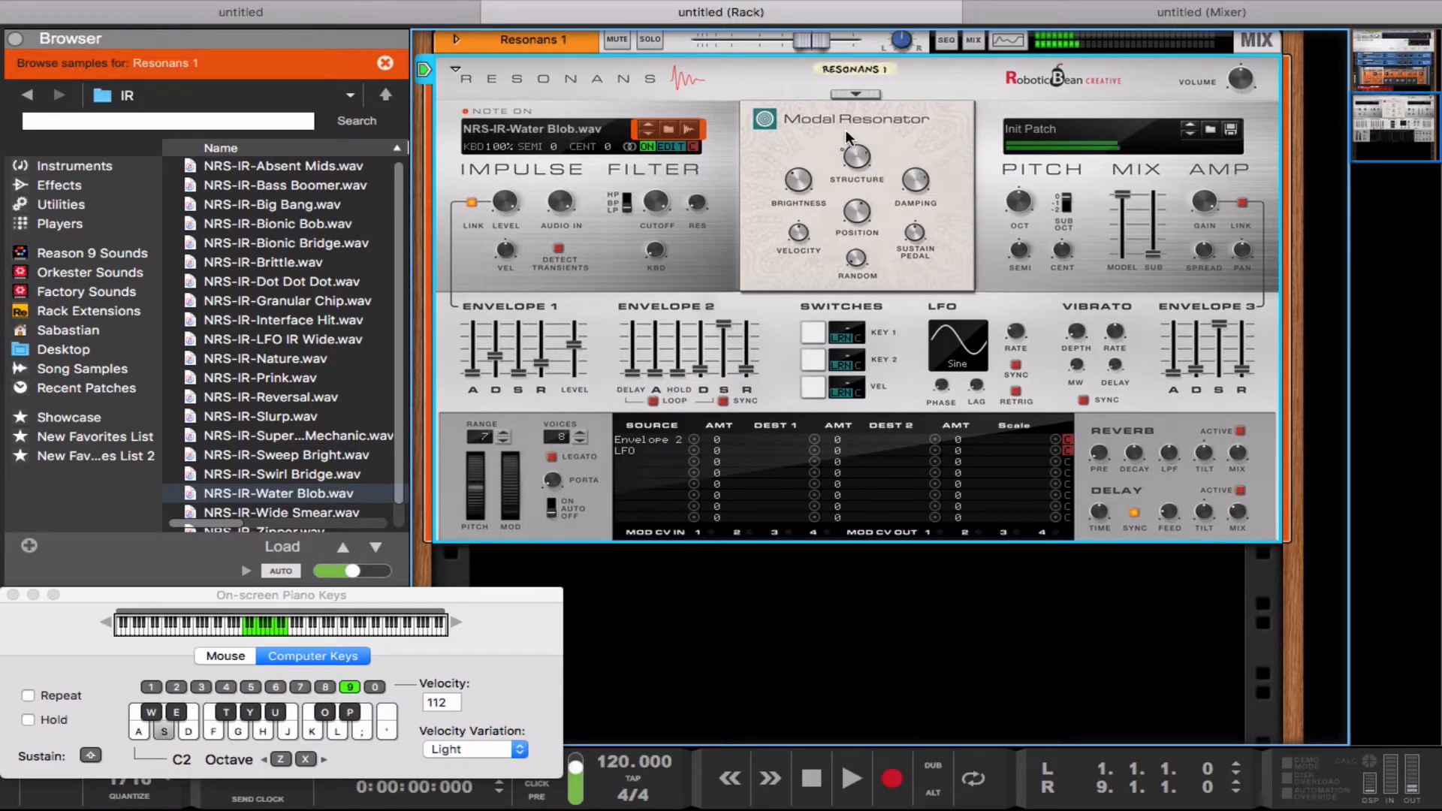
{"action": "key", "text": "s"}
{"action": "left_click_drag", "start_coordinate": [803, 184], "coordinate": [849, 174]}
{"action": "key", "text": "s"}
{"action": "key", "text": "s"}
{"action": "key", "text": "f"}
{"action": "key", "text": "f"}
{"action": "key", "text": "f"}
{"action": "mouse_move", "coordinate": [845, 155]}
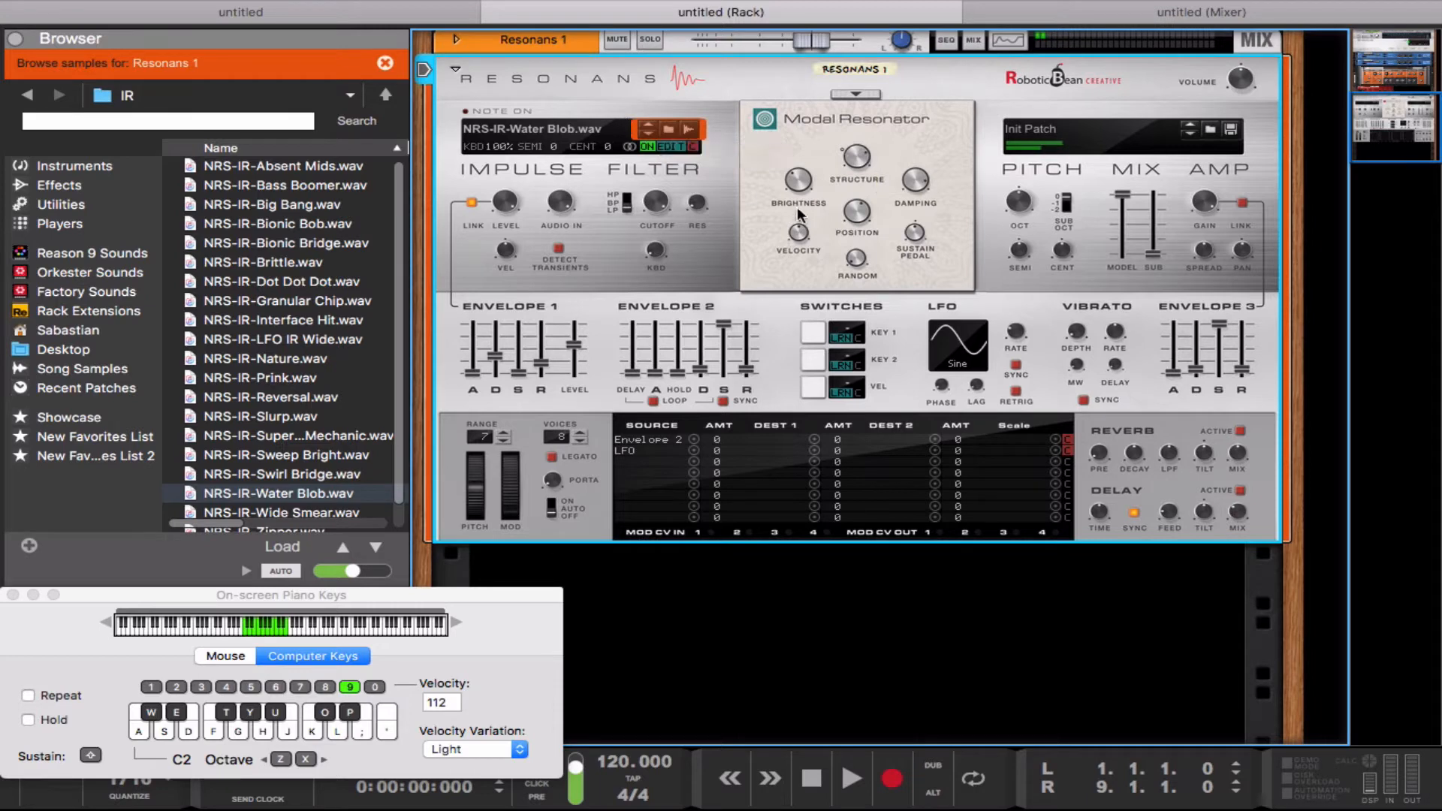
Step: Compare the sound with the Brightness at 0.00 and raised again, playing notes at each setting
{"action": "left_click_drag", "start_coordinate": [791, 178], "coordinate": [802, 205]}
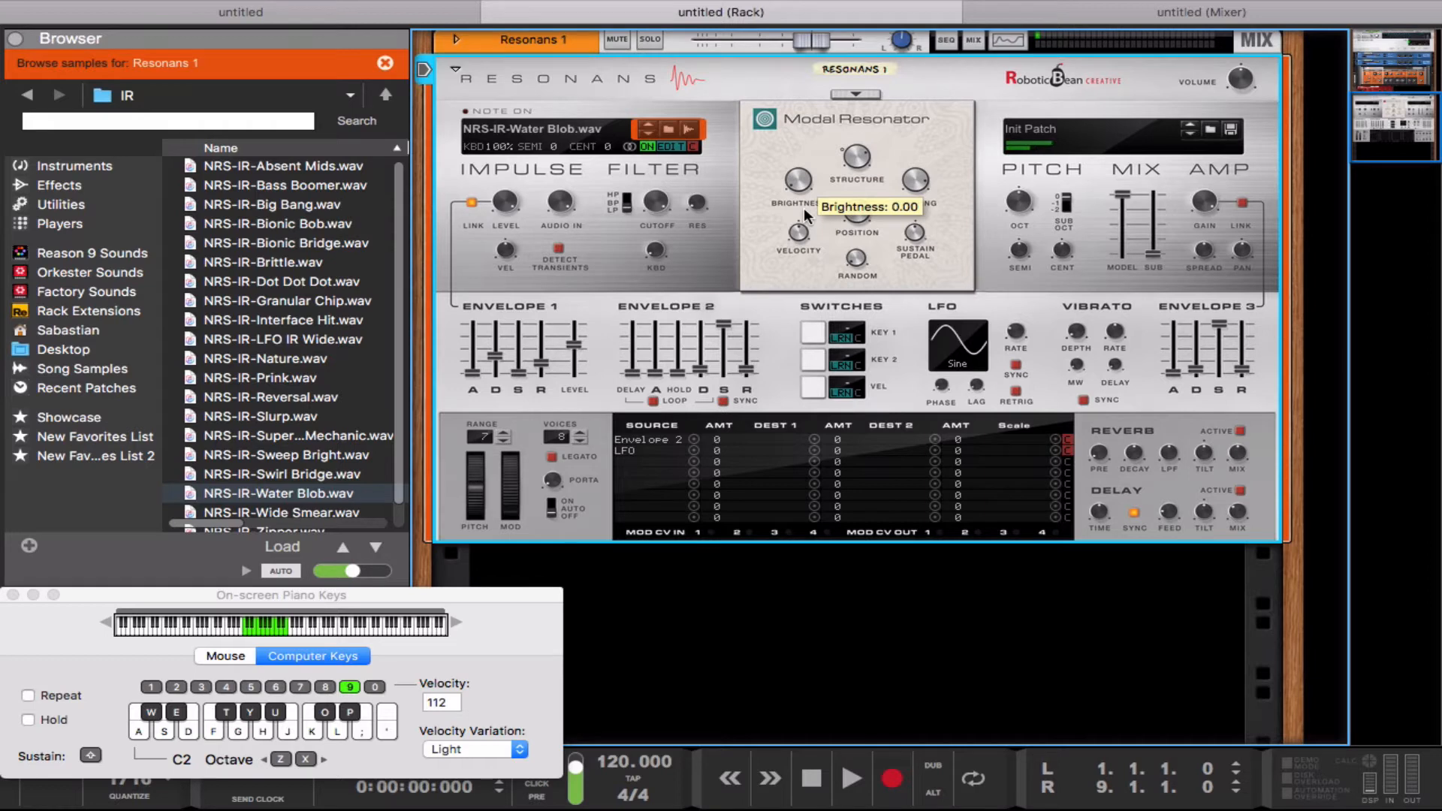
{"action": "key", "text": "s"}
{"action": "key", "text": "s"}
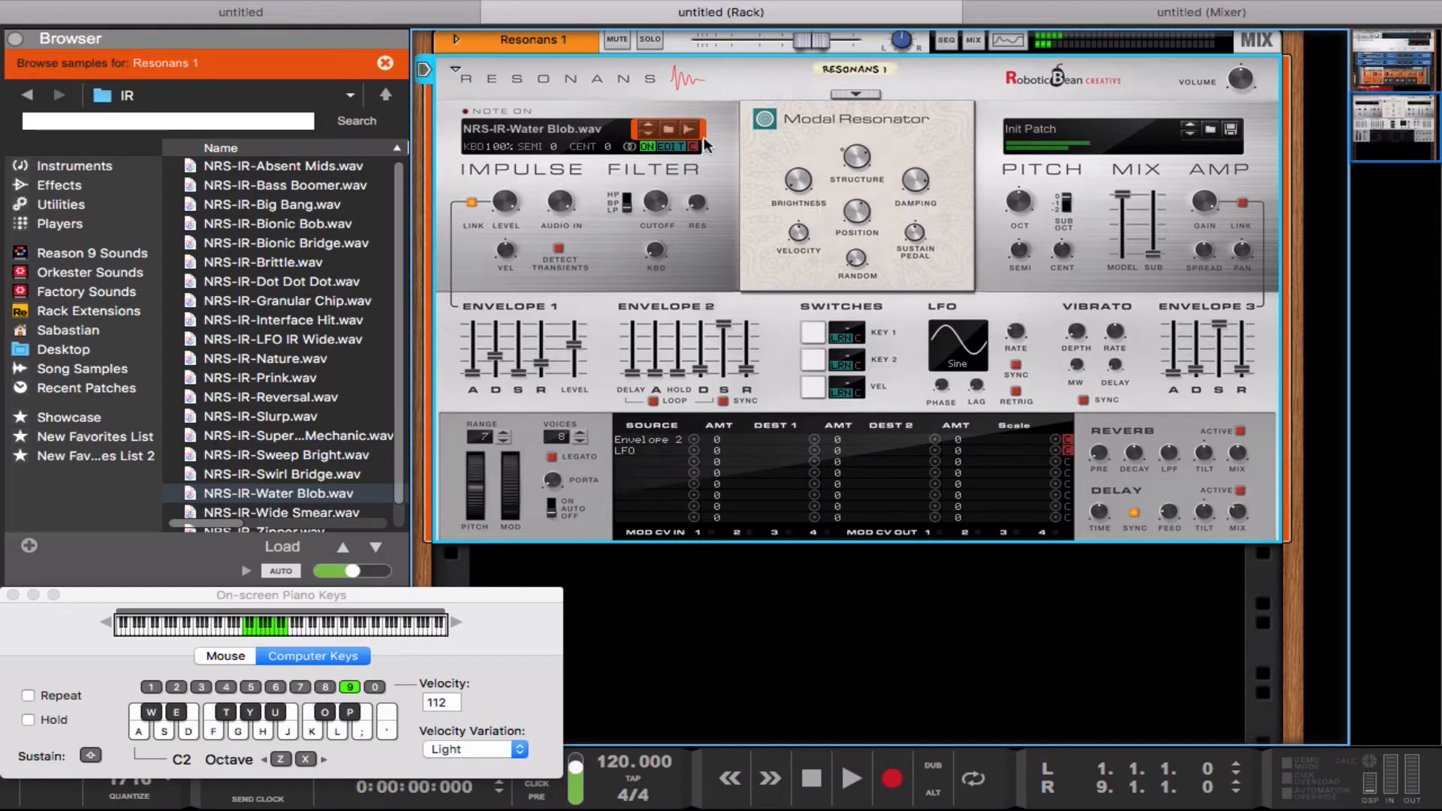
{"action": "mouse_move", "coordinate": [801, 180]}
{"action": "left_mouse_down"}
{"action": "mouse_move", "coordinate": [780, 112]}
{"action": "mouse_move", "coordinate": [795, 184]}
{"action": "mouse_move", "coordinate": [764, 196]}
{"action": "mouse_move", "coordinate": [799, 154]}
{"action": "left_mouse_up"}
{"action": "key", "text": "d"}
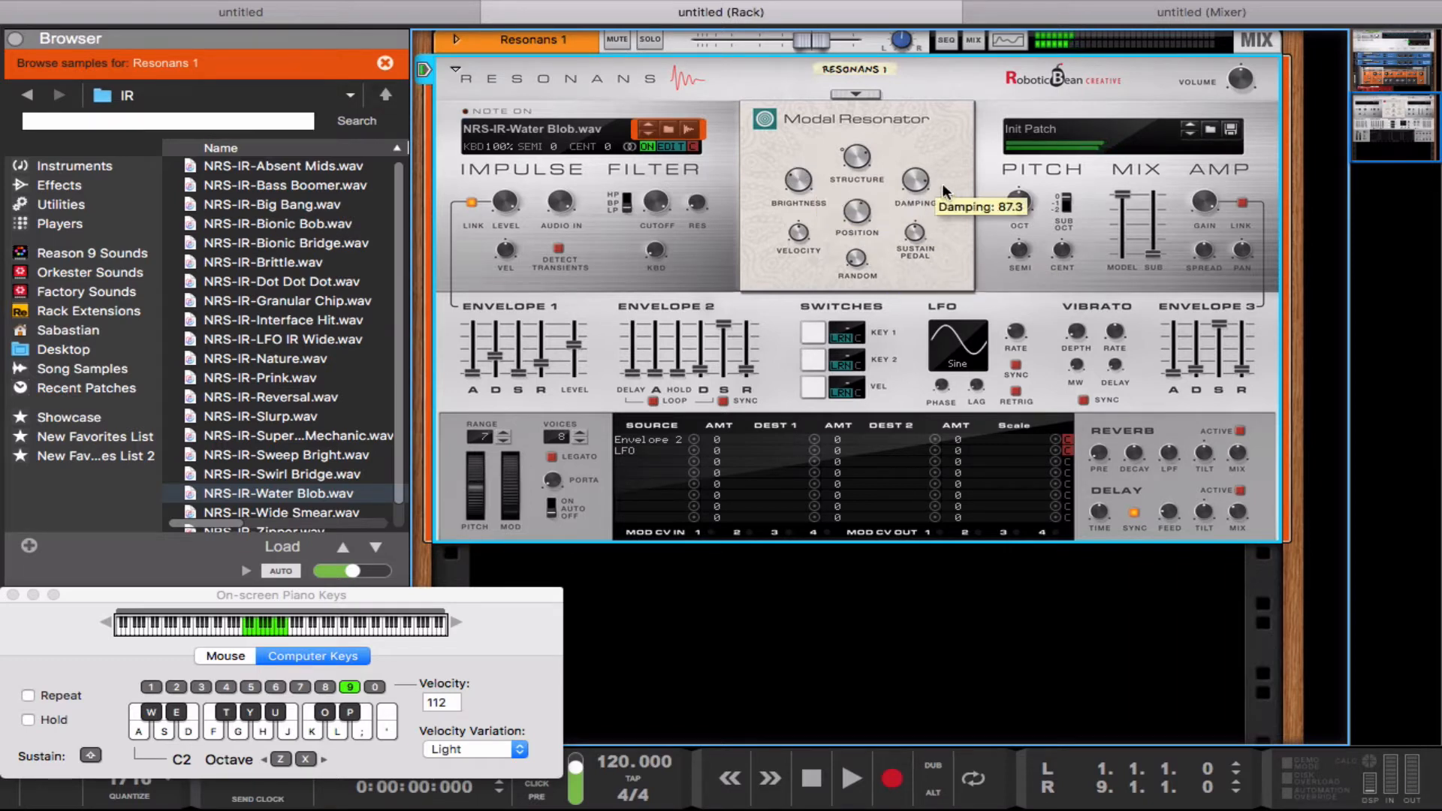
Step: Adjust the Modal Resonator's Damping to 62.3 while playing test notes
{"action": "left_click_drag", "start_coordinate": [921, 175], "coordinate": [922, 196]}
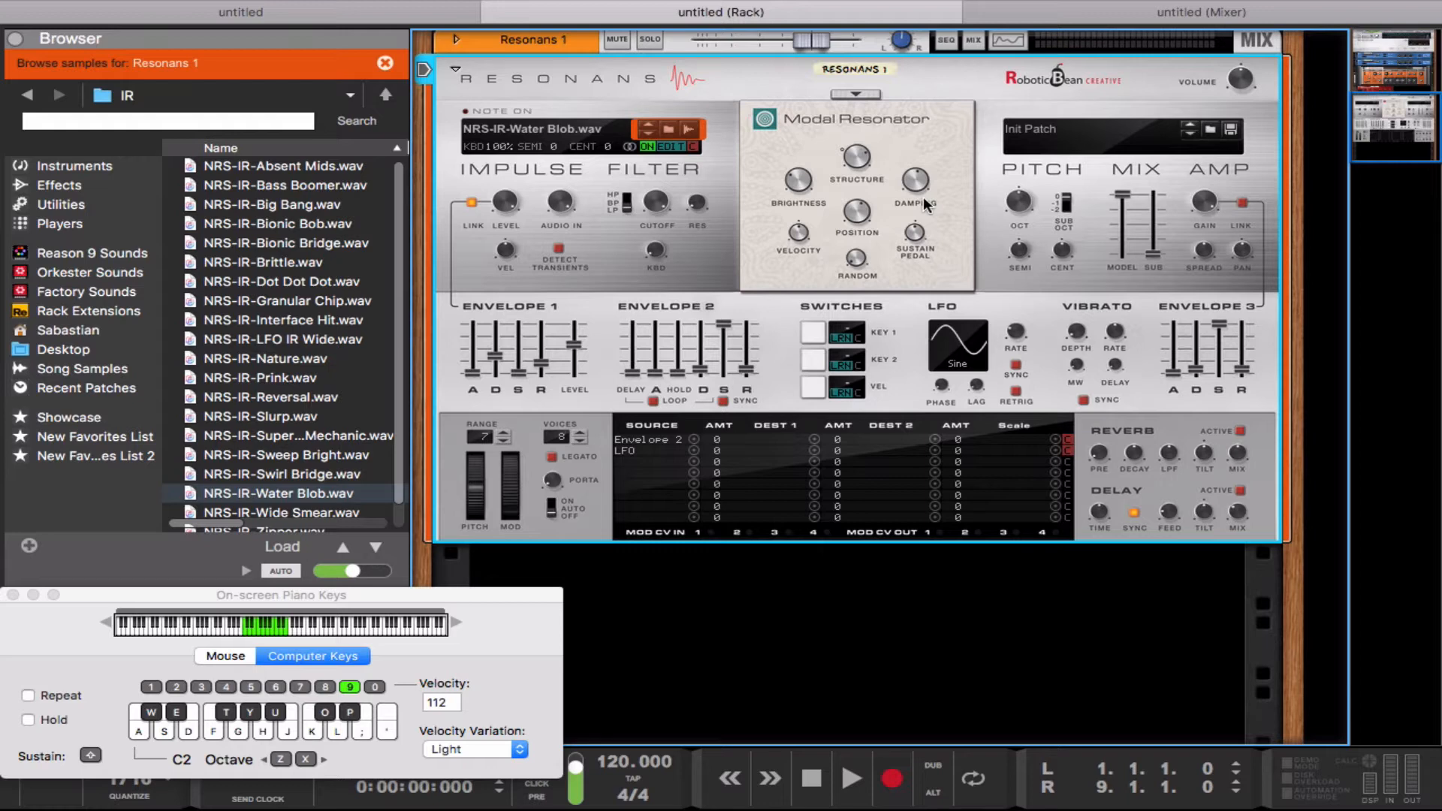
{"action": "key", "text": "d"}
{"action": "key", "text": "d"}
{"action": "key", "text": "d"}
{"action": "key", "text": "d"}
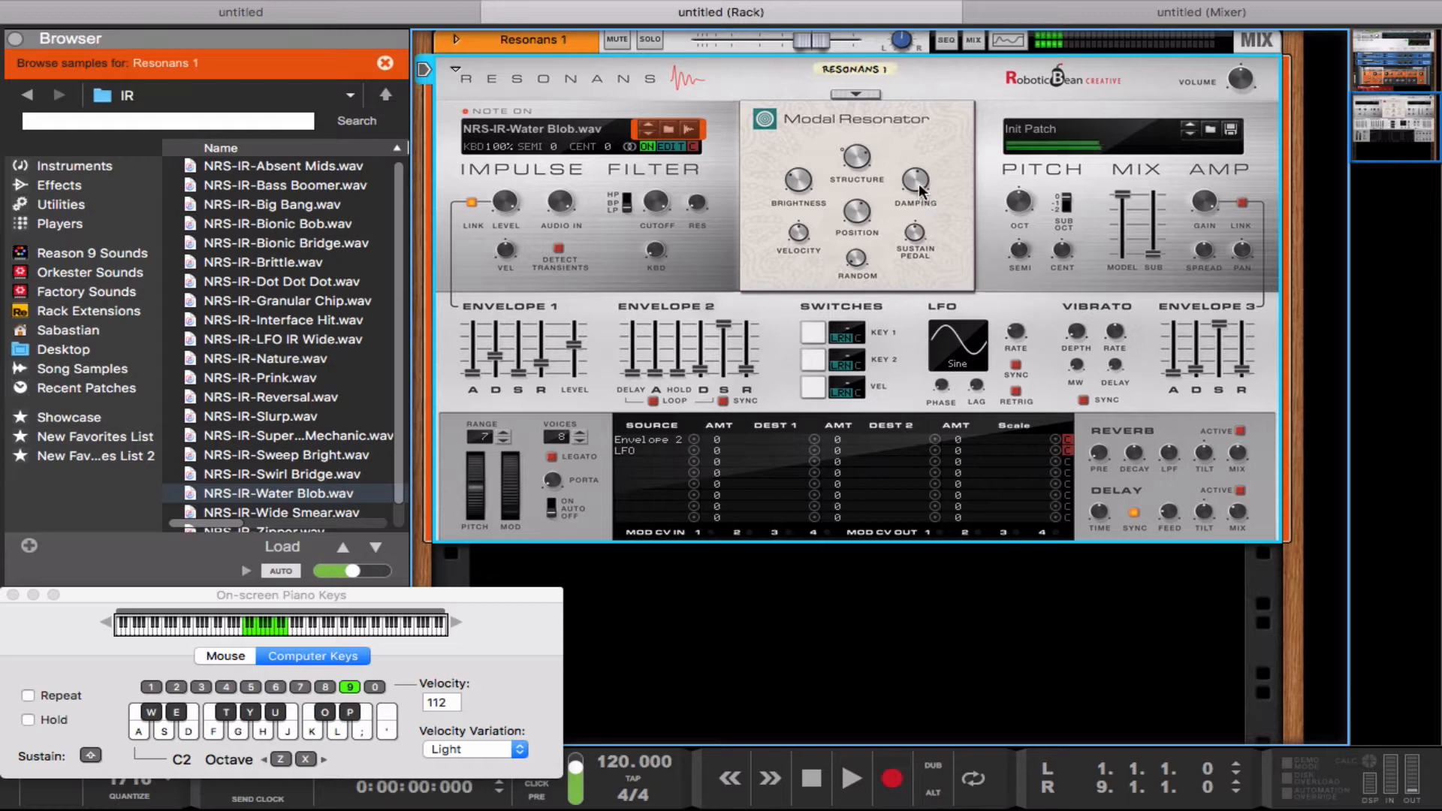
{"action": "mouse_move", "coordinate": [916, 182]}
{"action": "left_click_drag", "start_coordinate": [916, 181], "coordinate": [916, 179]}
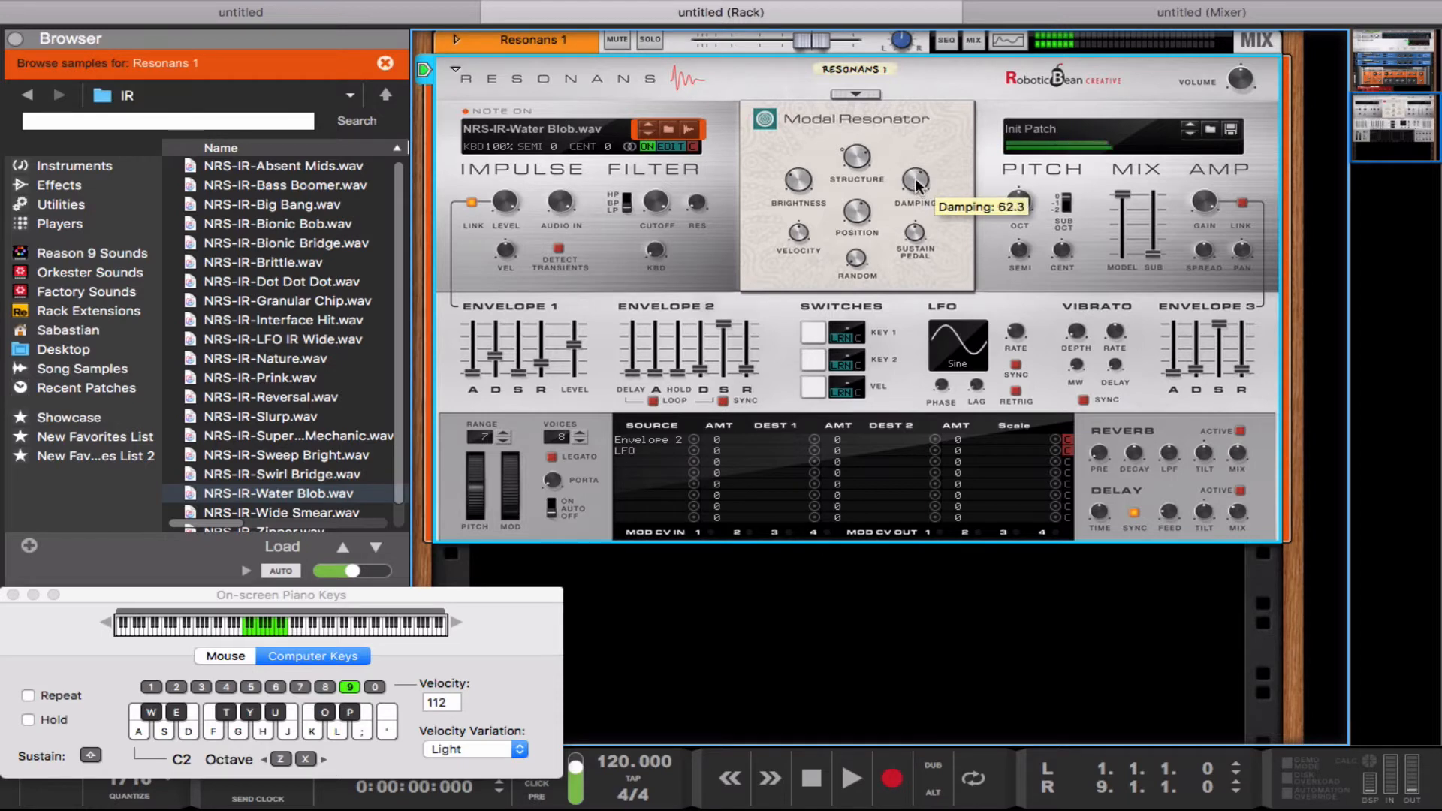
Step: Set the Modal Resonator's Position to 49.1 and try out its Random control
{"action": "mouse_move", "coordinate": [856, 217]}
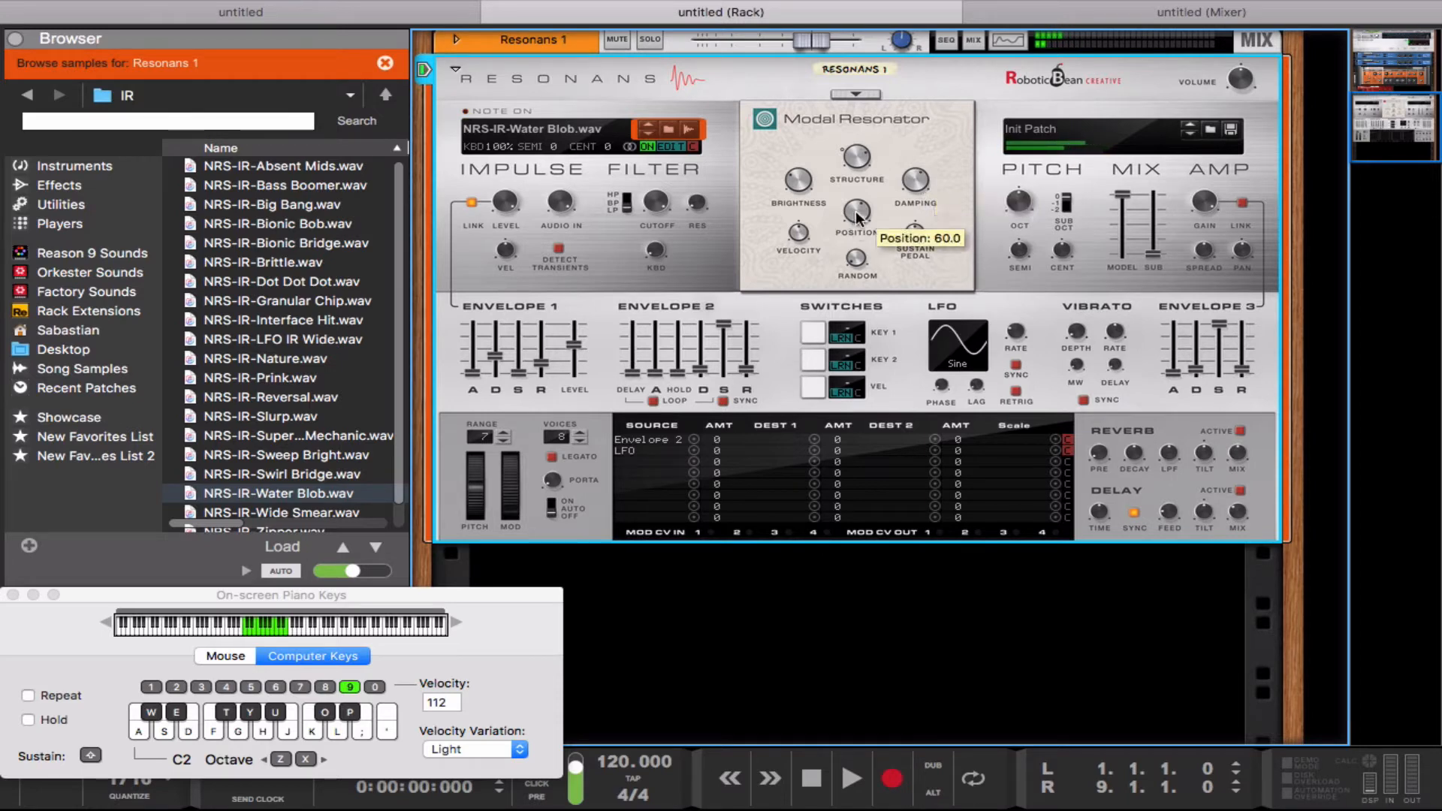
{"action": "mouse_move", "coordinate": [854, 210]}
{"action": "left_mouse_down"}
{"action": "mouse_move", "coordinate": [864, 242]}
{"action": "mouse_move", "coordinate": [861, 206]}
{"action": "mouse_move", "coordinate": [859, 220]}
{"action": "left_mouse_up"}
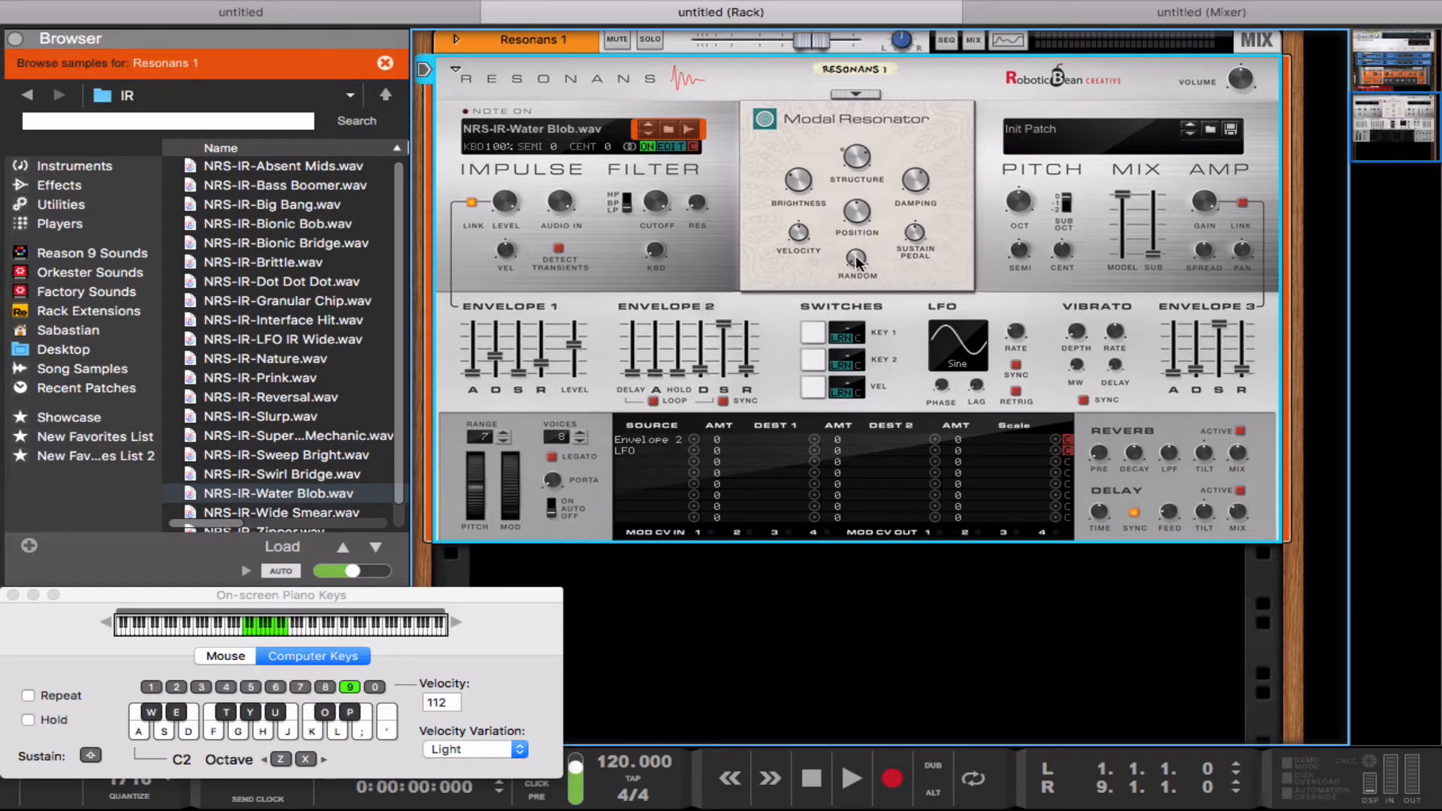
{"action": "left_click_drag", "start_coordinate": [855, 256], "coordinate": [883, 314]}
{"action": "left_click_drag", "start_coordinate": [855, 259], "coordinate": [875, 302]}
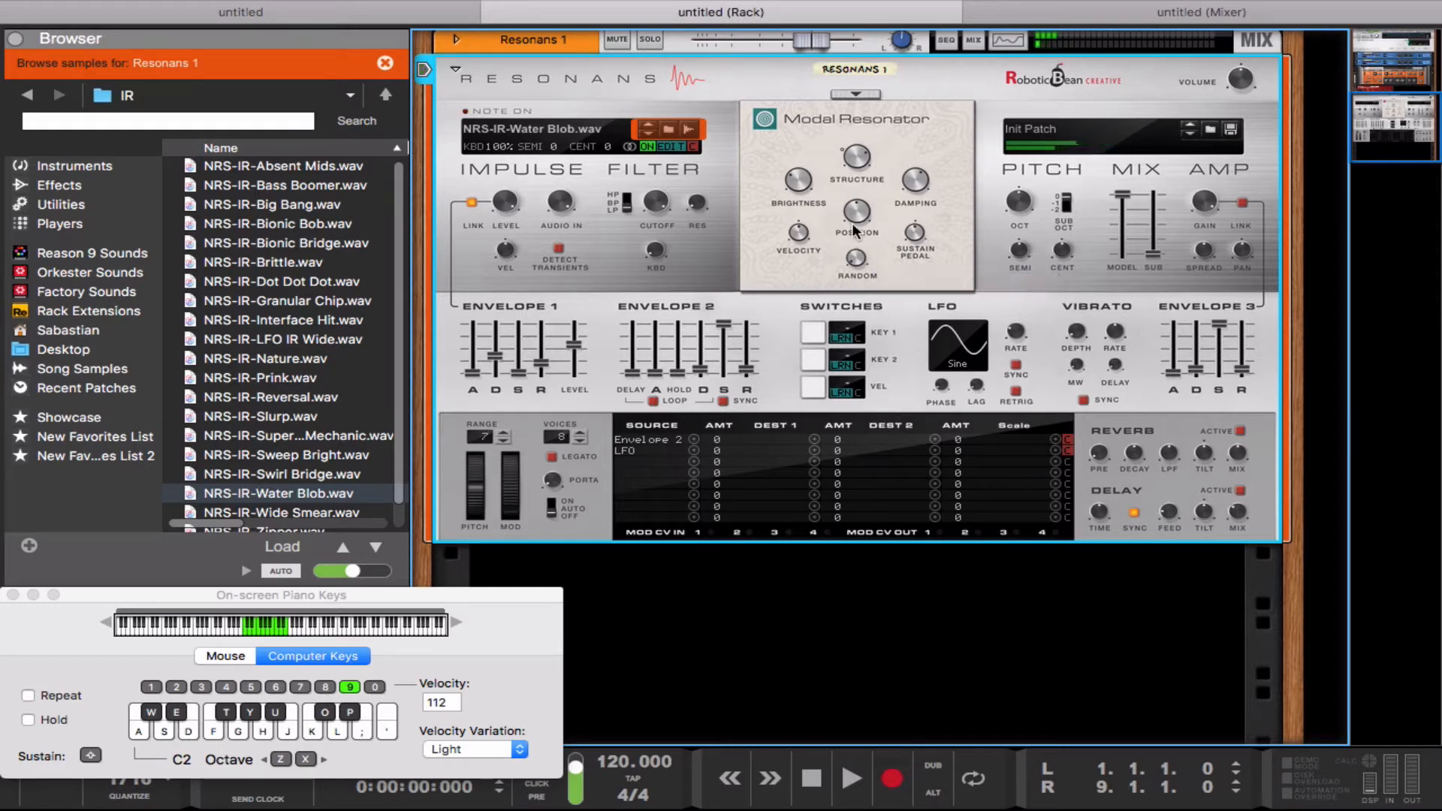
{"action": "left_click_drag", "start_coordinate": [865, 254], "coordinate": [857, 222]}
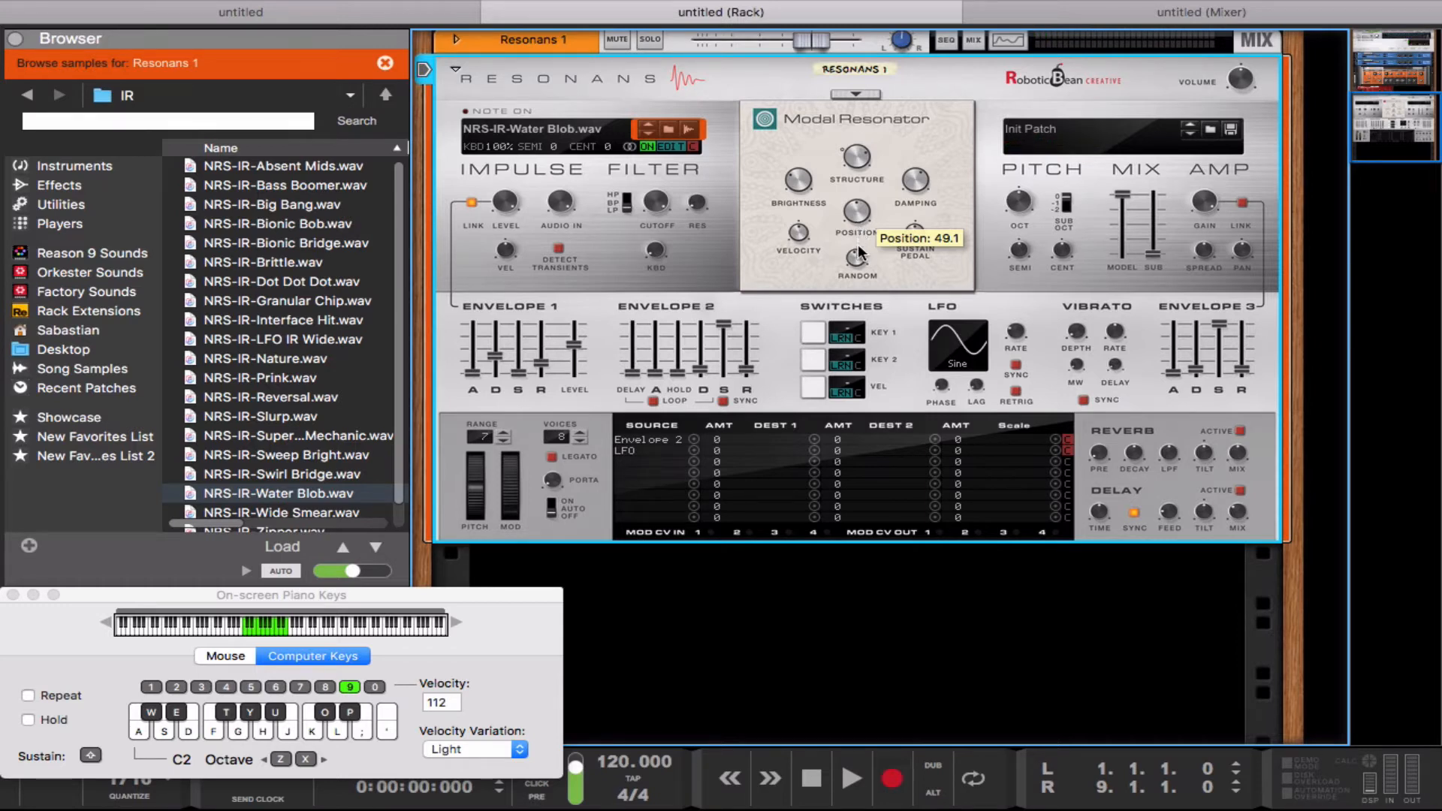
{"action": "left_click_drag", "start_coordinate": [857, 252], "coordinate": [868, 287]}
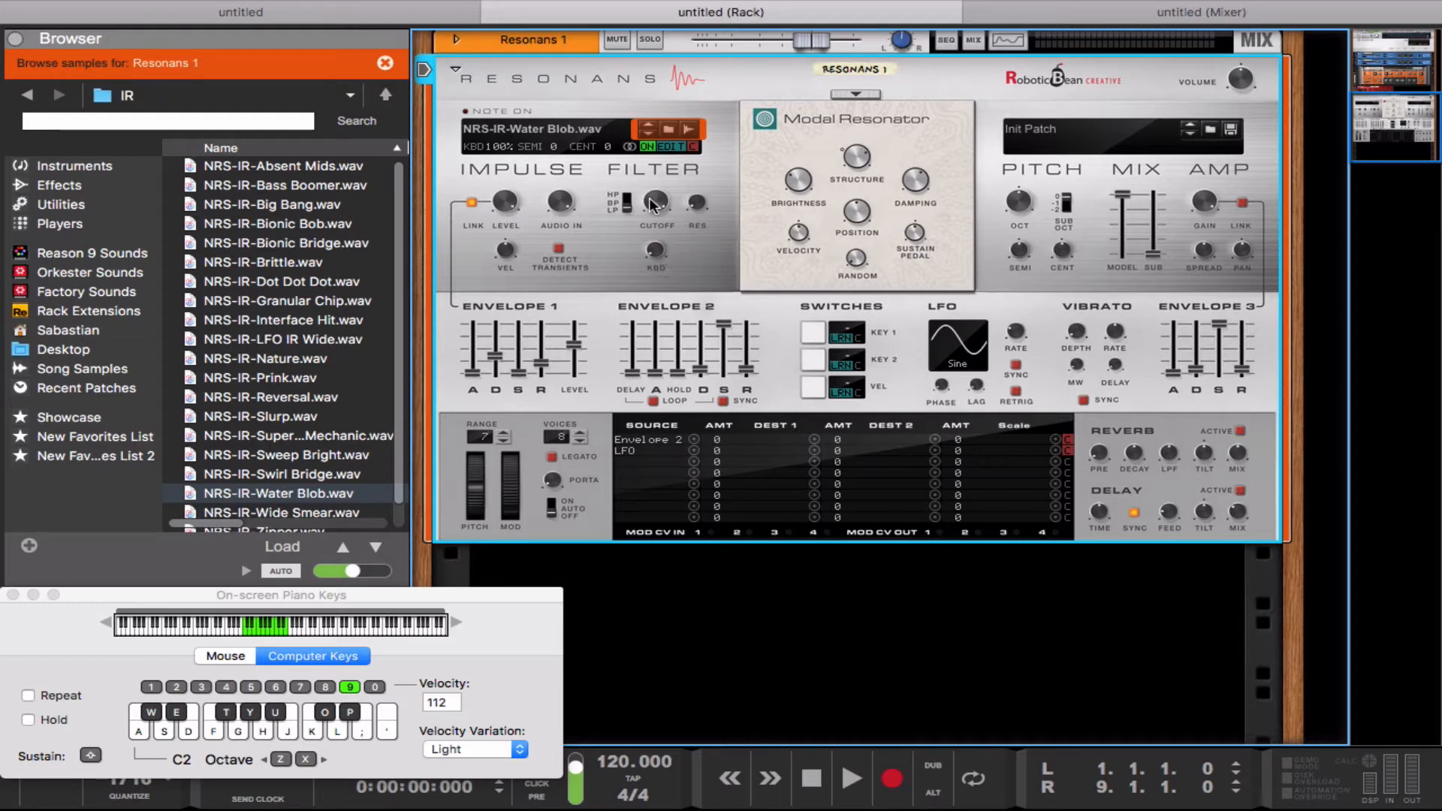
Step: Sweep the impulse filter's Cutoff while playing notes, finishing at 8.04 kHz
{"action": "left_click_drag", "start_coordinate": [659, 203], "coordinate": [638, 232]}
{"action": "key", "text": "d"}
{"action": "left_click_drag", "start_coordinate": [625, 209], "coordinate": [662, 212]}
{"action": "key", "text": "d"}
{"action": "key", "text": "d"}
{"action": "key", "text": "d"}
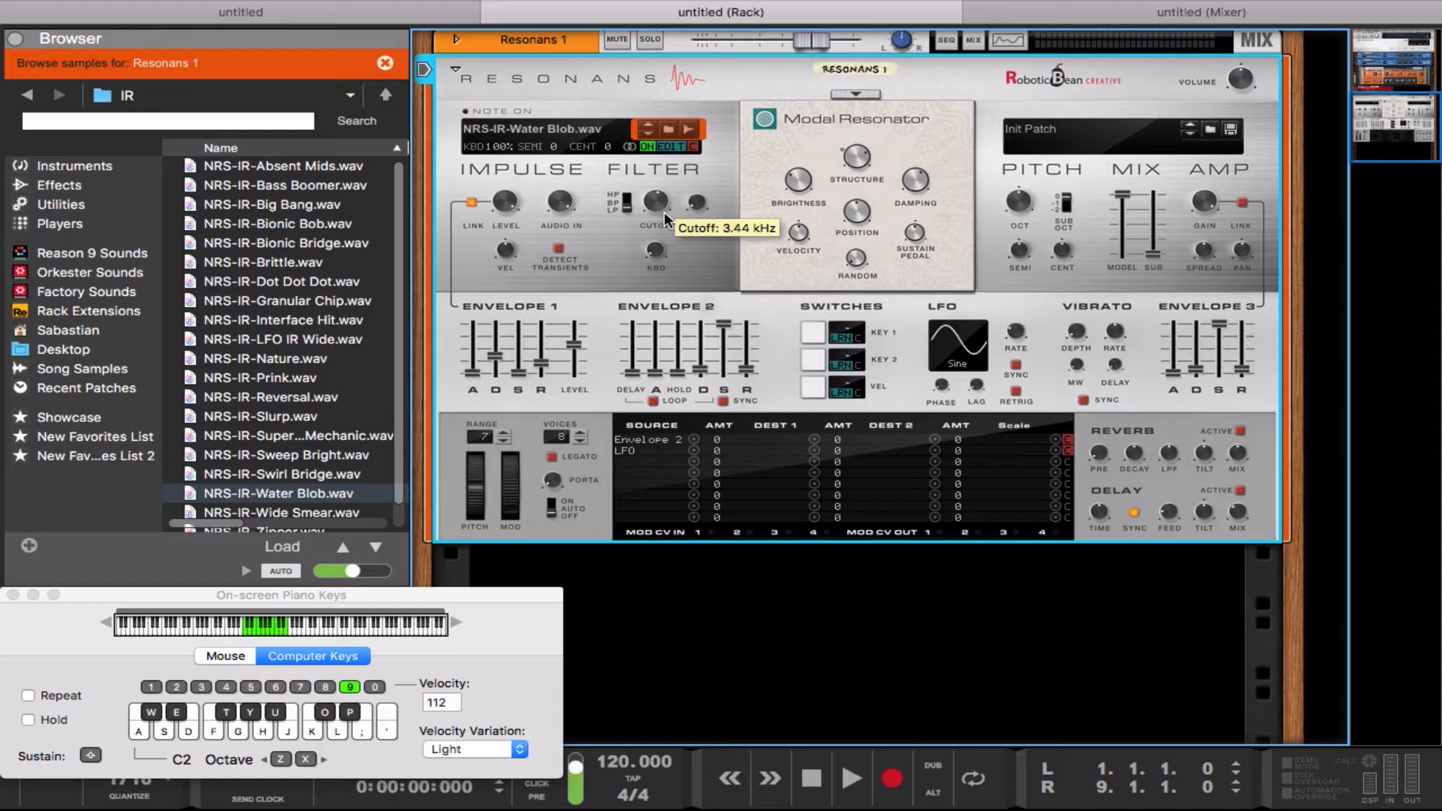
{"action": "left_click_drag", "start_coordinate": [657, 196], "coordinate": [647, 183]}
Step: Raise the Modal Resonator's Brightness and play several notes to hear it with the current filter and Envelope 1 settings
{"action": "mouse_move", "coordinate": [795, 174]}
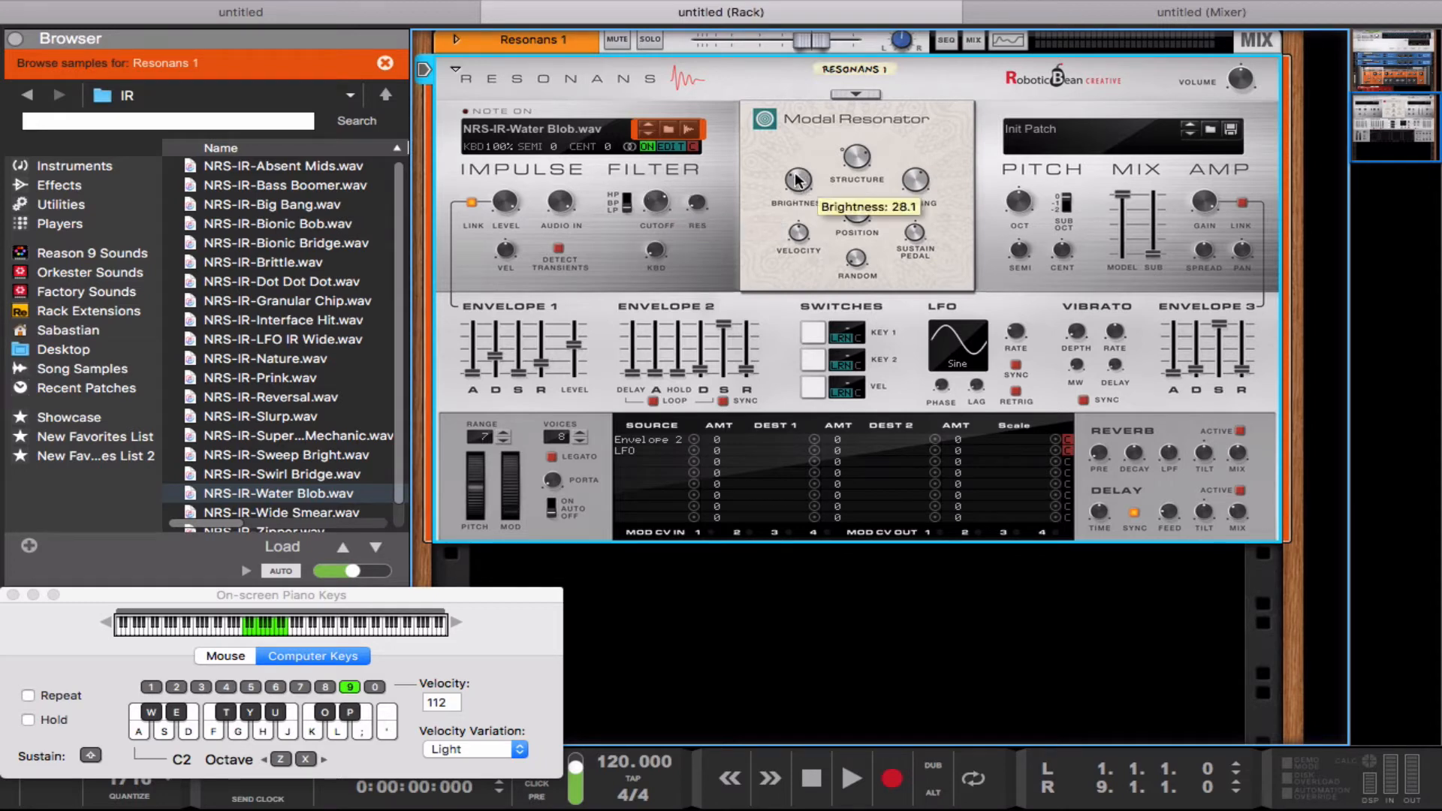
{"action": "mouse_move", "coordinate": [795, 174]}
{"action": "left_mouse_down"}
{"action": "mouse_move", "coordinate": [784, 150]}
{"action": "mouse_move", "coordinate": [785, 166]}
{"action": "left_mouse_up"}
{"action": "key", "text": "d"}
{"action": "key", "text": "d"}
{"action": "key", "text": "d"}
{"action": "key", "text": "d"}
{"action": "mouse_move", "coordinate": [644, 190]}
{"action": "key", "text": "d"}
{"action": "key", "text": "g"}
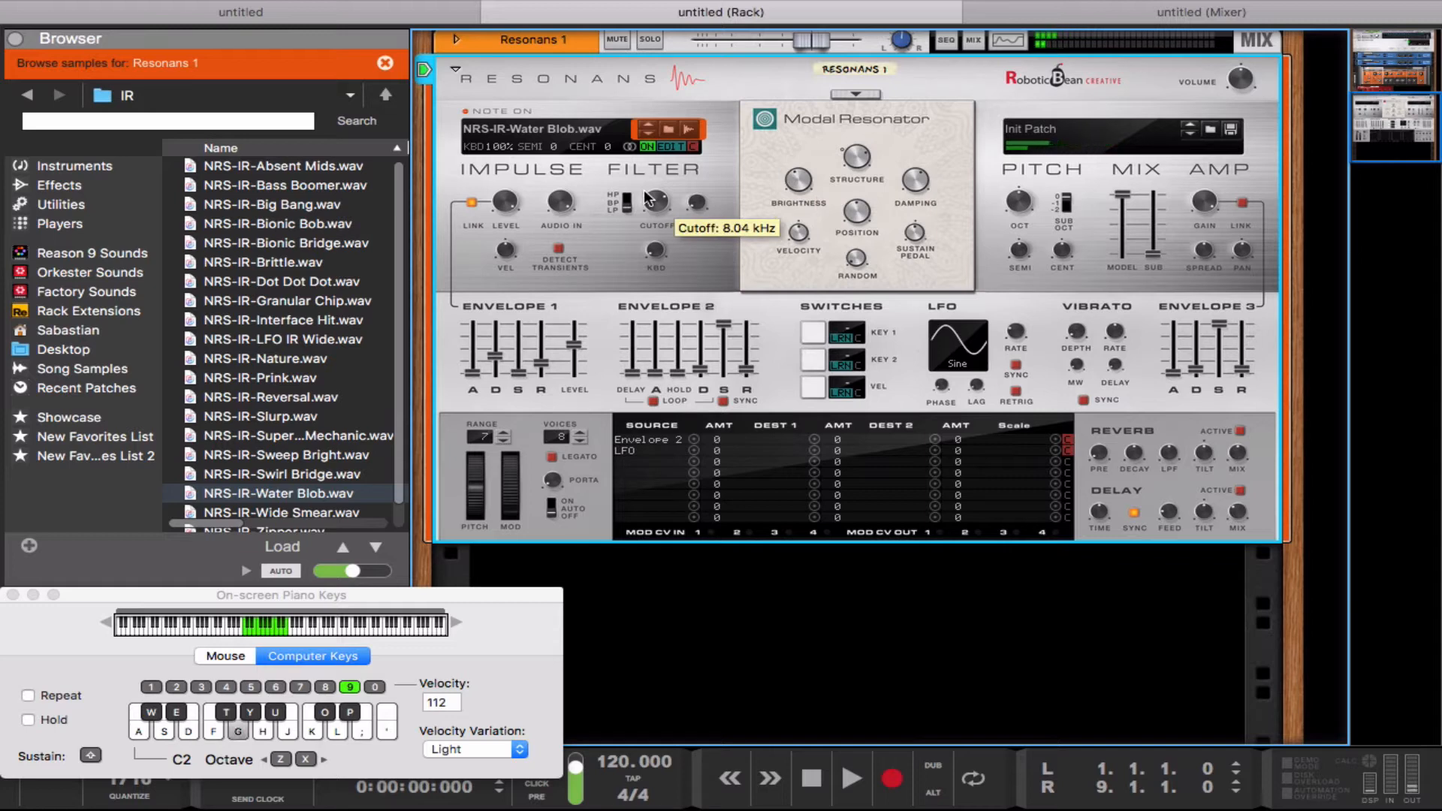
{"action": "key", "text": "s"}
{"action": "left_click_drag", "start_coordinate": [494, 353], "coordinate": [493, 353]}
{"action": "key", "text": "g"}
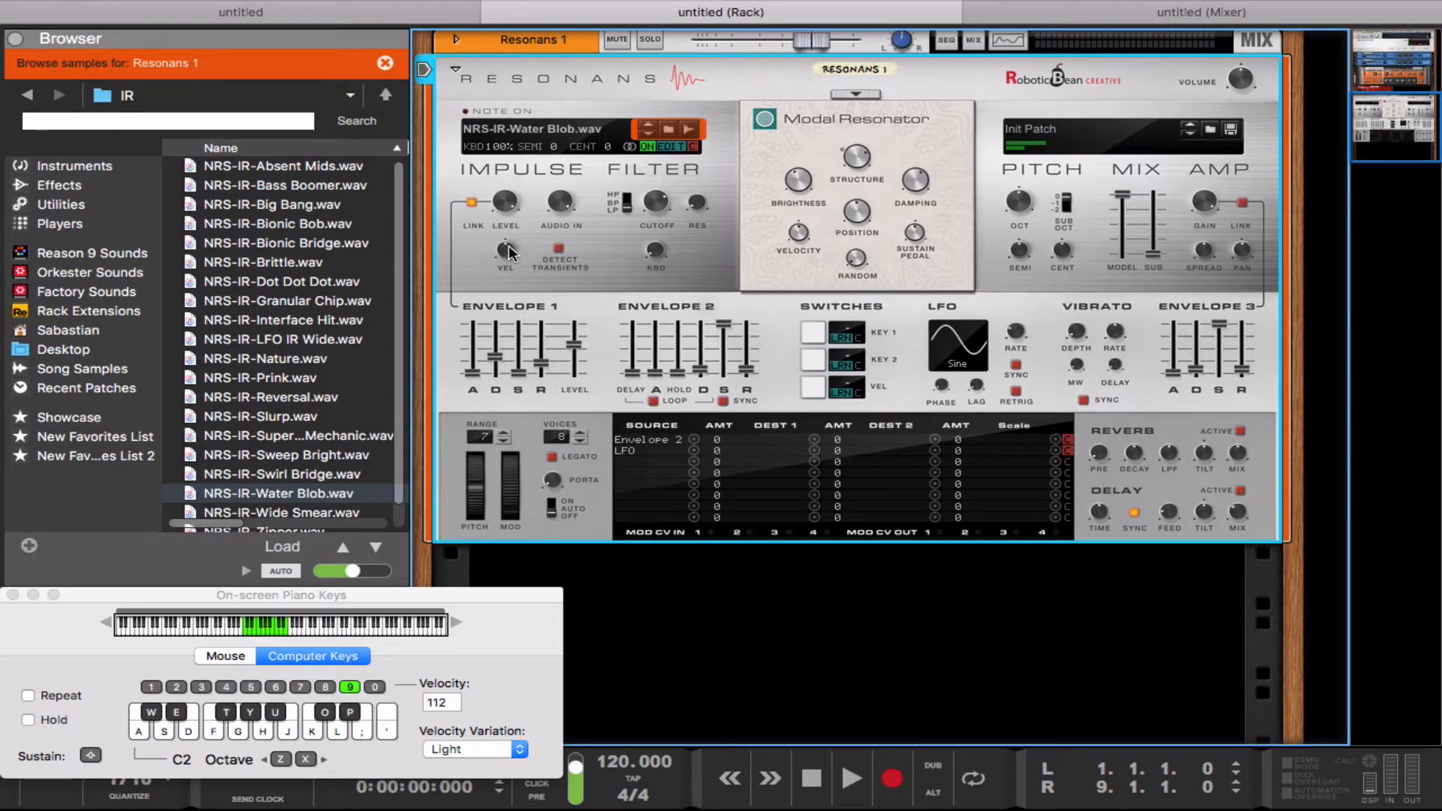
Step: Turn on Detect Transients for the impulse section and play notes
{"action": "left_click", "coordinate": [559, 249]}
{"action": "key", "text": "g"}
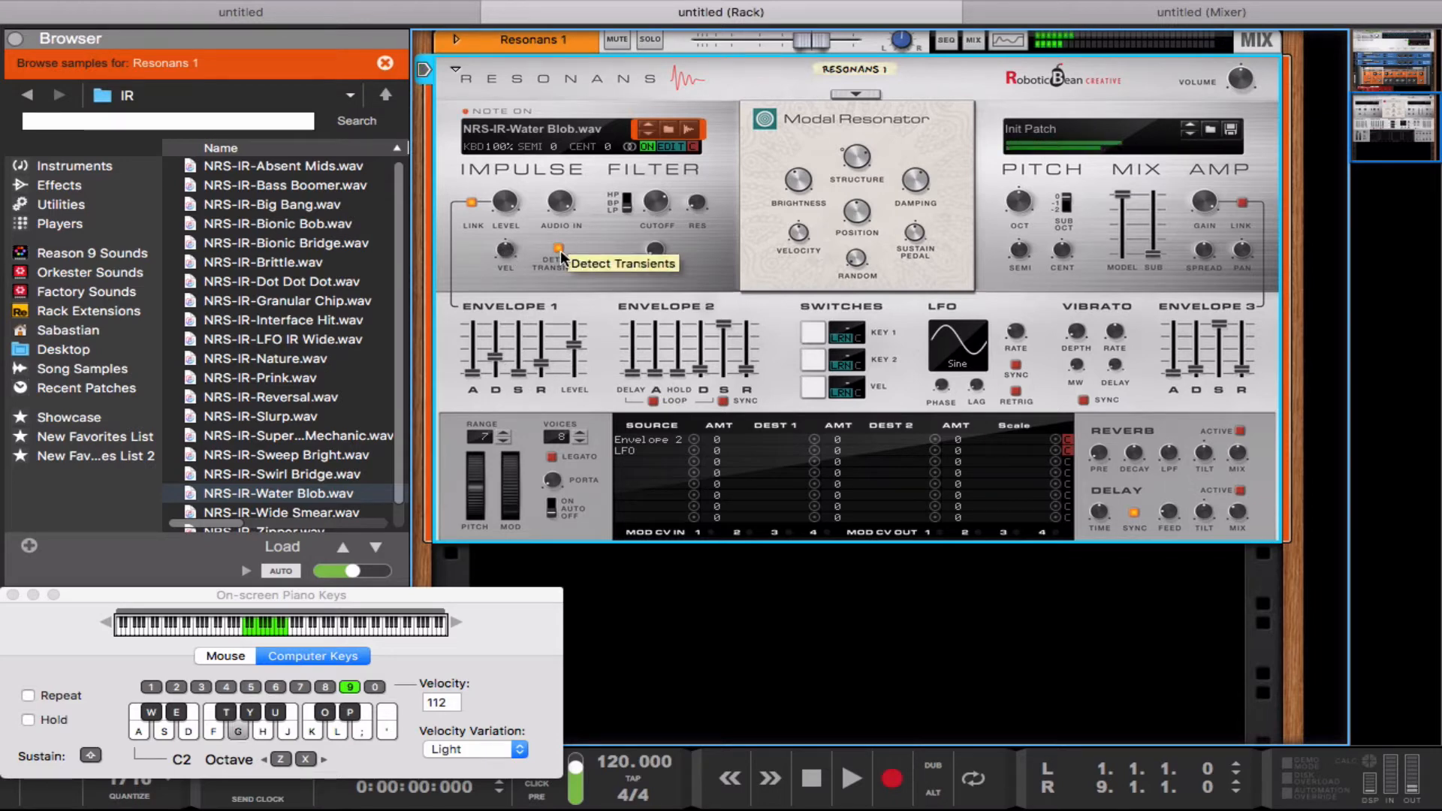
{"action": "key", "text": "d"}
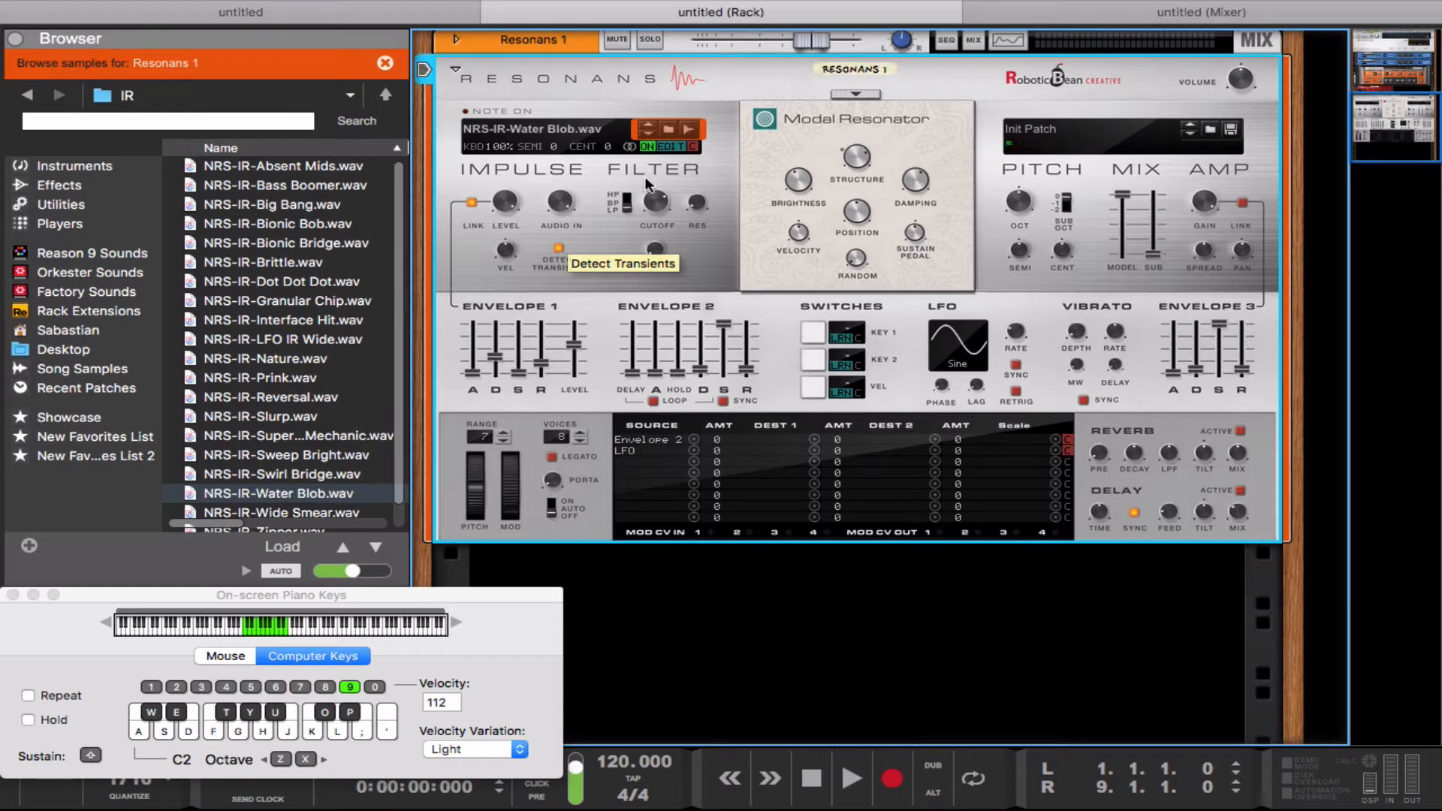
Step: Compare the Left Only and Right Only sampler mixdown modes with test notes, and return to Mixed L+R
{"action": "left_click", "coordinate": [629, 145]}
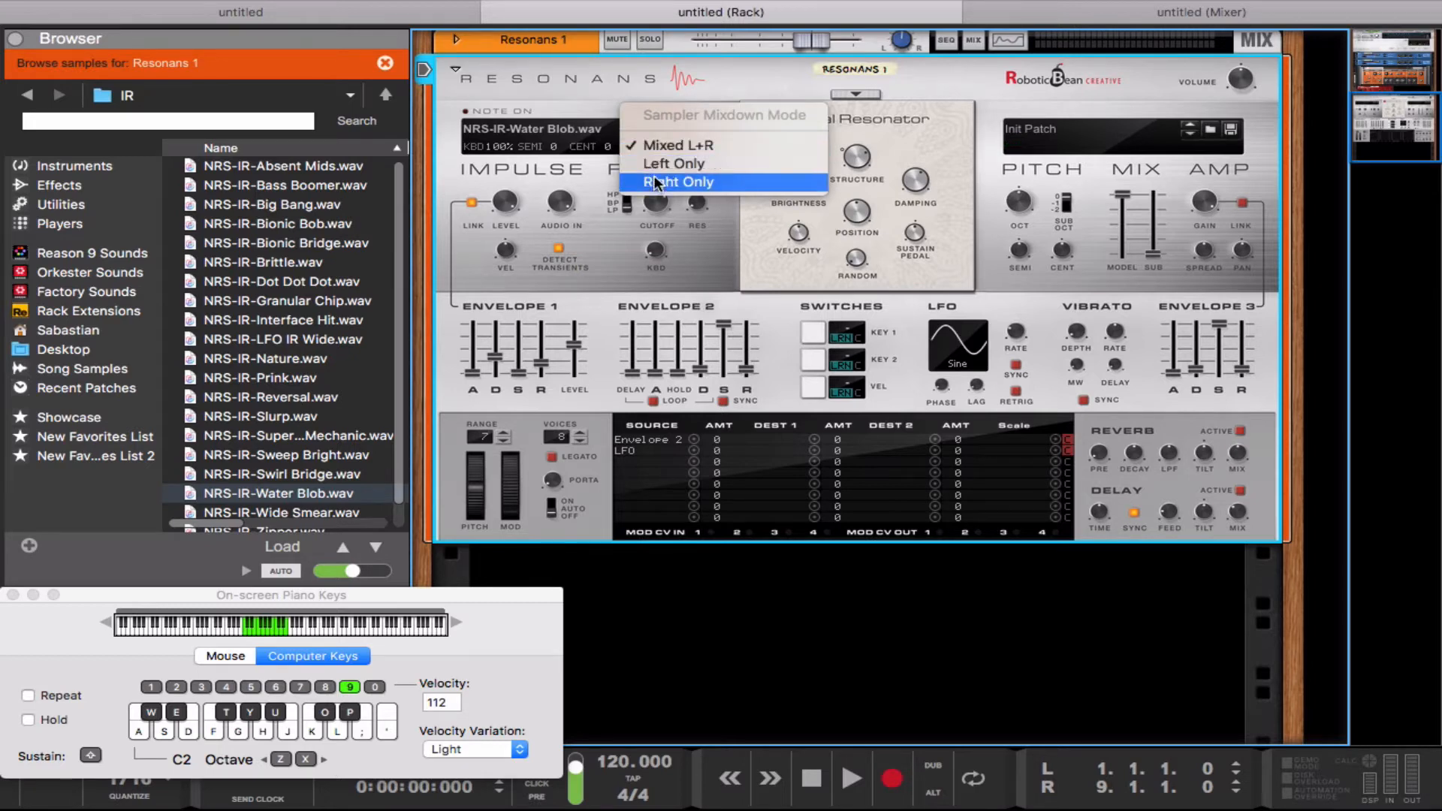
{"action": "left_click", "coordinate": [646, 162]}
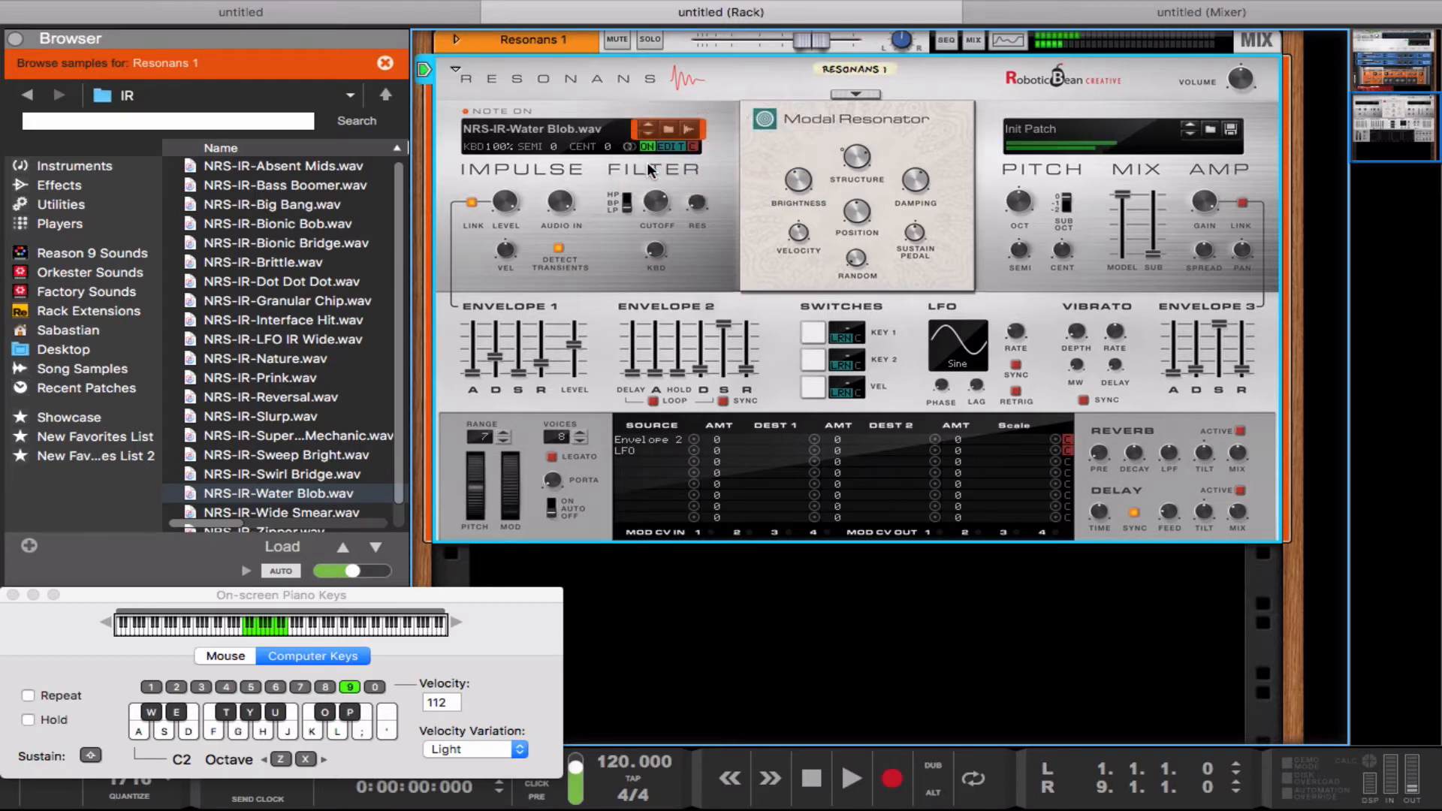
{"action": "left_click", "coordinate": [631, 146]}
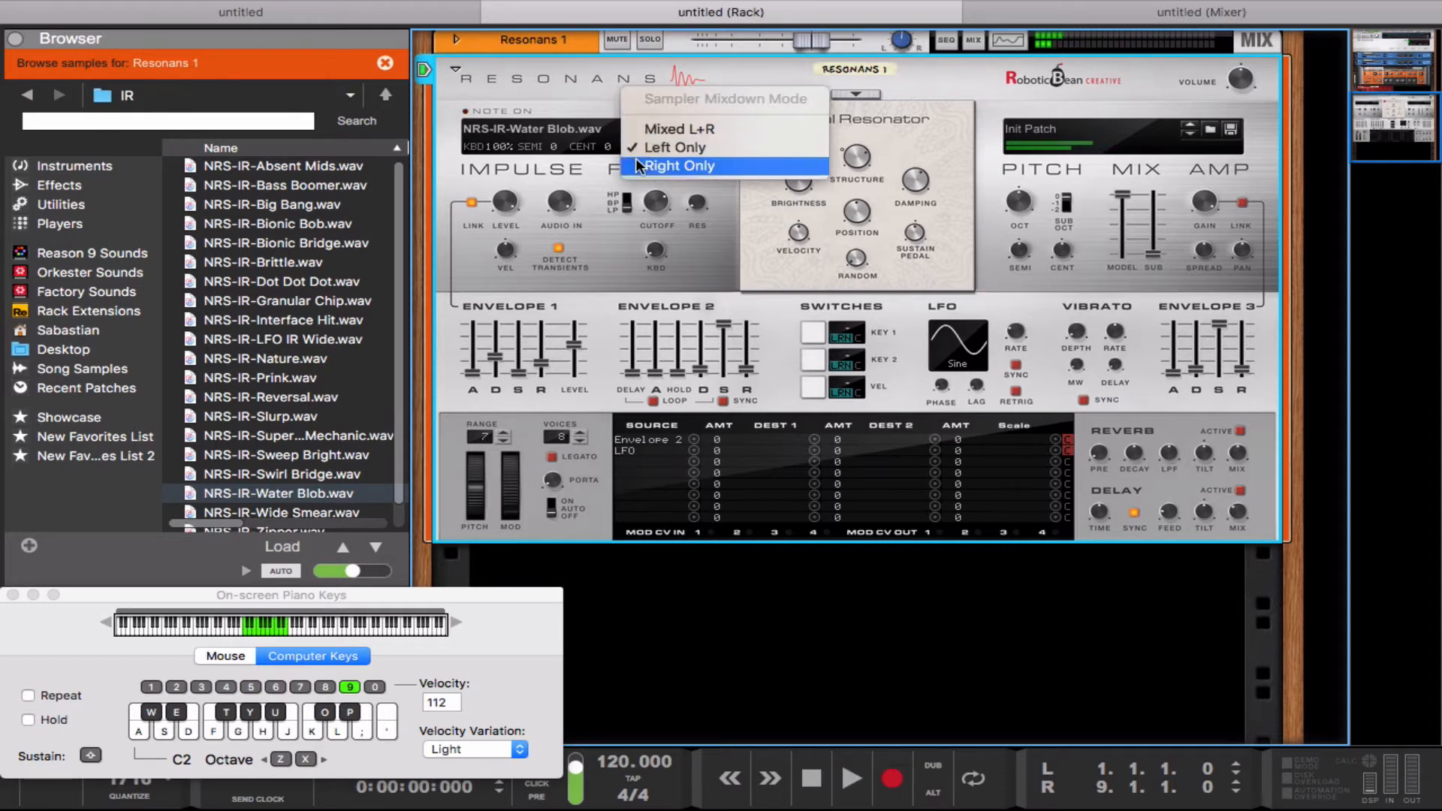
{"action": "left_click", "coordinate": [637, 164]}
{"action": "key", "text": "g"}
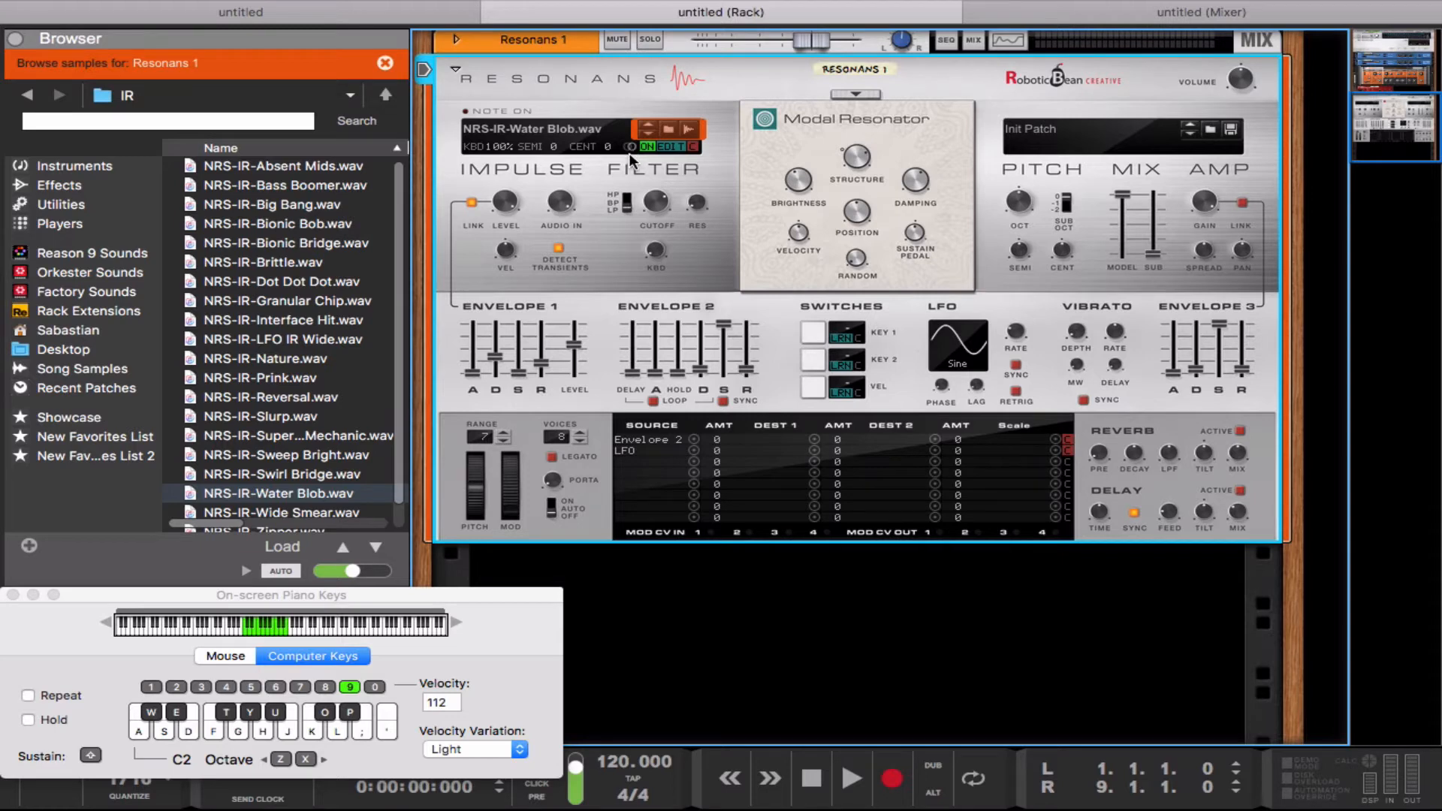
{"action": "key", "text": "g"}
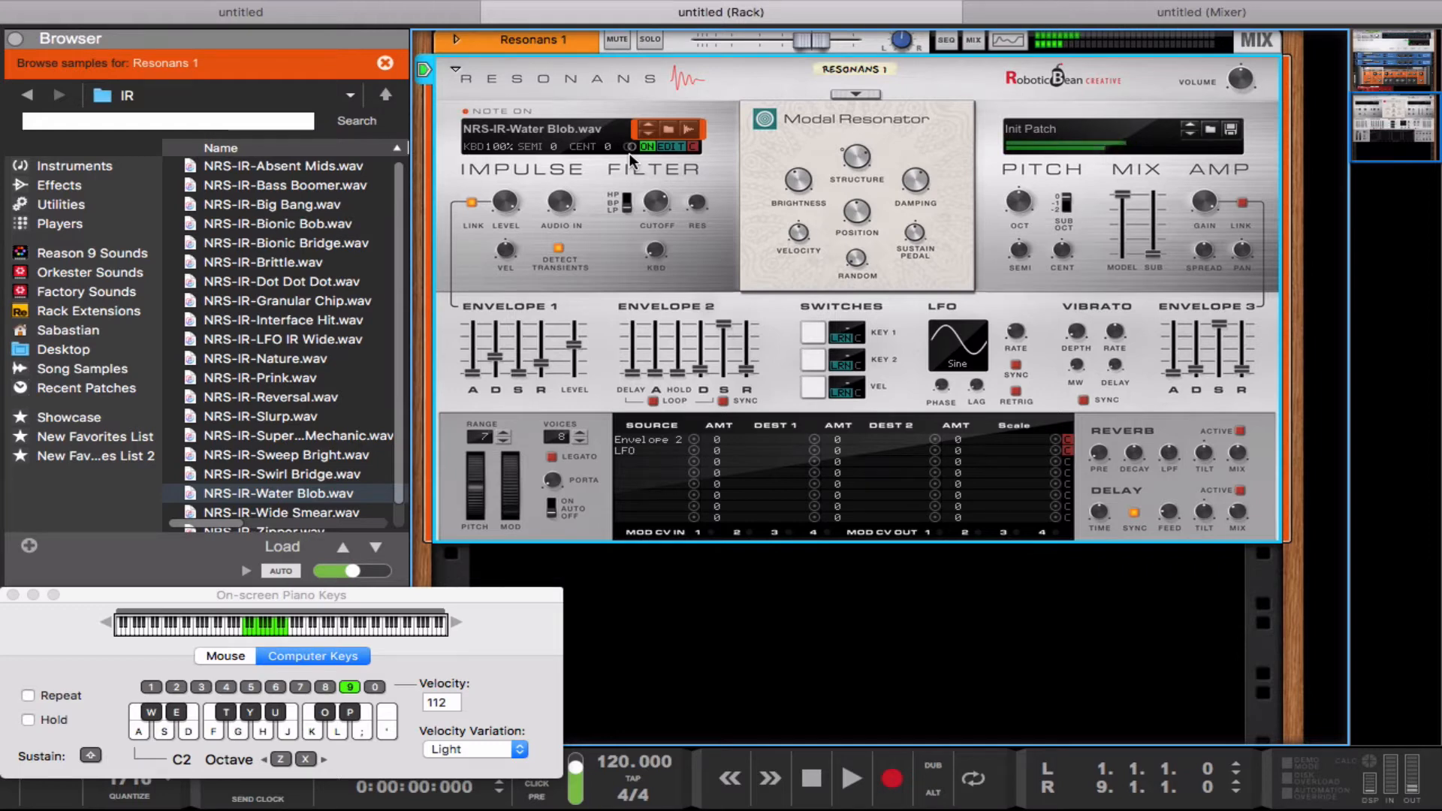
{"action": "left_click", "coordinate": [629, 147]}
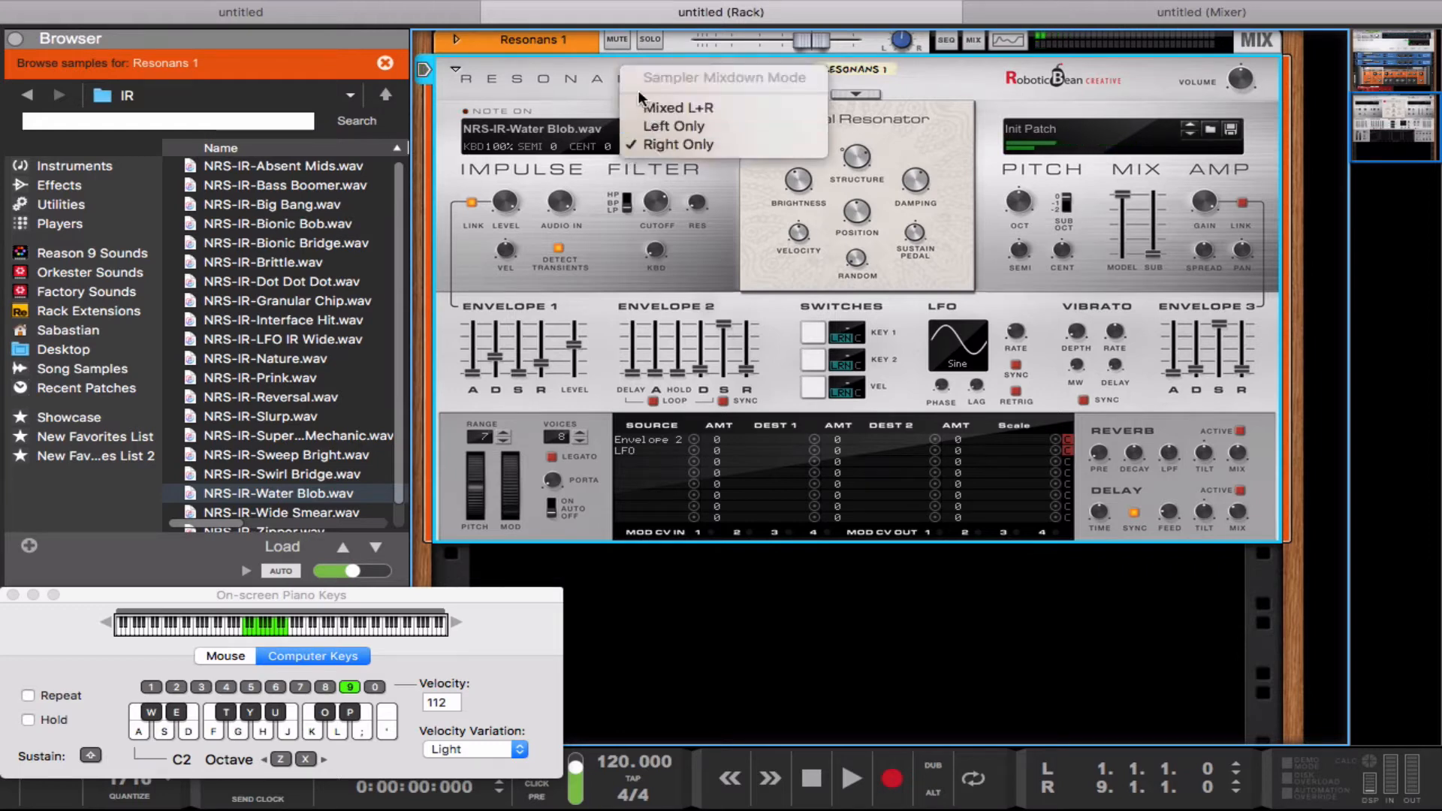
{"action": "left_click", "coordinate": [643, 111]}
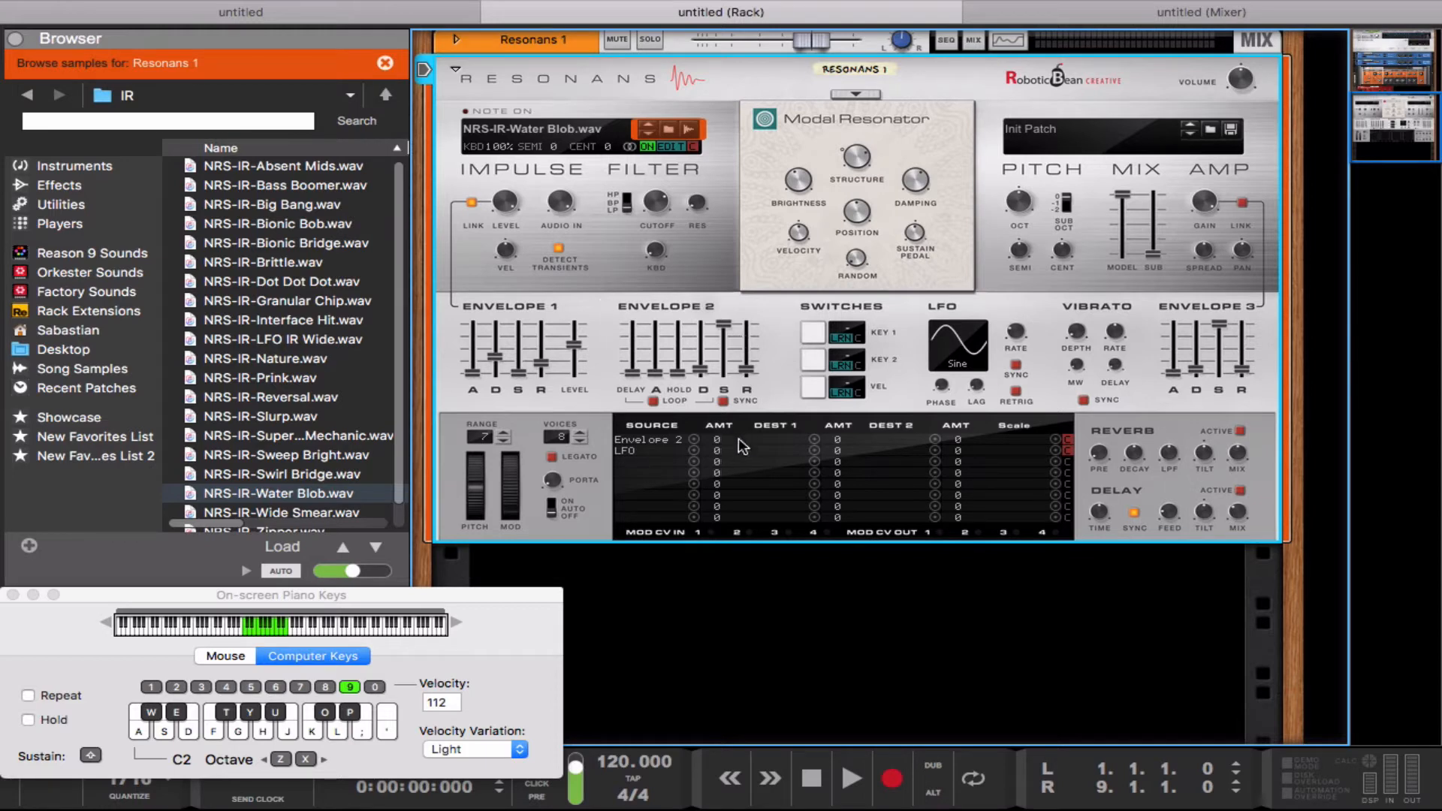
Step: Activate MIDI learn for Key Switch 1 and assign the note C1 to it
{"action": "left_click", "coordinate": [838, 340]}
{"action": "left_click", "coordinate": [842, 336]}
{"action": "left_click", "coordinate": [843, 336]}
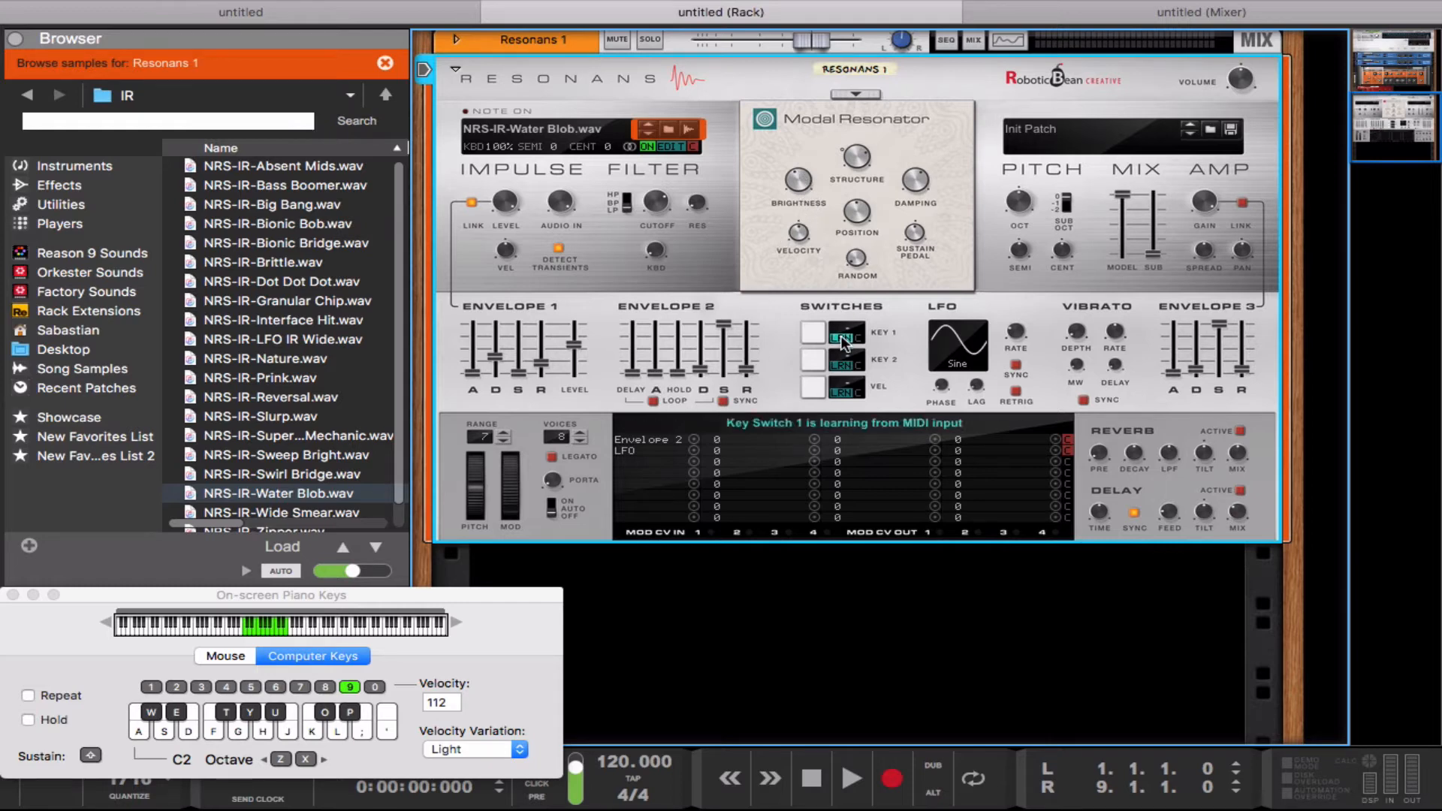
{"action": "left_click_drag", "start_coordinate": [855, 324], "coordinate": [861, 332]}
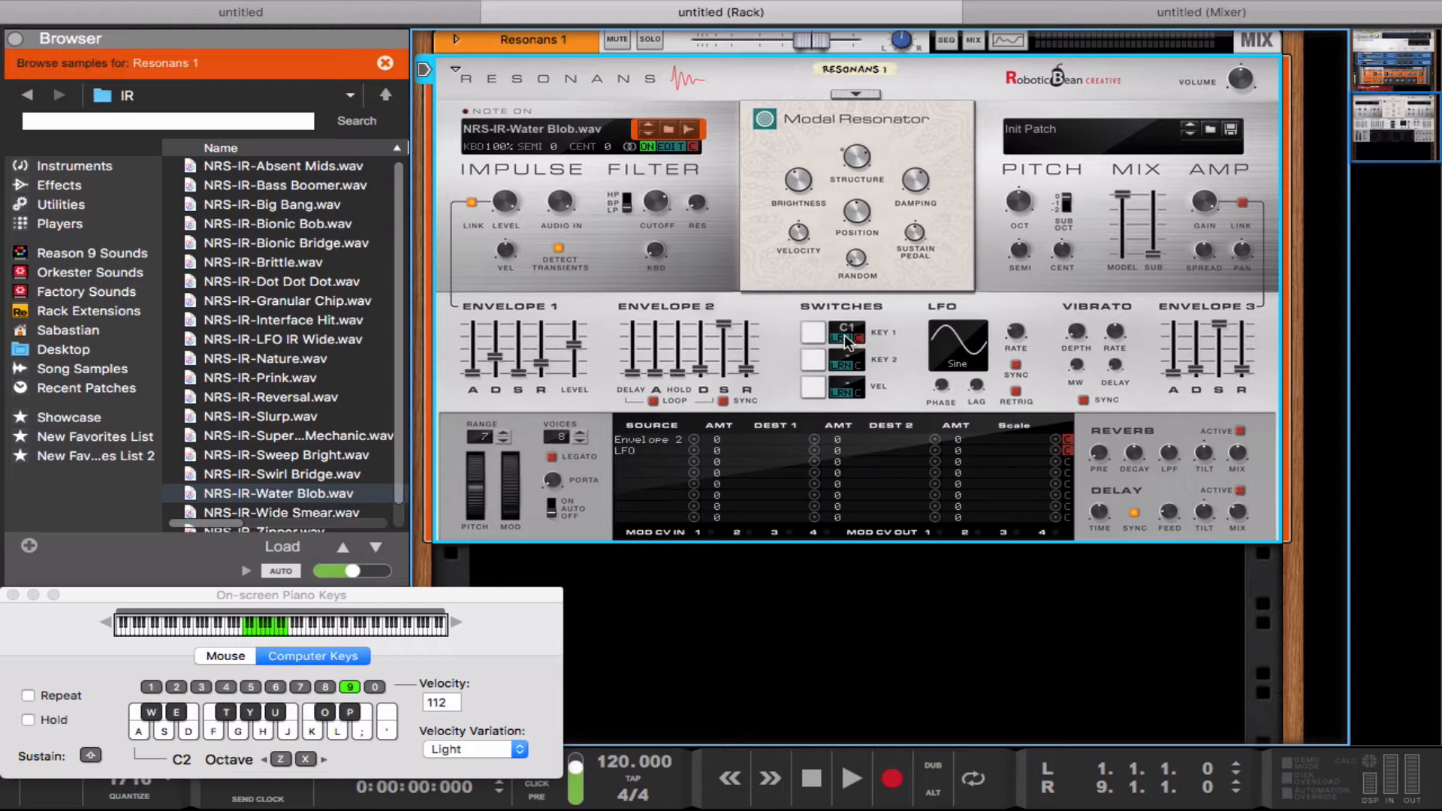
Step: Clear Key Switch 1's note assignment, assign C1 again and reactivate its MIDI learn
{"action": "left_click", "coordinate": [844, 338]}
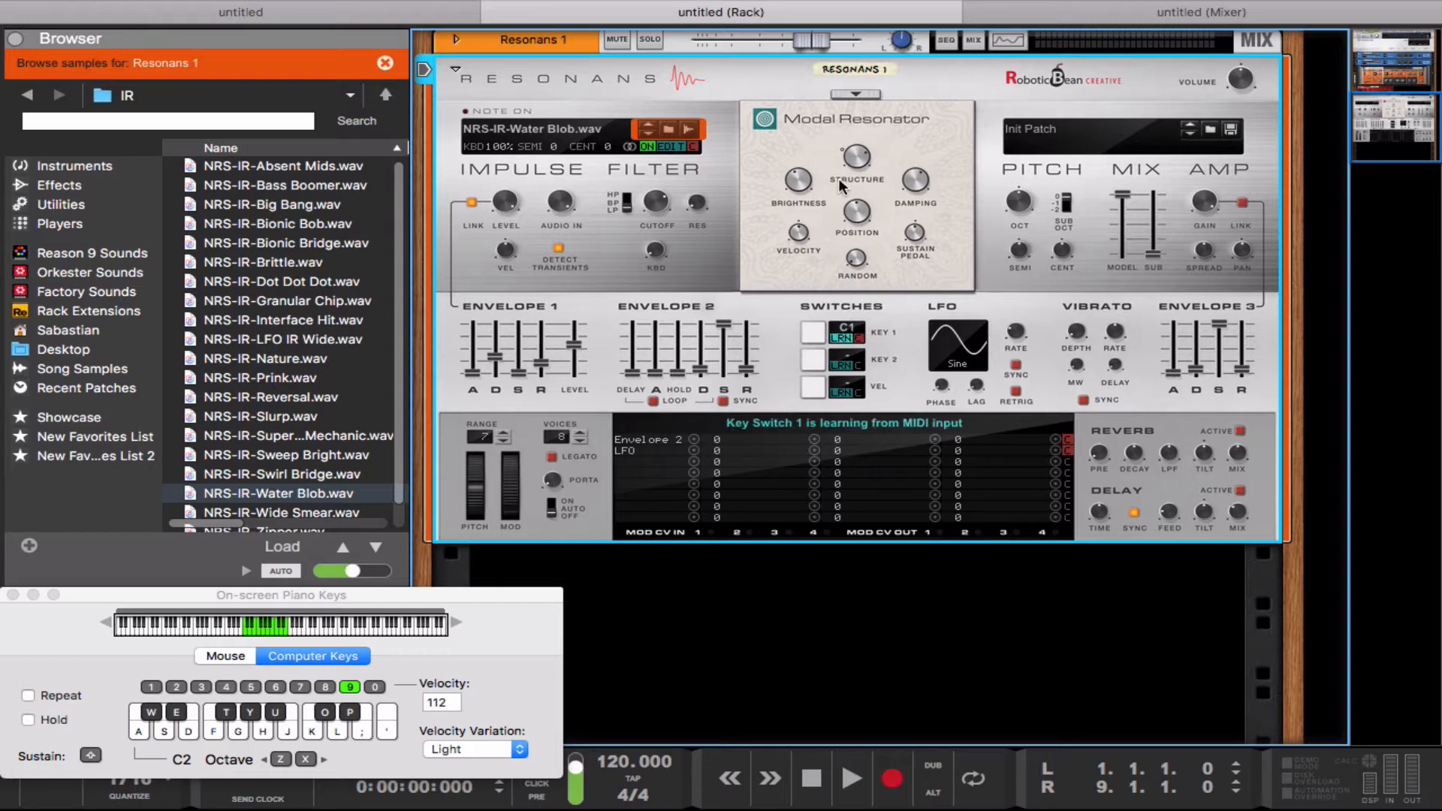
{"action": "left_click", "coordinate": [859, 338]}
{"action": "left_click", "coordinate": [845, 339]}
{"action": "left_click_drag", "start_coordinate": [844, 331], "coordinate": [845, 326]}
{"action": "left_click", "coordinate": [843, 338]}
Step: Lower the on-screen piano's octave to C1 and play the lowest note repeatedly to test Key Switch 1
{"action": "key", "text": "d"}
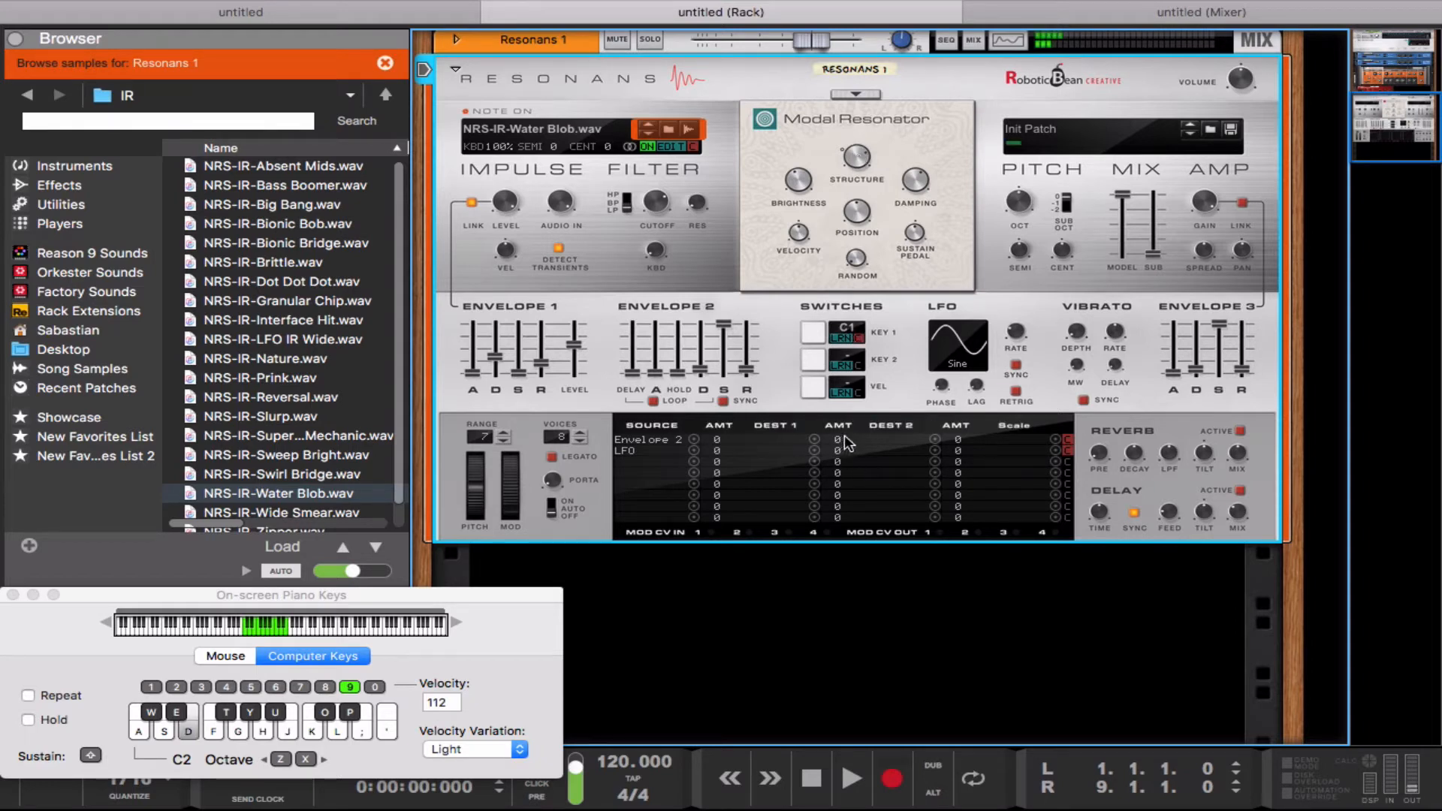
{"action": "key", "text": "d"}
{"action": "key", "text": "z"}
{"action": "key", "text": "z"}
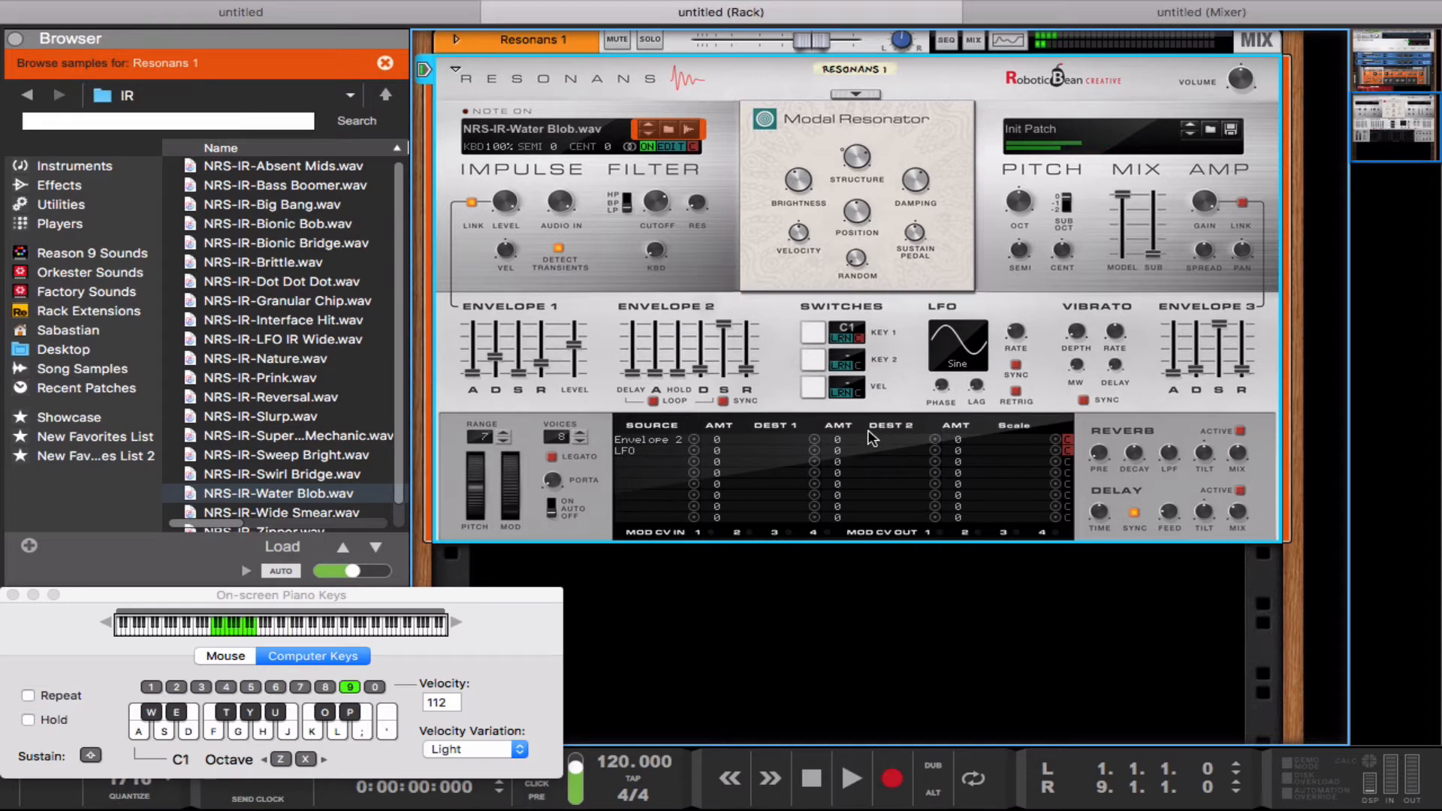
{"action": "key", "text": "x"}
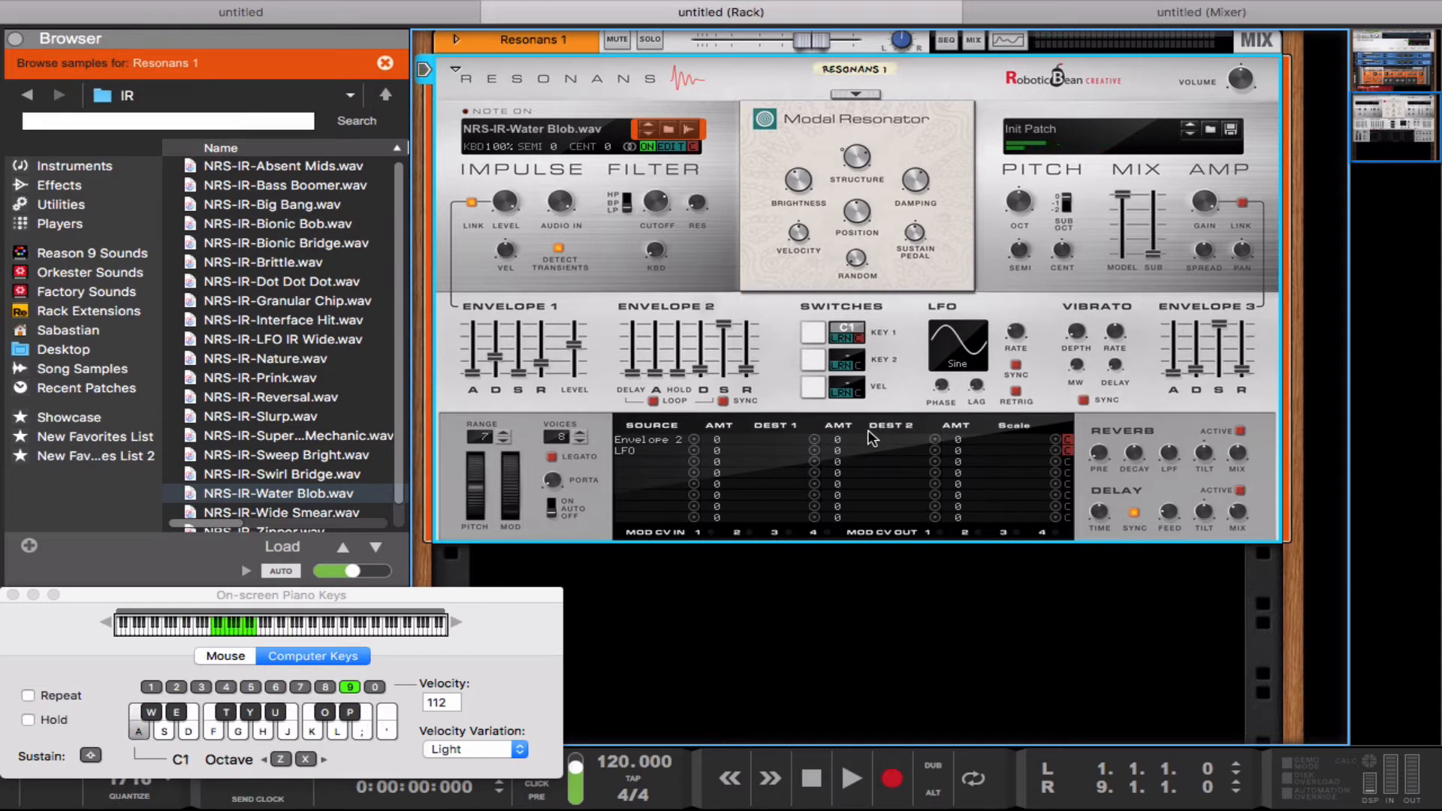
{"action": "key", "text": "a"}
{"action": "key", "text": "a"}
{"action": "key", "text": "a"}
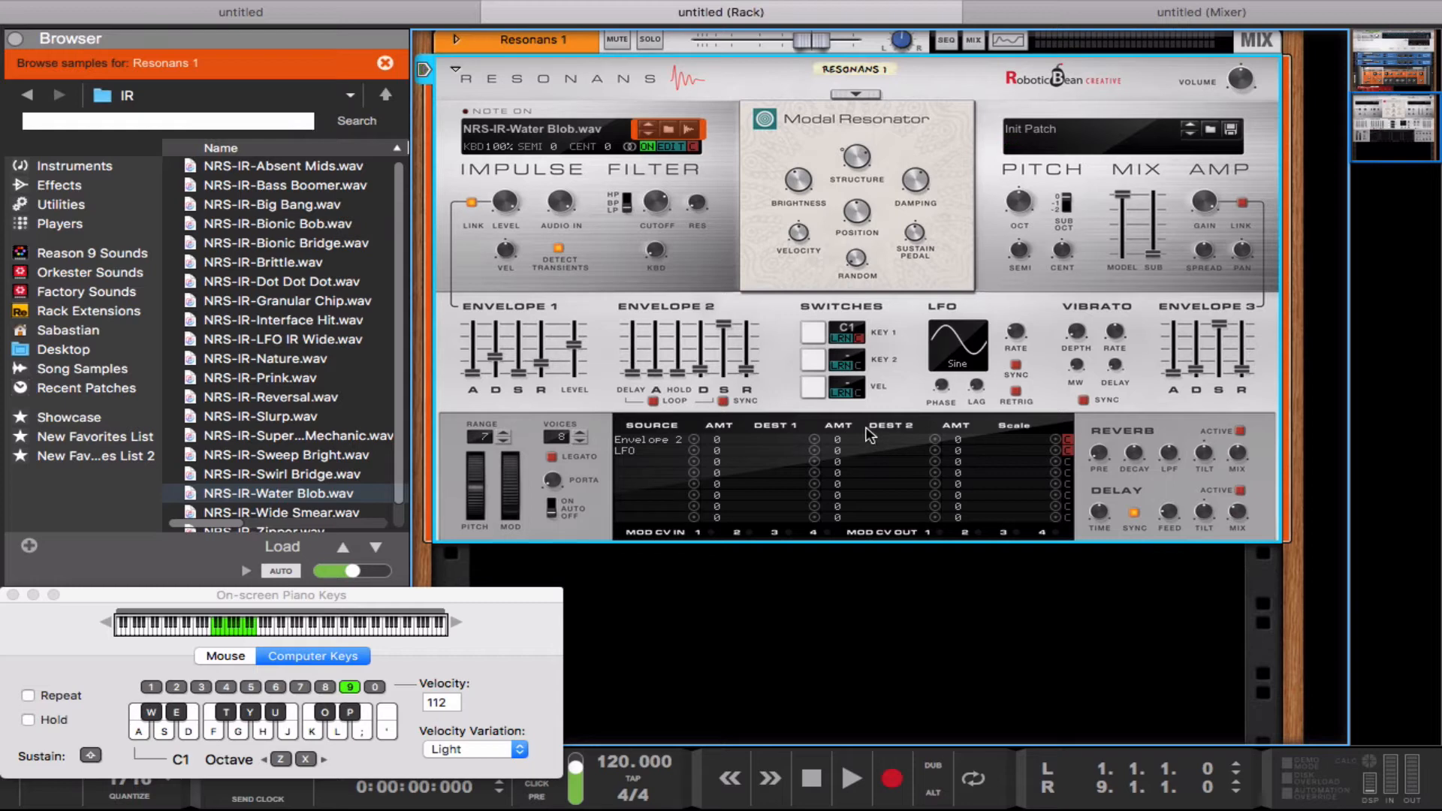
Step: Play notes alternately in the C2 and C1 octaves to check Key Switch 1's response, ending on the C2 octave
{"action": "key", "text": "x"}
{"action": "key", "text": "a"}
{"action": "key", "text": "g"}
{"action": "key", "text": "l"}
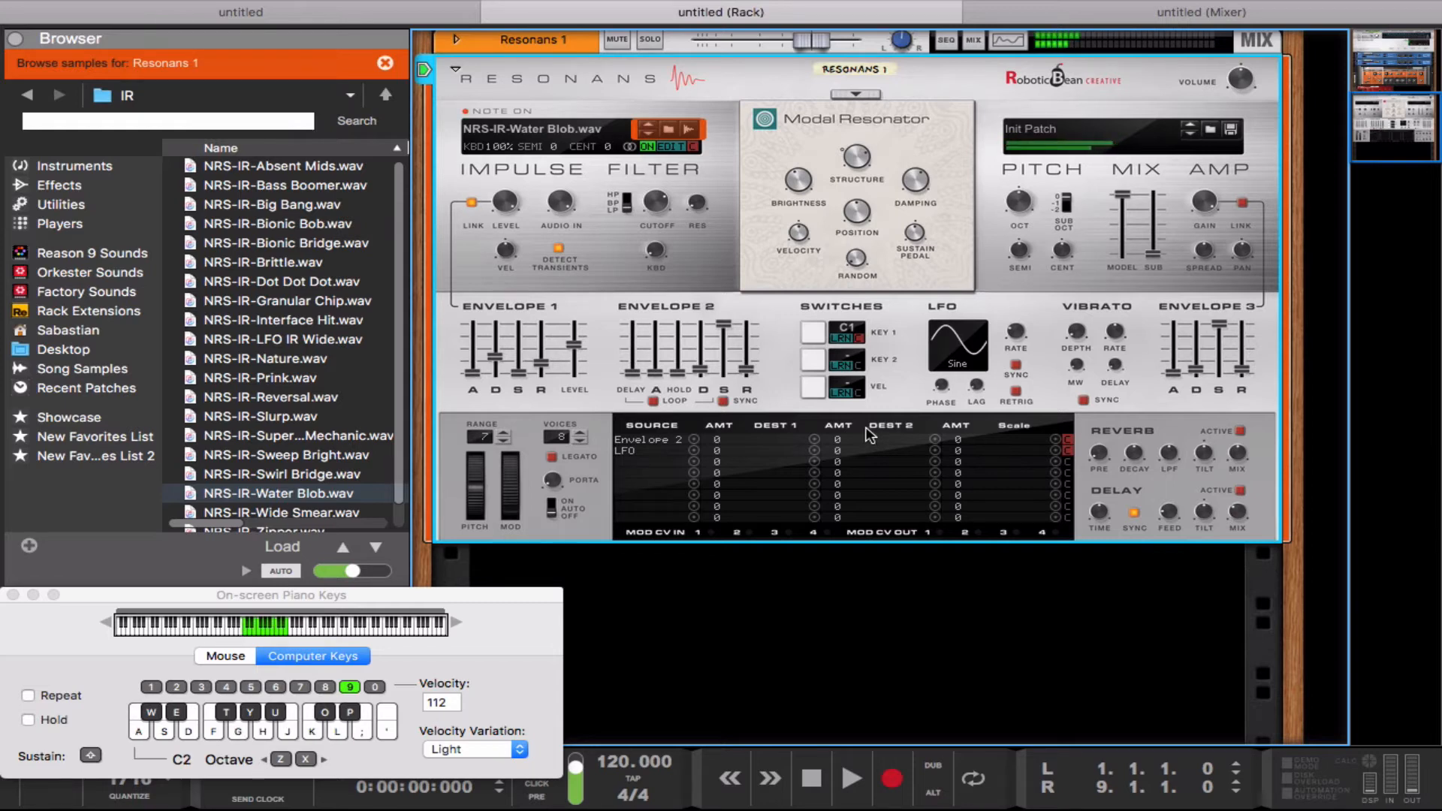
{"action": "key", "text": "z"}
{"action": "key", "text": "o"}
{"action": "key", "text": "a"}
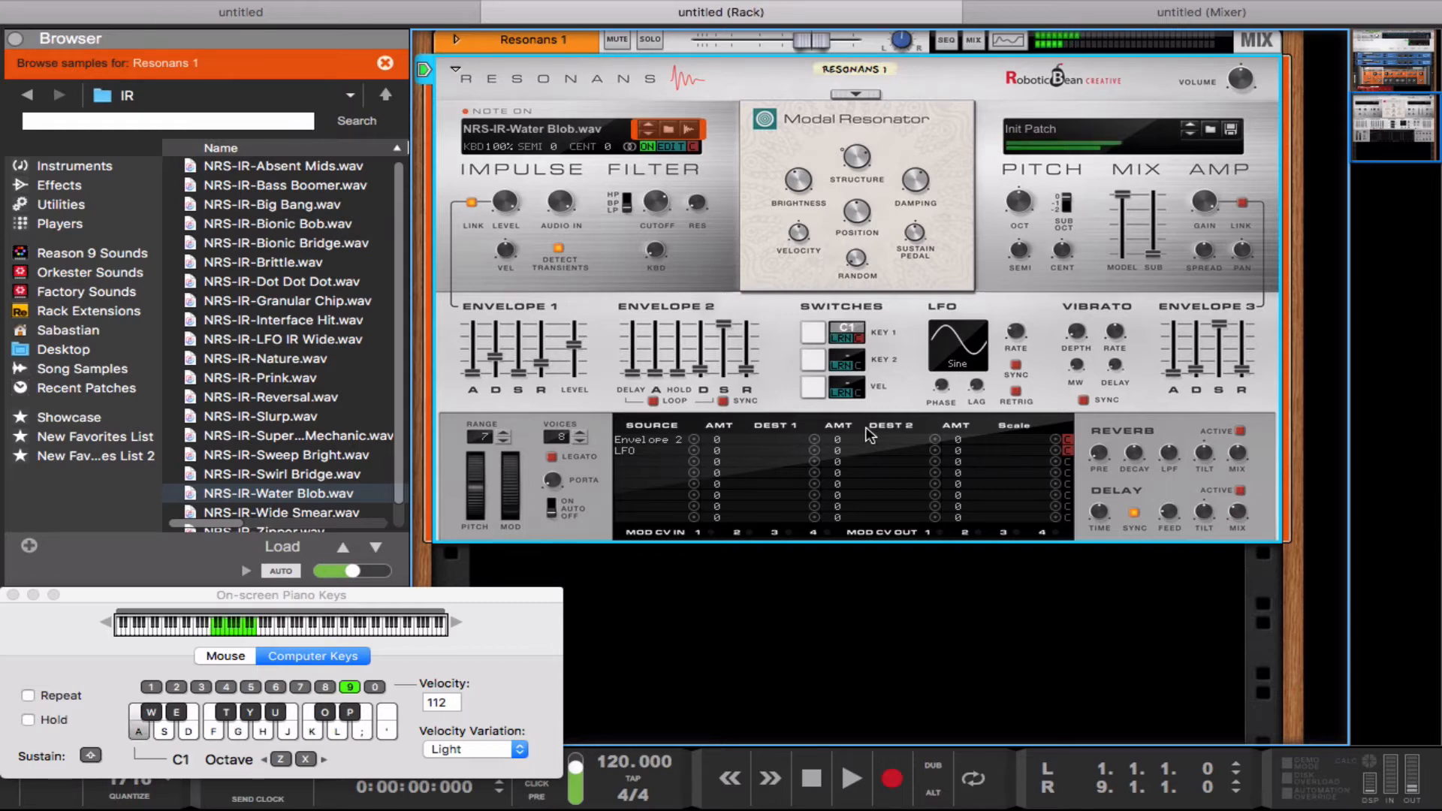
{"action": "key", "text": "k"}
{"action": "key", "text": "g"}
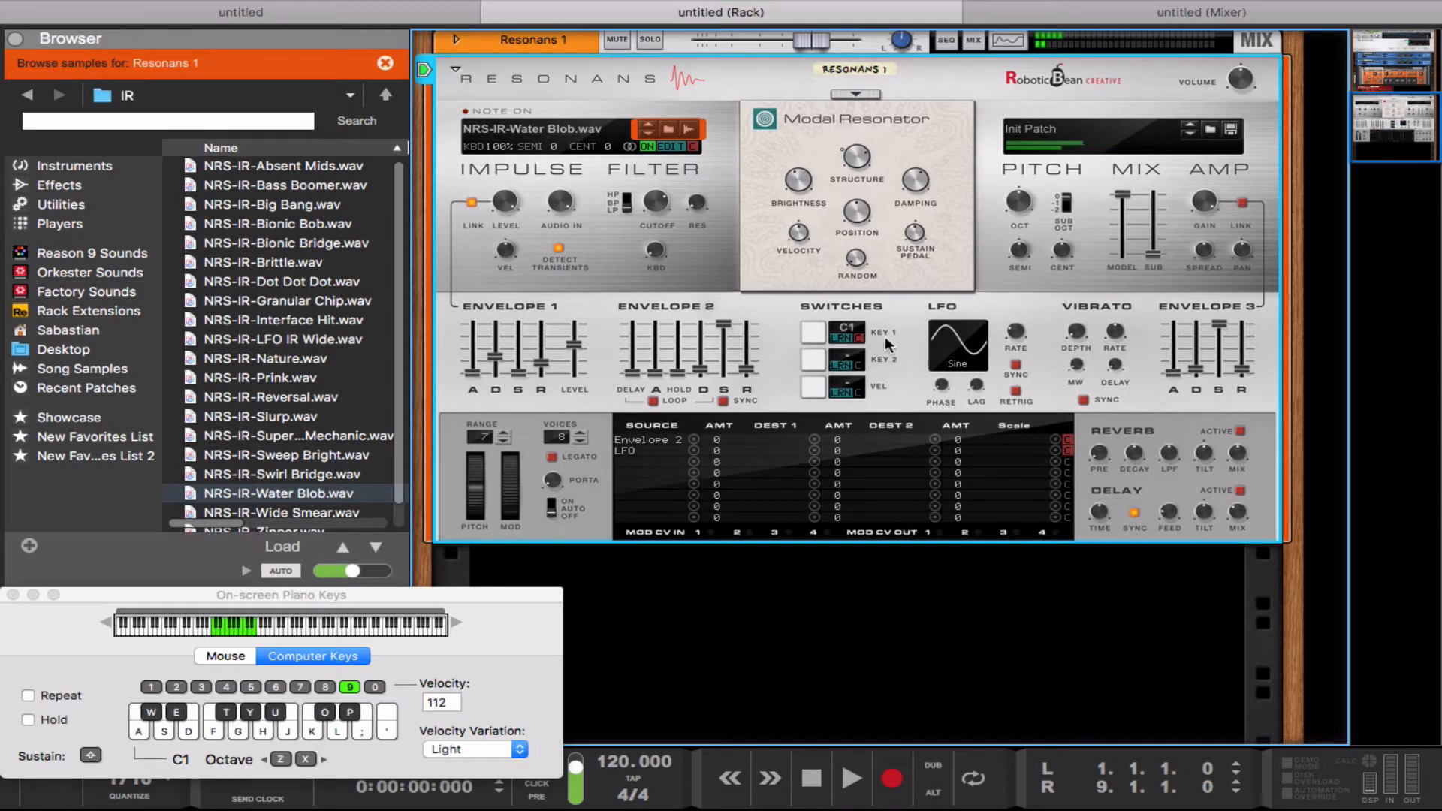
{"action": "key", "text": "x"}
{"action": "key", "text": "a"}
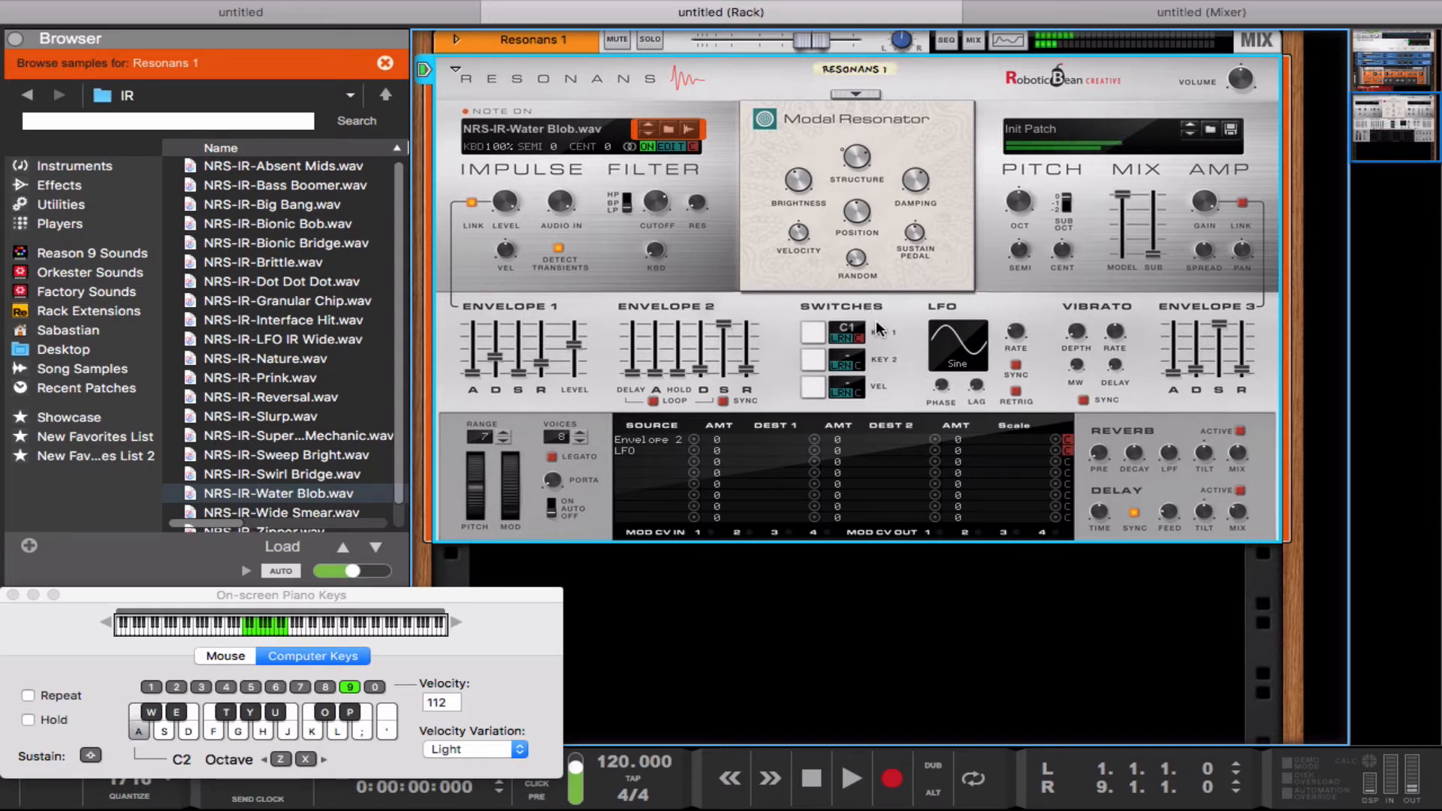
{"action": "key", "text": "g"}
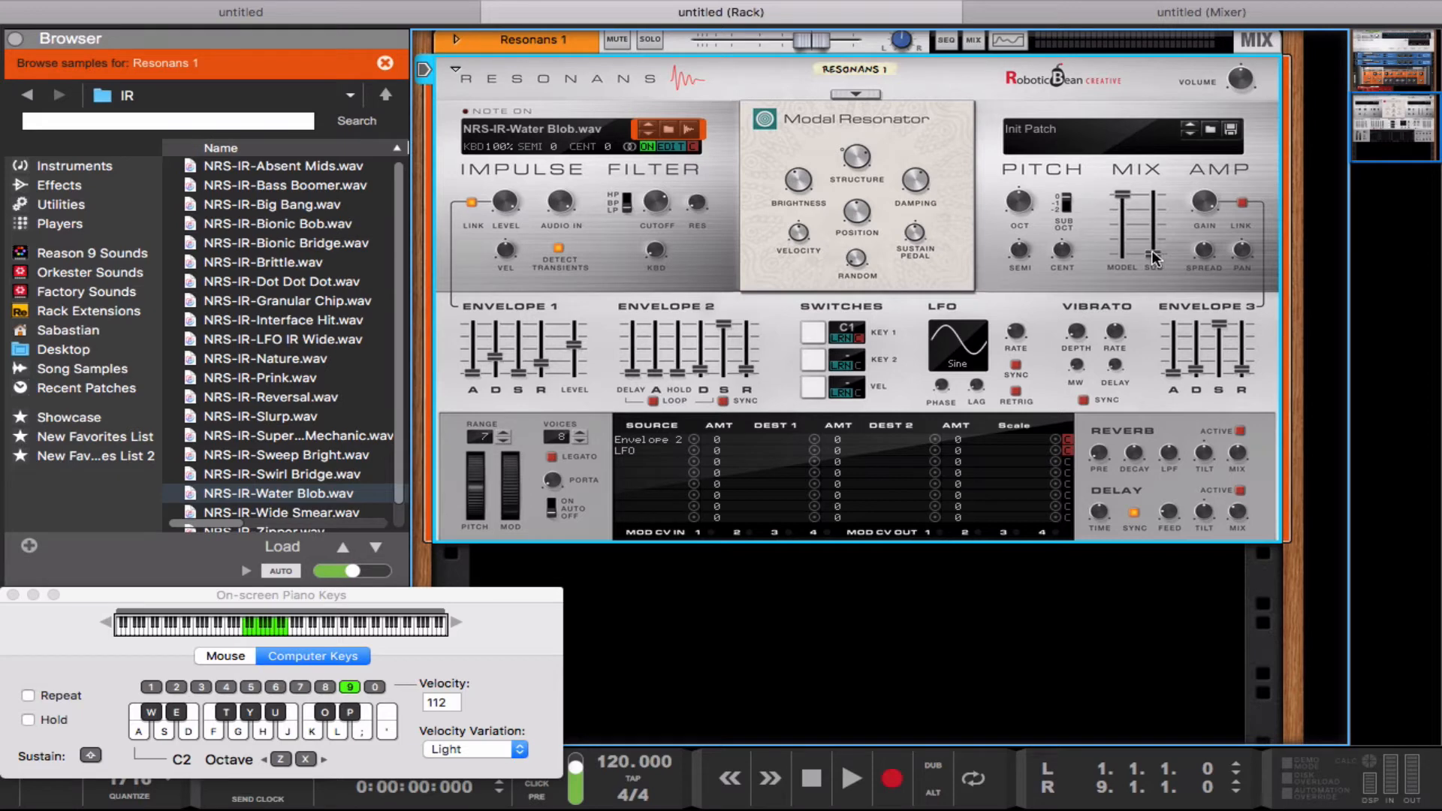
Step: Raise the Sub Oscillator Level in the Mix section to 76.7%
{"action": "left_click_drag", "start_coordinate": [1152, 250], "coordinate": [1141, 206]}
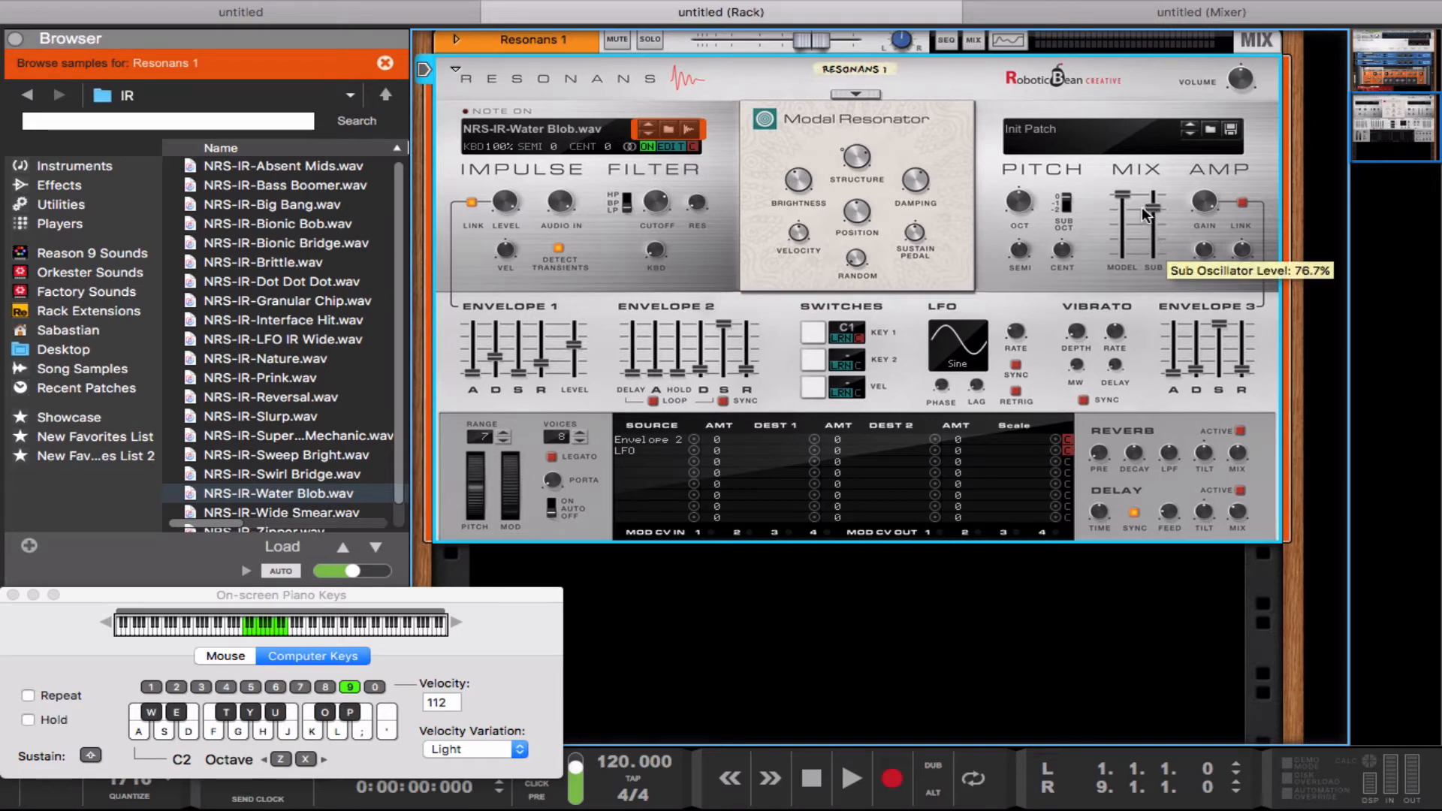
Step: Play several notes in the C2 octave to audition the sub oscillator level
{"action": "key", "text": "s"}
{"action": "key", "text": "f"}
{"action": "key", "text": "l"}
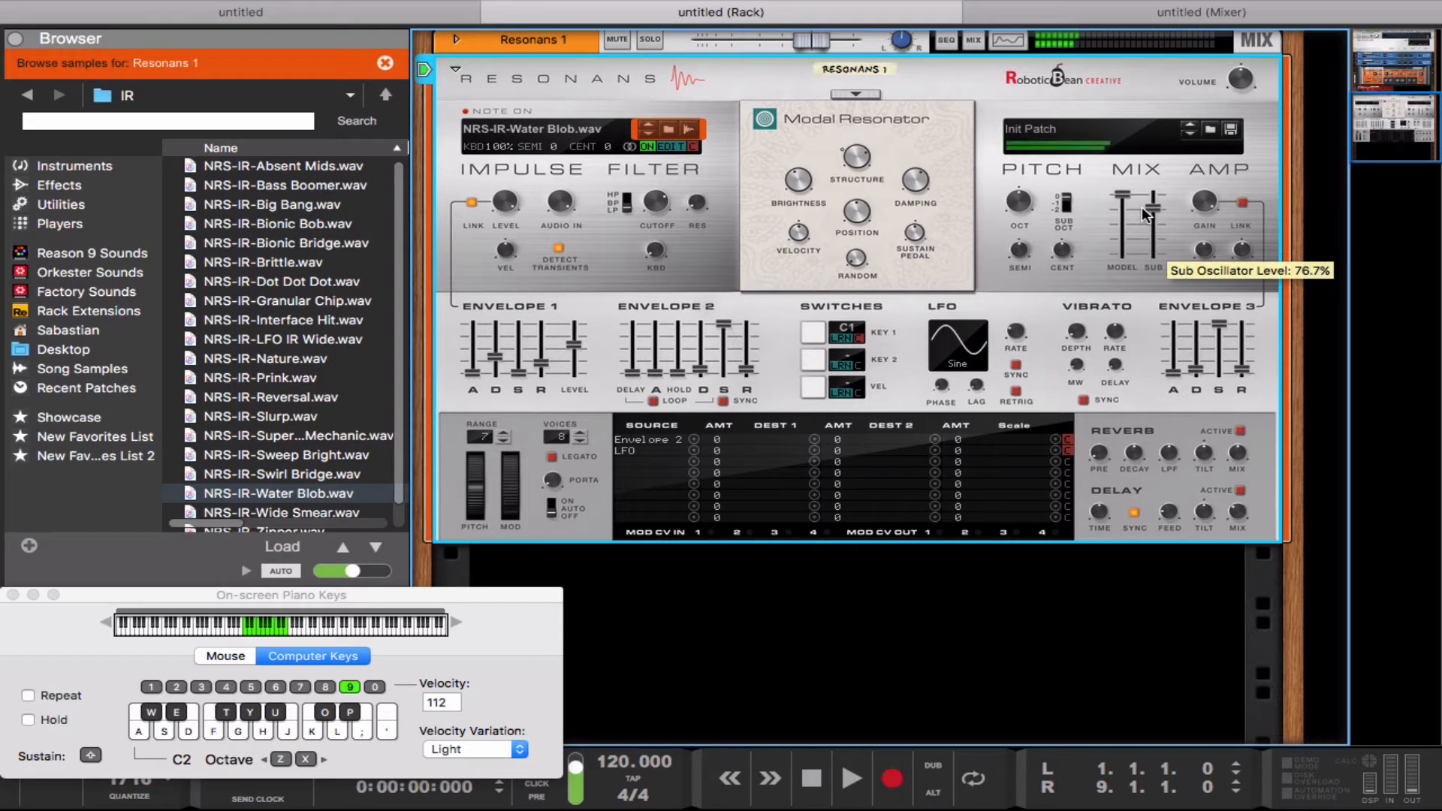
{"action": "key", "text": "k"}
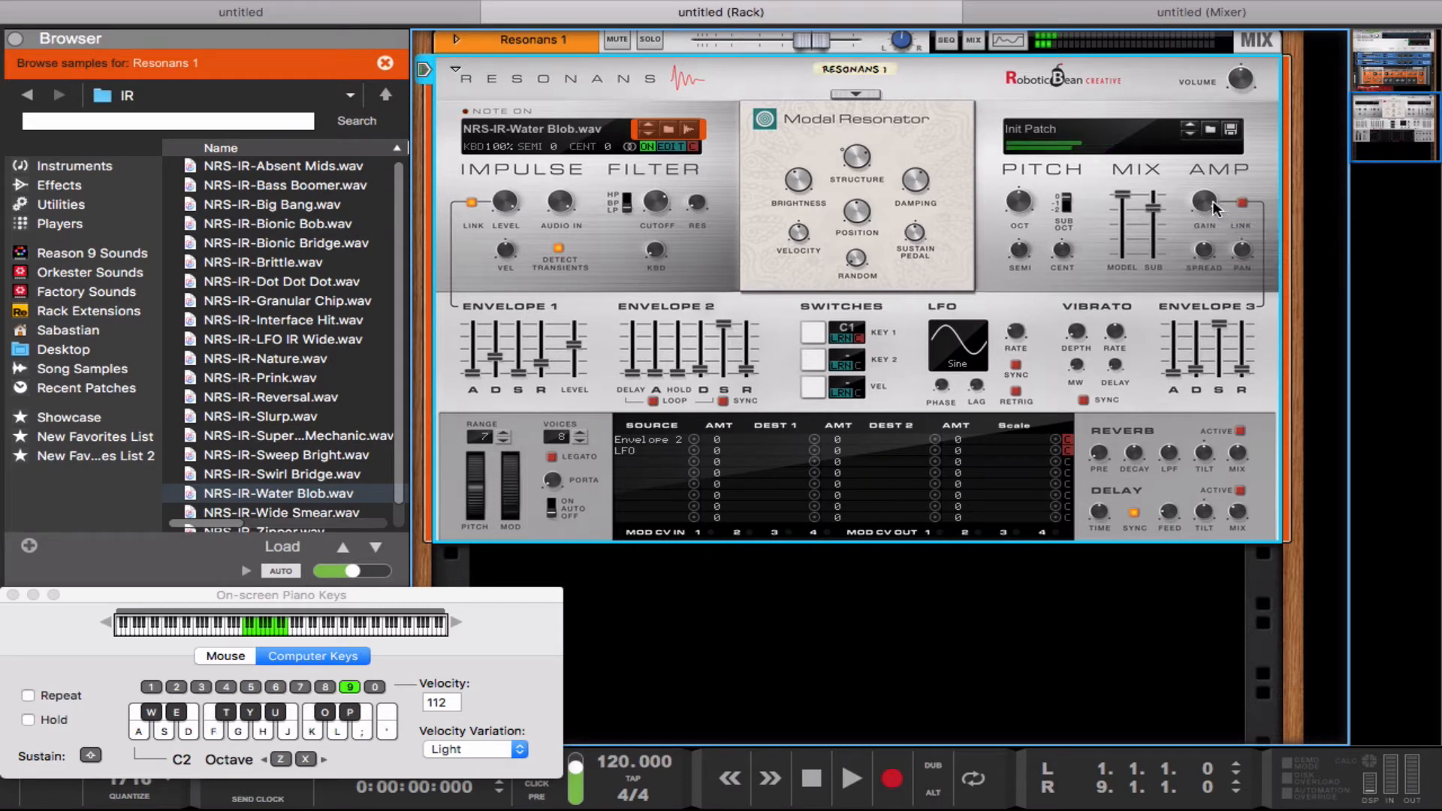
Step: Adjust the Gain and Spread in the Amp section while playing notes
{"action": "key", "text": "s"}
{"action": "mouse_move", "coordinate": [1211, 201]}
{"action": "left_mouse_down"}
{"action": "mouse_move", "coordinate": [1202, 226]}
{"action": "mouse_move", "coordinate": [1206, 200]}
{"action": "left_mouse_up"}
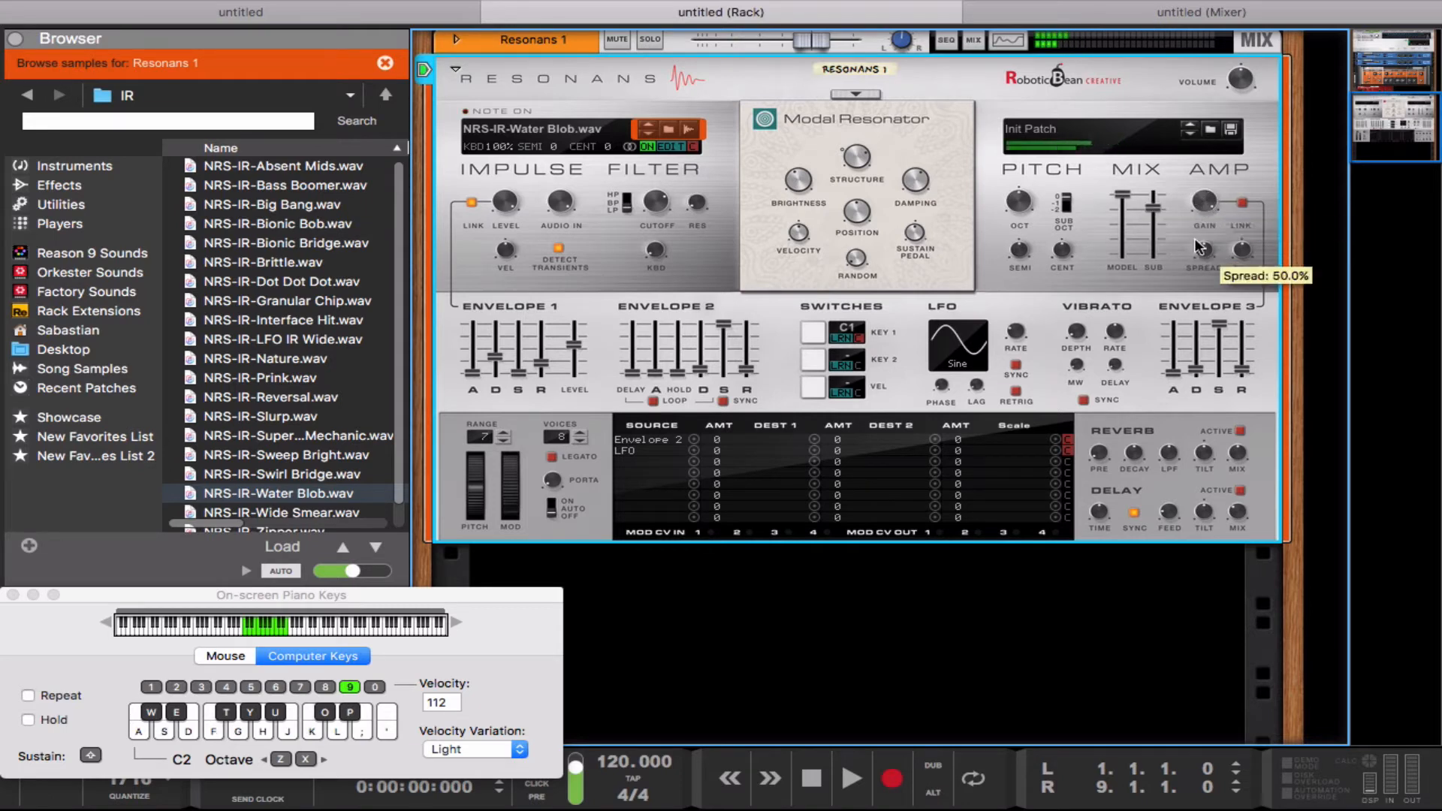
{"action": "key", "text": "s"}
{"action": "left_click_drag", "start_coordinate": [1204, 250], "coordinate": [1182, 226]}
{"action": "key", "text": "f"}
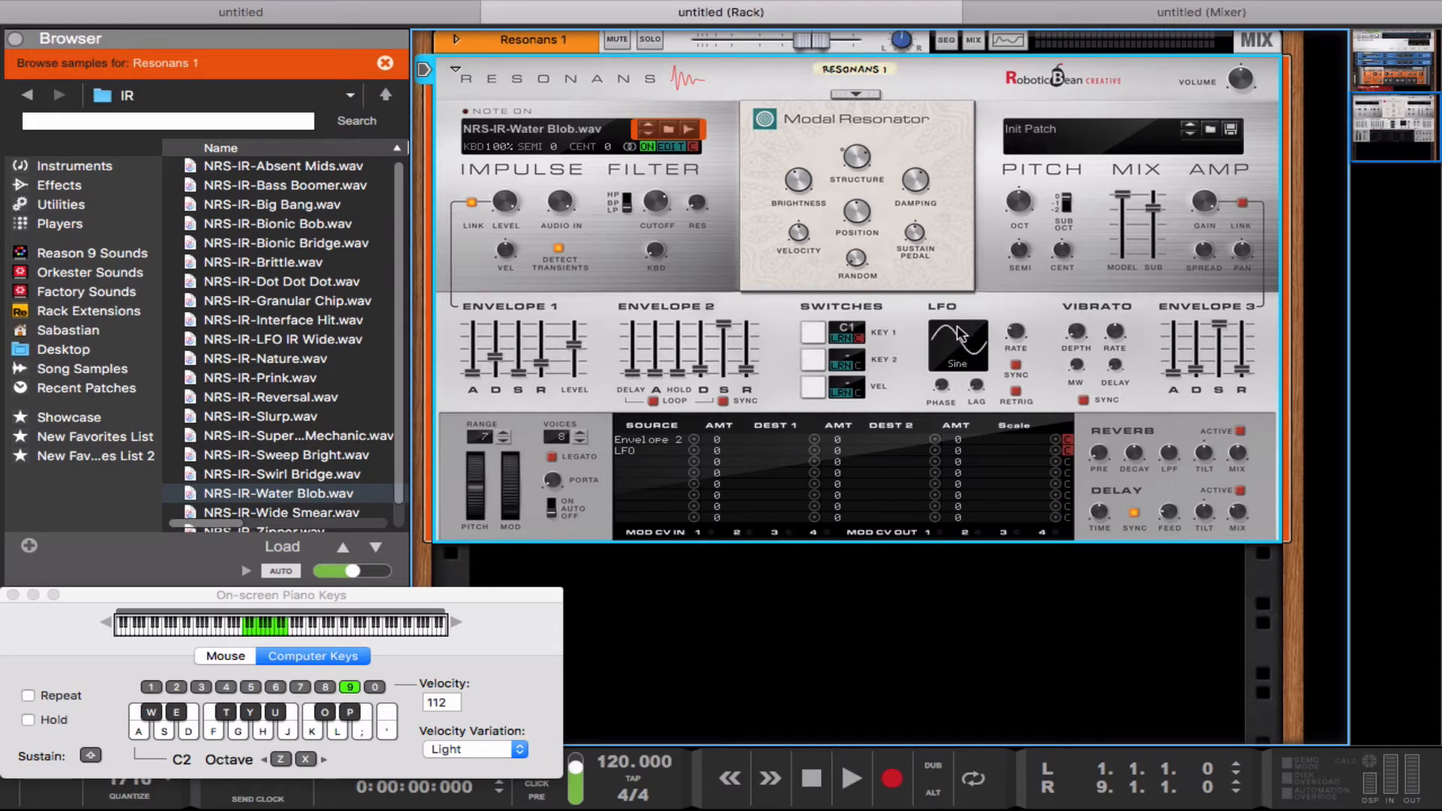
Step: Switch the LFO's tempo sync on and back off
{"action": "left_click", "coordinate": [1015, 365]}
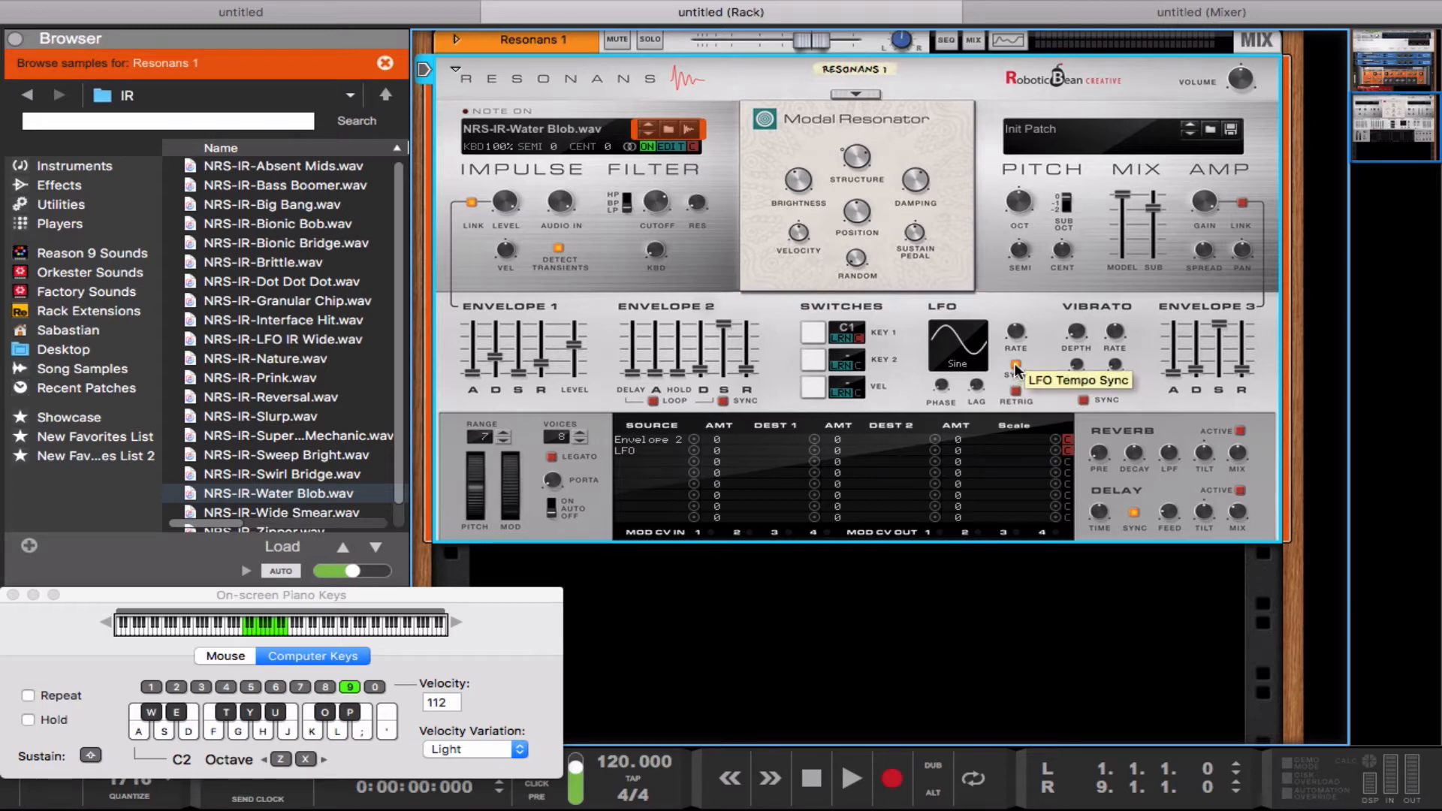
{"action": "left_click", "coordinate": [1016, 367]}
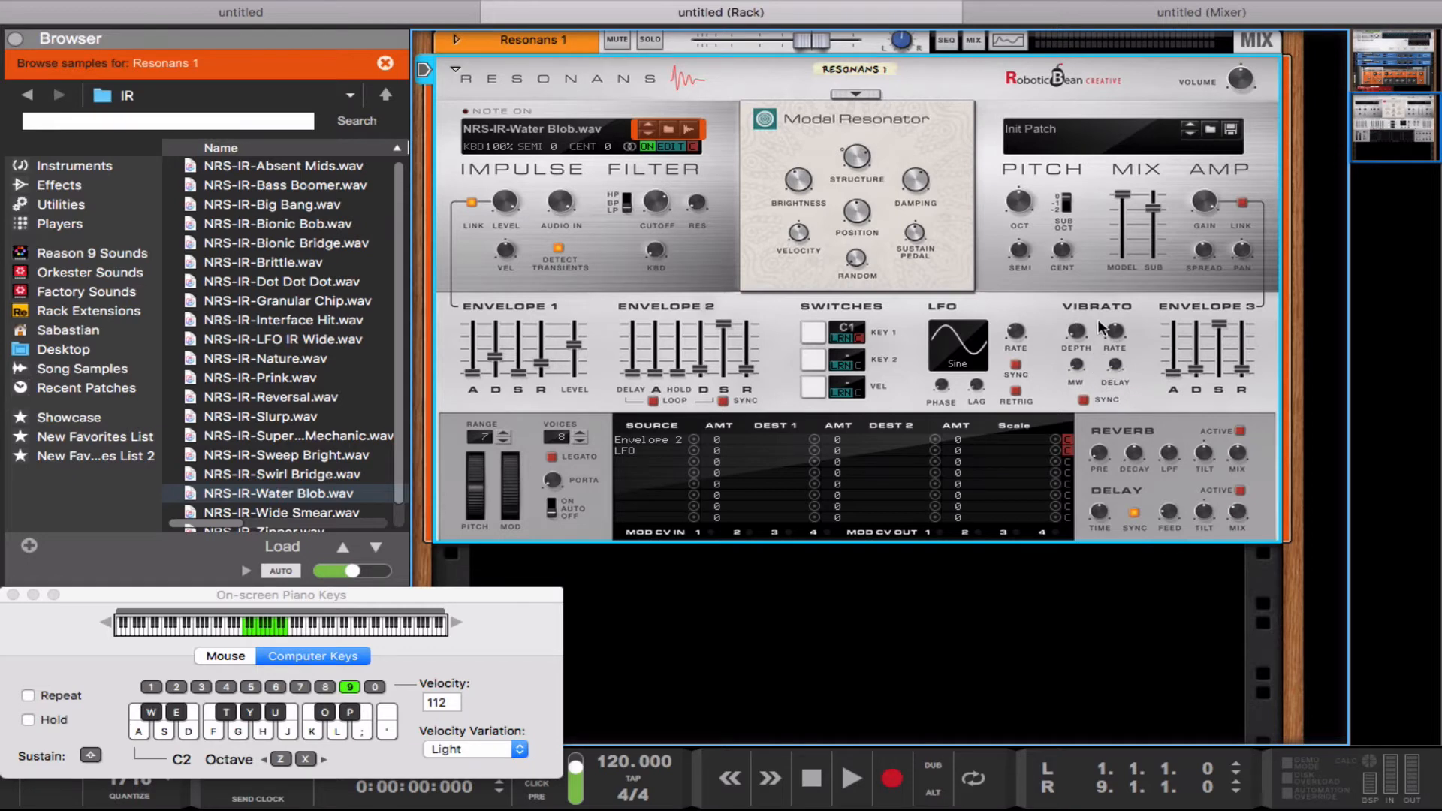
Step: Adjust the Vibrato Depth and the mod wheel while playing repeated notes to hear the vibrato
{"action": "key", "text": "s"}
{"action": "mouse_move", "coordinate": [1073, 331]}
{"action": "left_mouse_down"}
{"action": "mouse_move", "coordinate": [1069, 287]}
{"action": "mouse_move", "coordinate": [1072, 364]}
{"action": "mouse_move", "coordinate": [1091, 371]}
{"action": "mouse_move", "coordinate": [1079, 324]}
{"action": "left_mouse_up"}
{"action": "key", "text": "f"}
{"action": "key", "text": "f"}
{"action": "key", "text": "f"}
{"action": "left_click_drag", "start_coordinate": [513, 511], "coordinate": [513, 566]}
{"action": "key", "text": "s"}
{"action": "key", "text": "s"}
Step: Change the resonator model to Inharmonic String and audition it with a repeated note
{"action": "left_click", "coordinate": [868, 93]}
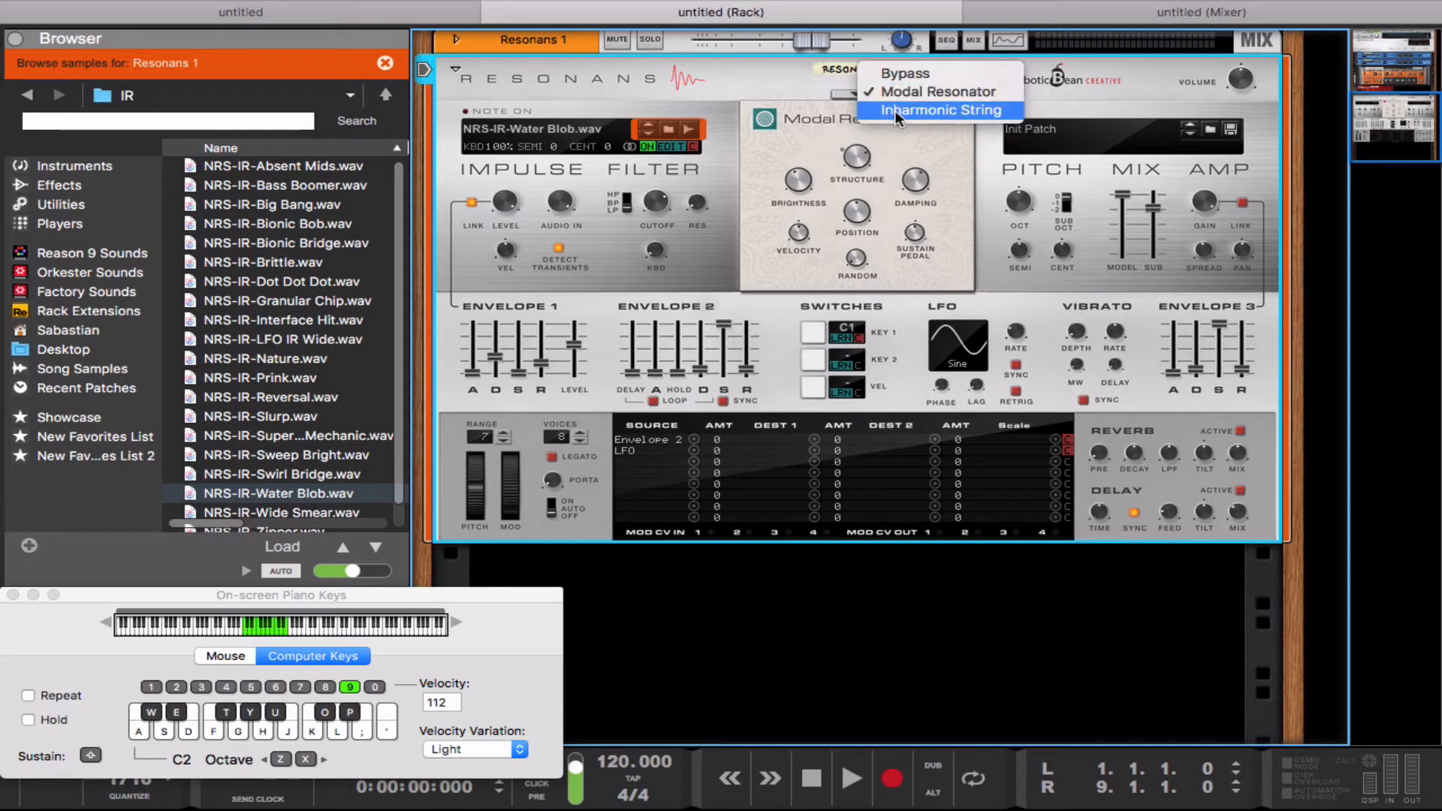
{"action": "left_click", "coordinate": [893, 109]}
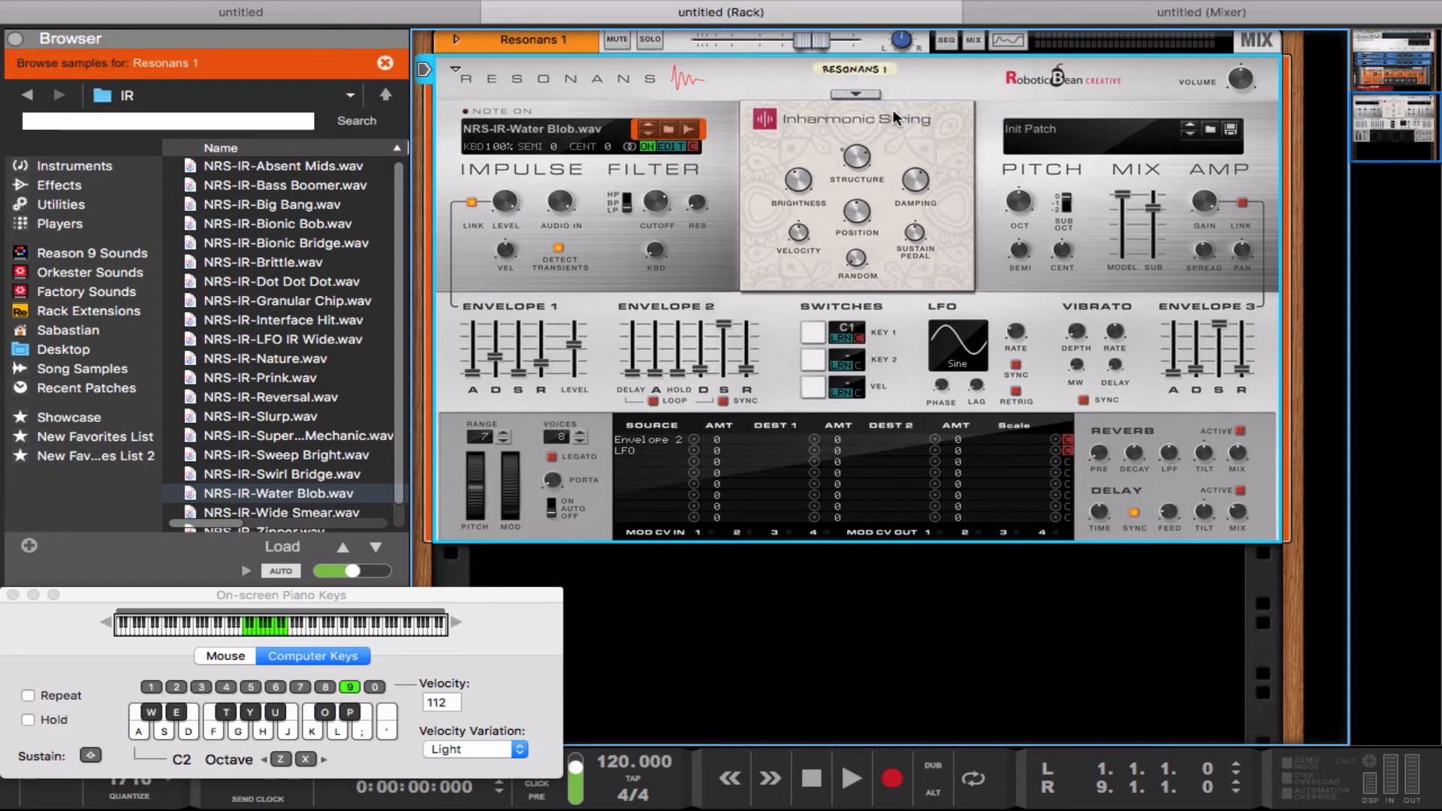
{"action": "key", "text": "f"}
{"action": "key", "text": "f"}
{"action": "key", "text": "f"}
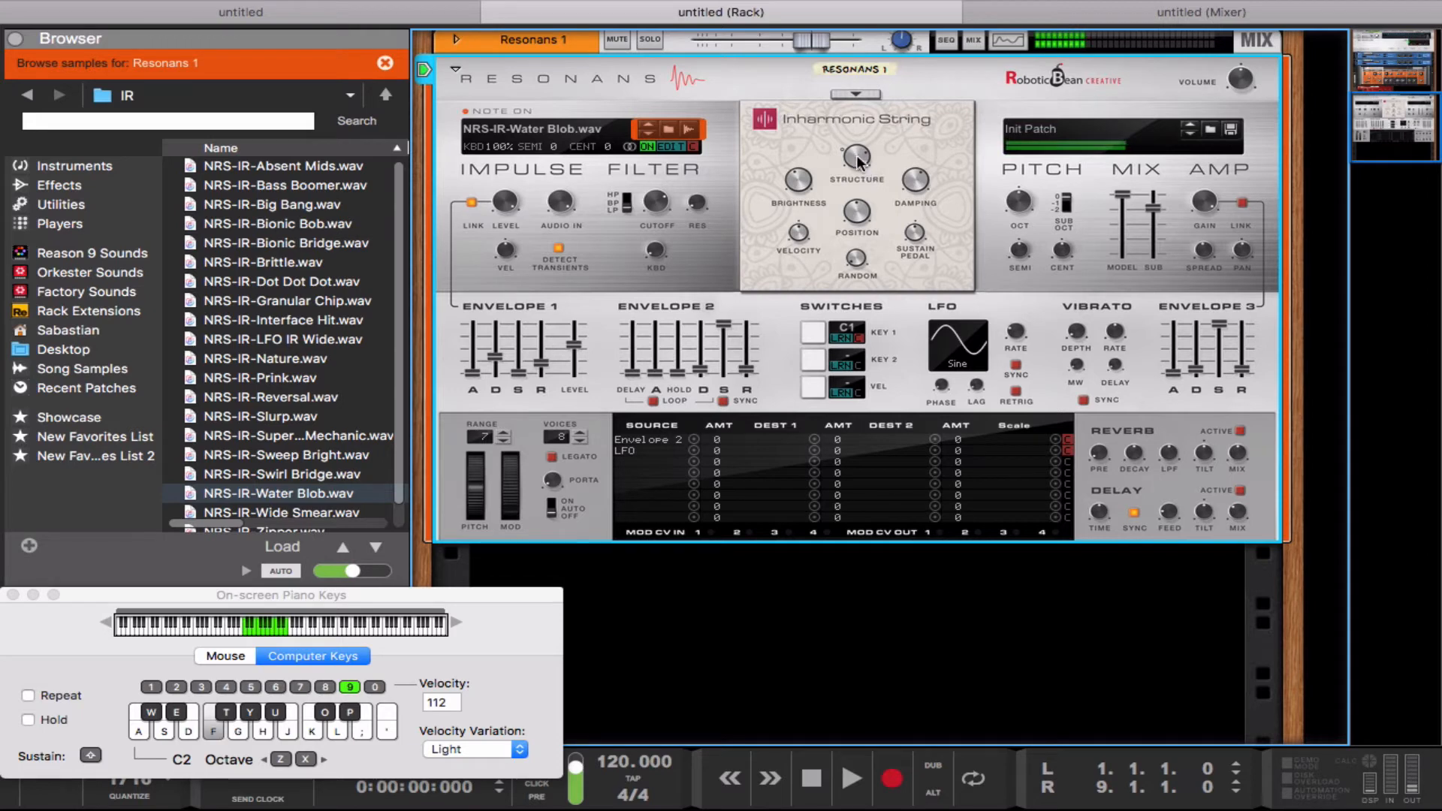
Step: Adjust the Inharmonic String's Structure and set its Damping to 74.8 while repeating a note
{"action": "mouse_move", "coordinate": [854, 156]}
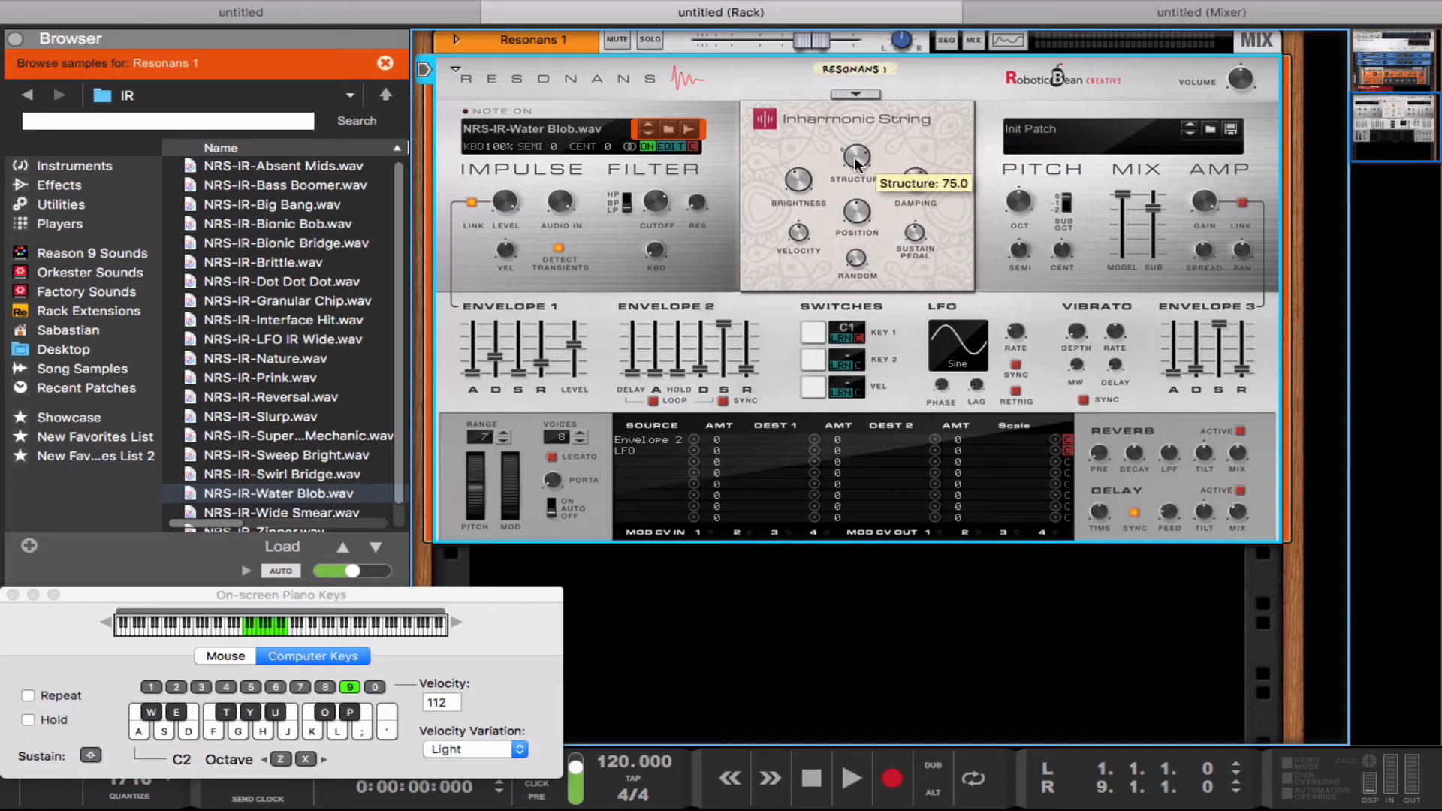
{"action": "left_click_drag", "start_coordinate": [854, 156], "coordinate": [908, 167]}
{"action": "key", "text": "f"}
Step: Adjust the resonator's Brightness and set its Position to 85.0 while playing notes
{"action": "key", "text": "f"}
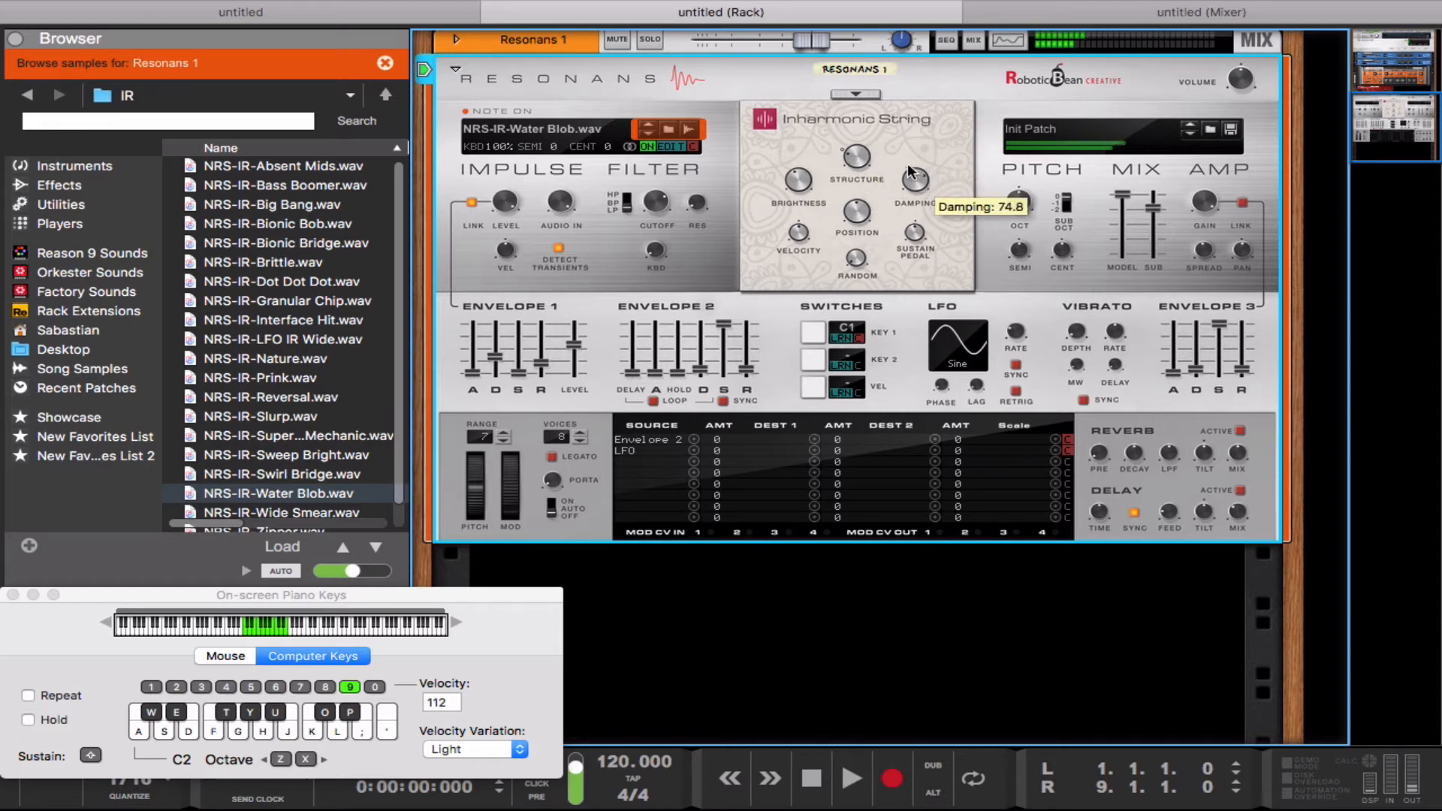
{"action": "left_click_drag", "start_coordinate": [804, 180], "coordinate": [807, 158]}
{"action": "key", "text": "f"}
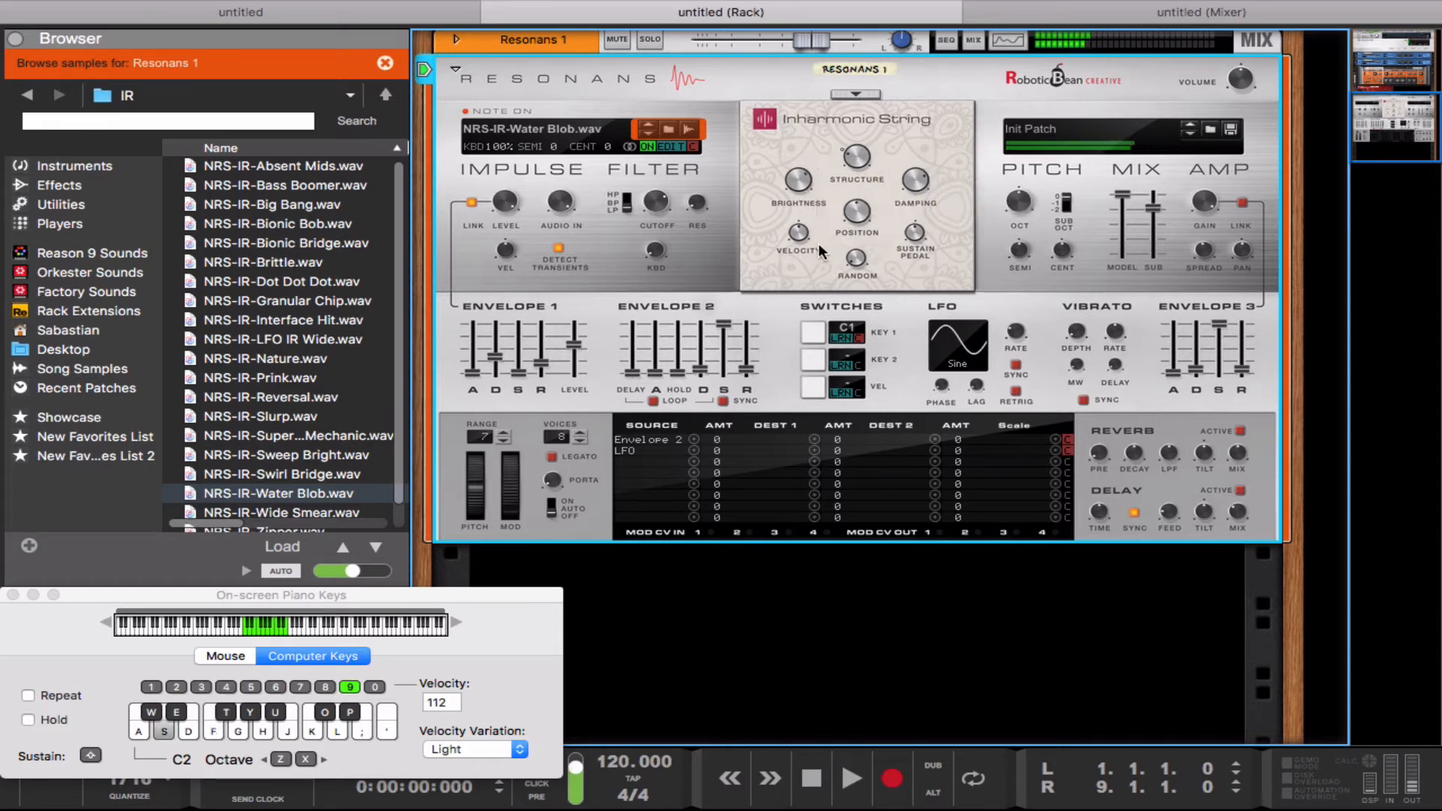
{"action": "key", "text": "s"}
{"action": "key", "text": "s"}
{"action": "left_click_drag", "start_coordinate": [854, 211], "coordinate": [845, 189]}
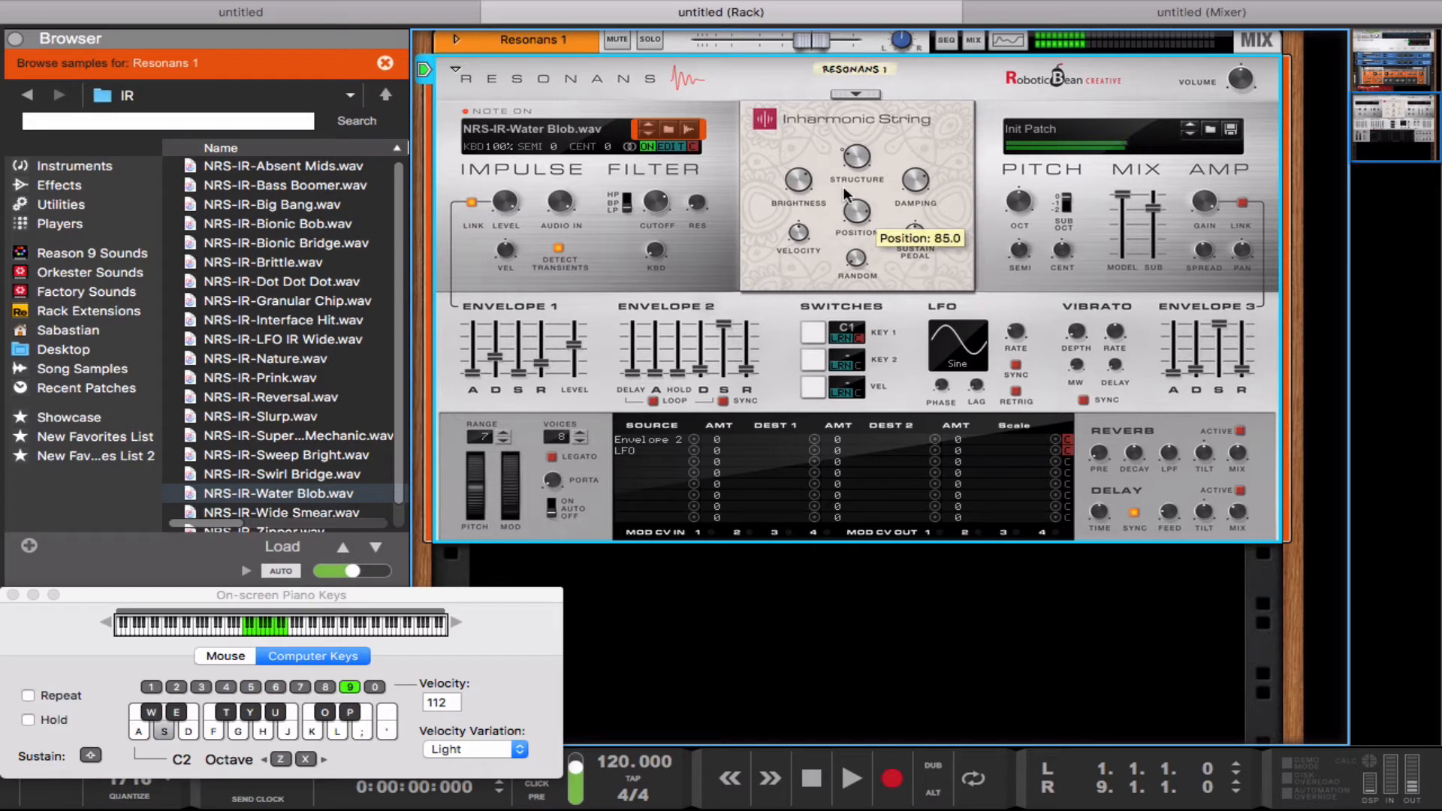
Step: Load Bowing.wav from the Noise samples folder as the impulse sample
{"action": "left_click", "coordinate": [385, 94]}
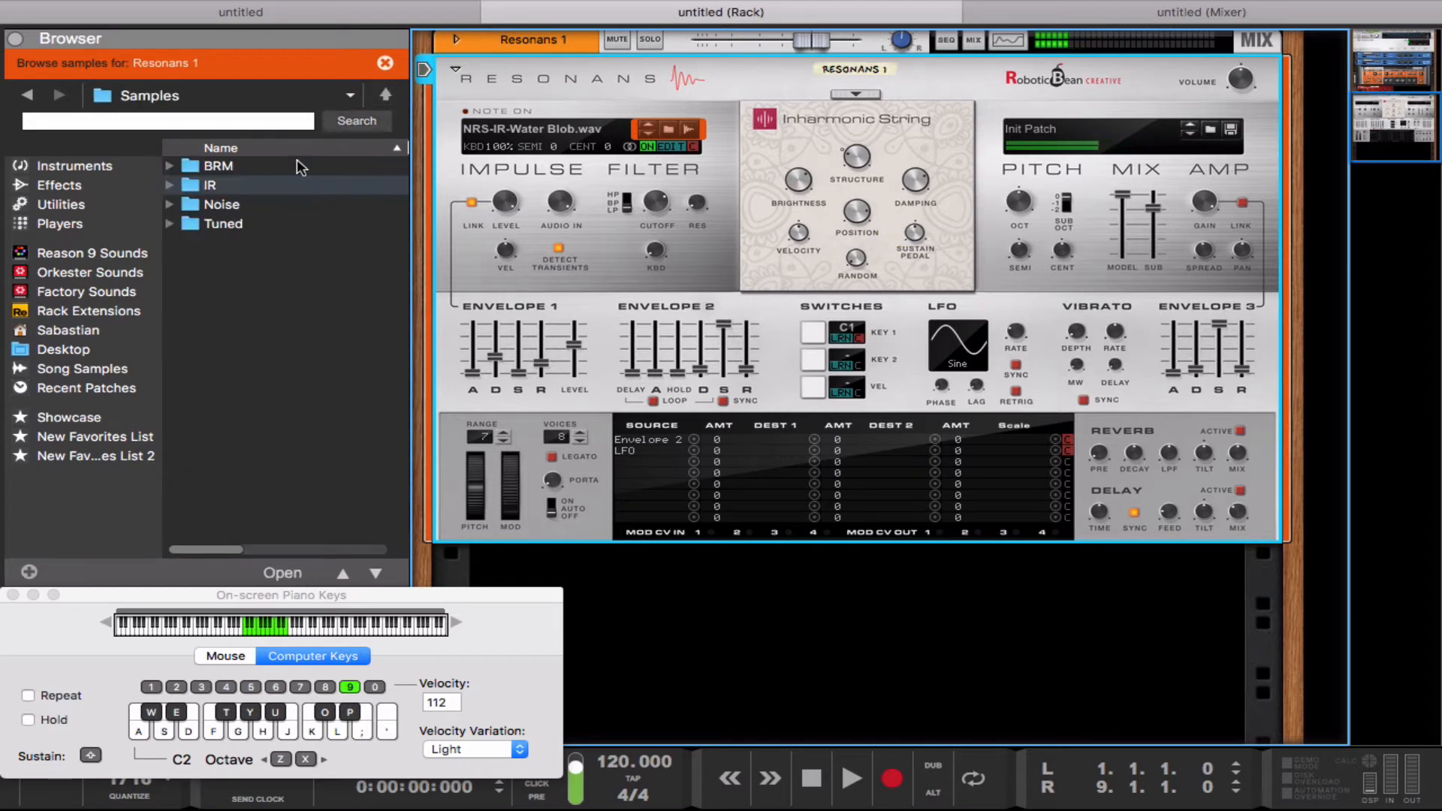
{"action": "double_click", "coordinate": [274, 205]}
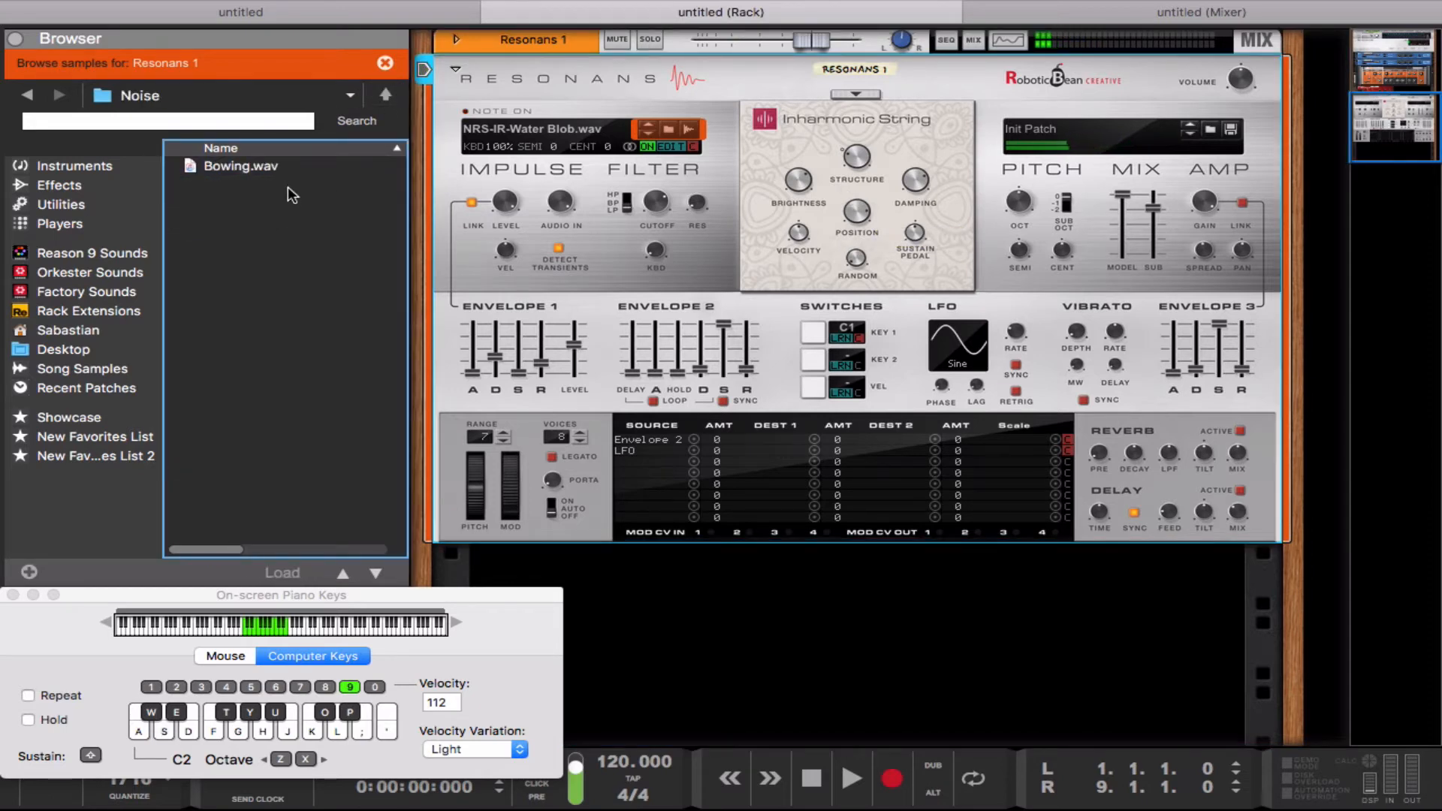
{"action": "left_click", "coordinate": [269, 177]}
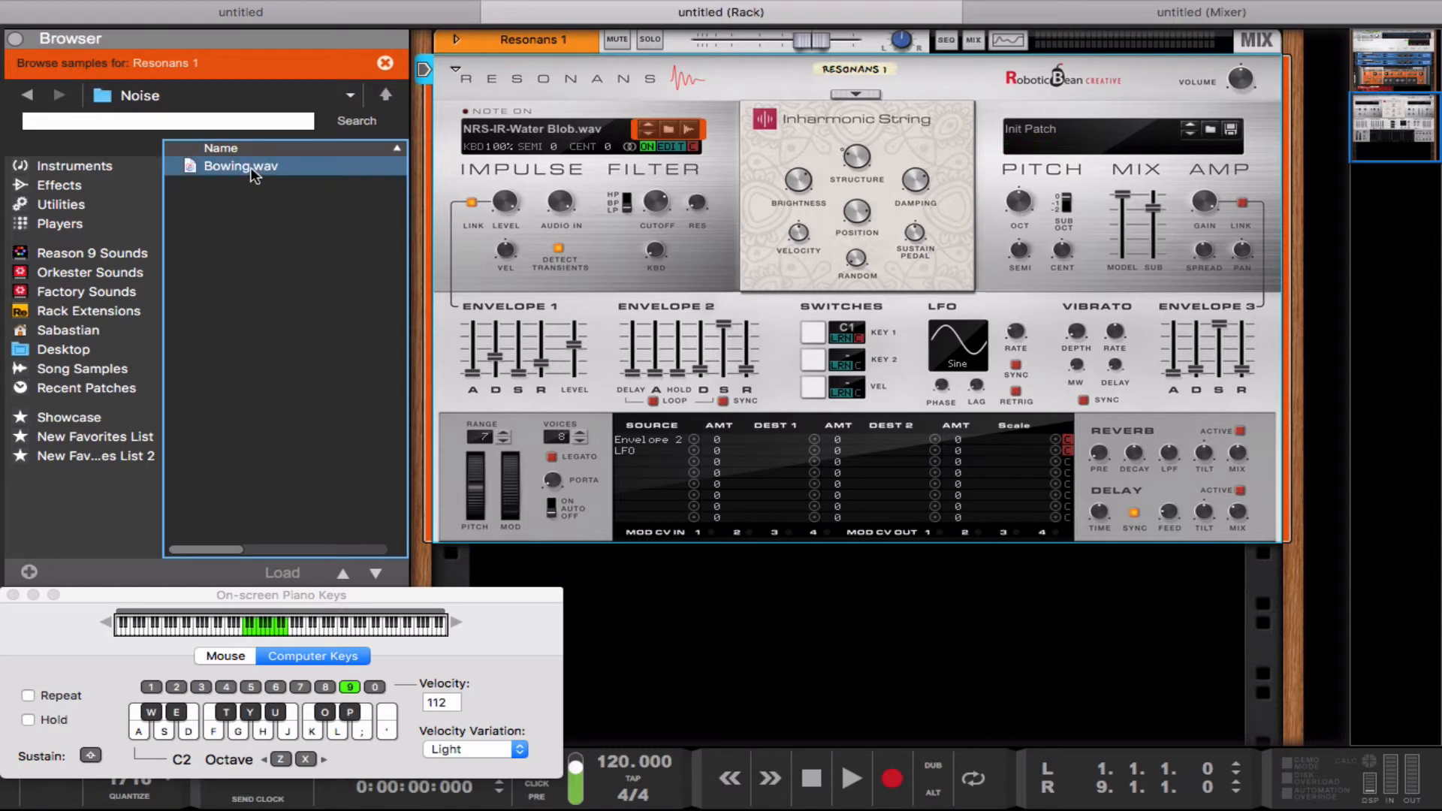
{"action": "left_click_drag", "start_coordinate": [257, 167], "coordinate": [512, 170]}
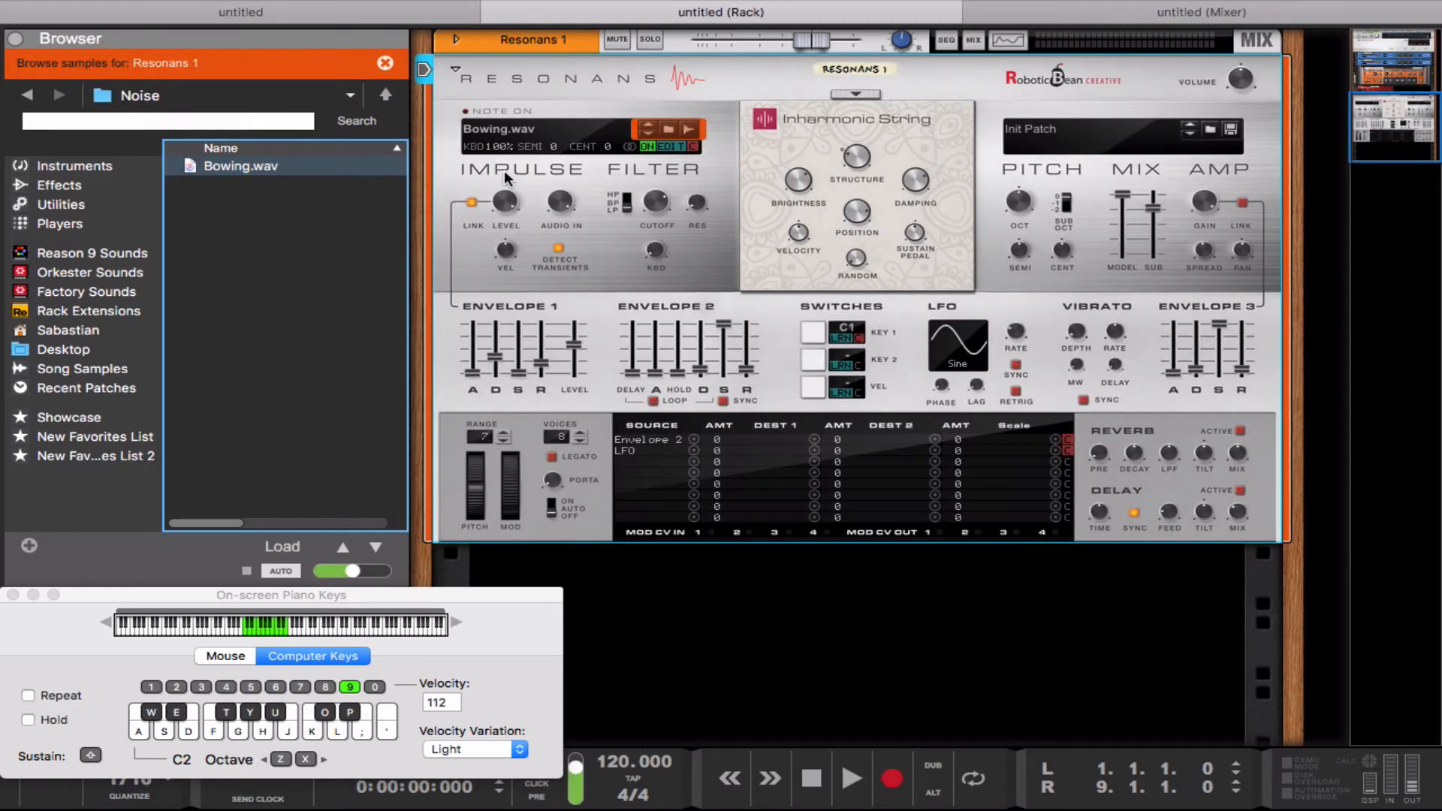
Step: Play a few notes to audition the Bowing.wav impulse with the Inharmonic String resonator
{"action": "key", "text": "s"}
{"action": "key", "text": "f"}
{"action": "key", "text": "d"}
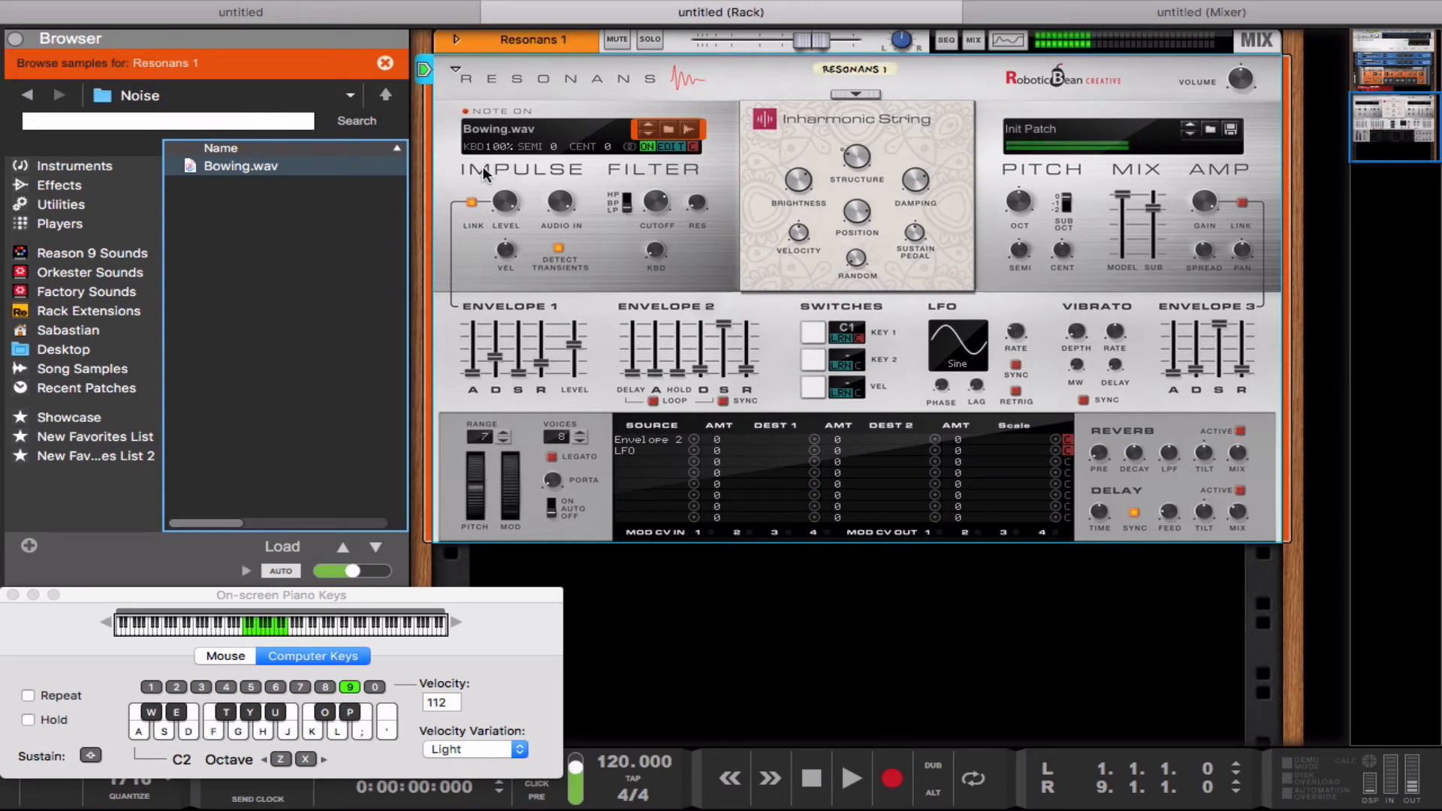
{"action": "key", "text": "g"}
{"action": "key", "text": "d"}
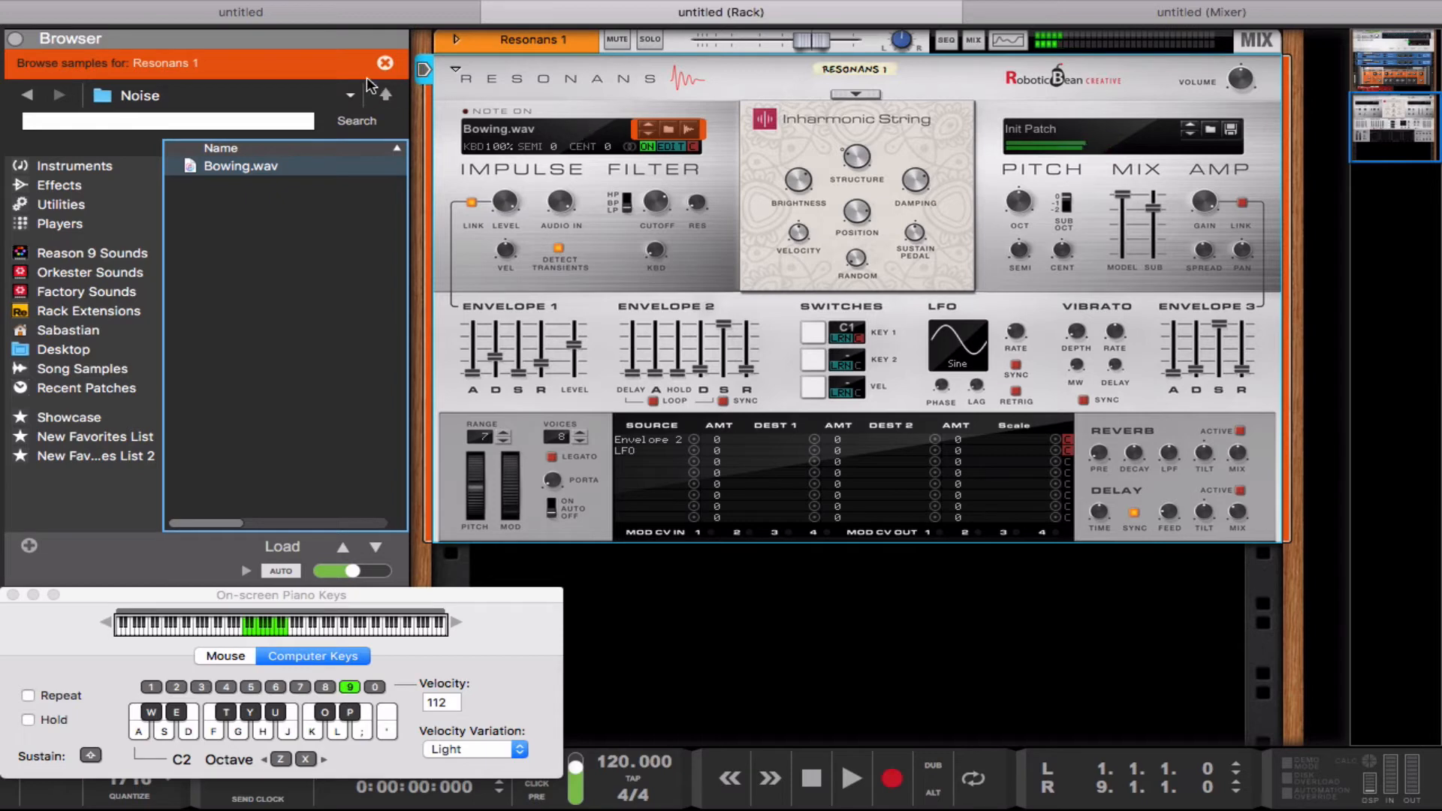
Step: Return the browser to the Resonans Physical Synthesizer folder and play more notes with the bowed impulse
{"action": "left_click", "coordinate": [386, 94]}
{"action": "left_click", "coordinate": [386, 96]}
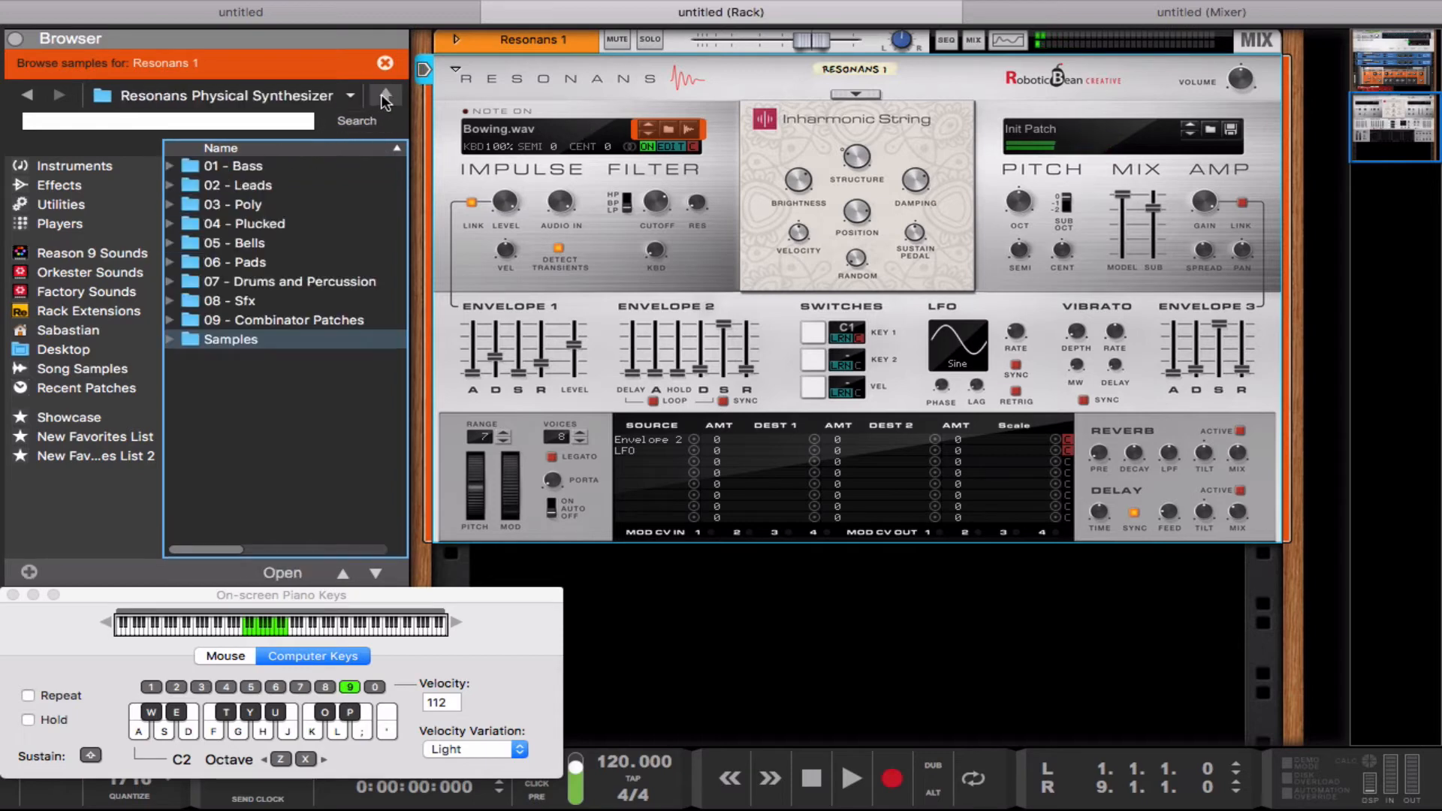
{"action": "key", "text": "a"}
{"action": "key", "text": "g"}
{"action": "key", "text": "k"}
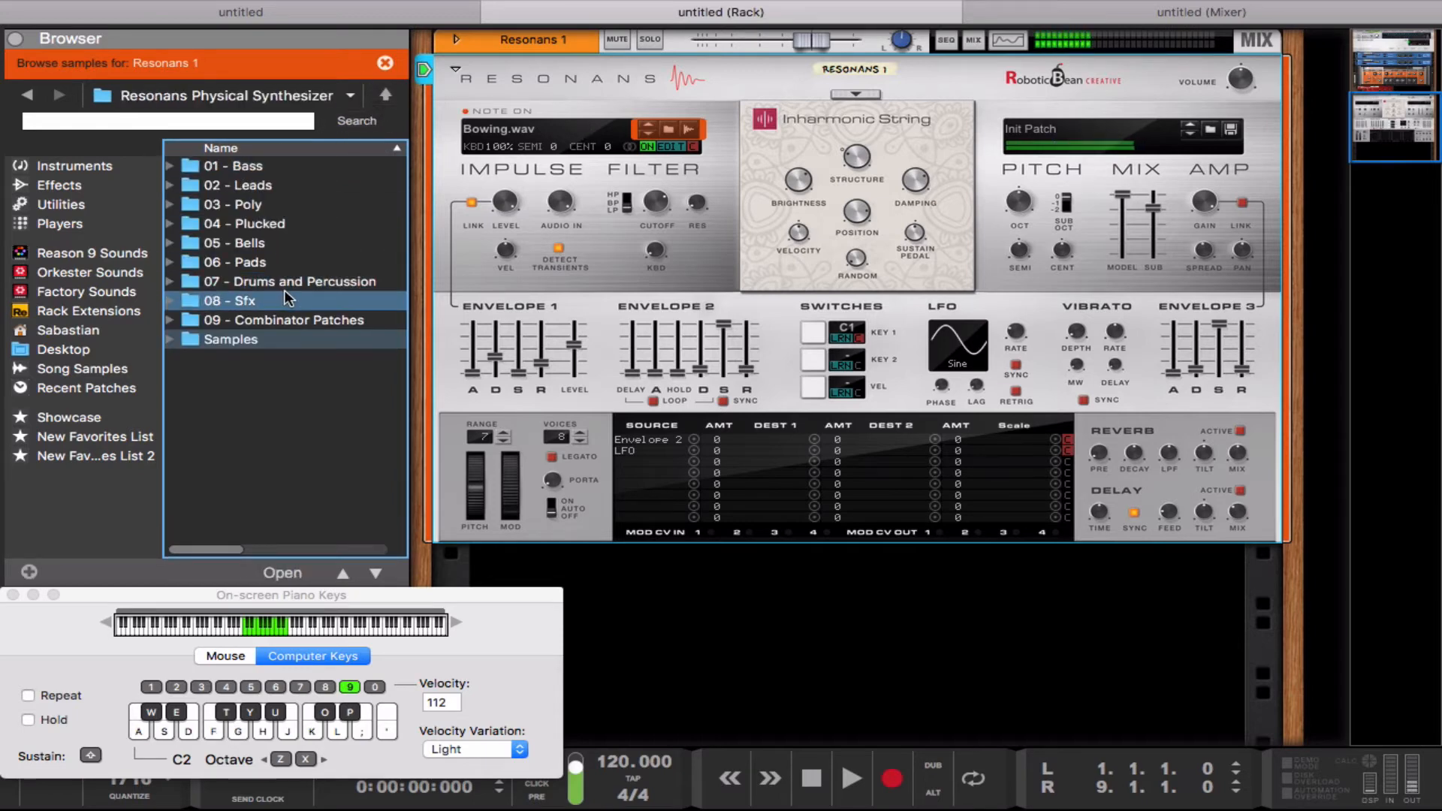
{"action": "key", "text": "d"}
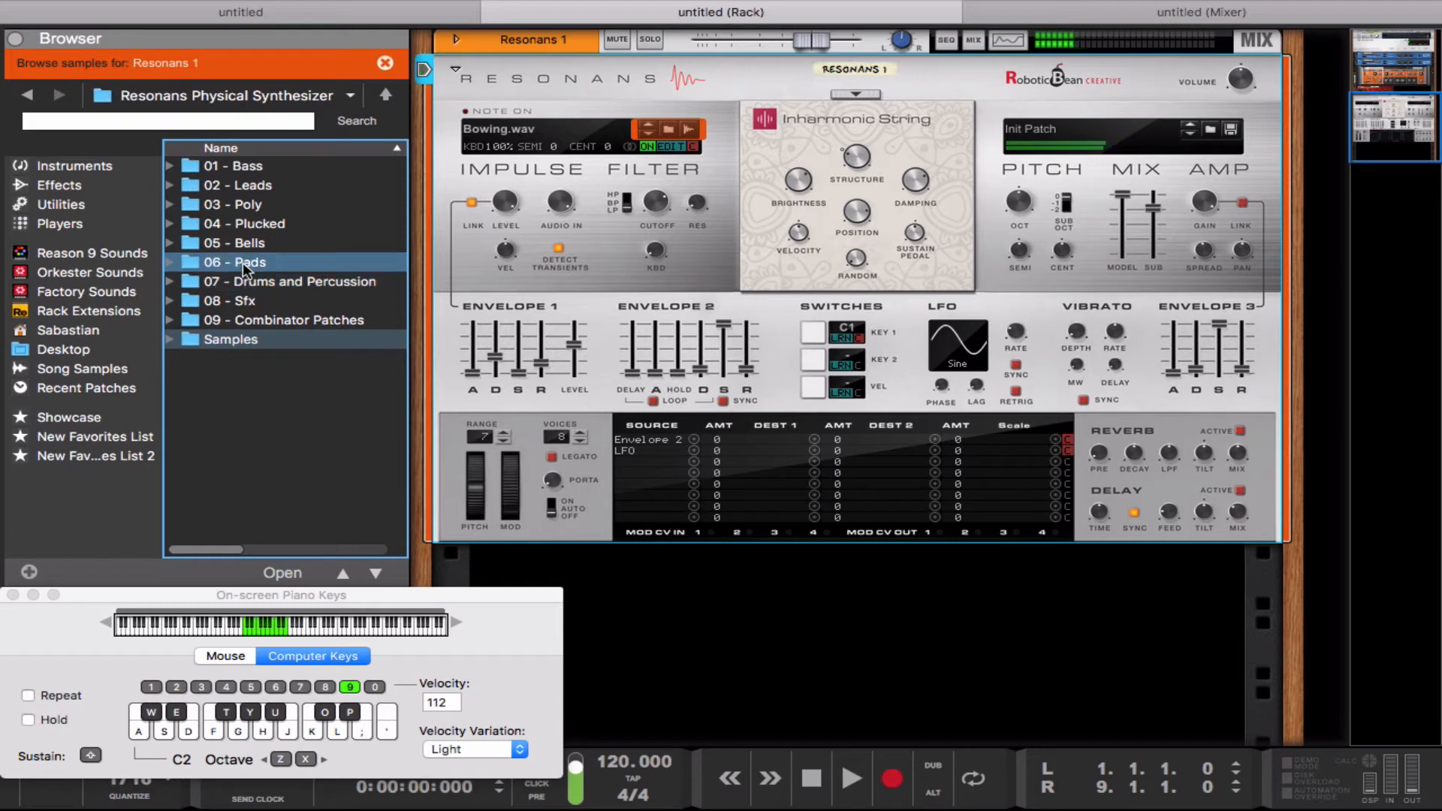
{"action": "key", "text": "a"}
{"action": "key", "text": "g"}
{"action": "key", "text": "s"}
{"action": "key", "text": "d"}
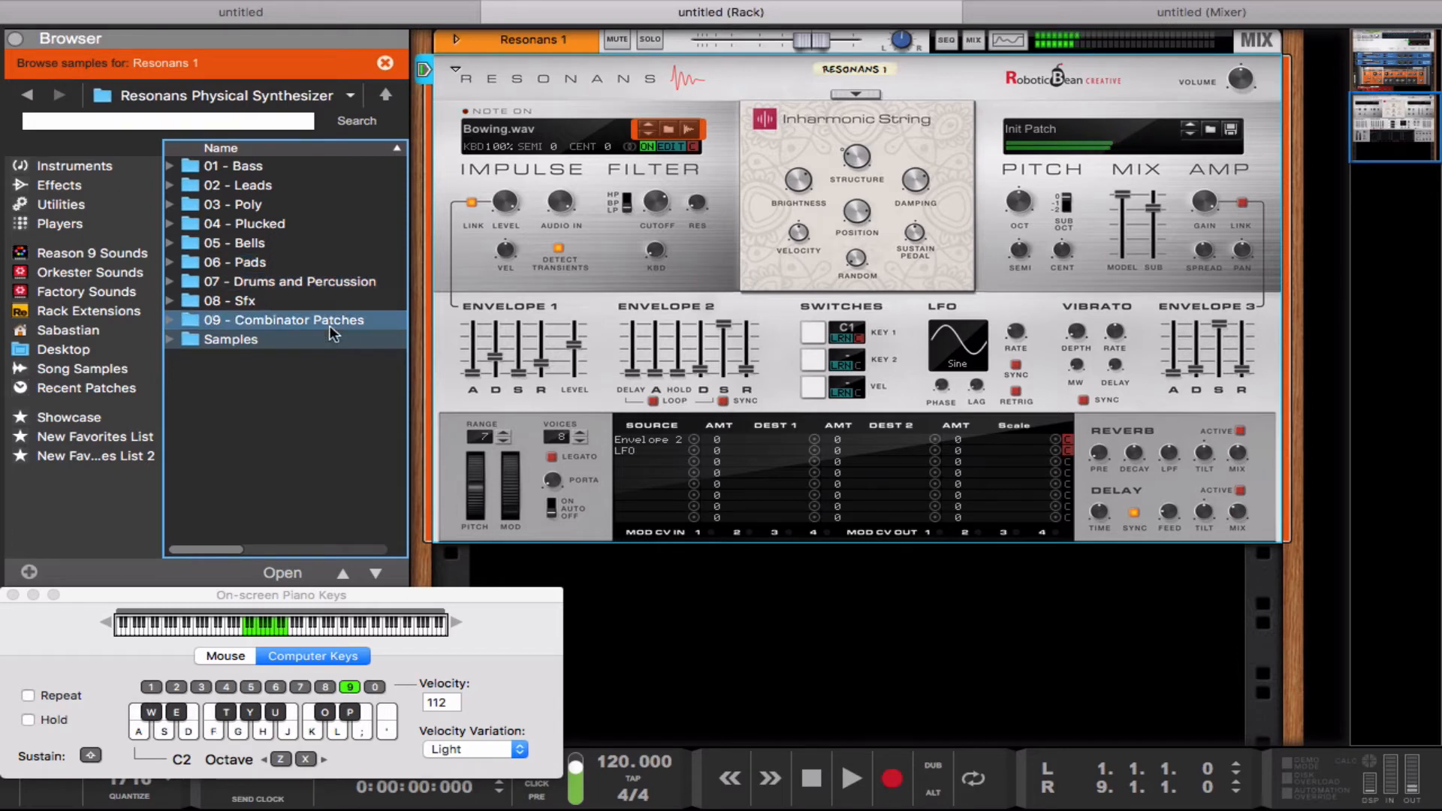
Step: Try different resonator Structure amounts, raising it to 82.8 while playing notes
{"action": "left_click", "coordinate": [854, 155]}
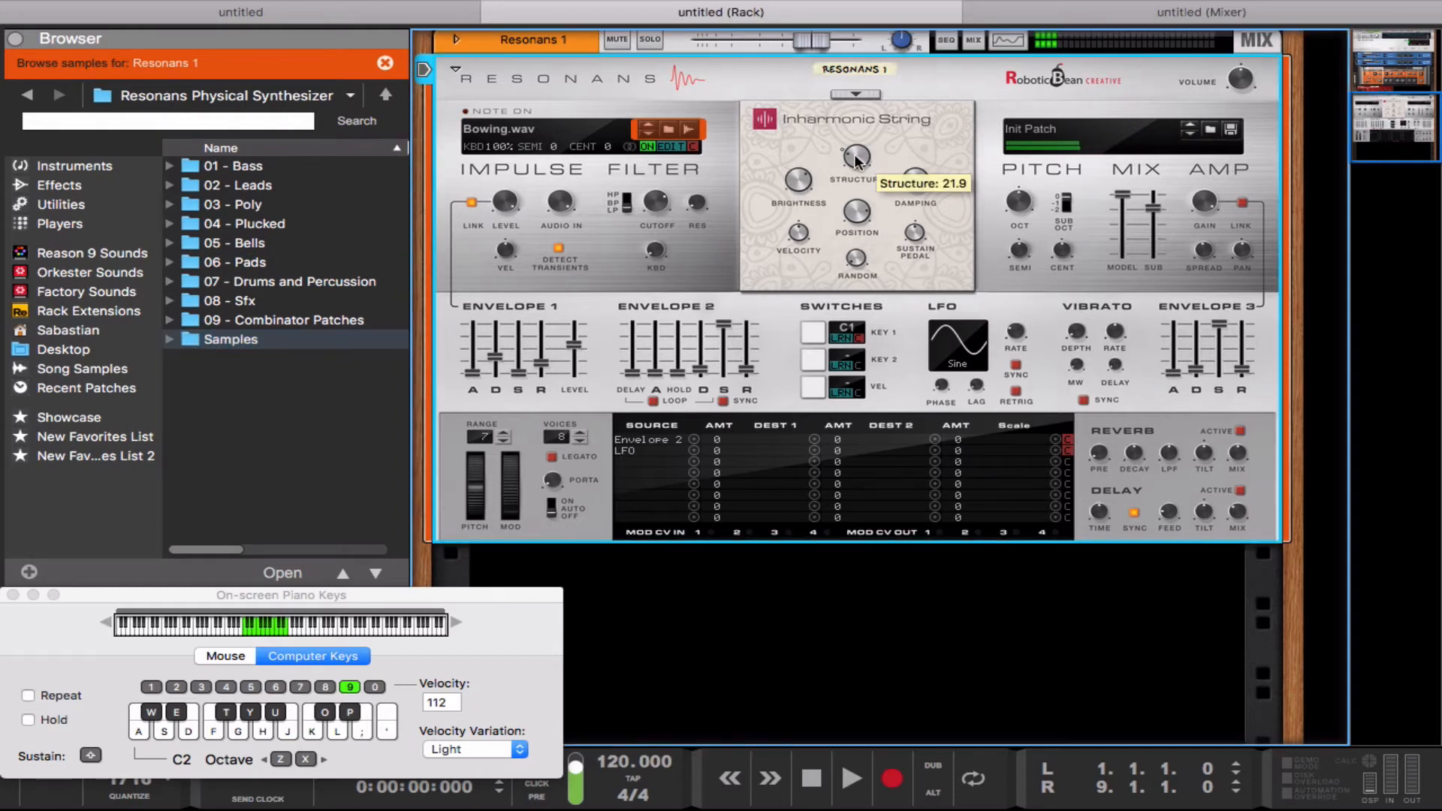
{"action": "left_click_drag", "start_coordinate": [839, 128], "coordinate": [837, 128]}
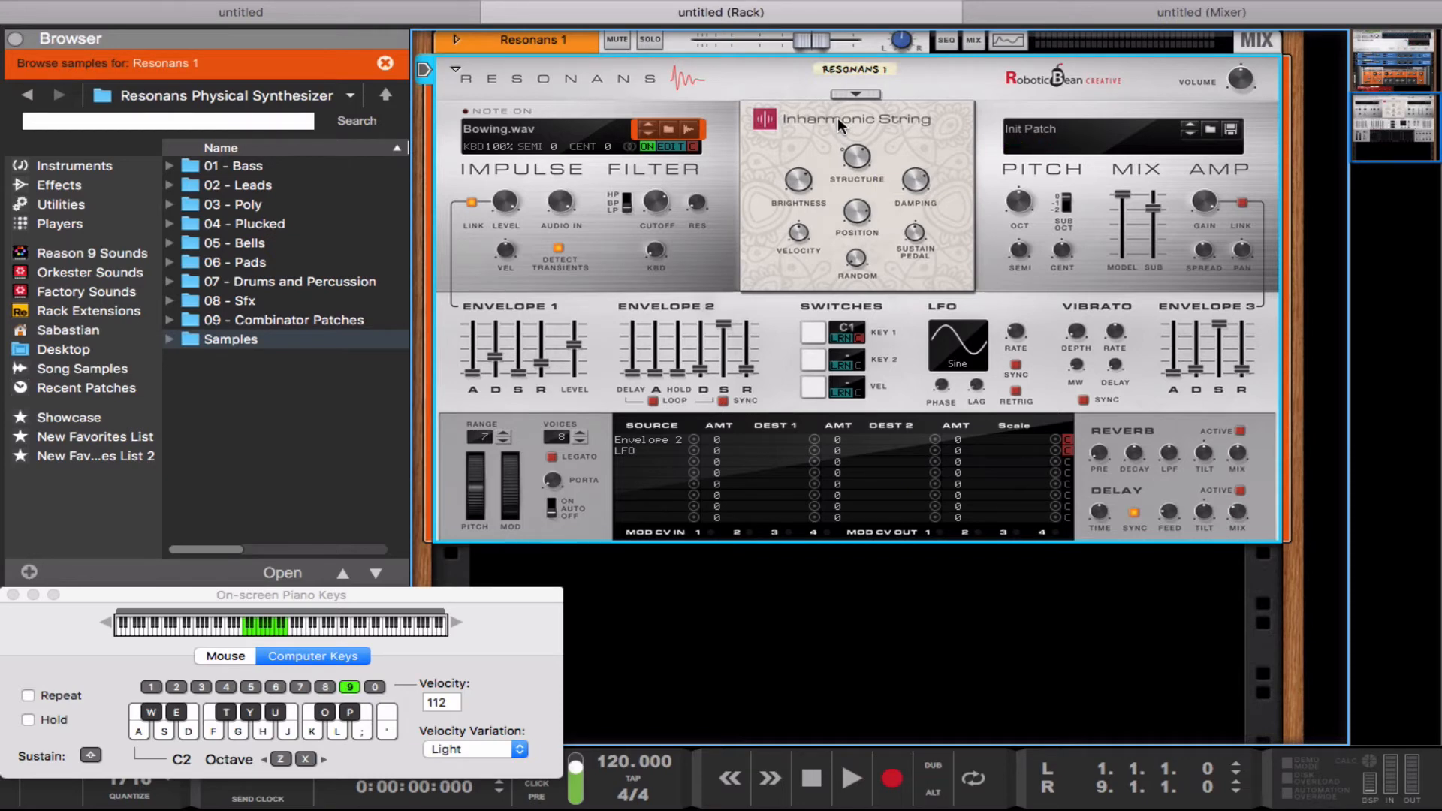
{"action": "key", "text": "a"}
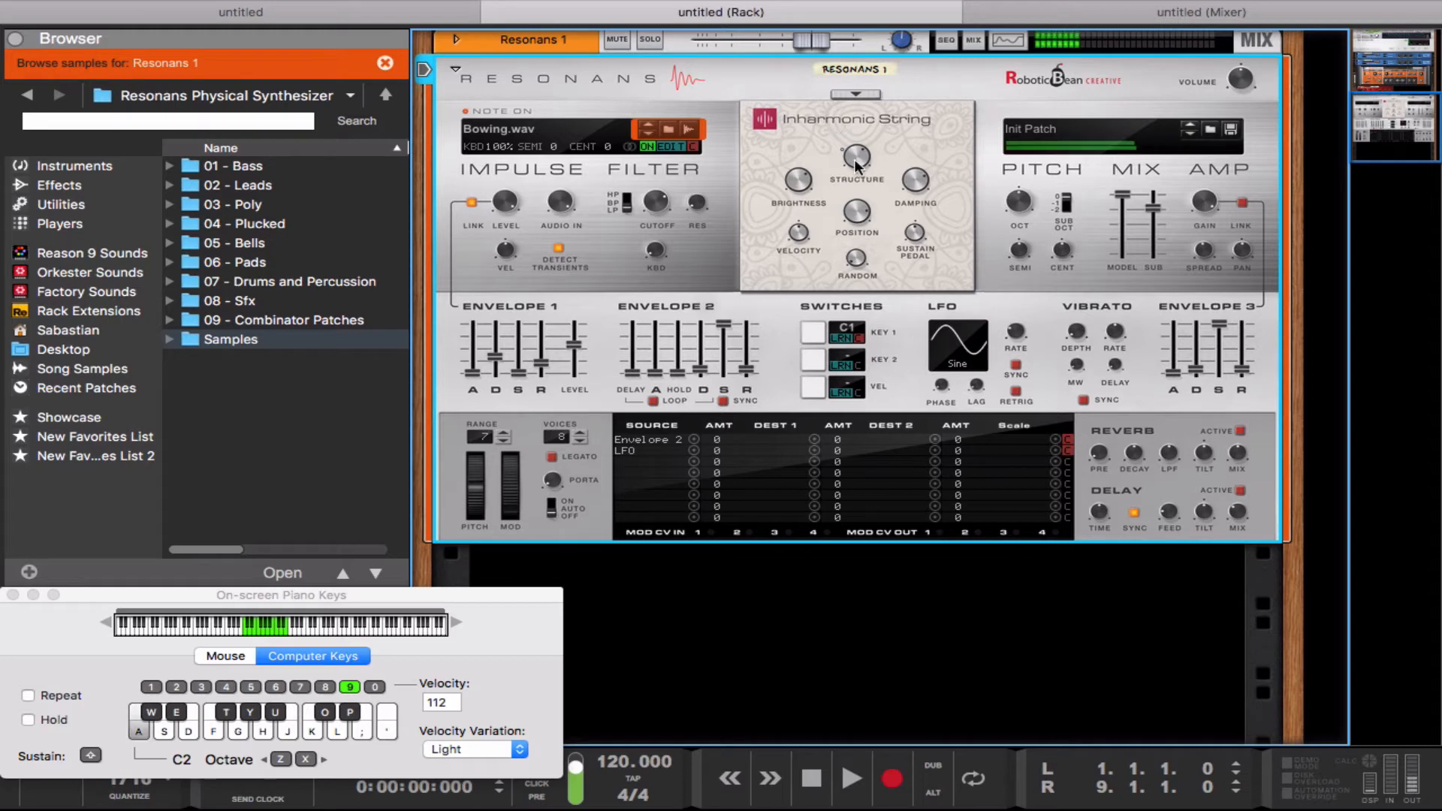
{"action": "key", "text": "a"}
{"action": "left_click_drag", "start_coordinate": [854, 159], "coordinate": [843, 147]}
{"action": "key", "text": "g"}
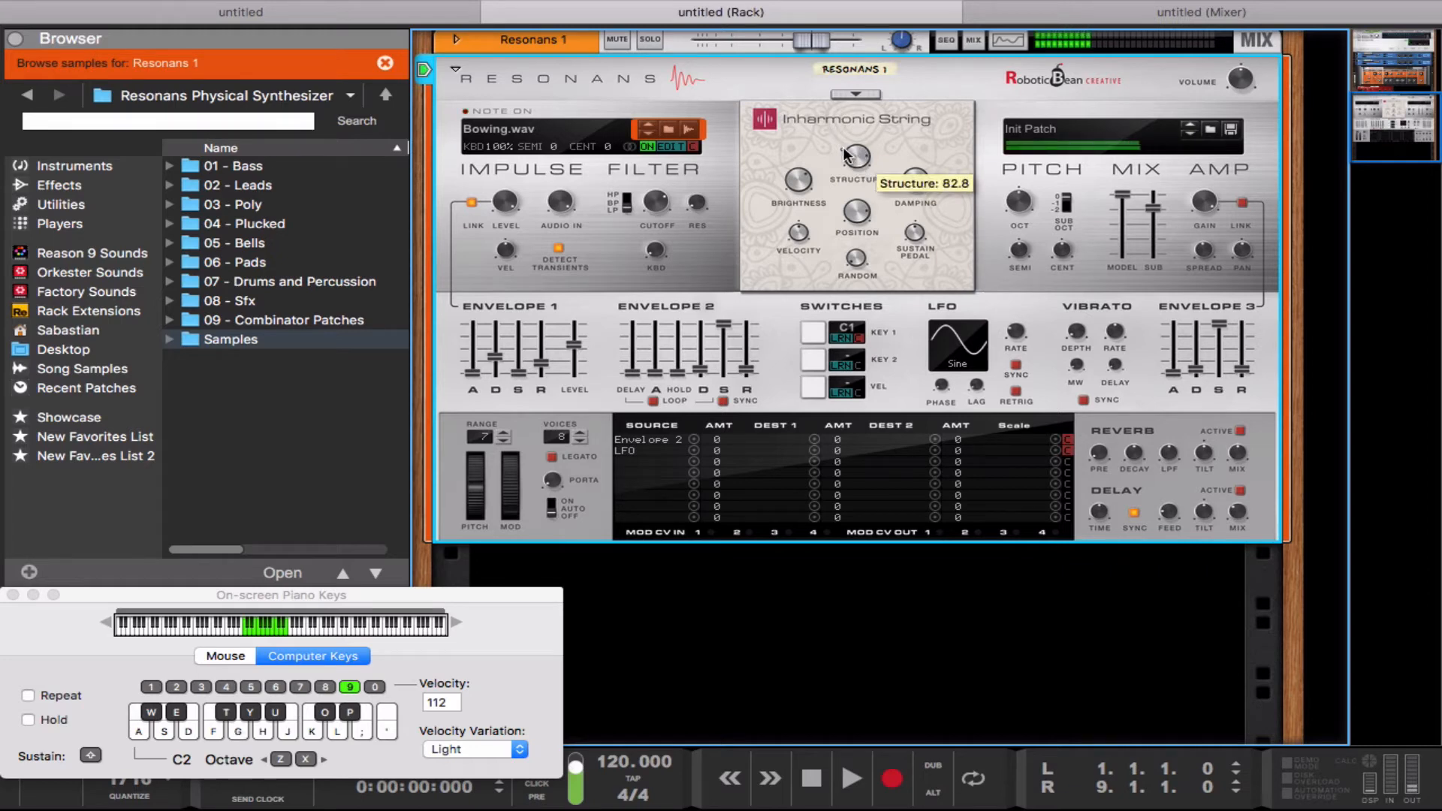
{"action": "key", "text": "f"}
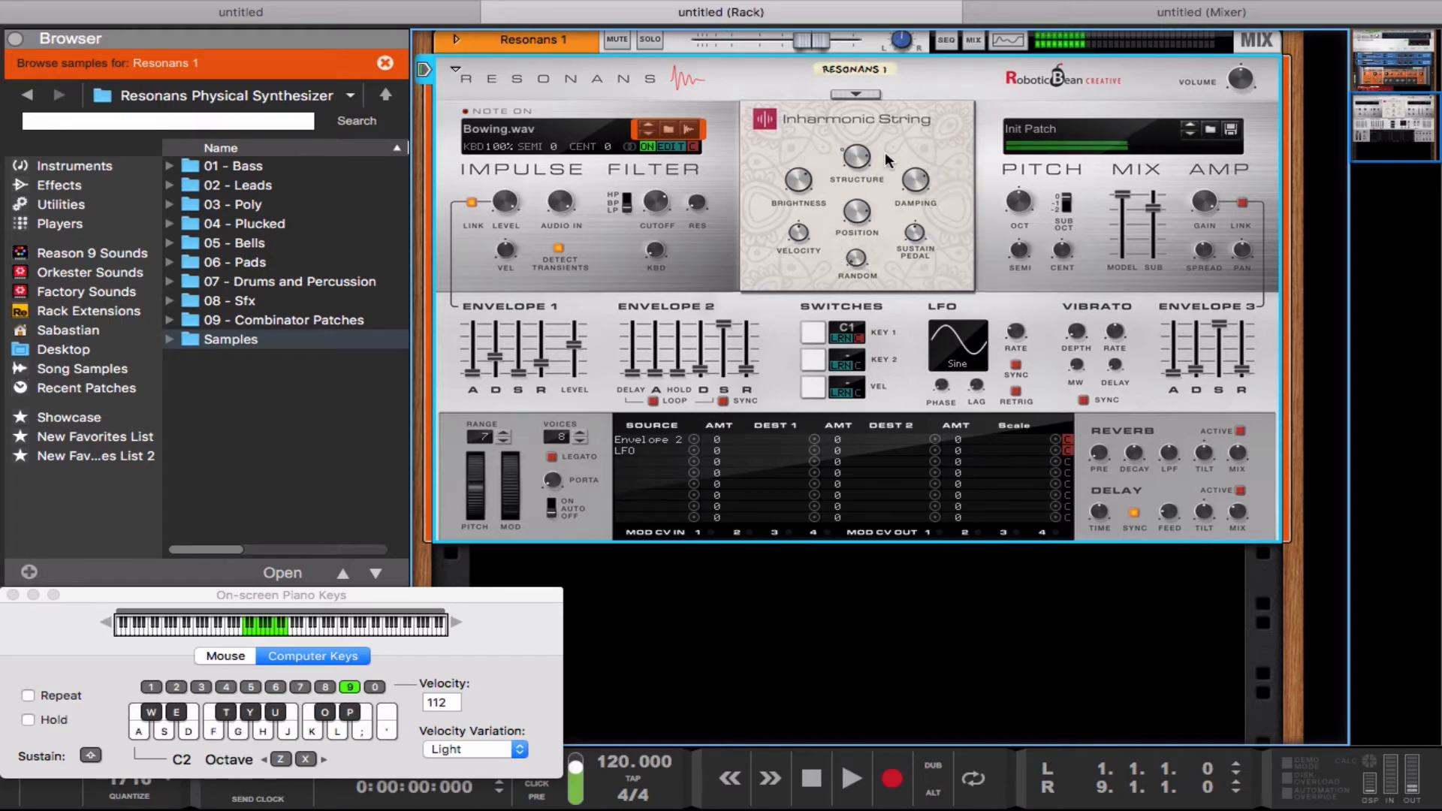
Step: Lower the resonator's Structure to 23.4 while repeating notes
{"action": "left_click_drag", "start_coordinate": [859, 156], "coordinate": [863, 191]}
{"action": "key", "text": "g"}
{"action": "key", "text": "g"}
{"action": "key", "text": "g"}
Step: Lower the resonator's Position to about 28.8 while playing notes
{"action": "key", "text": "g"}
{"action": "key", "text": "f"}
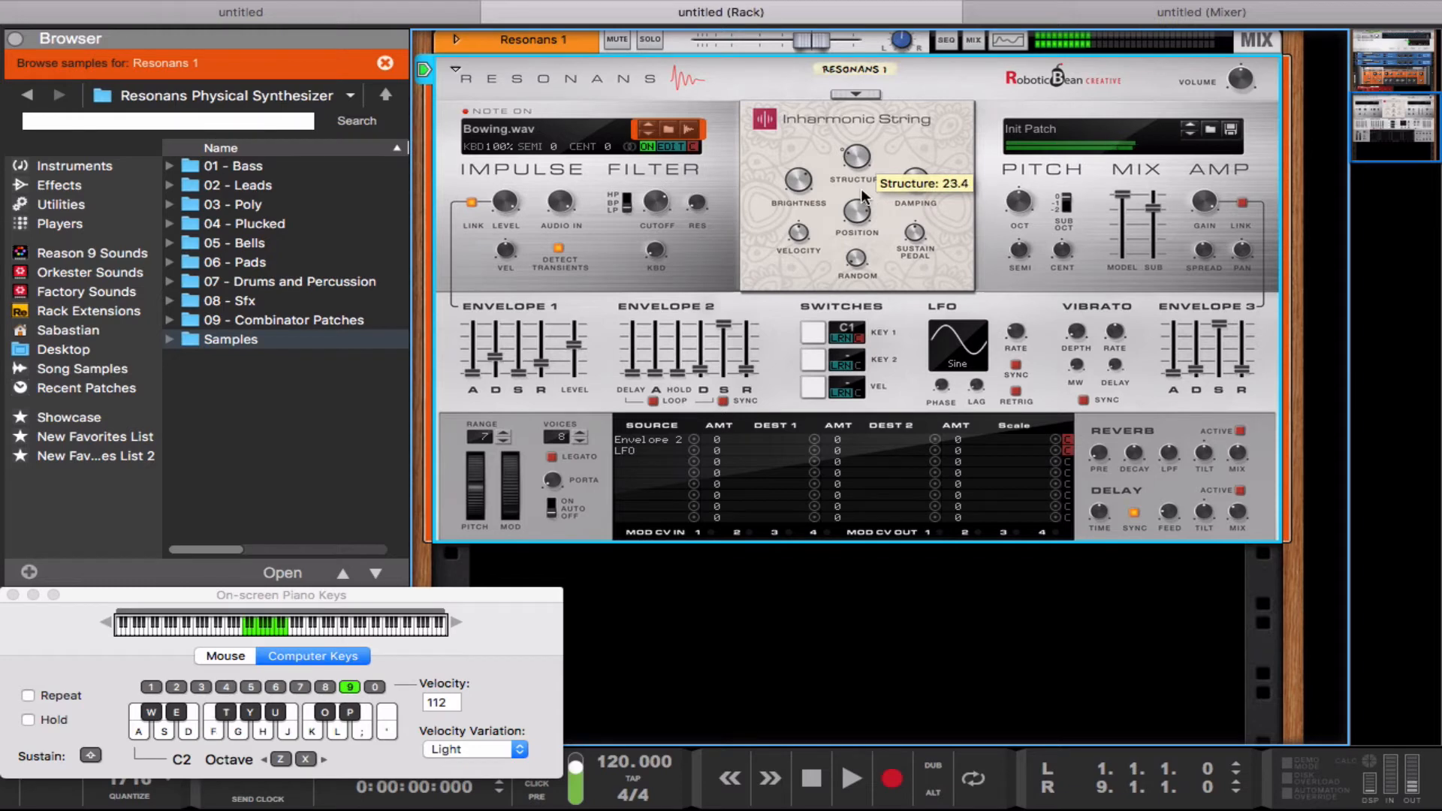
{"action": "key", "text": "g"}
{"action": "key", "text": "d"}
{"action": "key", "text": "d"}
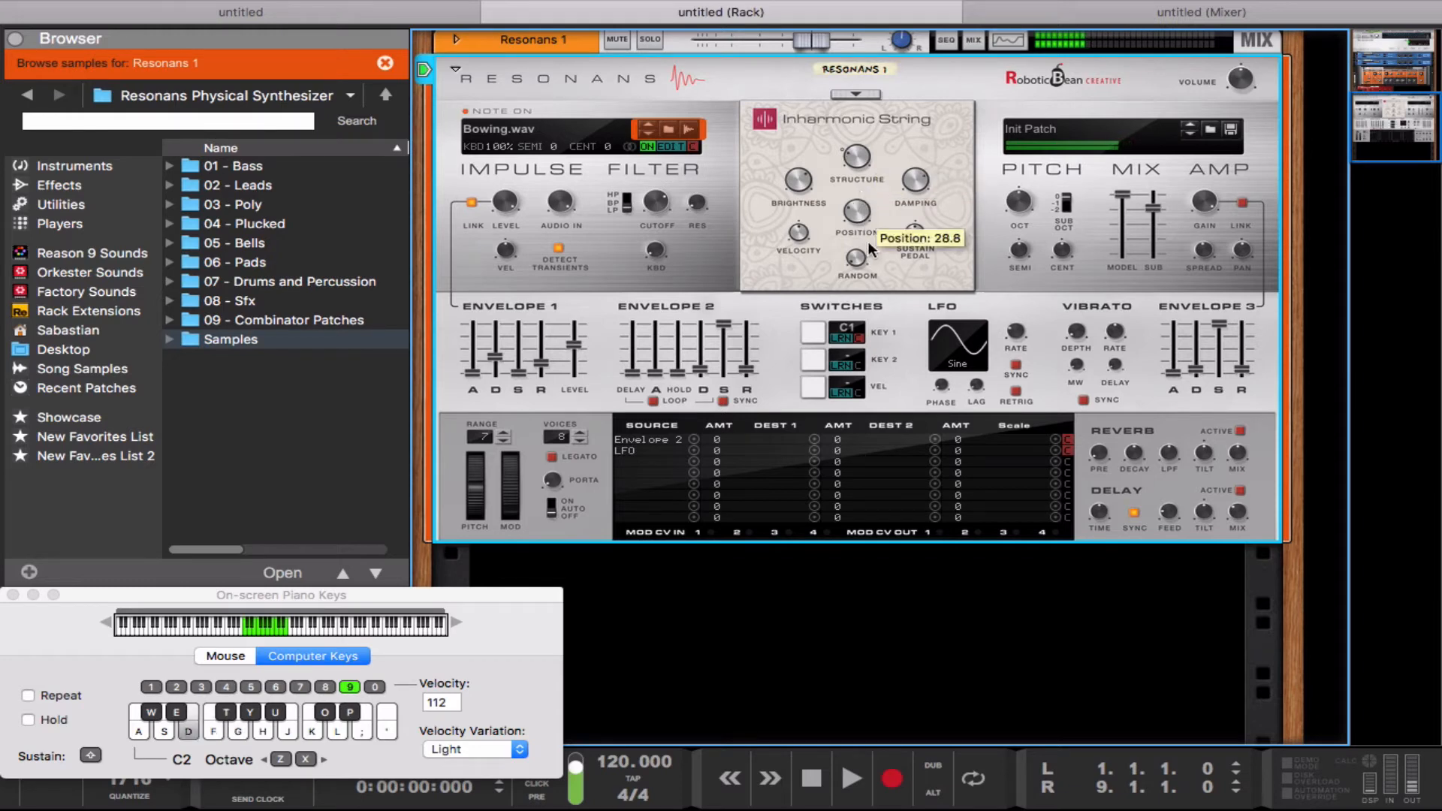
{"action": "key", "text": "d"}
{"action": "left_click_drag", "start_coordinate": [867, 241], "coordinate": [867, 236]}
Step: Lower the resonator's Brightness to 28.1 and play several notes to hear the change
{"action": "mouse_move", "coordinate": [793, 183]}
{"action": "left_mouse_down"}
{"action": "mouse_move", "coordinate": [812, 226]}
{"action": "mouse_move", "coordinate": [802, 201]}
{"action": "left_mouse_up"}
{"action": "key", "text": "a"}
{"action": "key", "text": "g"}
{"action": "key", "text": "g"}
{"action": "key", "text": "g"}
{"action": "key", "text": "f"}
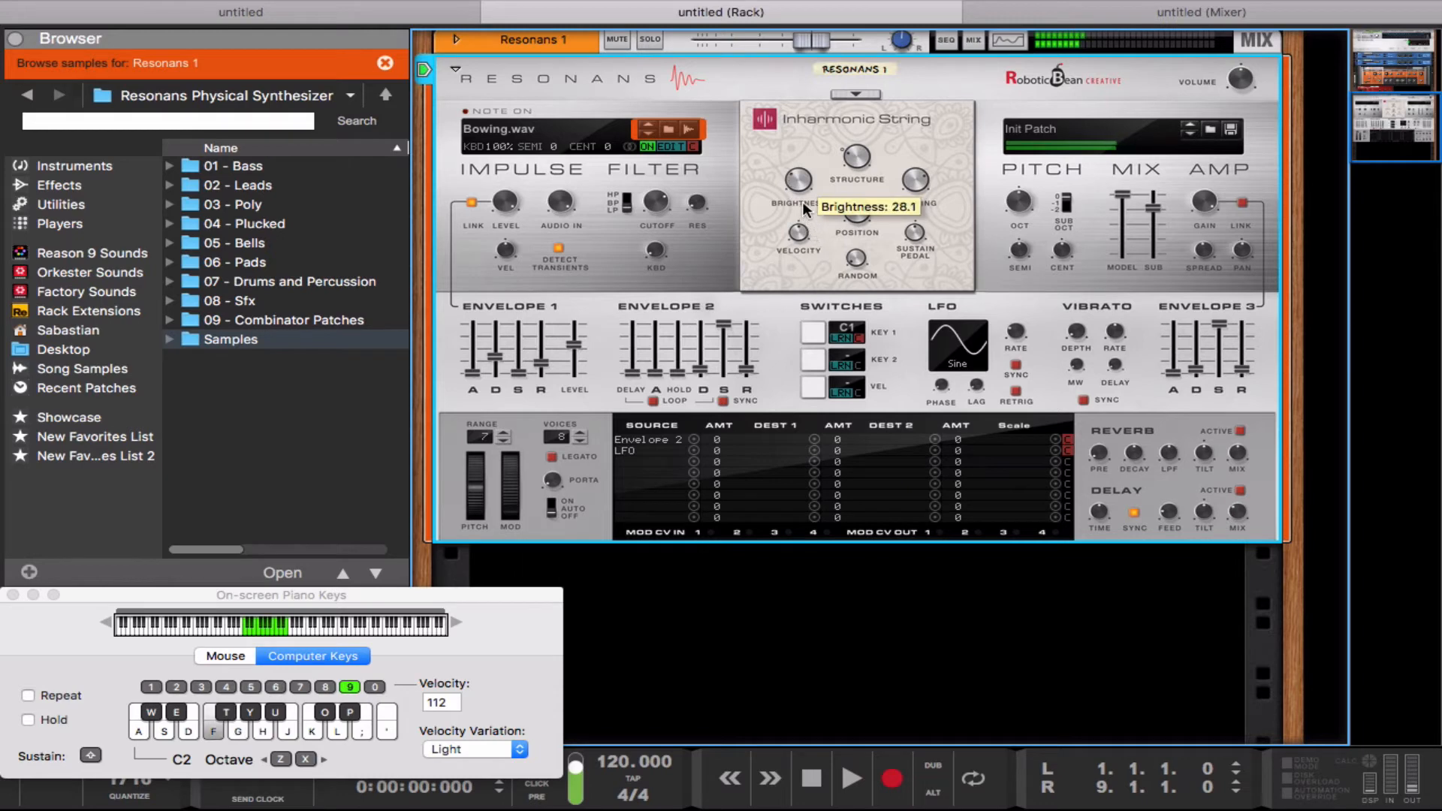
{"action": "key", "text": "s"}
{"action": "key", "text": "g"}
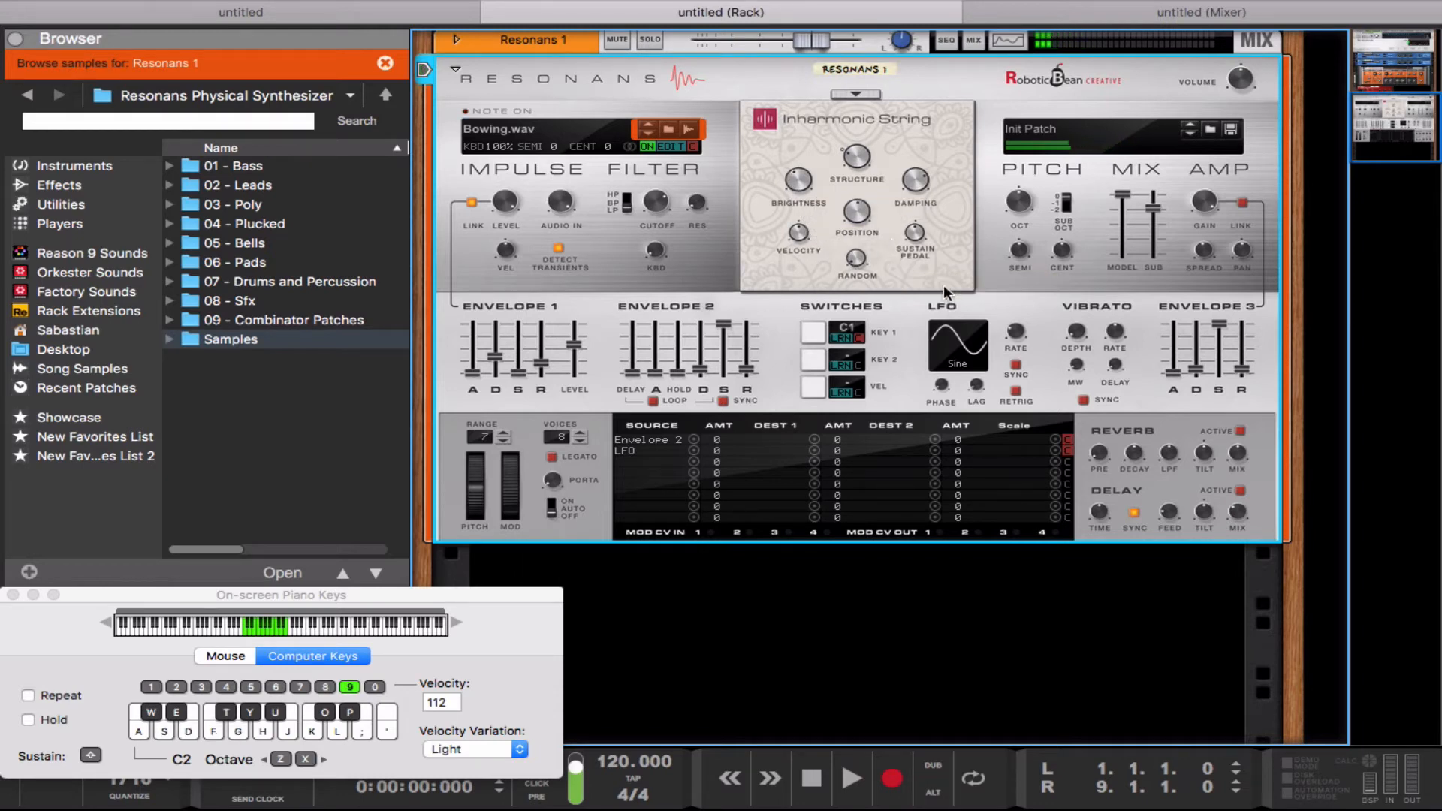
Step: Clear the LFO source from the second row of the modulation matrix
{"action": "left_click", "coordinate": [692, 448]}
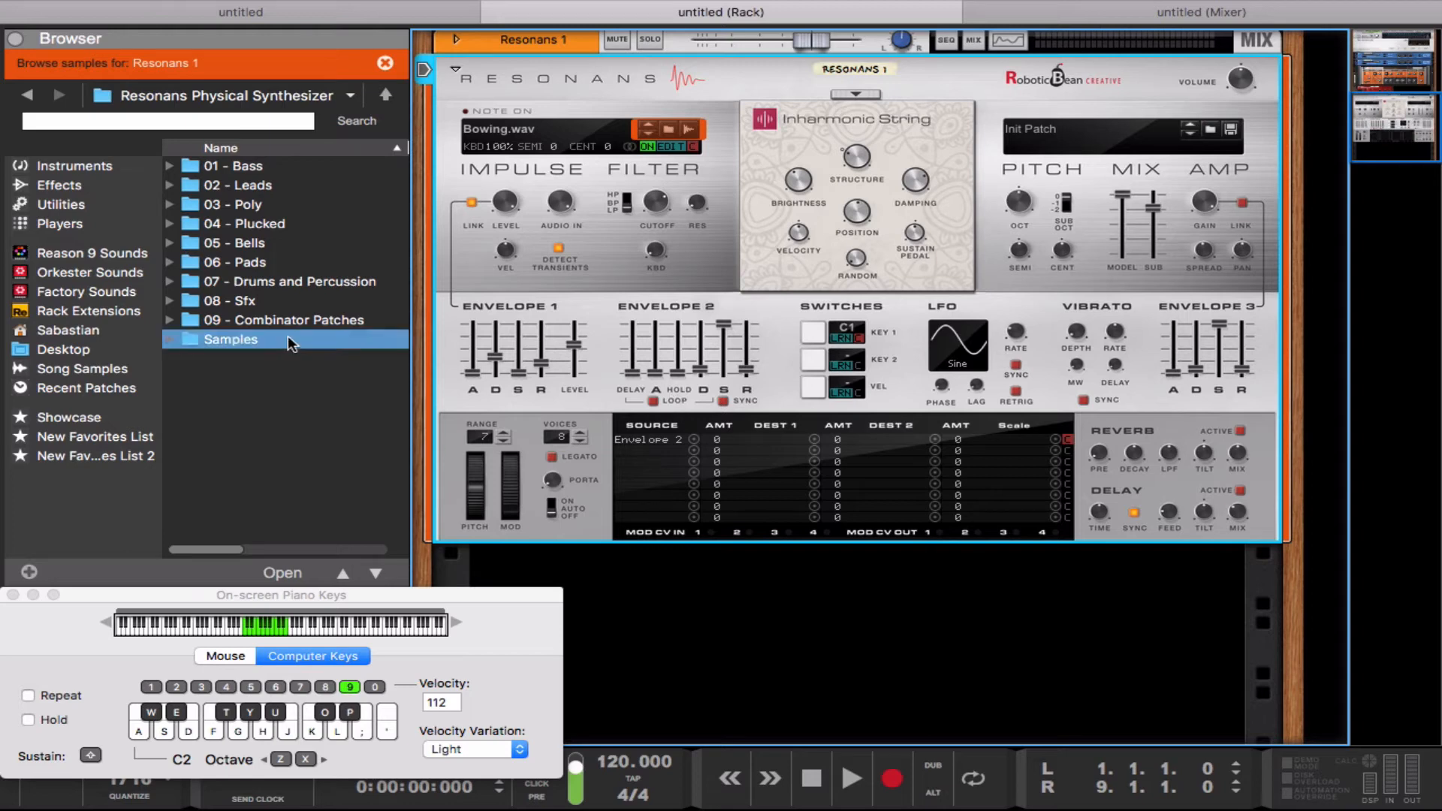
Step: Open the 04 - Plucked folder in the sample browser
{"action": "left_click", "coordinate": [245, 229]}
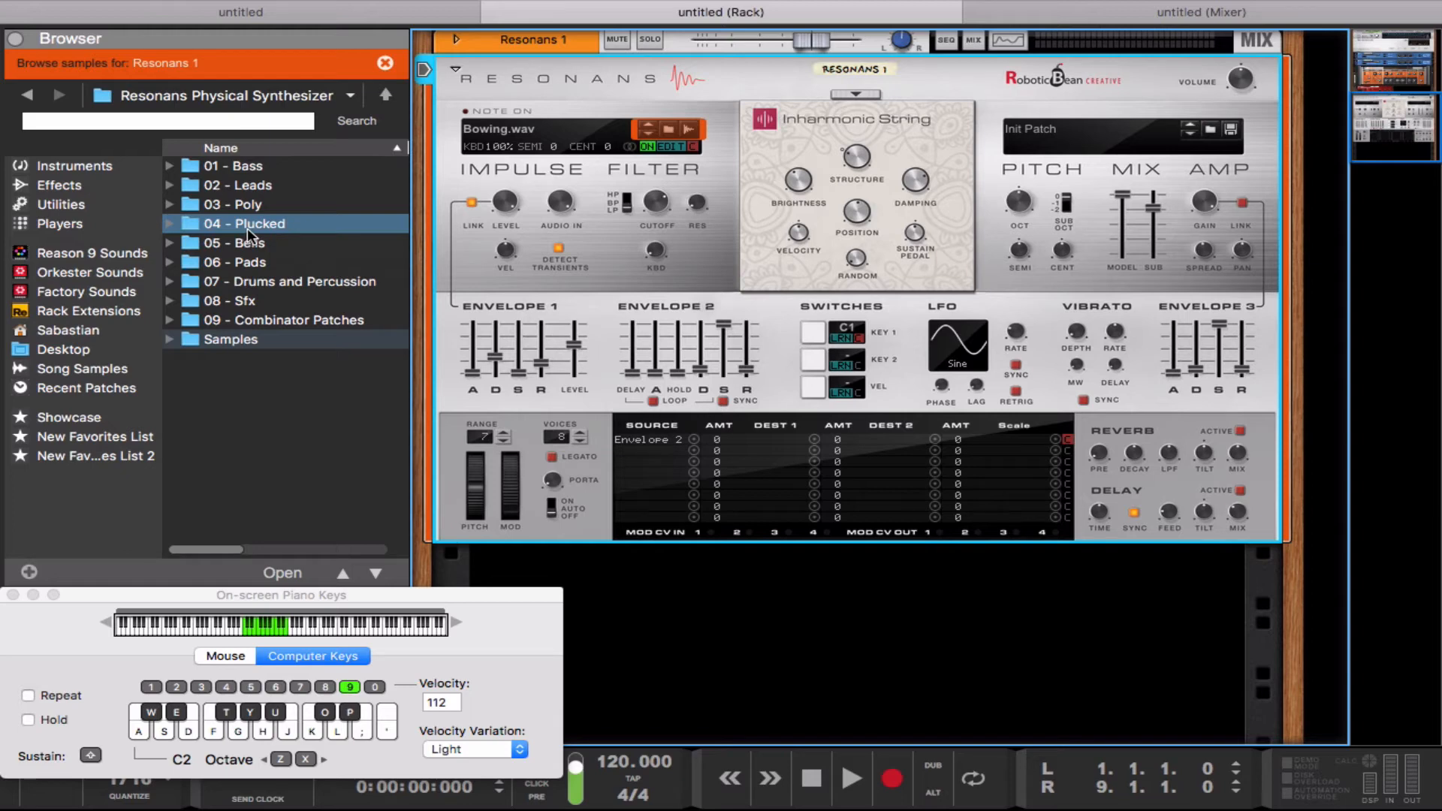
{"action": "double_click", "coordinate": [246, 227]}
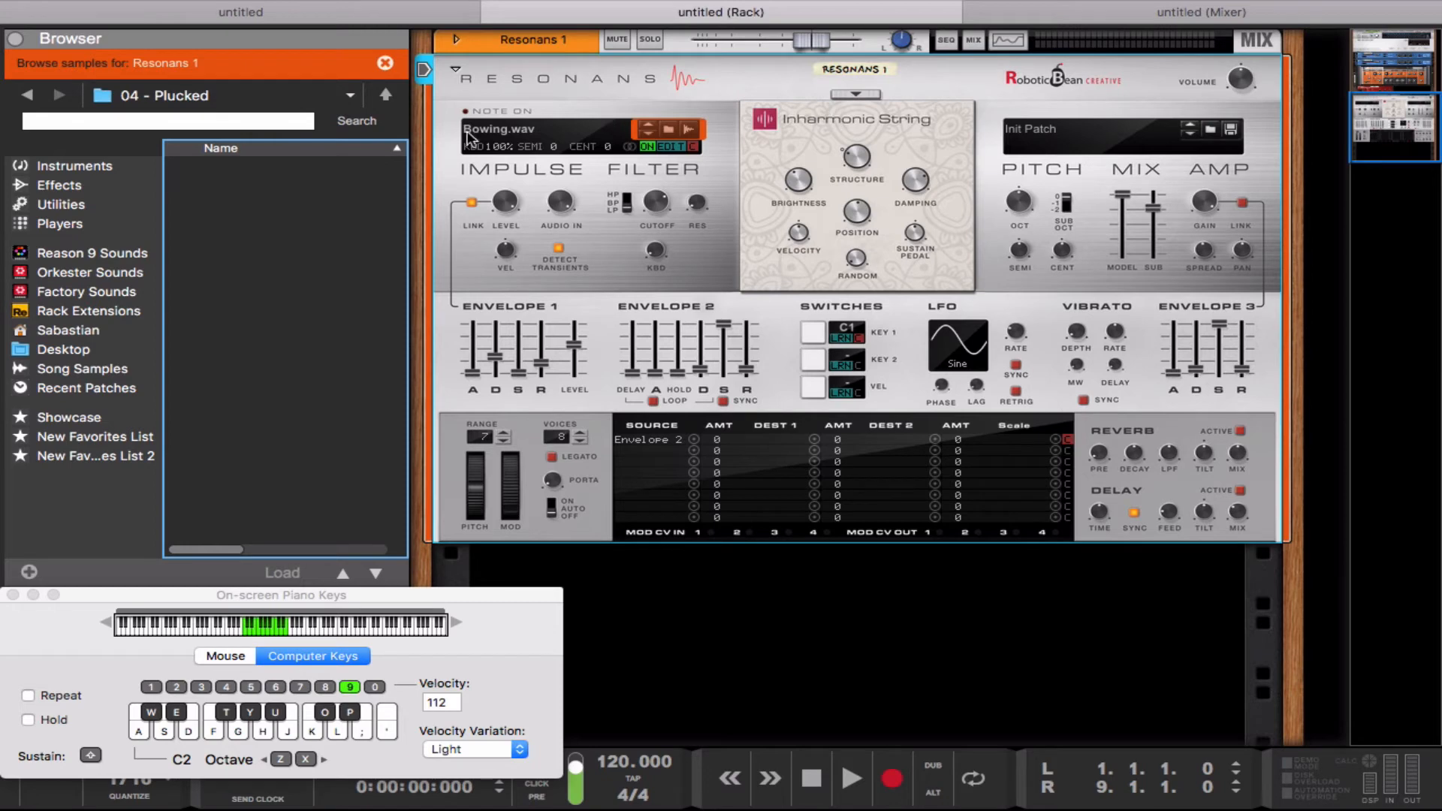
Step: Load the Axis Harp -ND patch from the synthesizer's 04 - Plucked patch folder
{"action": "left_click", "coordinate": [387, 94]}
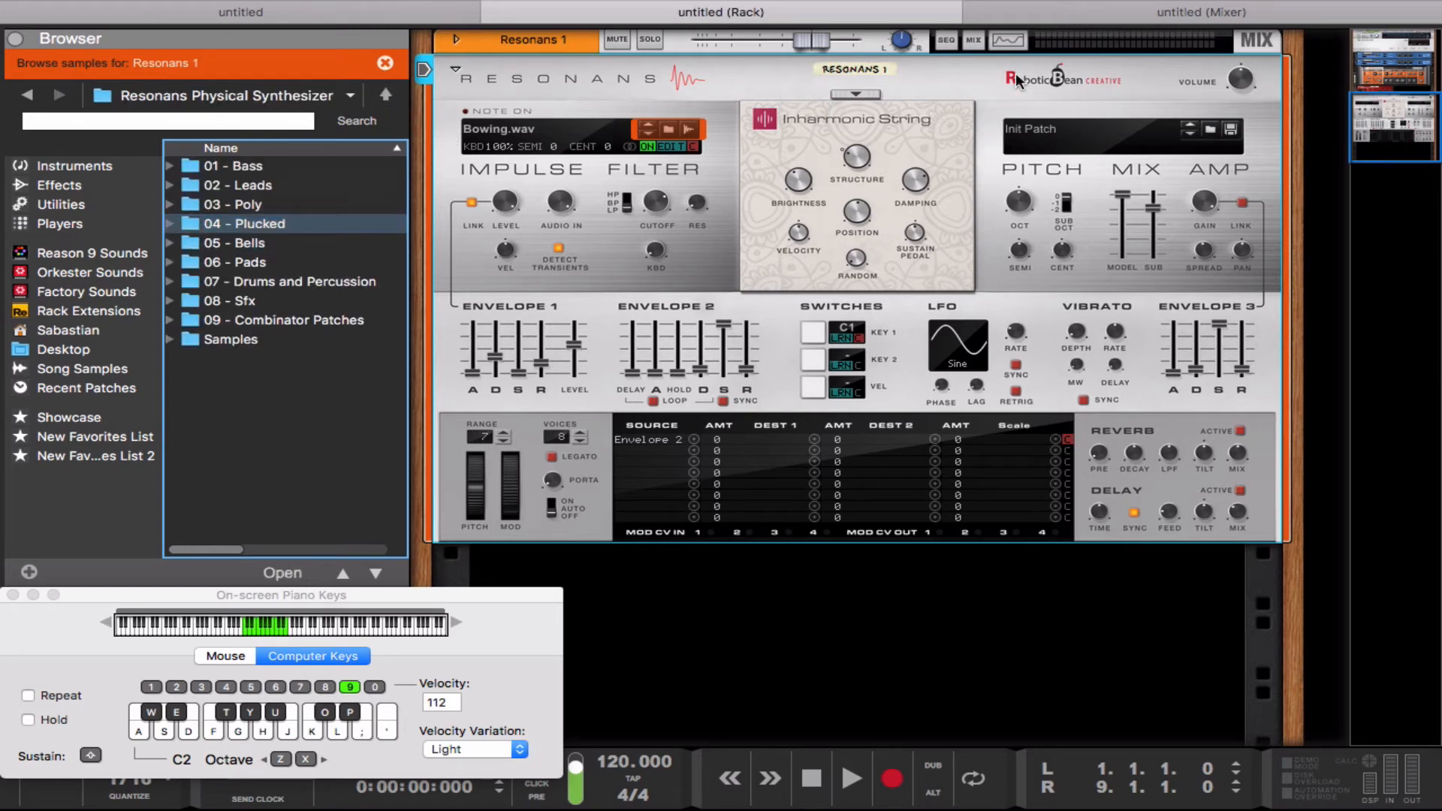
{"action": "left_click", "coordinate": [1211, 122]}
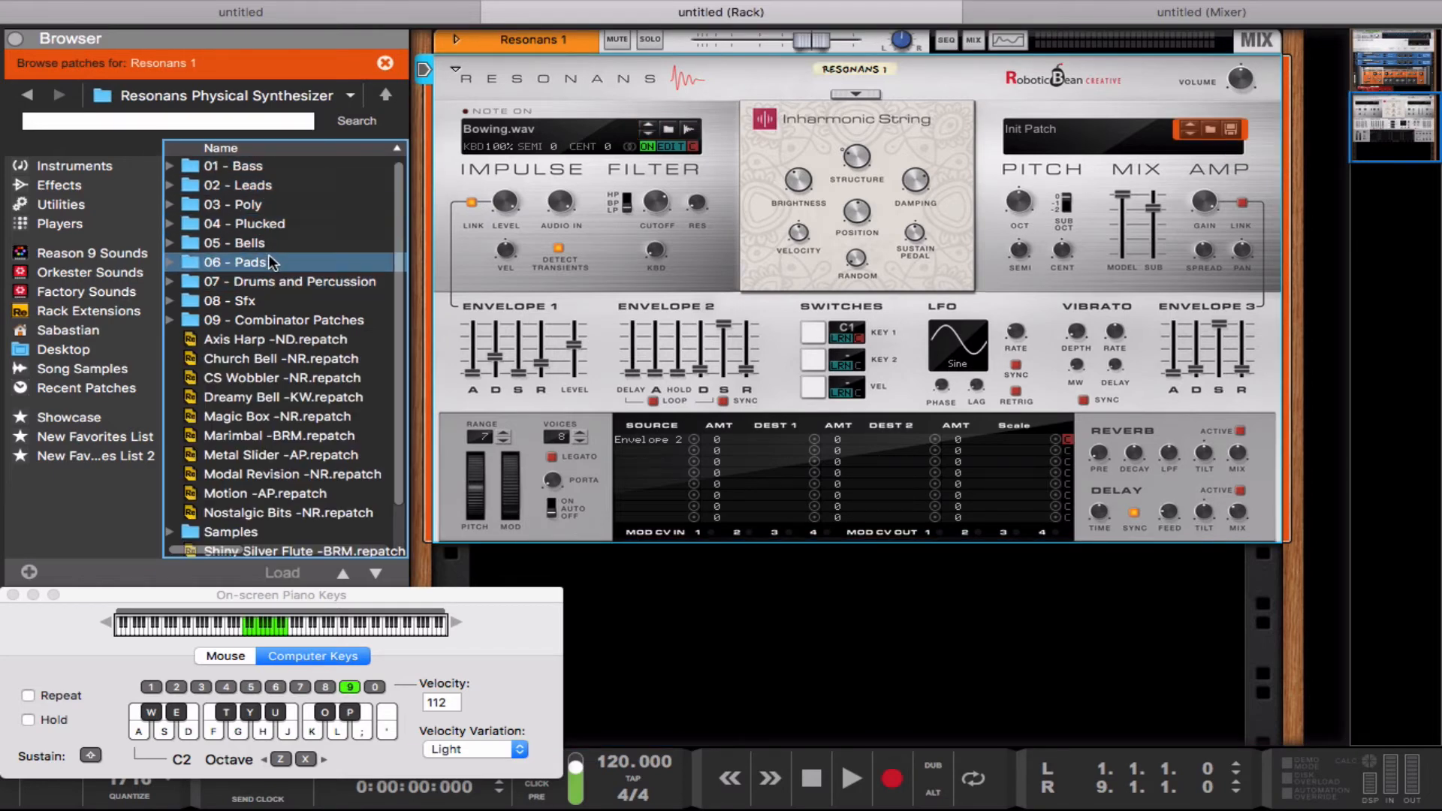
{"action": "double_click", "coordinate": [239, 224]}
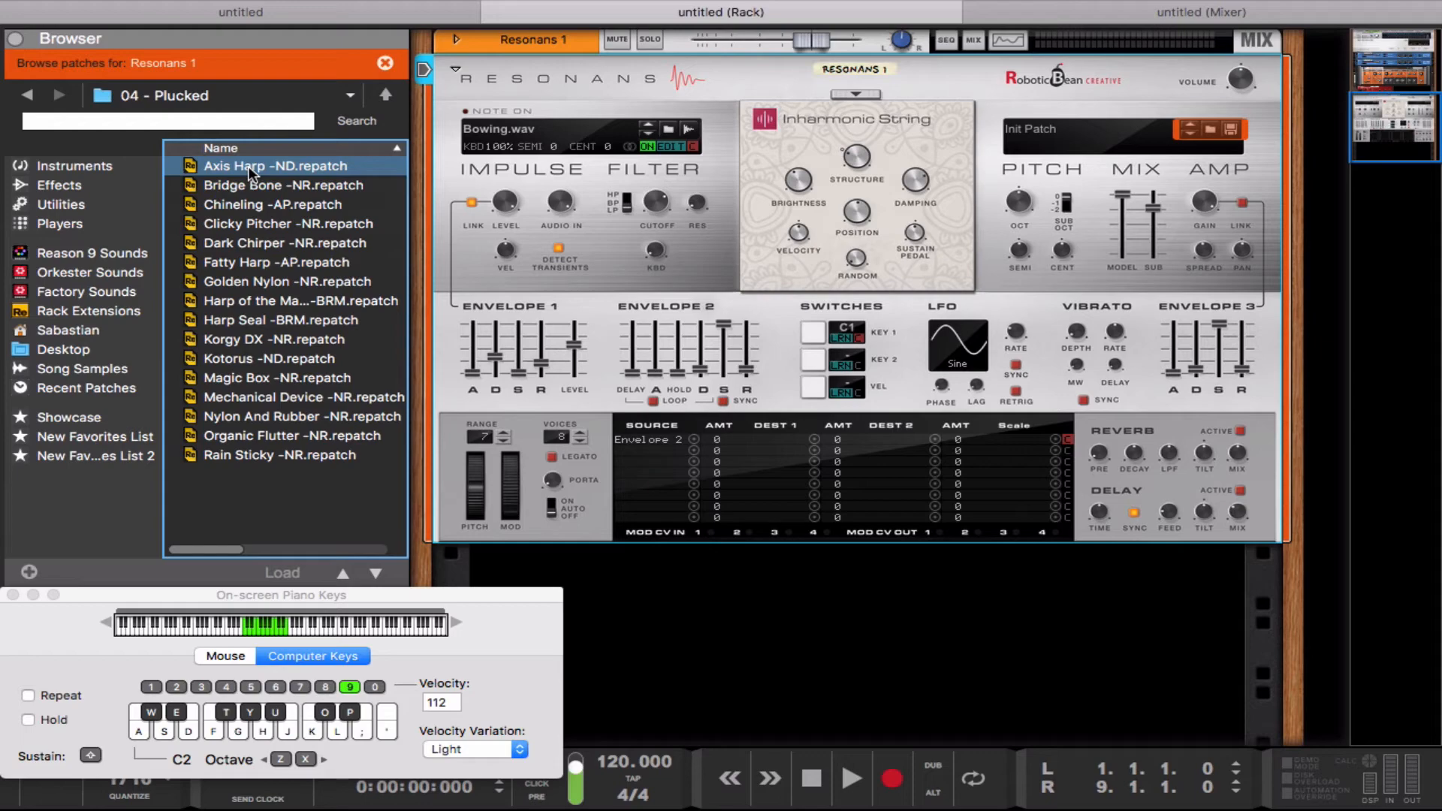
{"action": "double_click", "coordinate": [248, 165]}
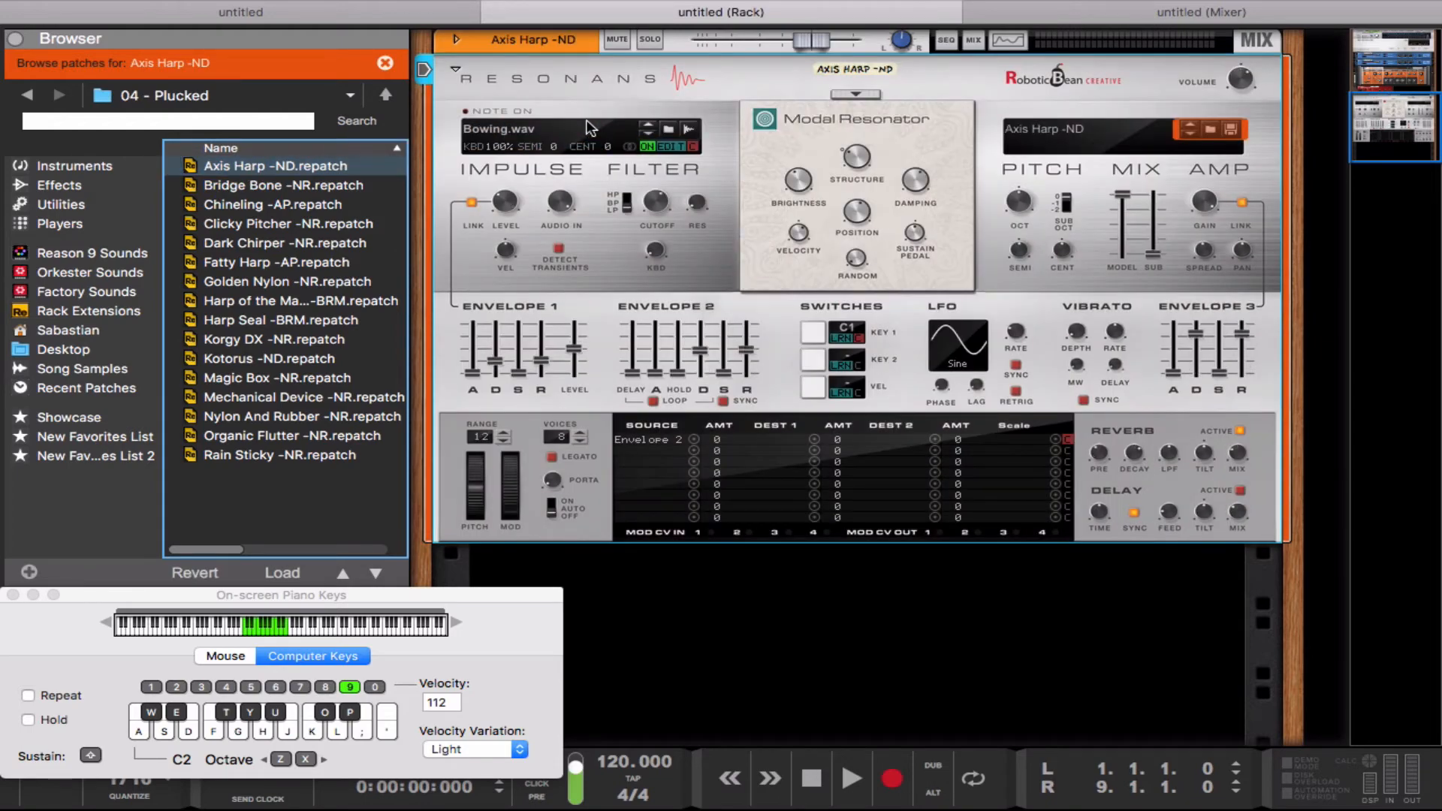
Step: Play several low and high notes to audition the Axis Harp -ND patch
{"action": "key", "text": "a"}
{"action": "key", "text": "g"}
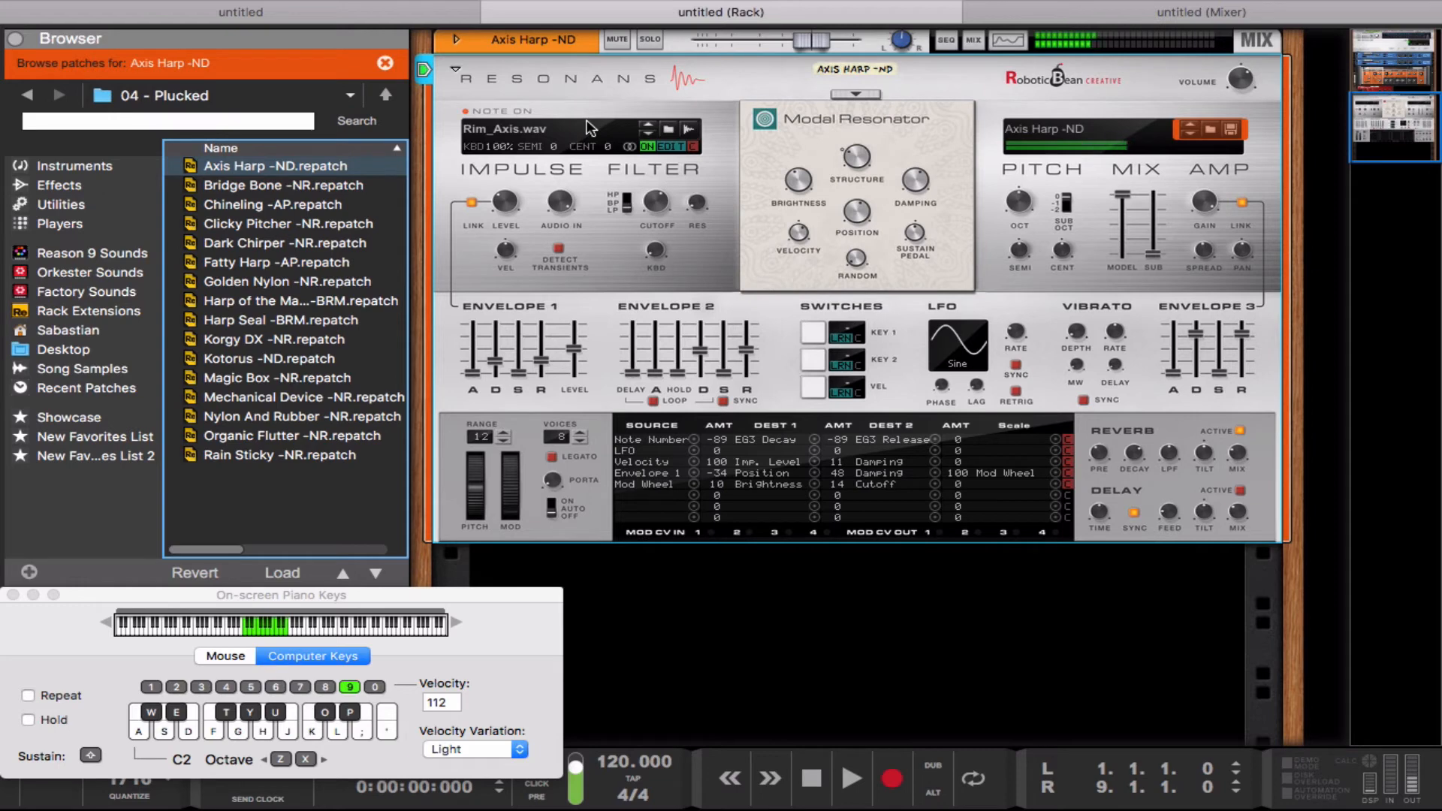
{"action": "key", "text": "a"}
{"action": "key", "text": "l"}
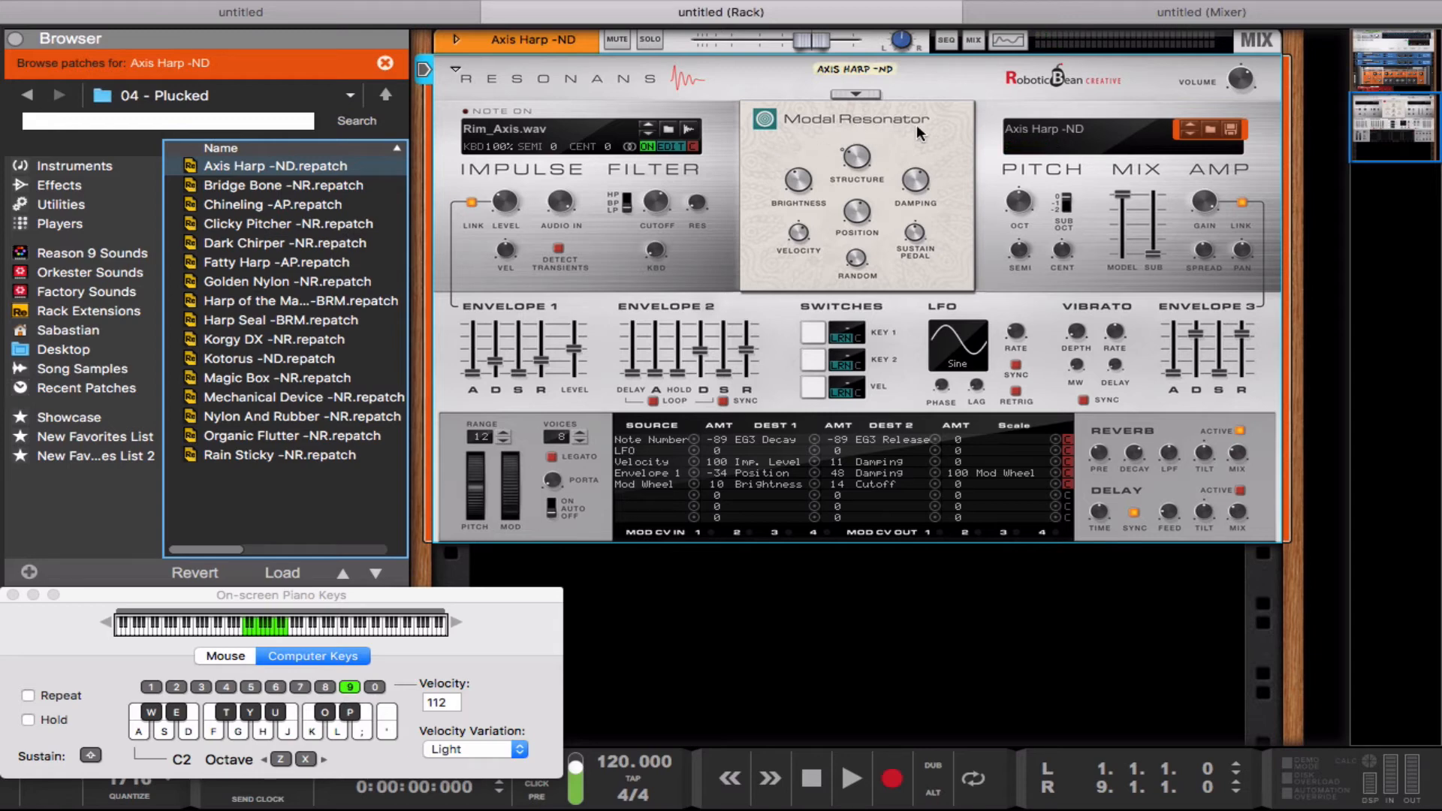
{"action": "key", "text": "l"}
Step: Set the resonator model to Bypass and play a note to hear the impulse without the resonator
{"action": "left_click", "coordinate": [855, 92]}
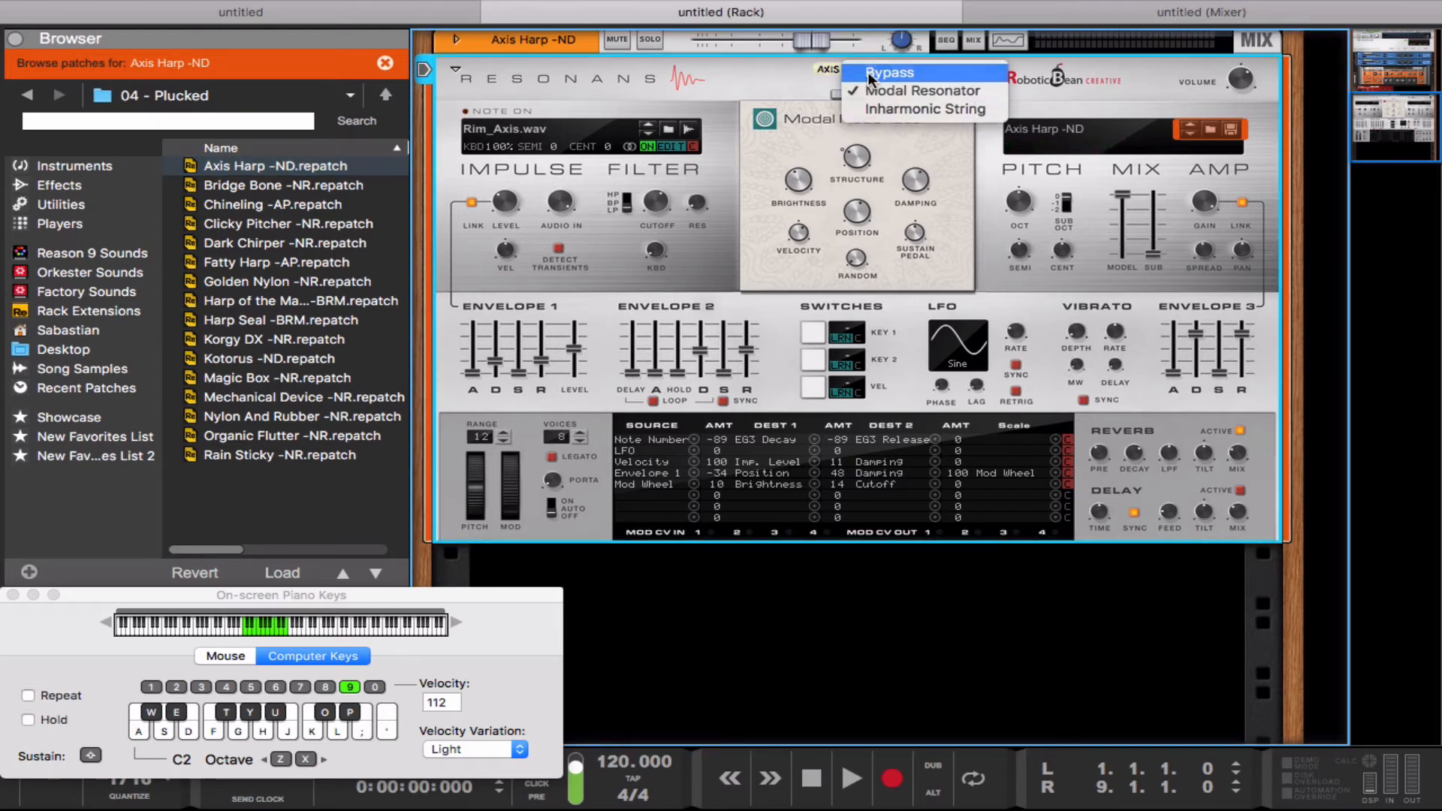
{"action": "left_click", "coordinate": [864, 66]}
{"action": "key", "text": "s"}
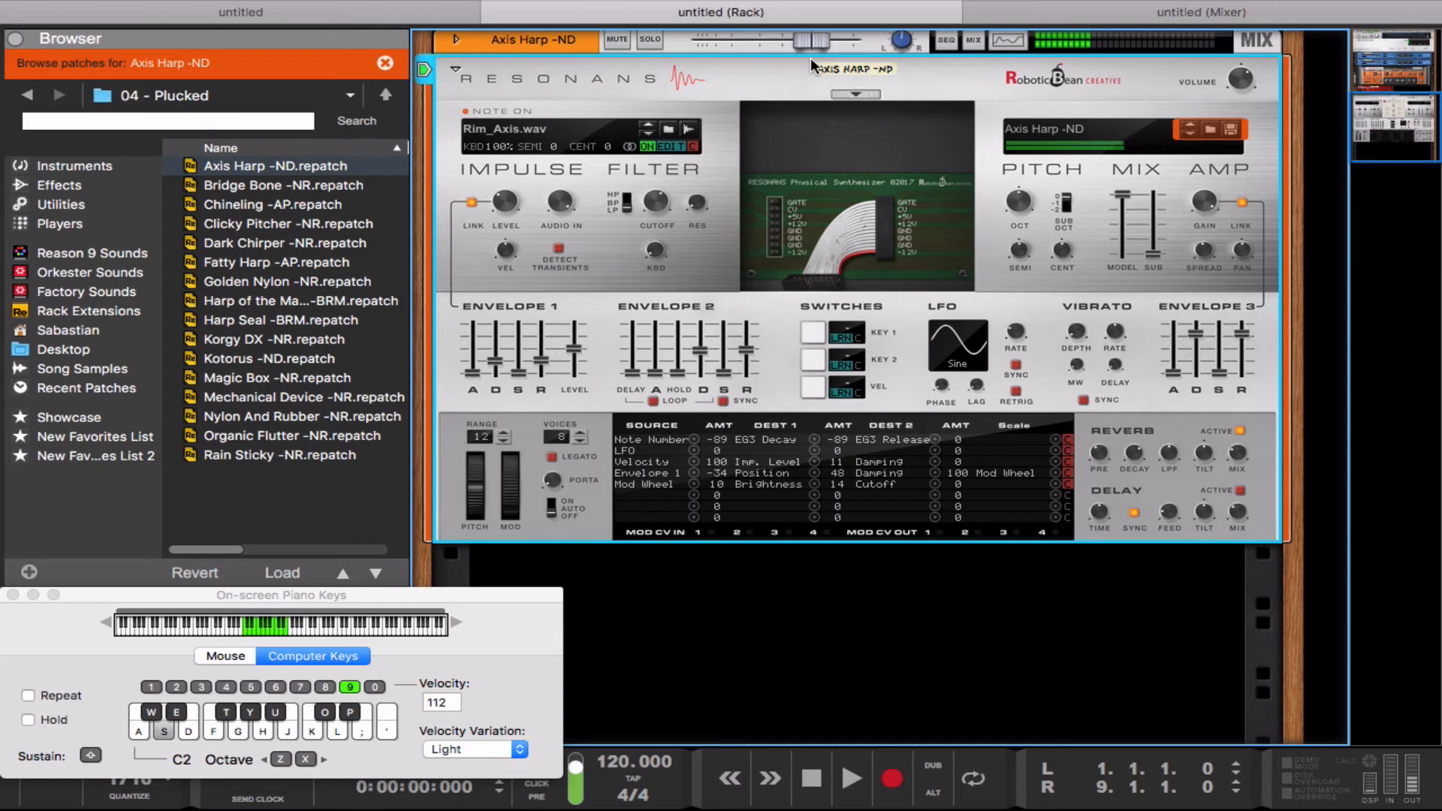
Step: Switch the resonator model back to Modal Resonator and play notes from C2 and C1, finishing with the keyboard at C2
{"action": "left_click", "coordinate": [854, 90]}
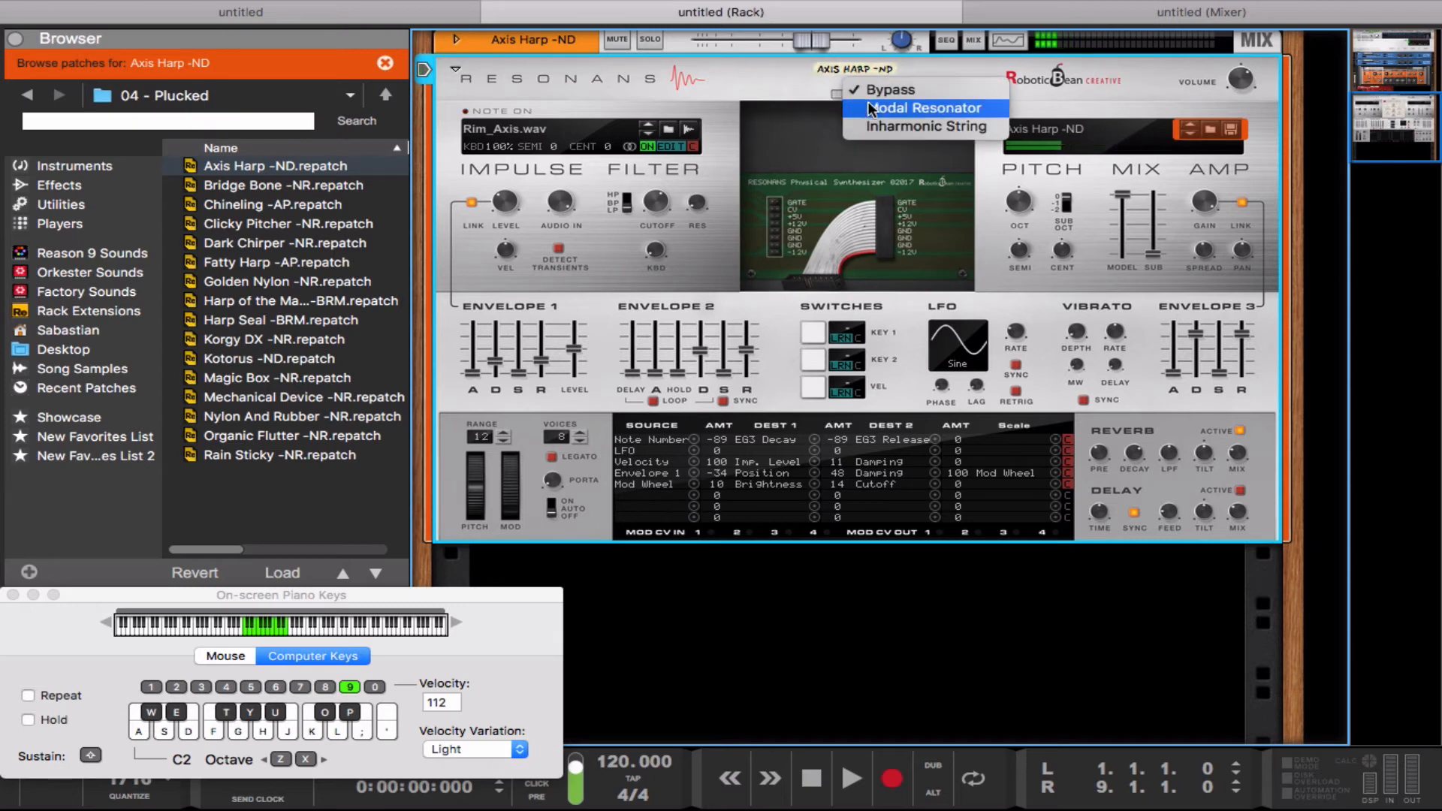
{"action": "left_click", "coordinate": [867, 109]}
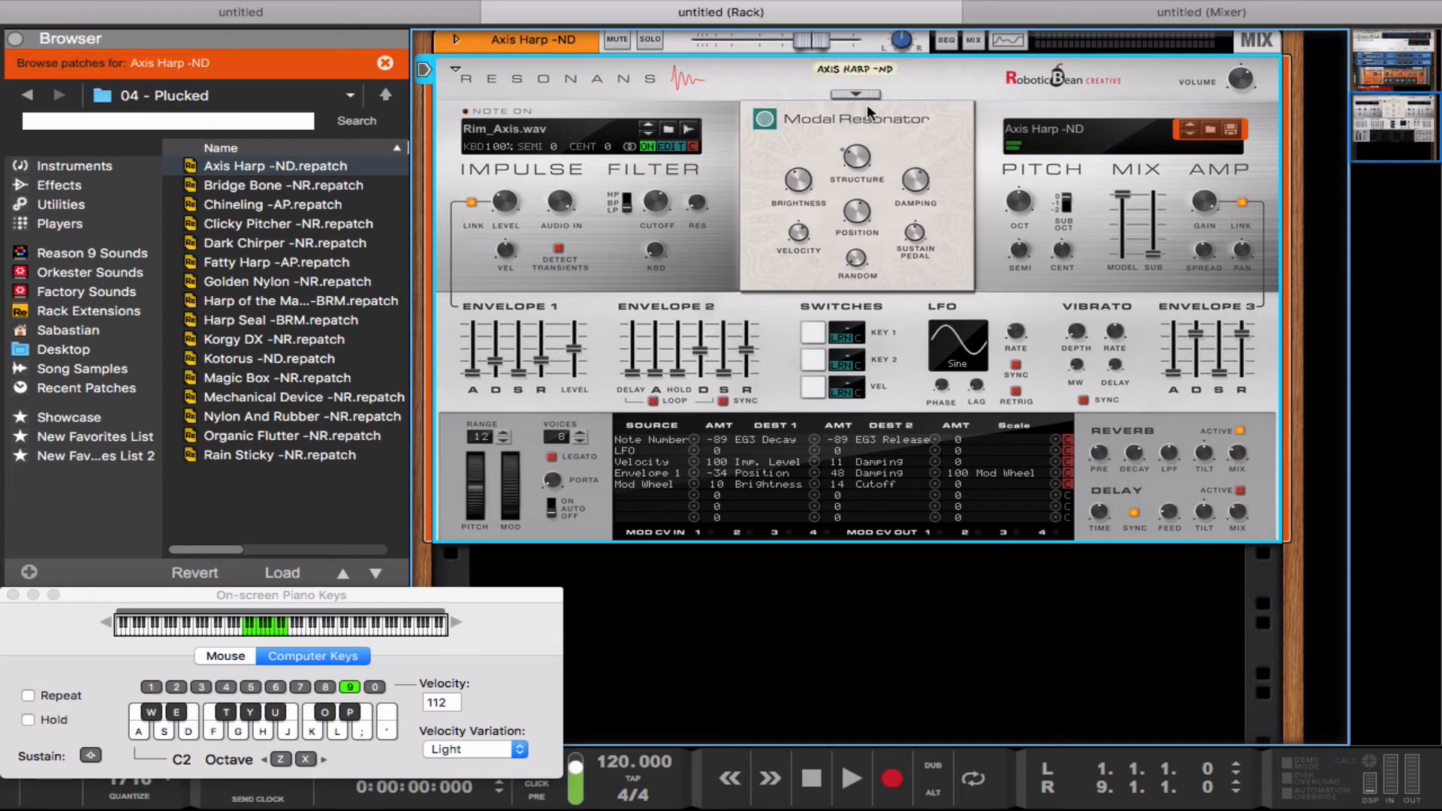
{"action": "key", "text": "d"}
{"action": "key", "text": "g"}
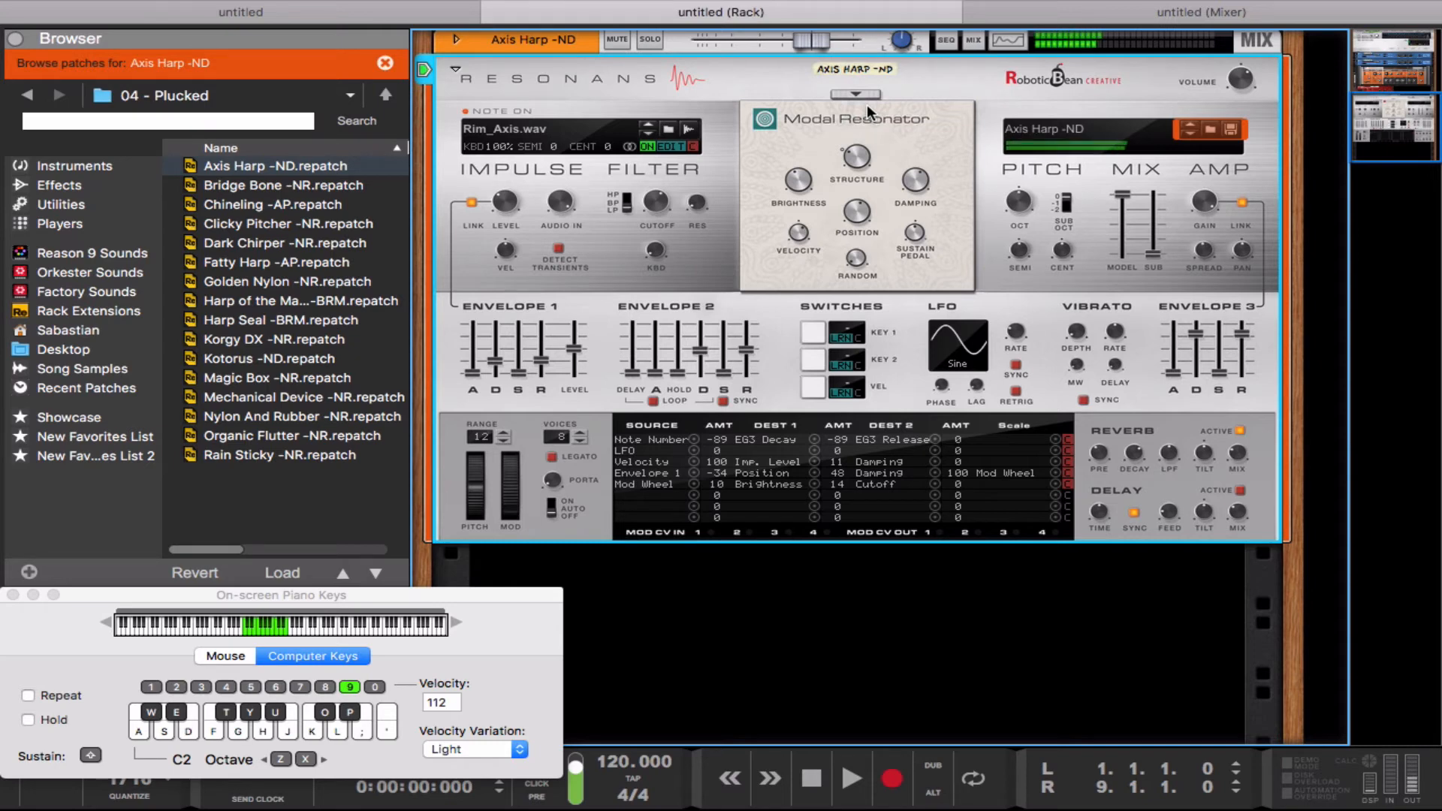
{"action": "key", "text": "z"}
{"action": "key", "text": "a"}
{"action": "key", "text": "g"}
{"action": "key", "text": "k"}
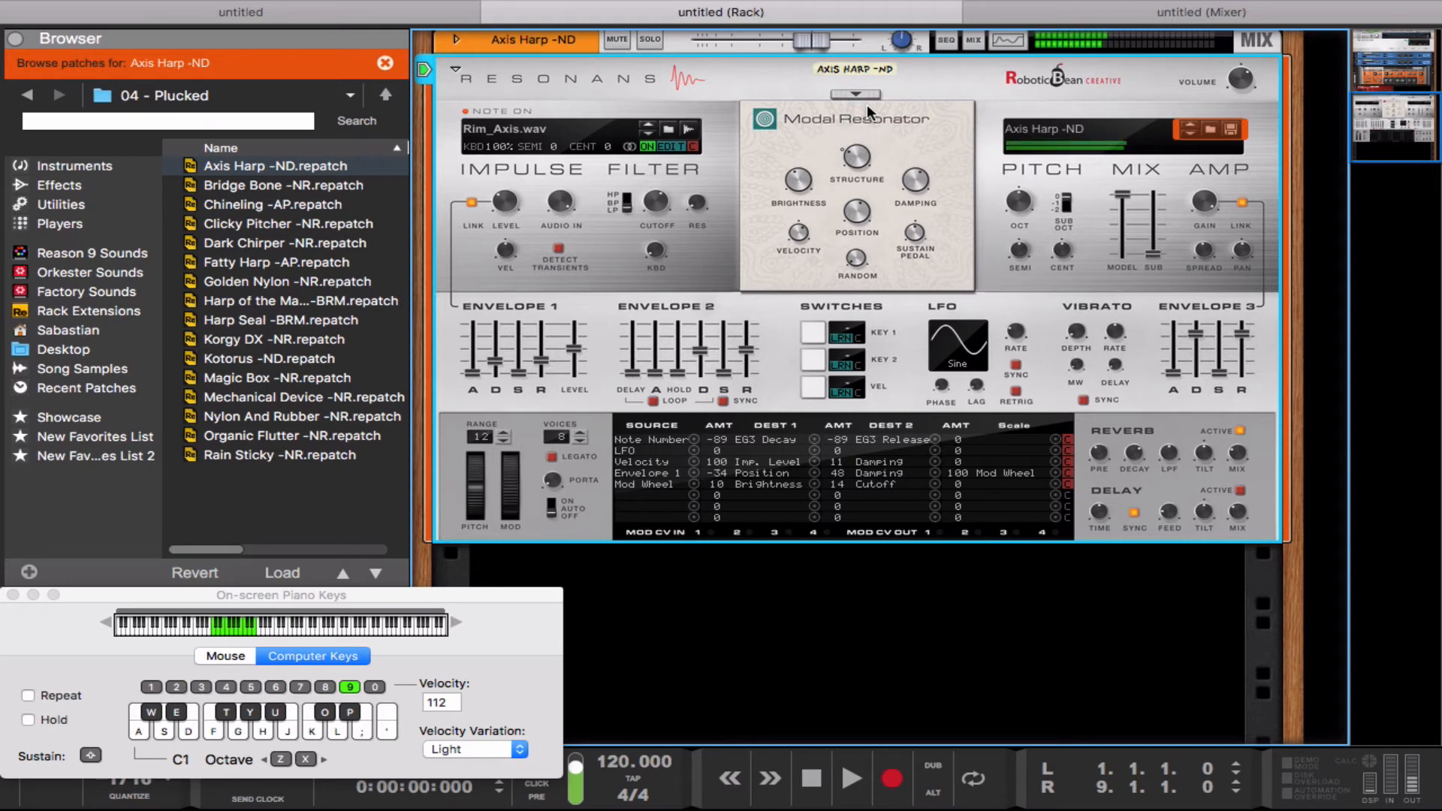
{"action": "key", "text": "x"}
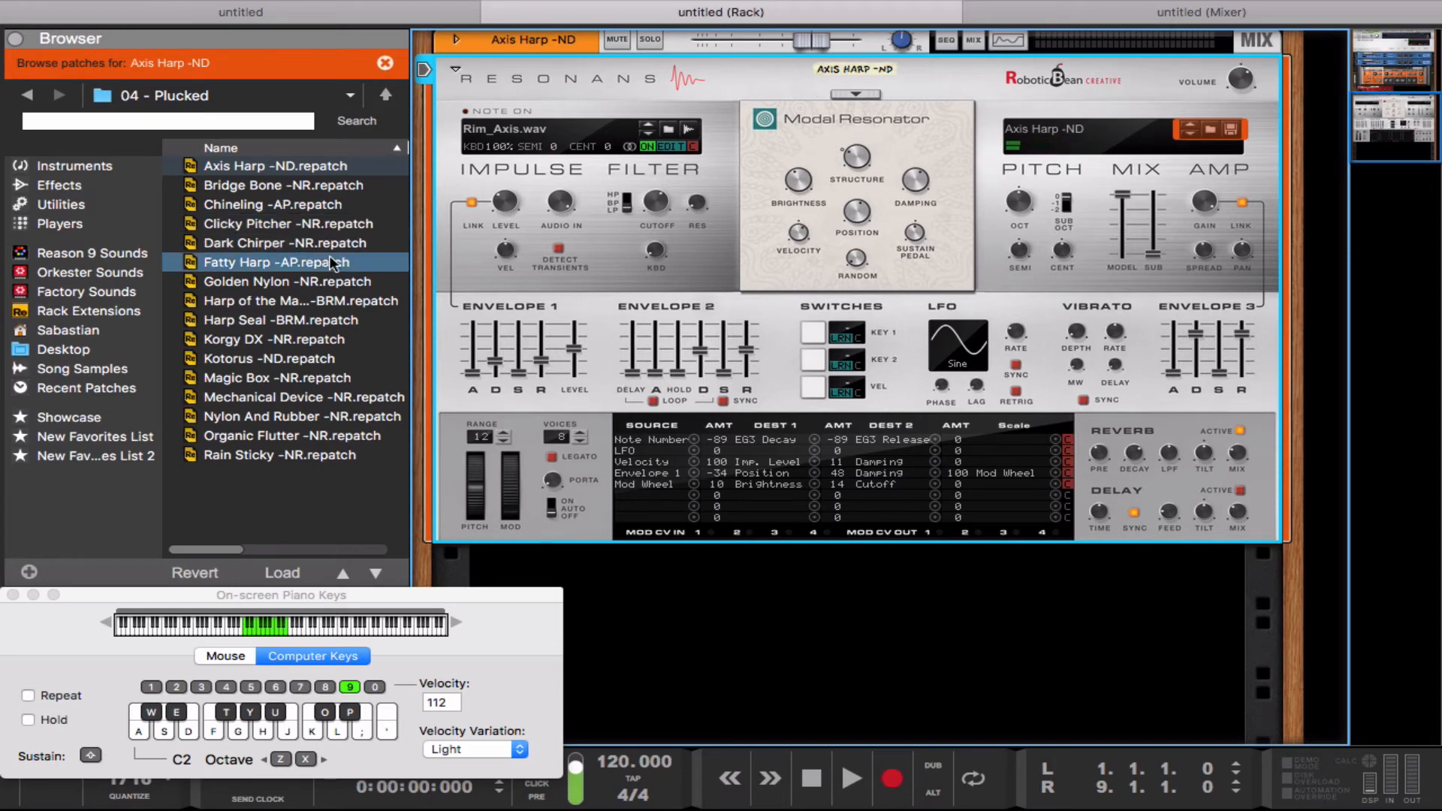
Step: Load the Clicky Pitcher -NR patch and play notes from C2 and C1
{"action": "left_click", "coordinate": [299, 241]}
{"action": "left_click", "coordinate": [290, 223]}
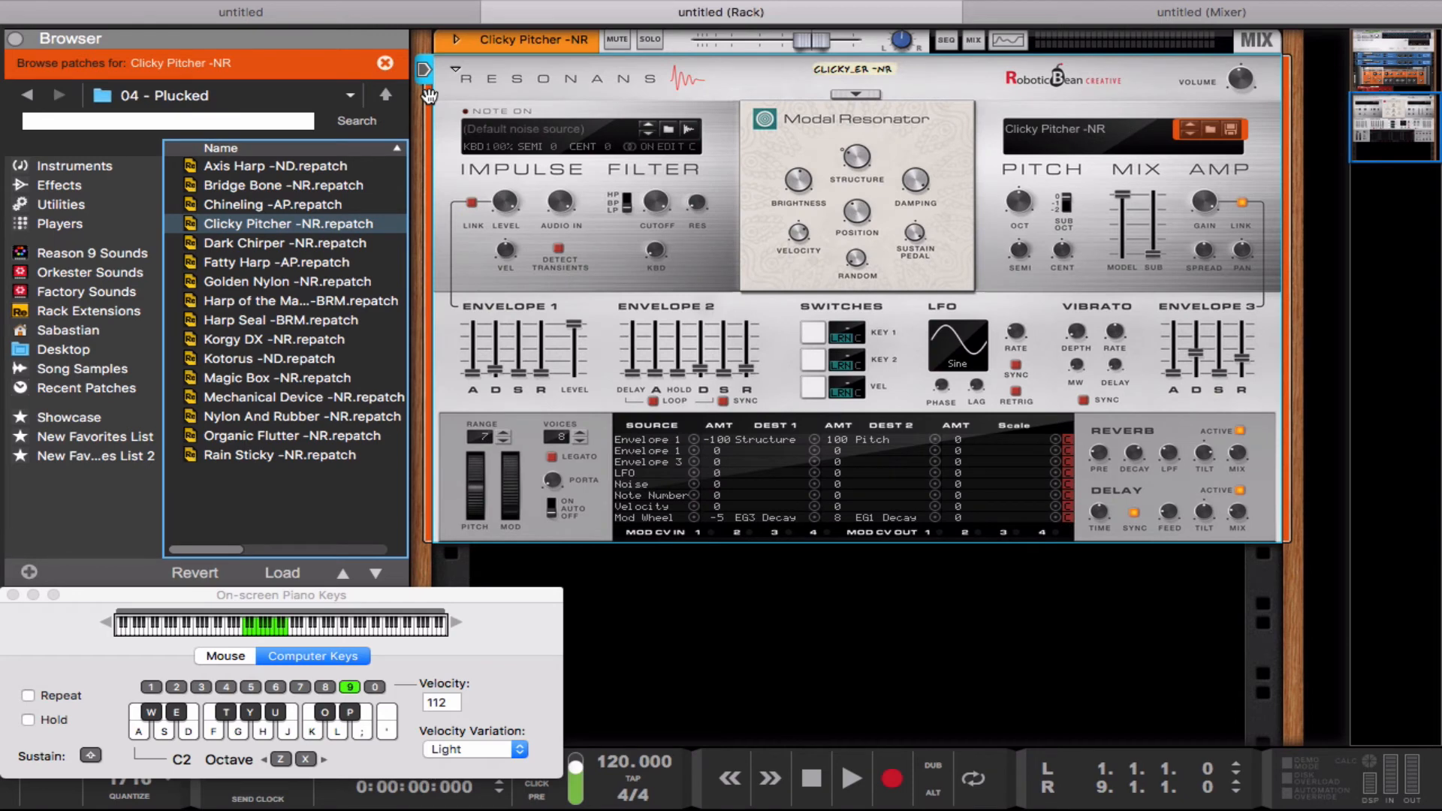
{"action": "key", "text": "a"}
{"action": "key", "text": "a"}
{"action": "key", "text": "z"}
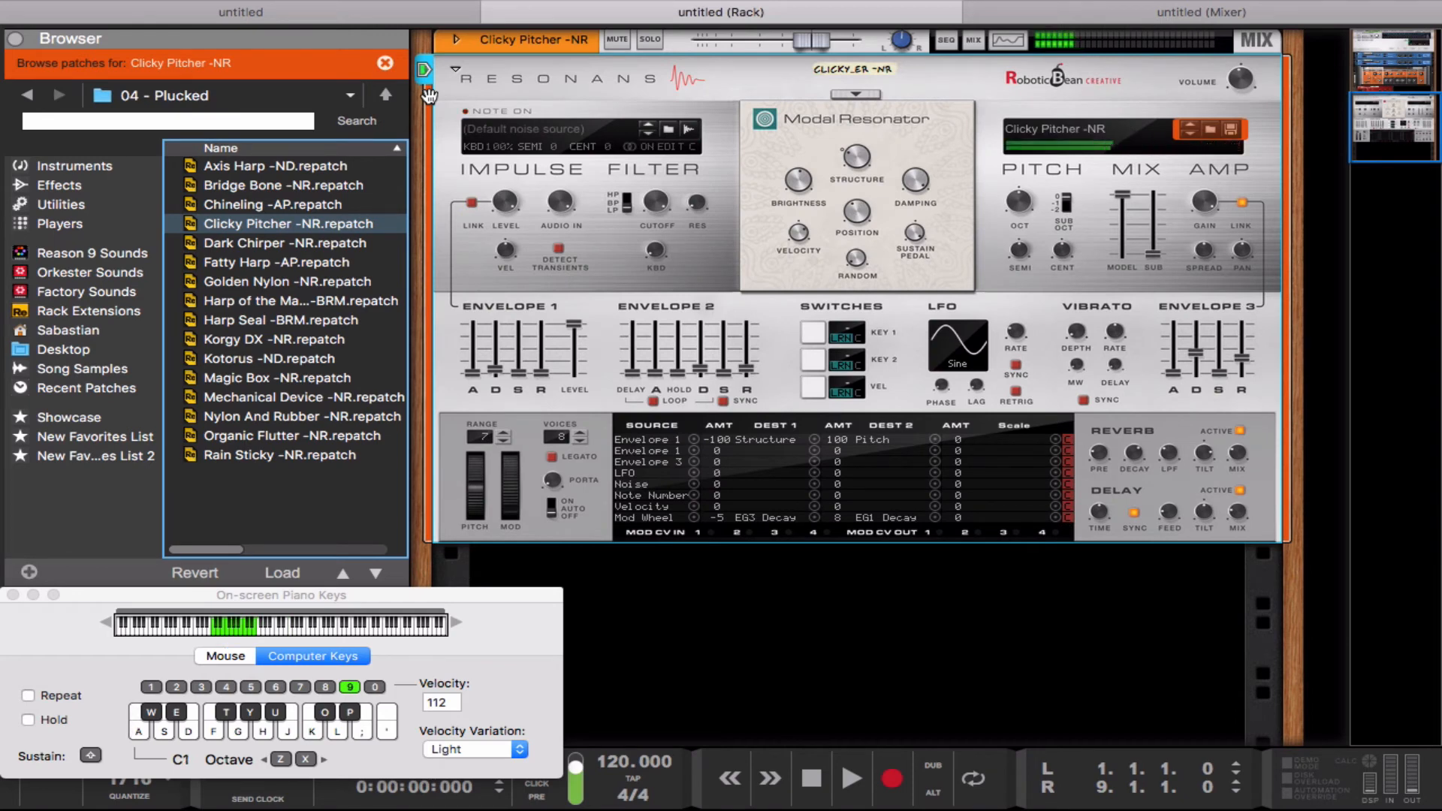
{"action": "key", "text": "l"}
{"action": "key", "text": "a"}
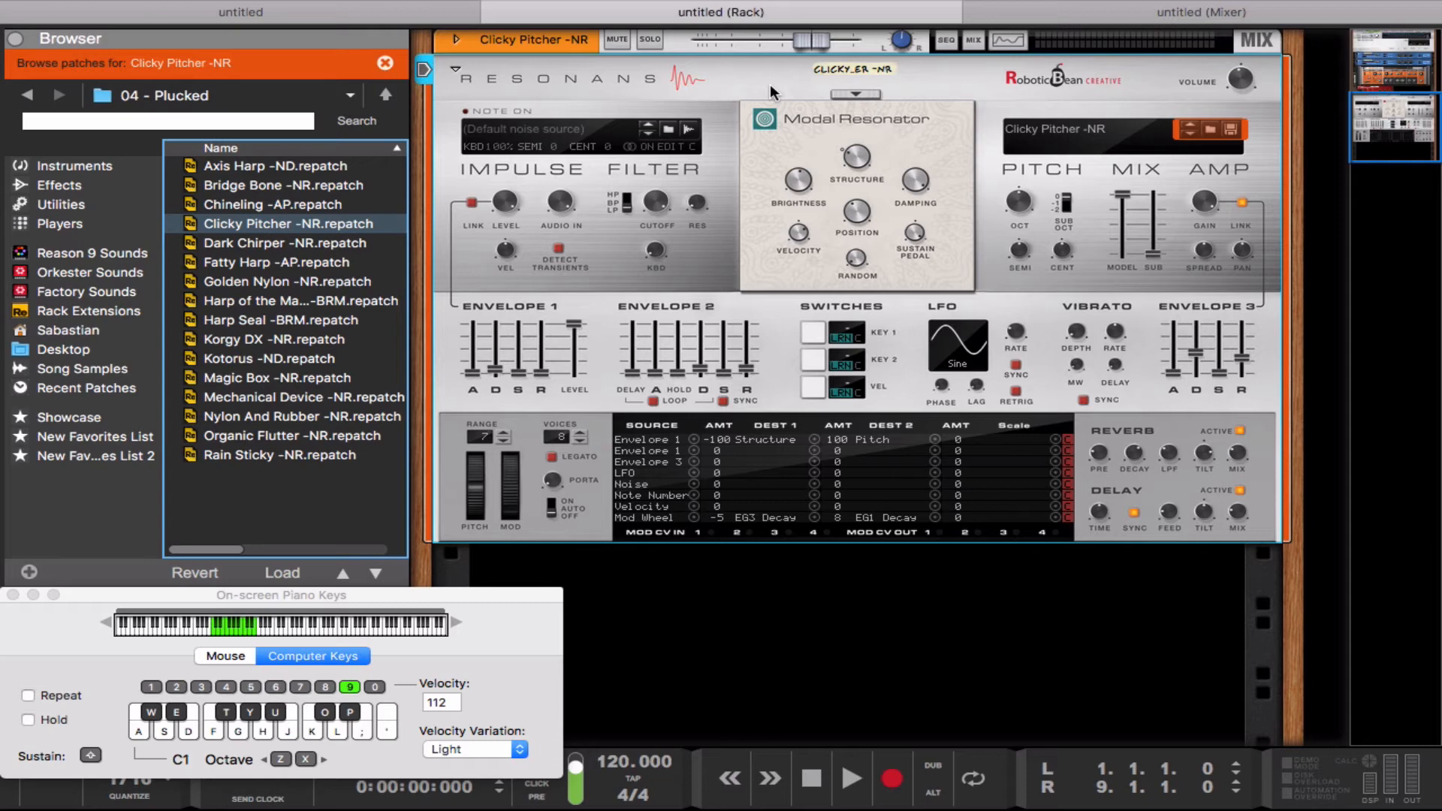
Step: Lower the device's mixer channel level to -5.38 dB while playing notes
{"action": "key", "text": "d"}
{"action": "left_click_drag", "start_coordinate": [802, 36], "coordinate": [778, 34]}
{"action": "key", "text": "a"}
{"action": "key", "text": "g"}
{"action": "key", "text": "l"}
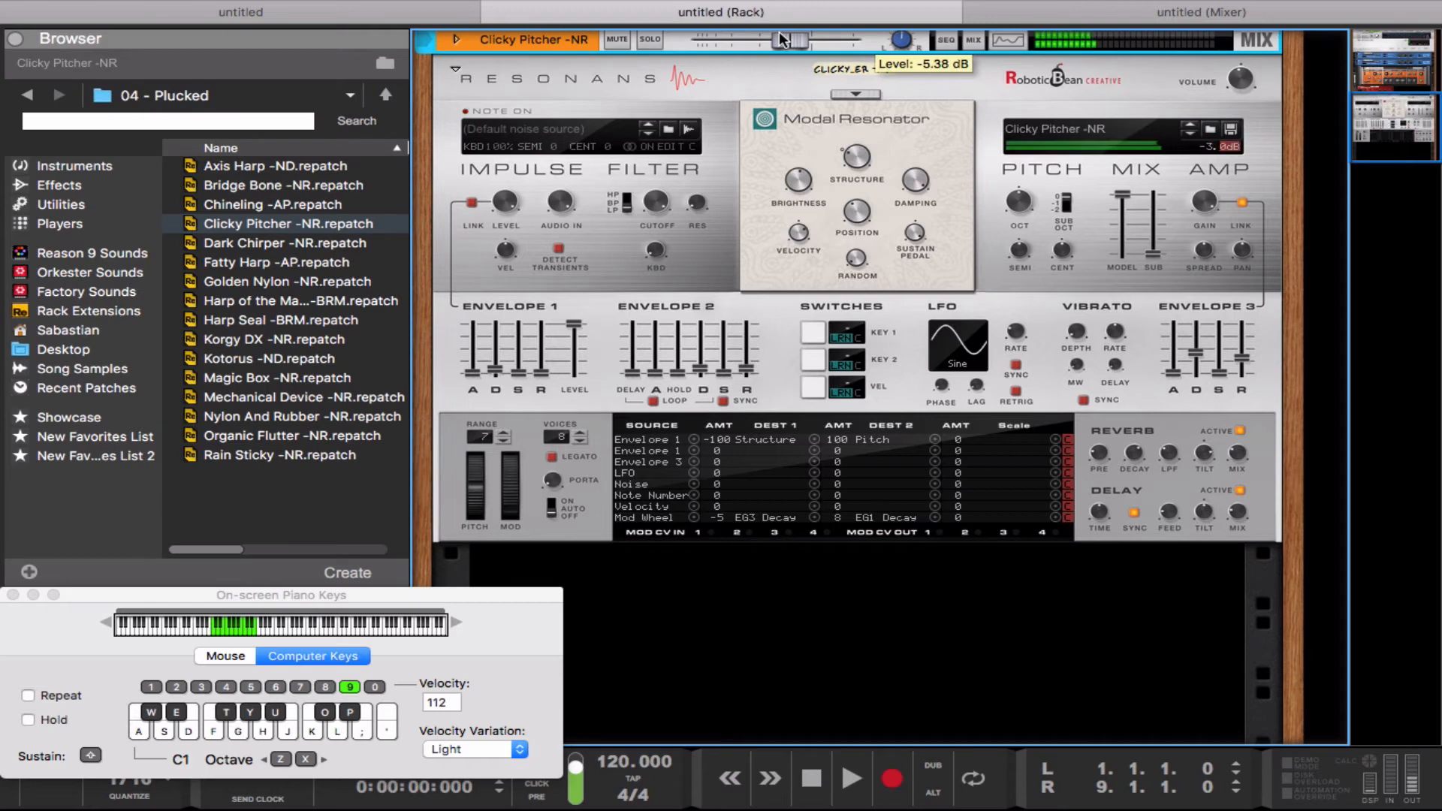
Step: Raise the mod wheel to 100% and play notes to hear its effect on Clicky Pitcher -NR
{"action": "left_click_drag", "start_coordinate": [510, 514], "coordinate": [498, 420]}
{"action": "key", "text": "d"}
{"action": "key", "text": "d"}
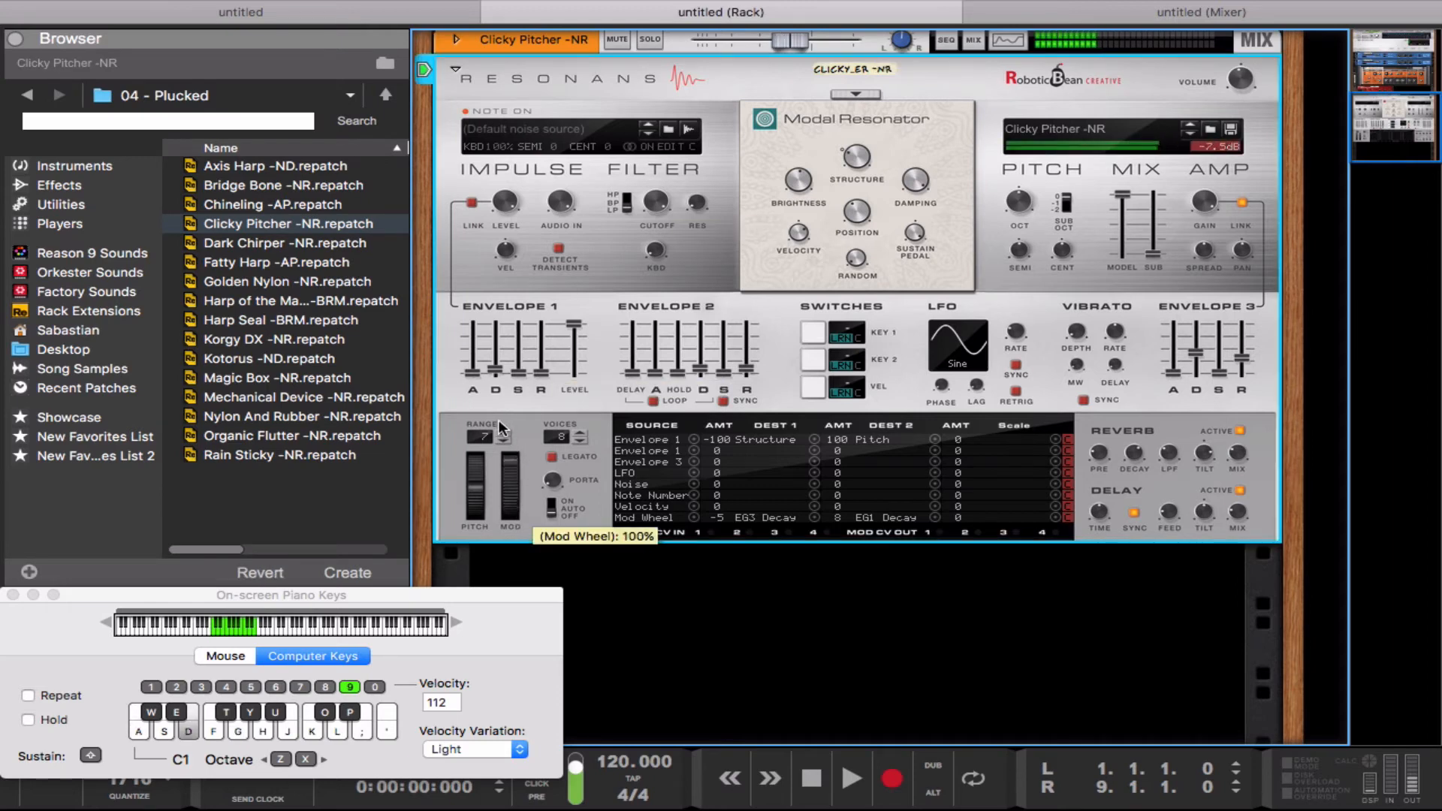
Step: Load the Fatty Harp -AP patch and play notes up to the C2 octave while bringing the mod wheel down
{"action": "left_click", "coordinate": [327, 284]}
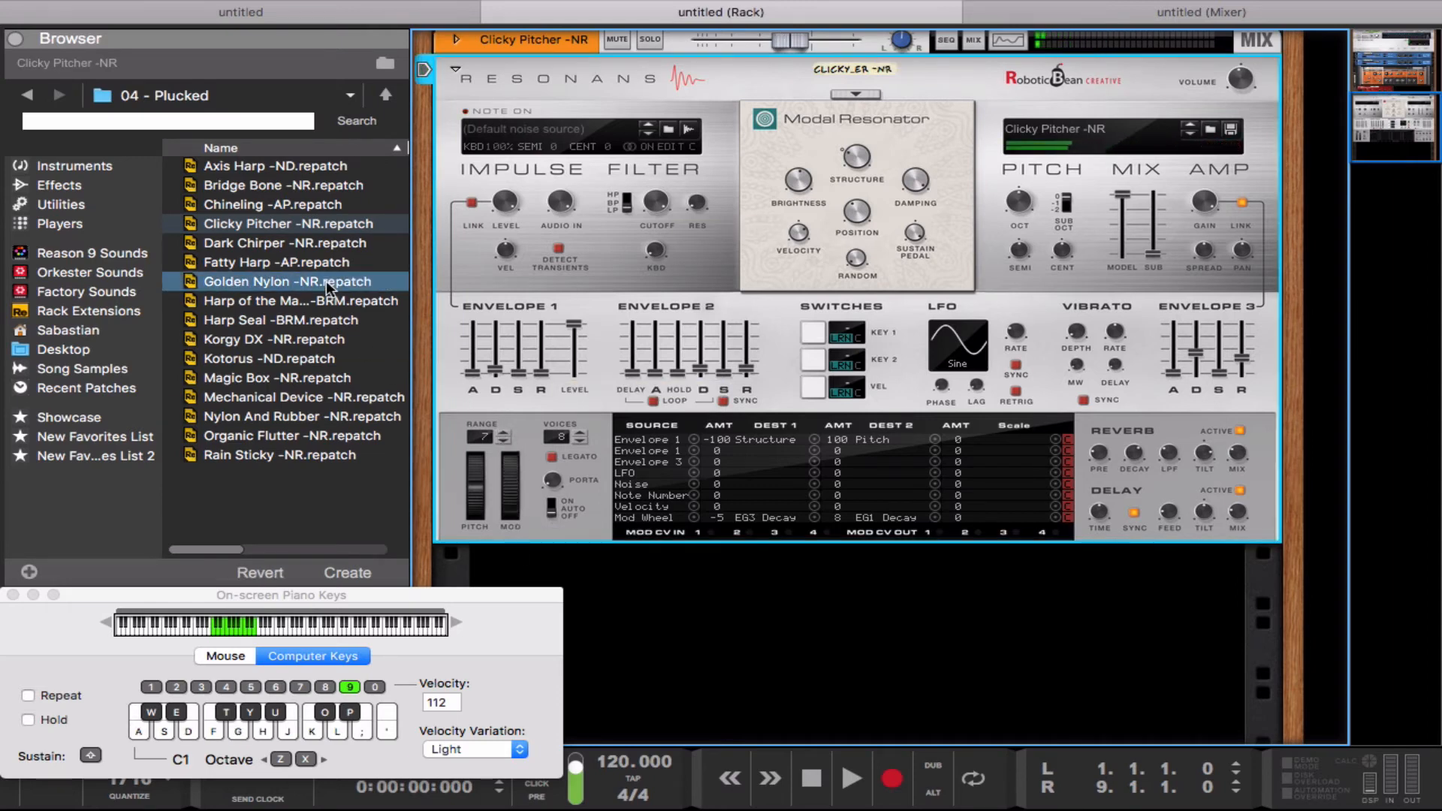
{"action": "left_click", "coordinate": [287, 264]}
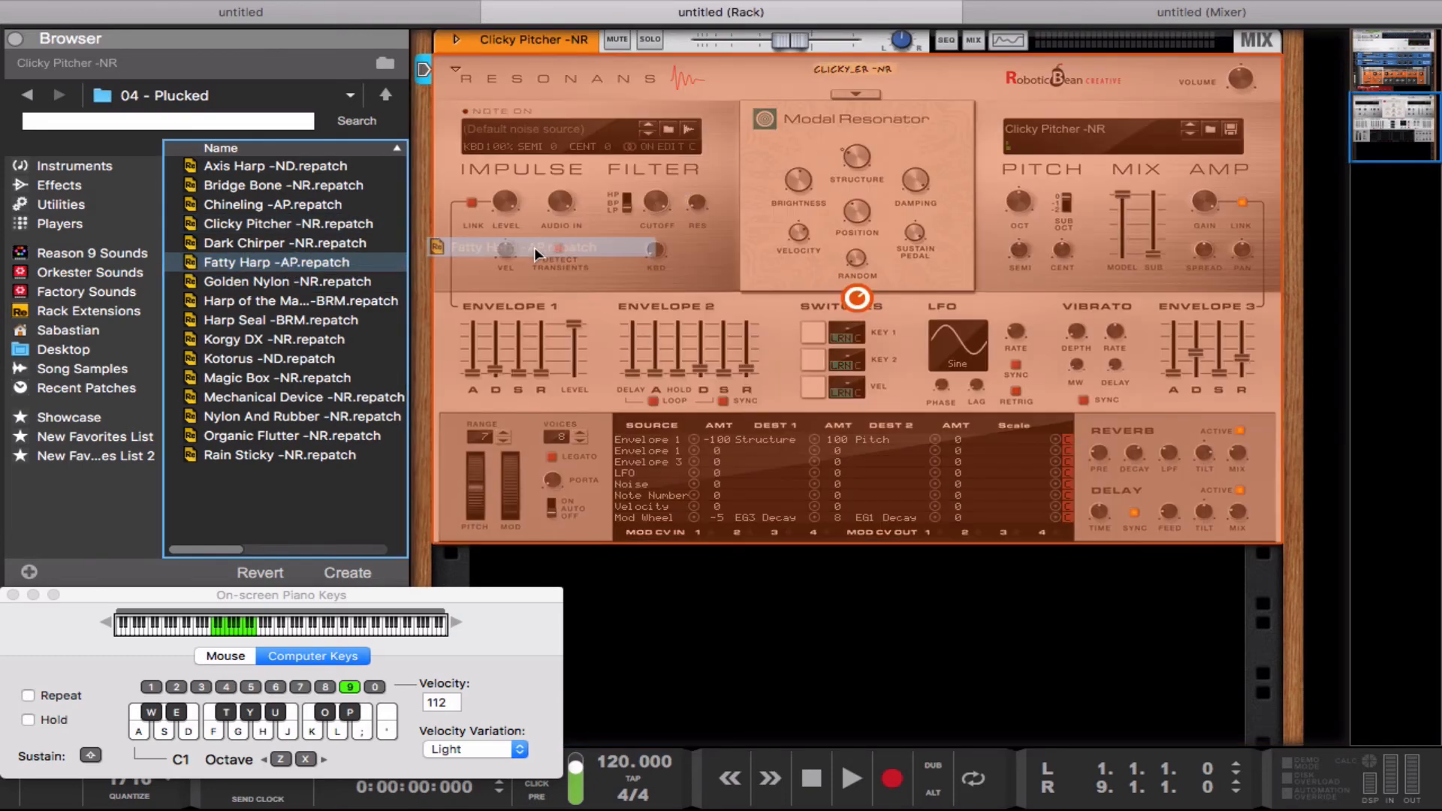
{"action": "key", "text": "d"}
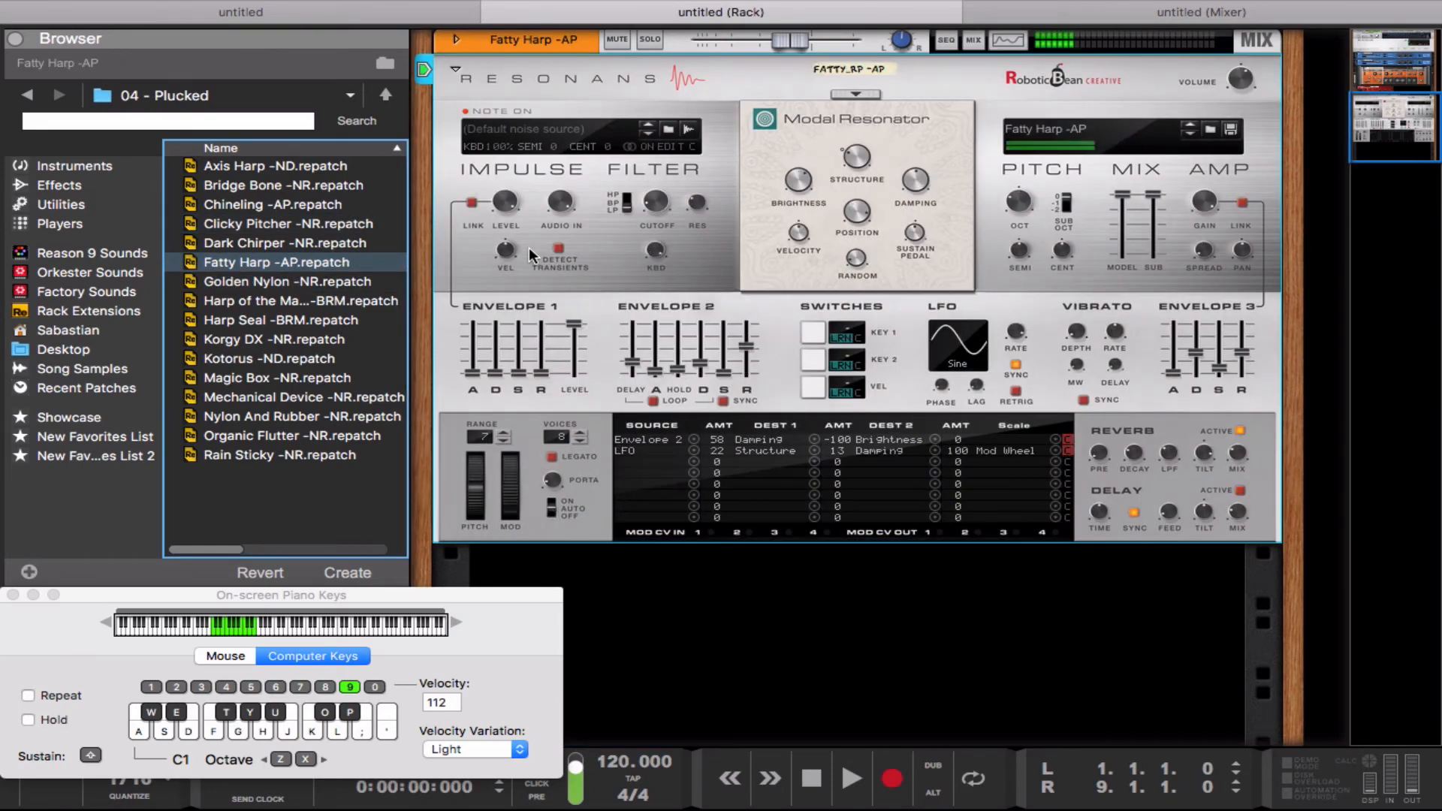
{"action": "key", "text": "x"}
{"action": "key", "text": "a"}
{"action": "key", "text": "g"}
{"action": "key", "text": "g"}
{"action": "left_click_drag", "start_coordinate": [509, 456], "coordinate": [514, 558]}
{"action": "key", "text": "g"}
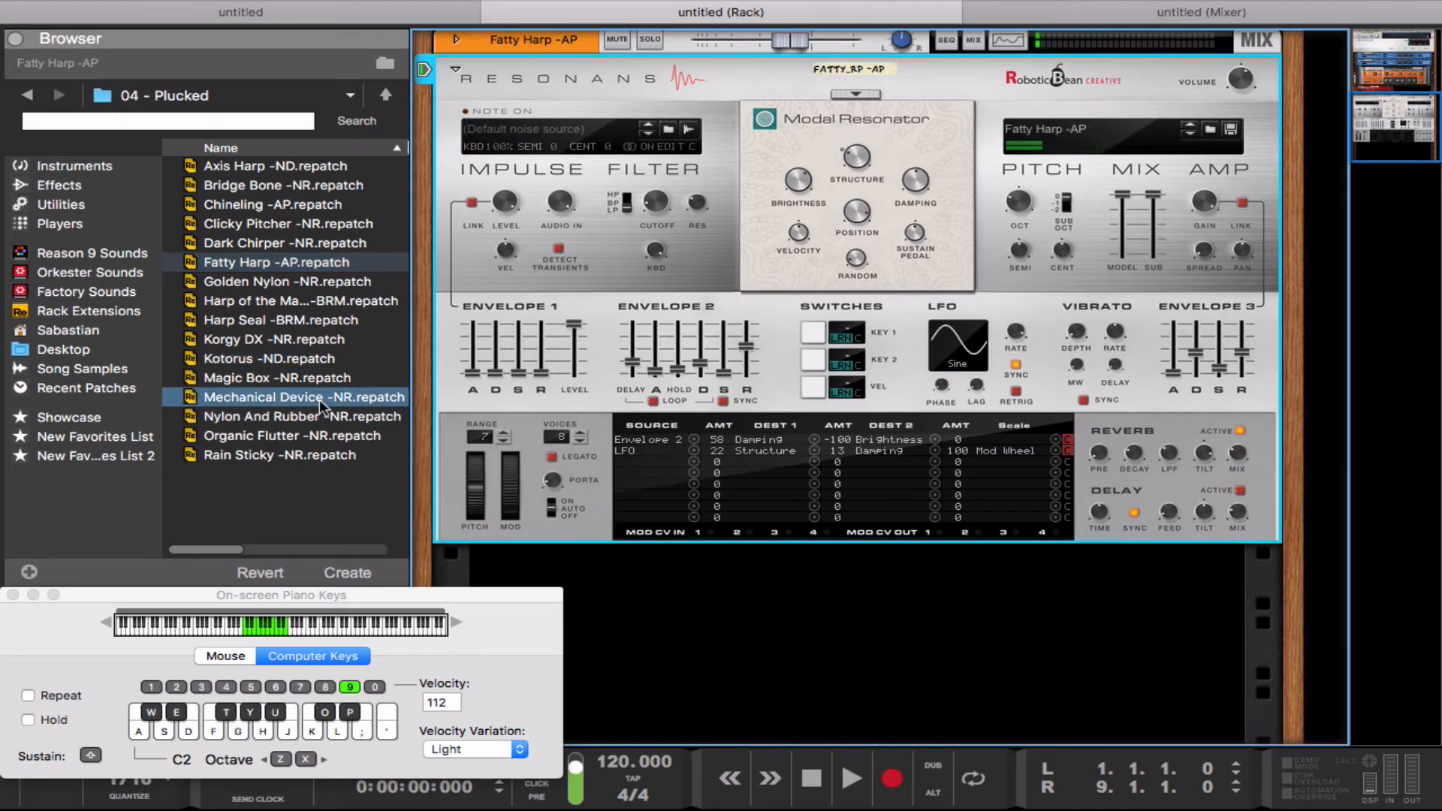
Step: Load the Nylon And Rubber -NR patch, play notes and move the mod wheel
{"action": "double_click", "coordinate": [314, 412]}
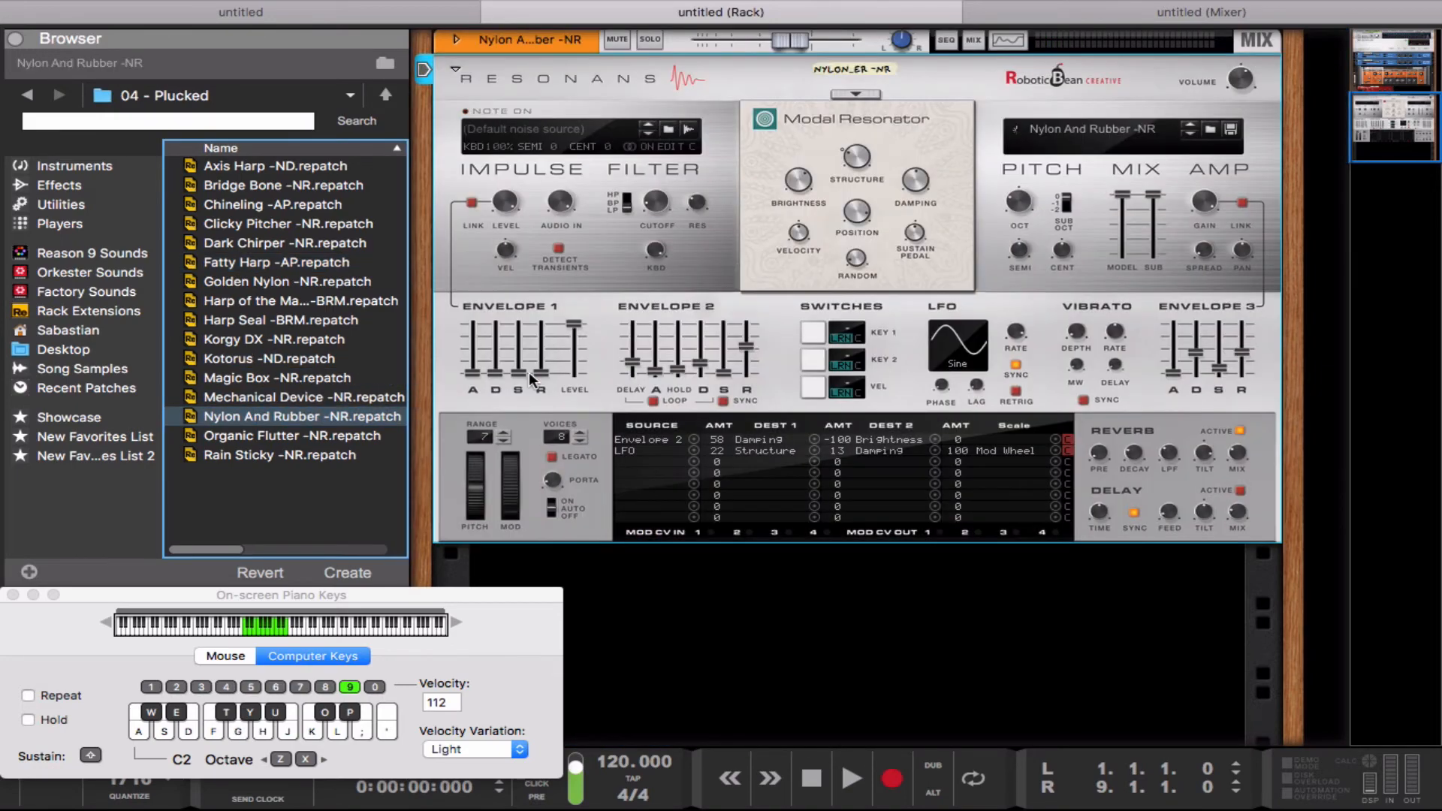
{"action": "key", "text": "g"}
{"action": "key", "text": "k"}
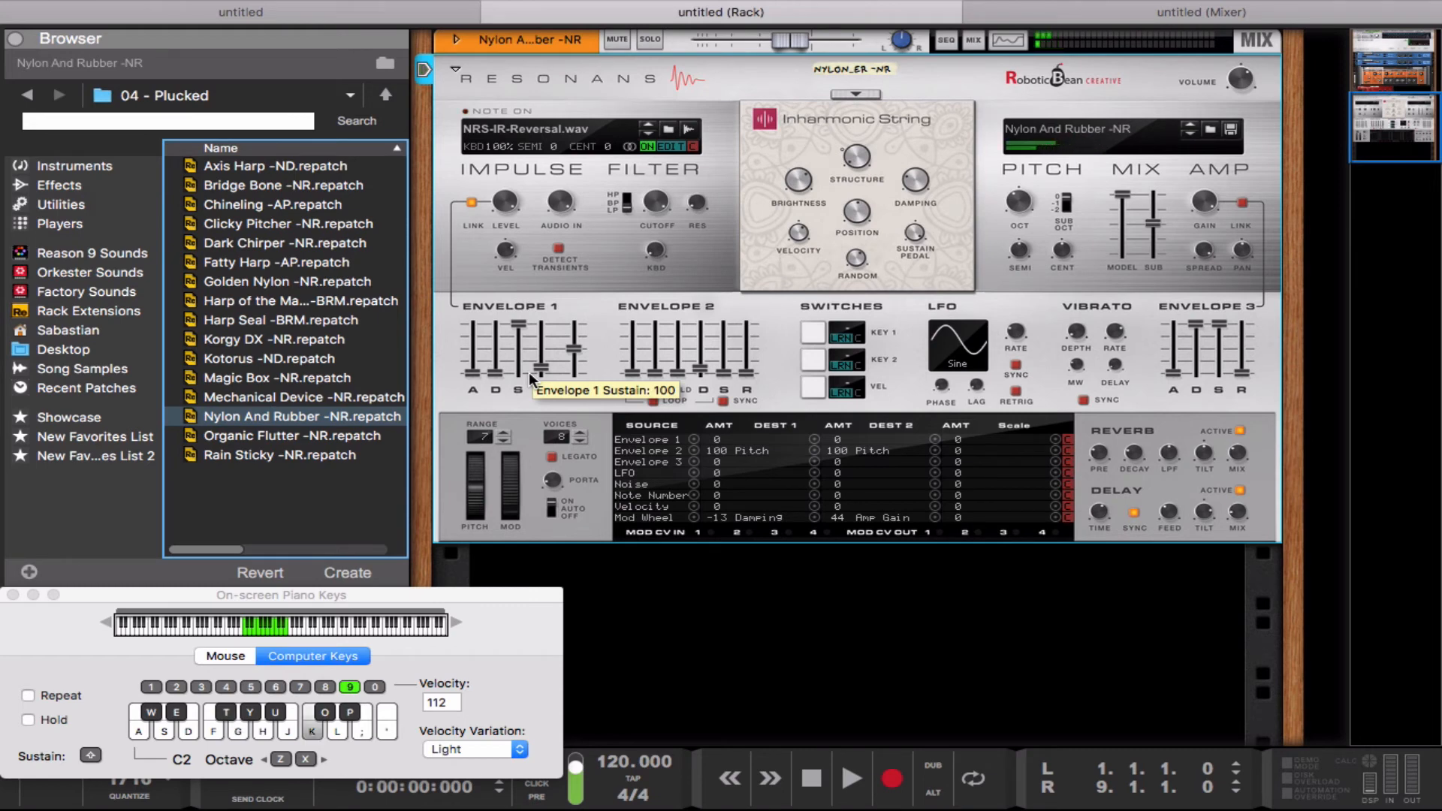
{"action": "key", "text": "d"}
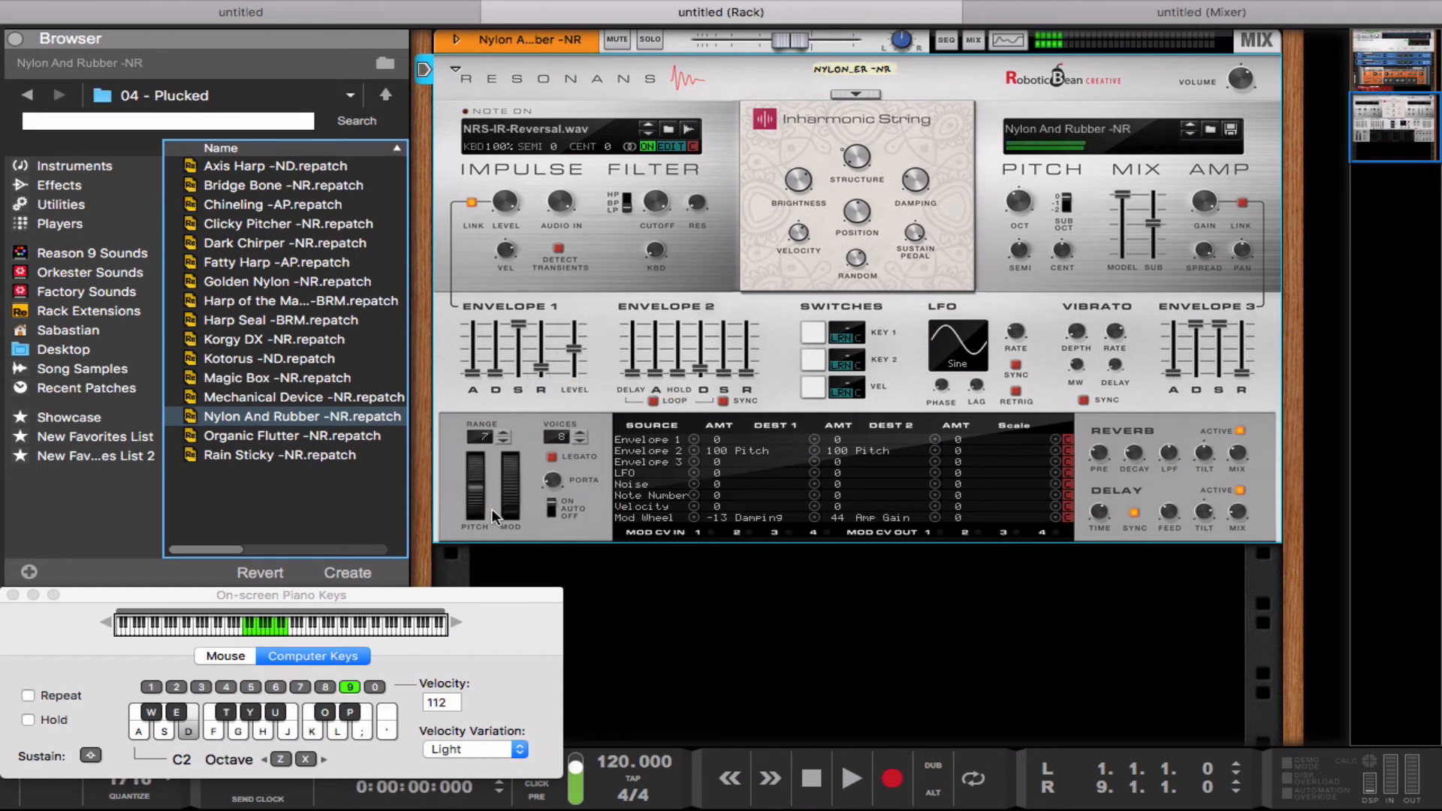
{"action": "mouse_move", "coordinate": [507, 510]}
{"action": "left_mouse_down"}
{"action": "mouse_move", "coordinate": [502, 420]}
{"action": "mouse_move", "coordinate": [500, 505]}
{"action": "left_mouse_up"}
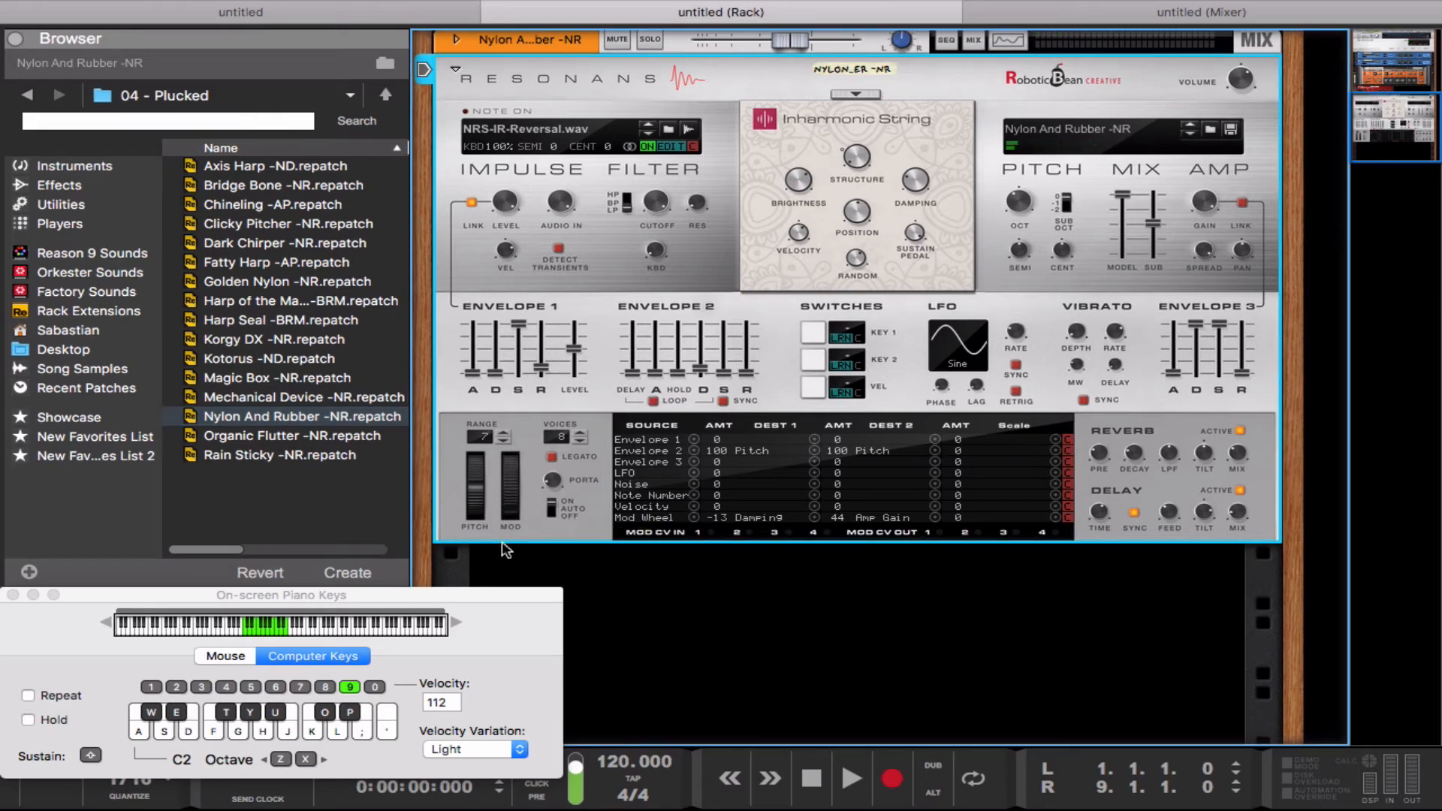
Step: Load the B4 Church -BRM patch from the 03 - Poly folder and play notes to audition it
{"action": "left_click", "coordinate": [387, 95]}
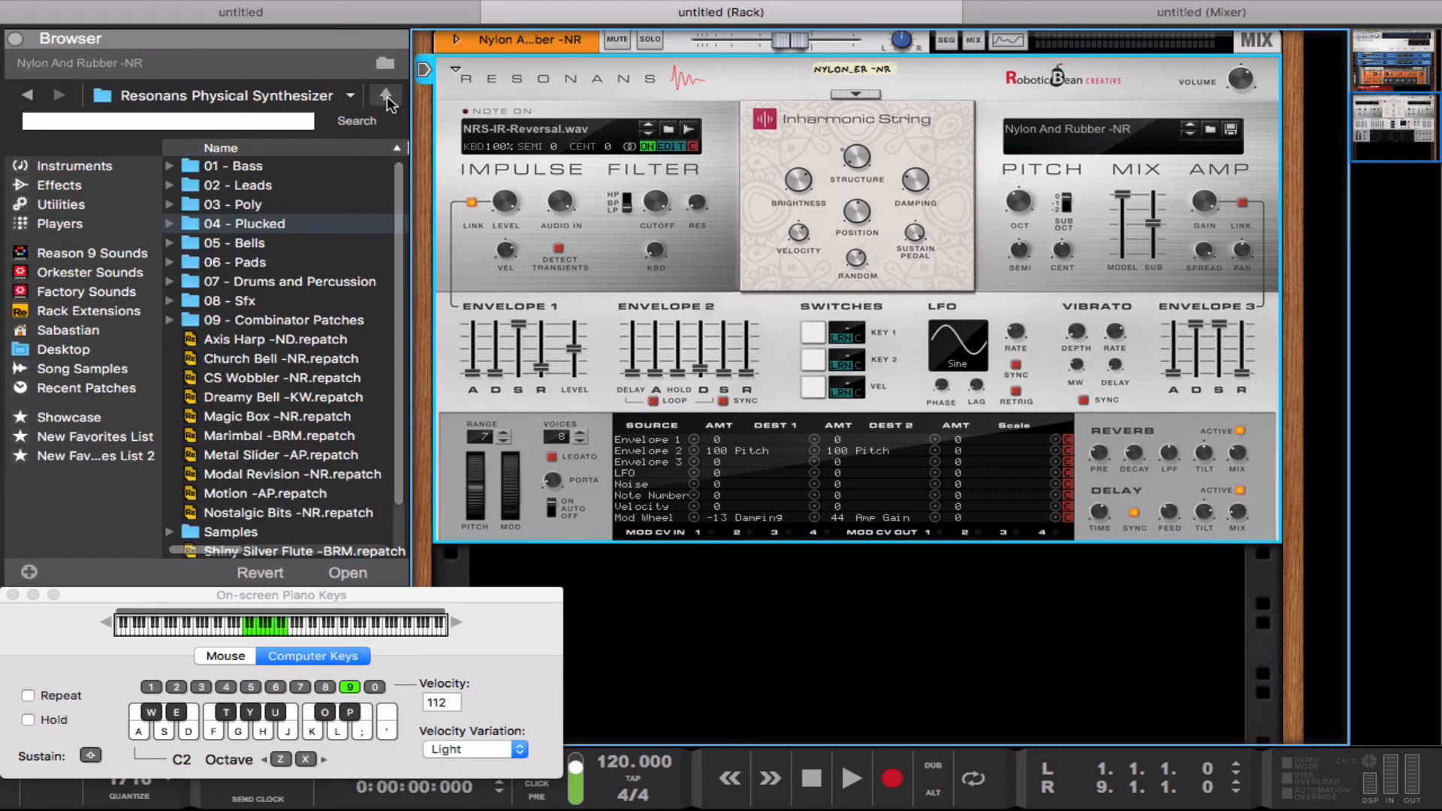
{"action": "double_click", "coordinate": [326, 204]}
{"action": "left_click", "coordinate": [294, 186]}
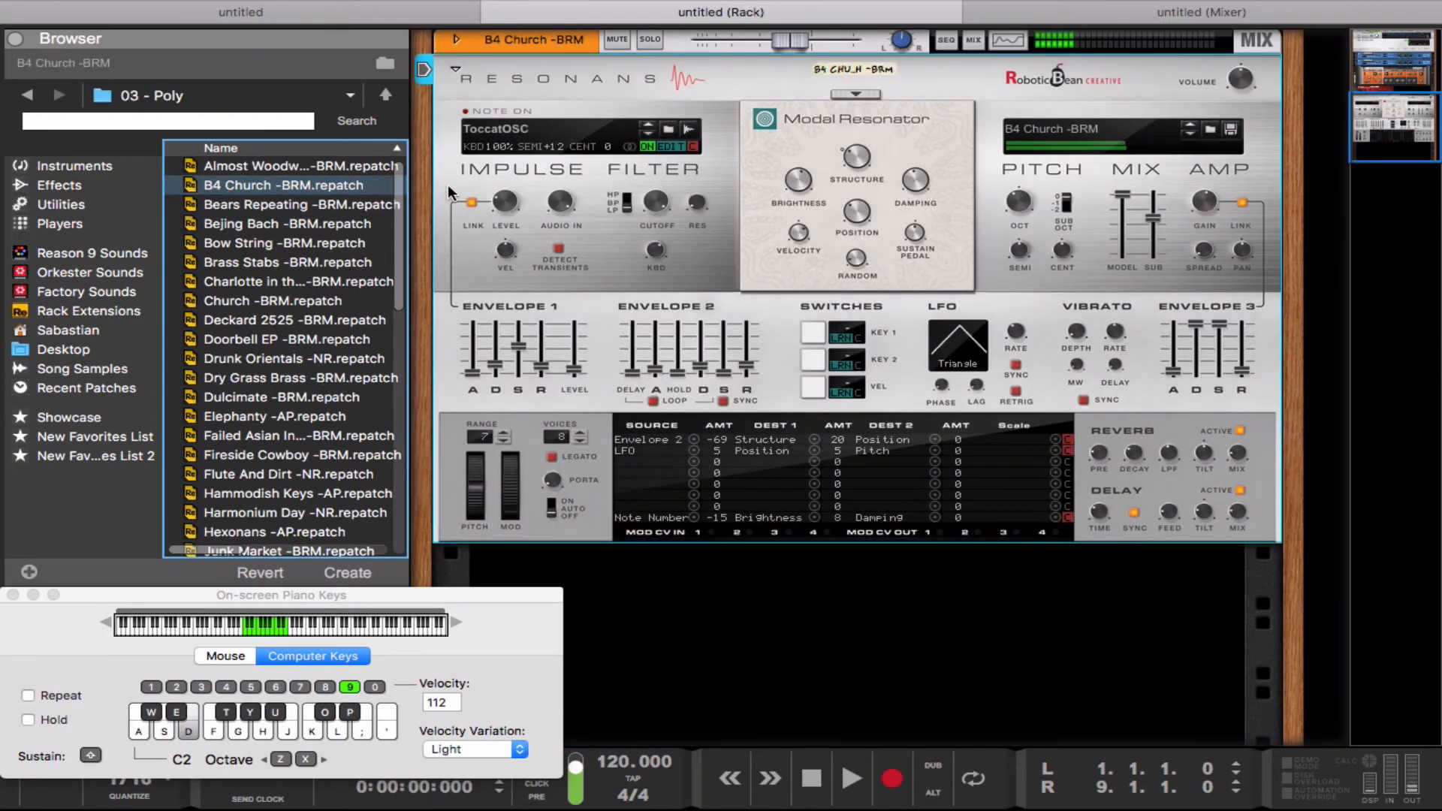
{"action": "key", "text": "k"}
{"action": "key", "text": "l"}
{"action": "key", "text": "a"}
{"action": "key", "text": "g"}
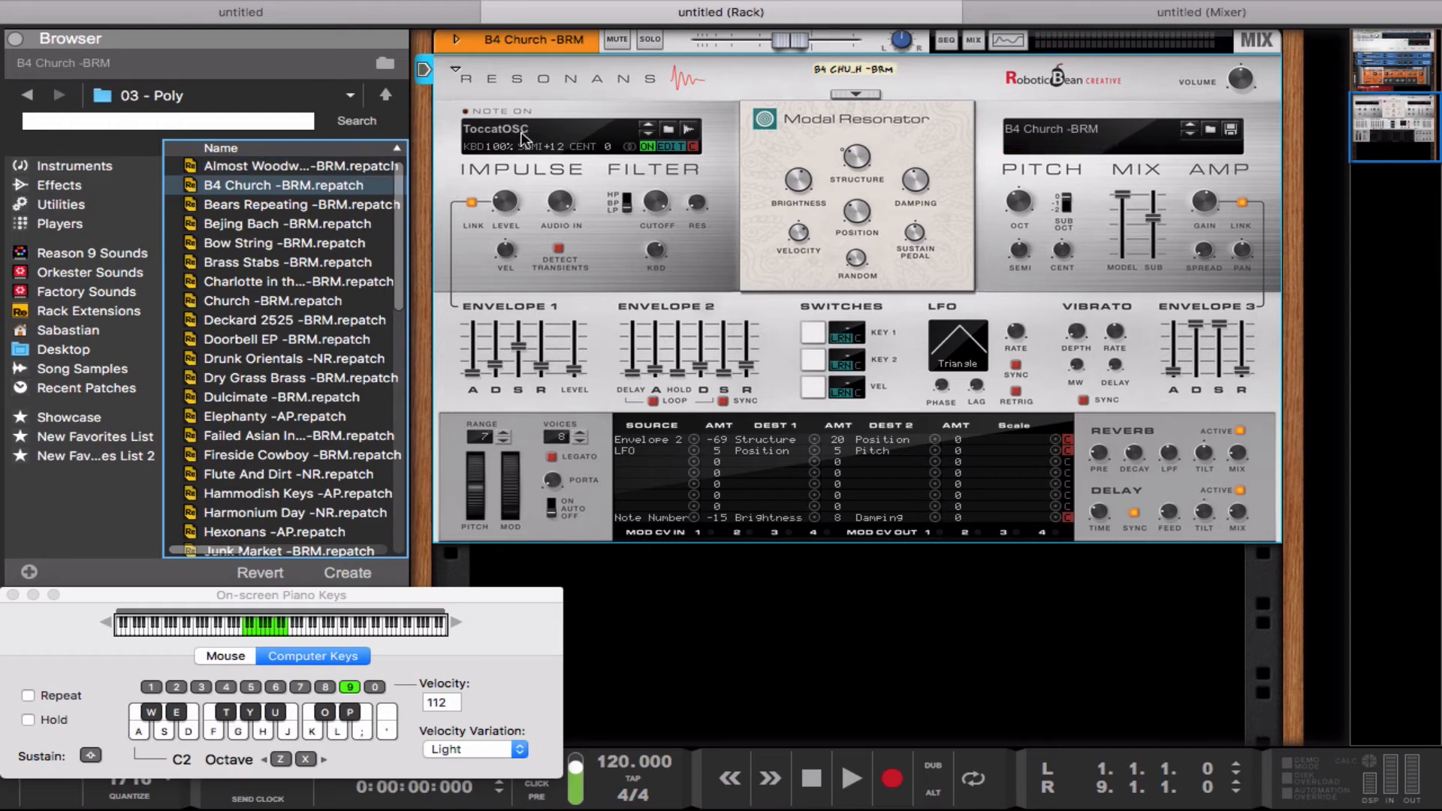
{"action": "key", "text": "a"}
{"action": "key", "text": "l"}
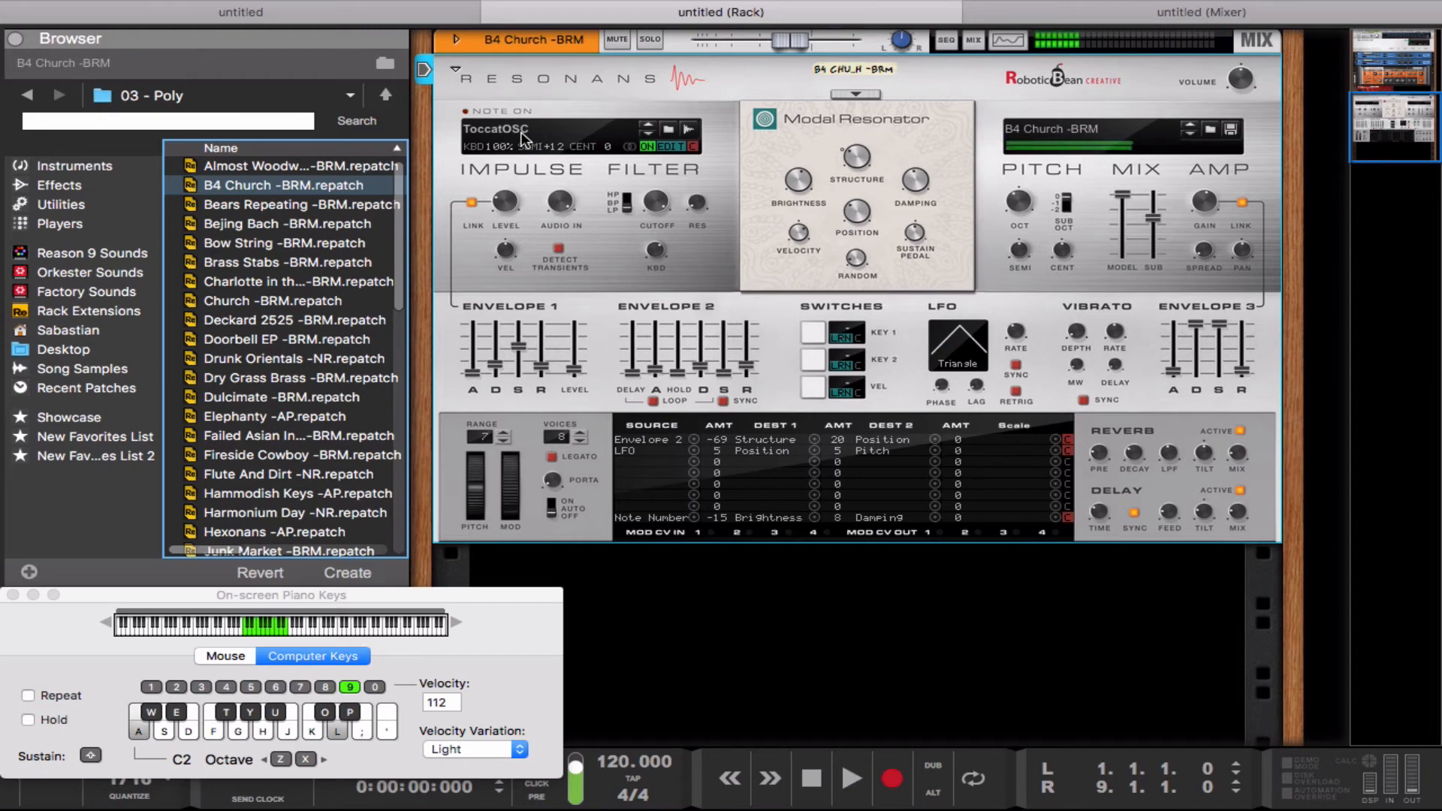
{"action": "key", "text": "g"}
{"action": "key", "text": "d"}
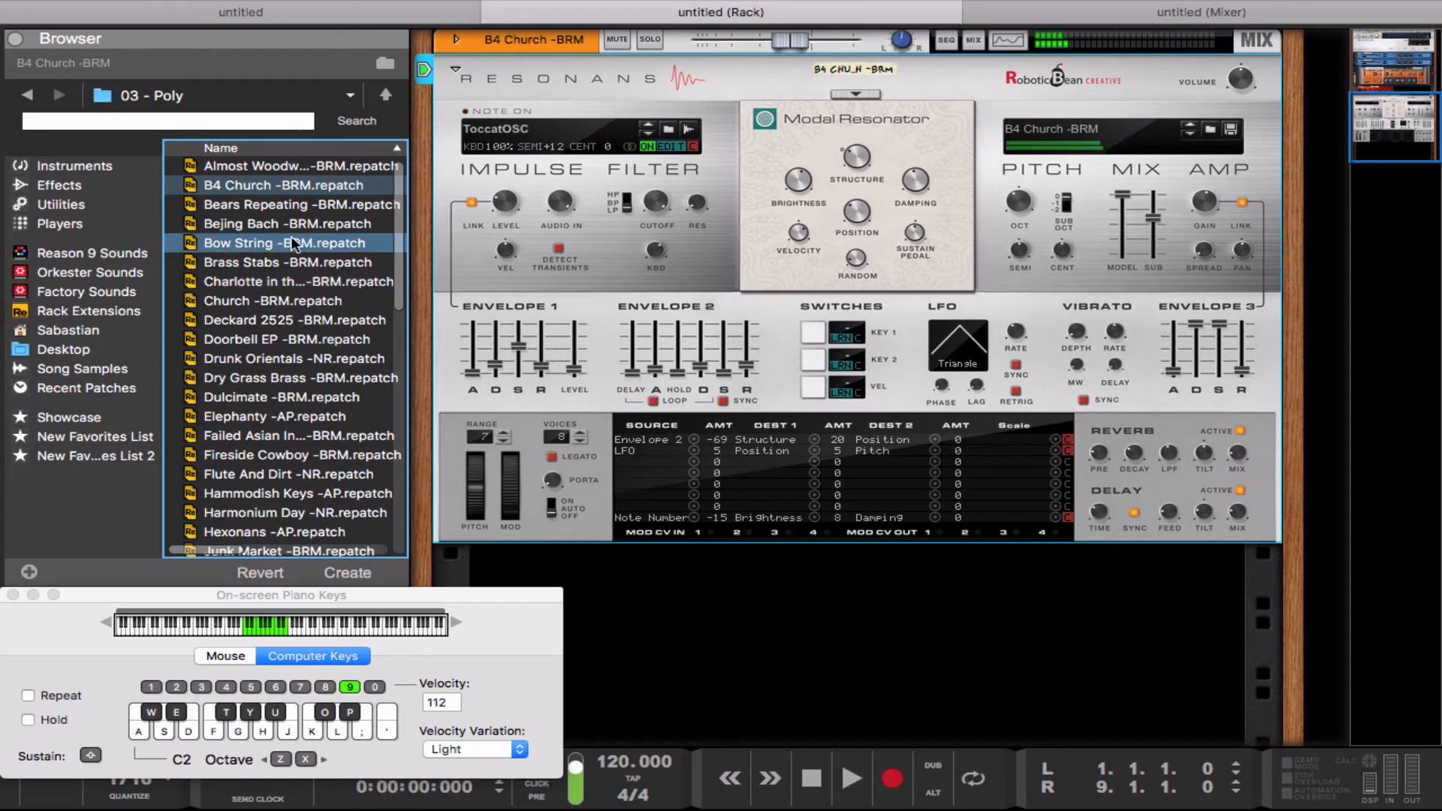
Step: Load the Bears Repeating -BRM patch and play several notes
{"action": "double_click", "coordinate": [259, 212]}
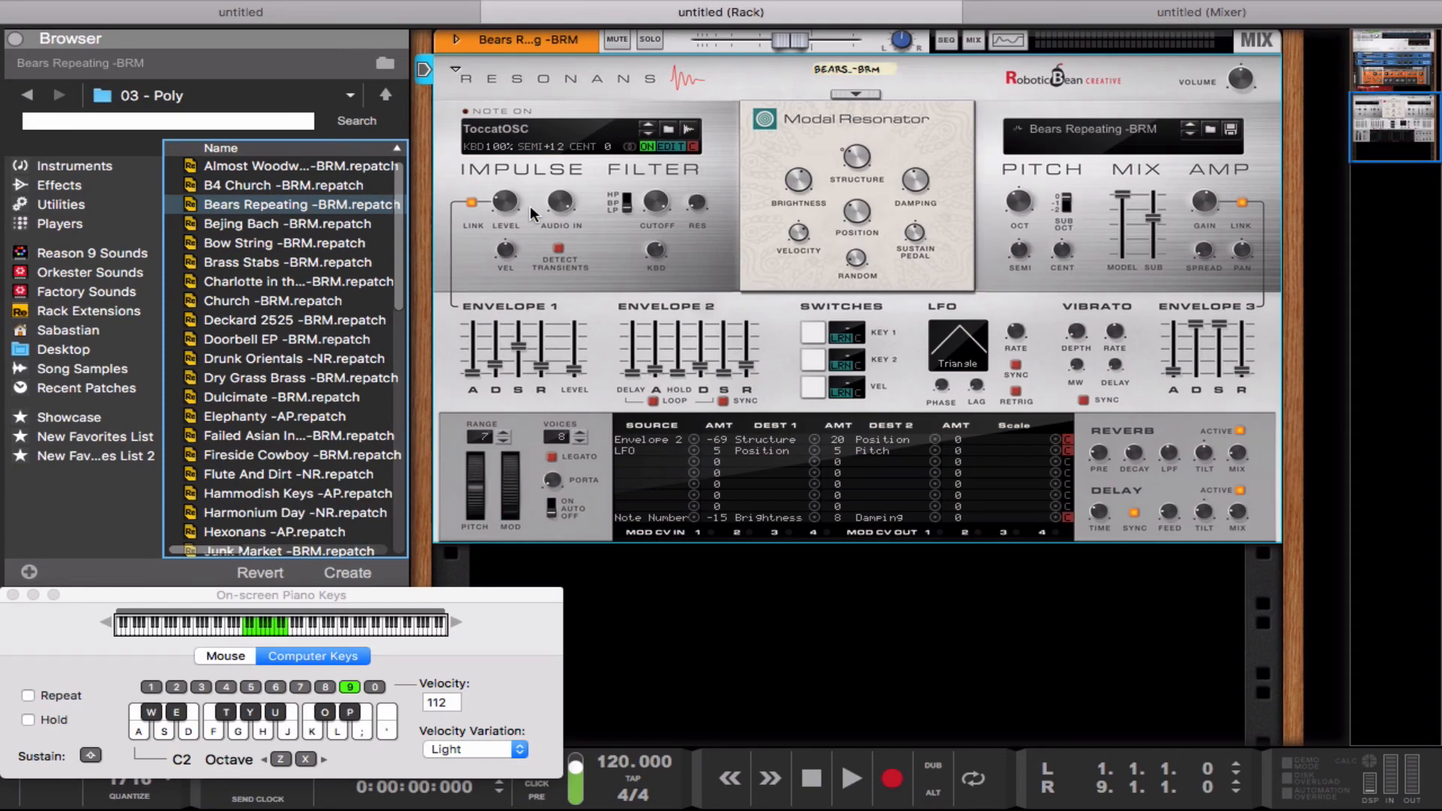
{"action": "key", "text": "a"}
{"action": "key", "text": "g"}
{"action": "key", "text": "l"}
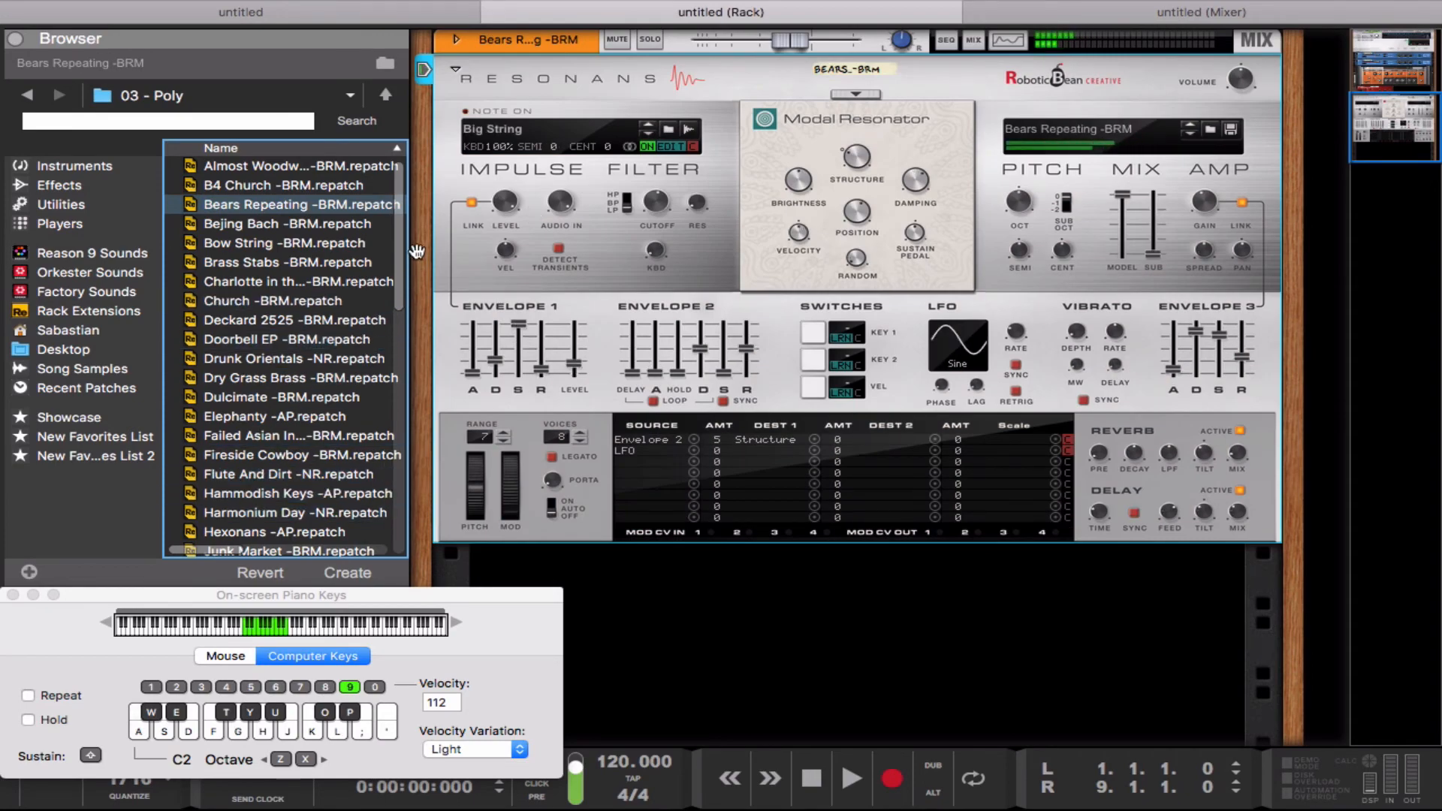
Step: Load the Shiver Bells -NR patch from the 03 - Poly folder and play notes to audition it
{"action": "left_click_drag", "start_coordinate": [410, 249], "coordinate": [419, 508]}
{"action": "left_click", "coordinate": [351, 462]}
{"action": "left_click", "coordinate": [295, 434]}
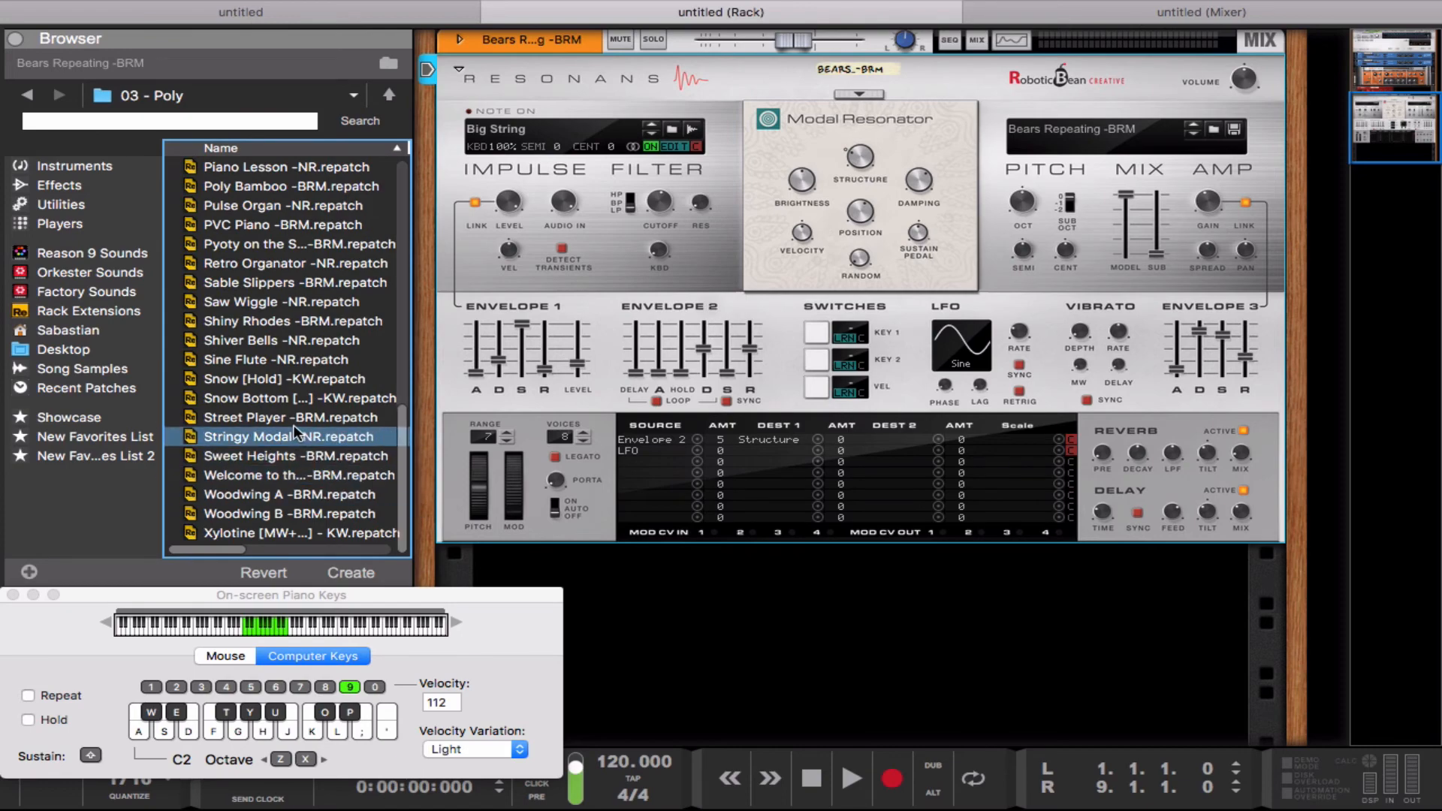
{"action": "left_click", "coordinate": [286, 378]}
{"action": "left_click", "coordinate": [281, 359]}
{"action": "left_click", "coordinate": [258, 338]}
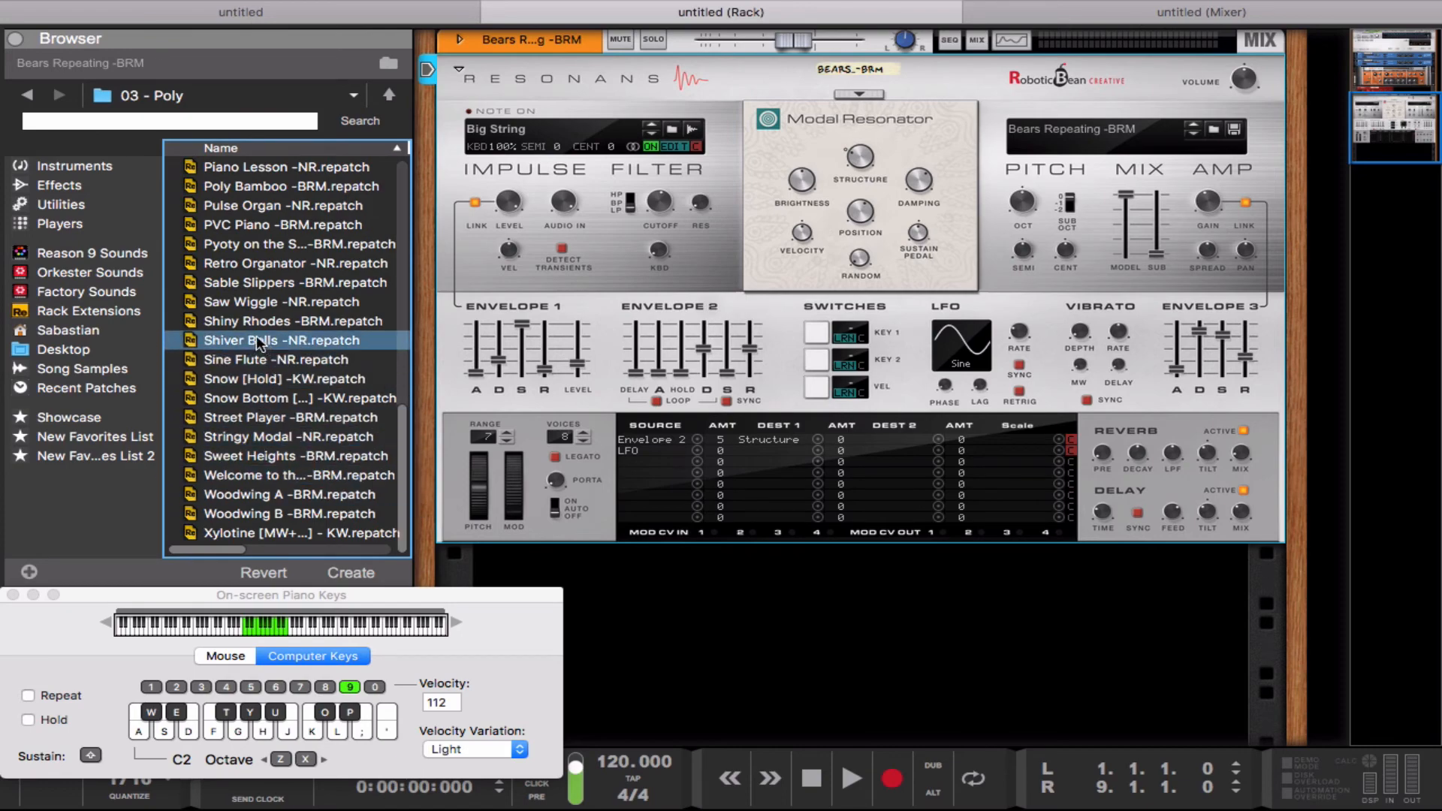
{"action": "left_click_drag", "start_coordinate": [256, 338], "coordinate": [567, 281]}
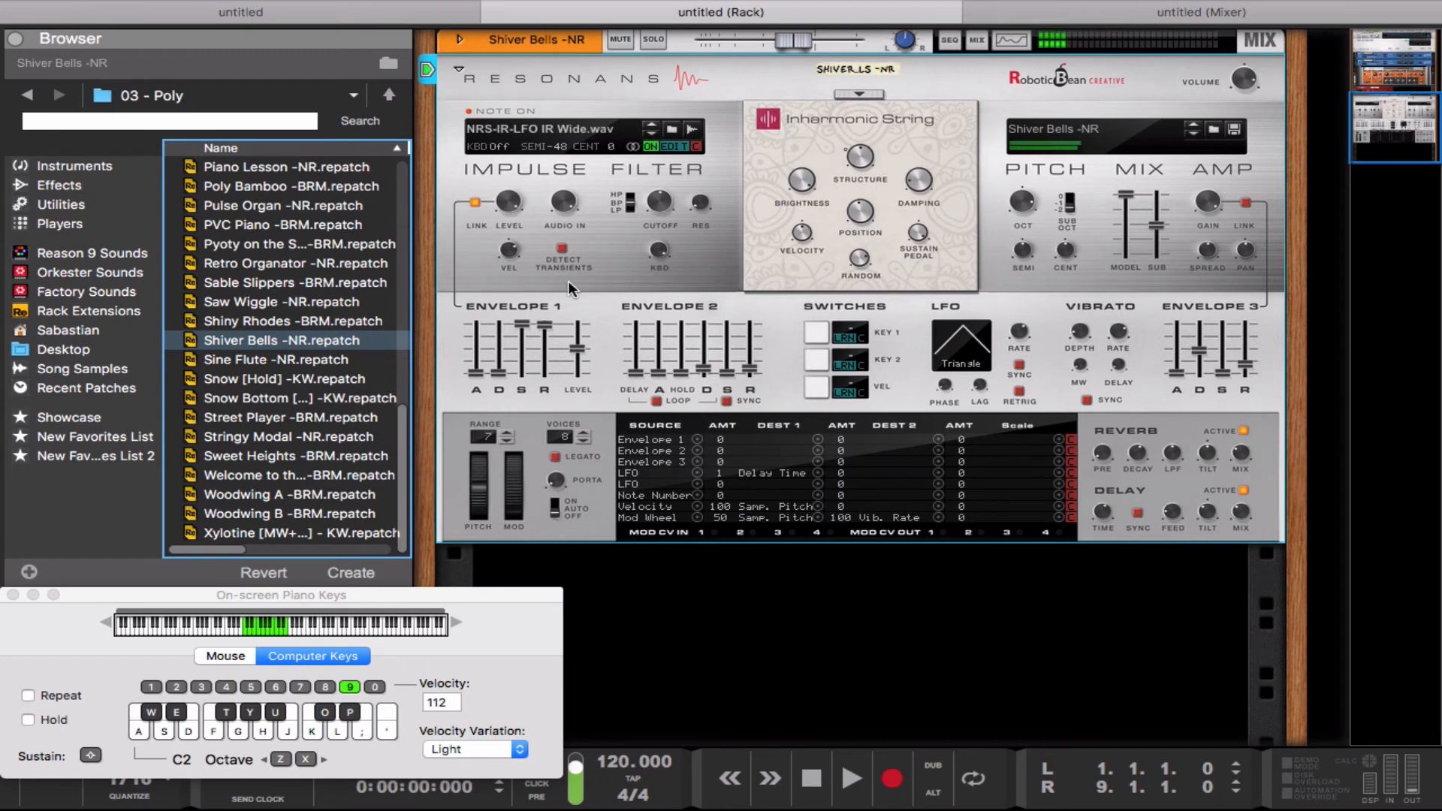
{"action": "key", "text": "g"}
{"action": "key", "text": "l"}
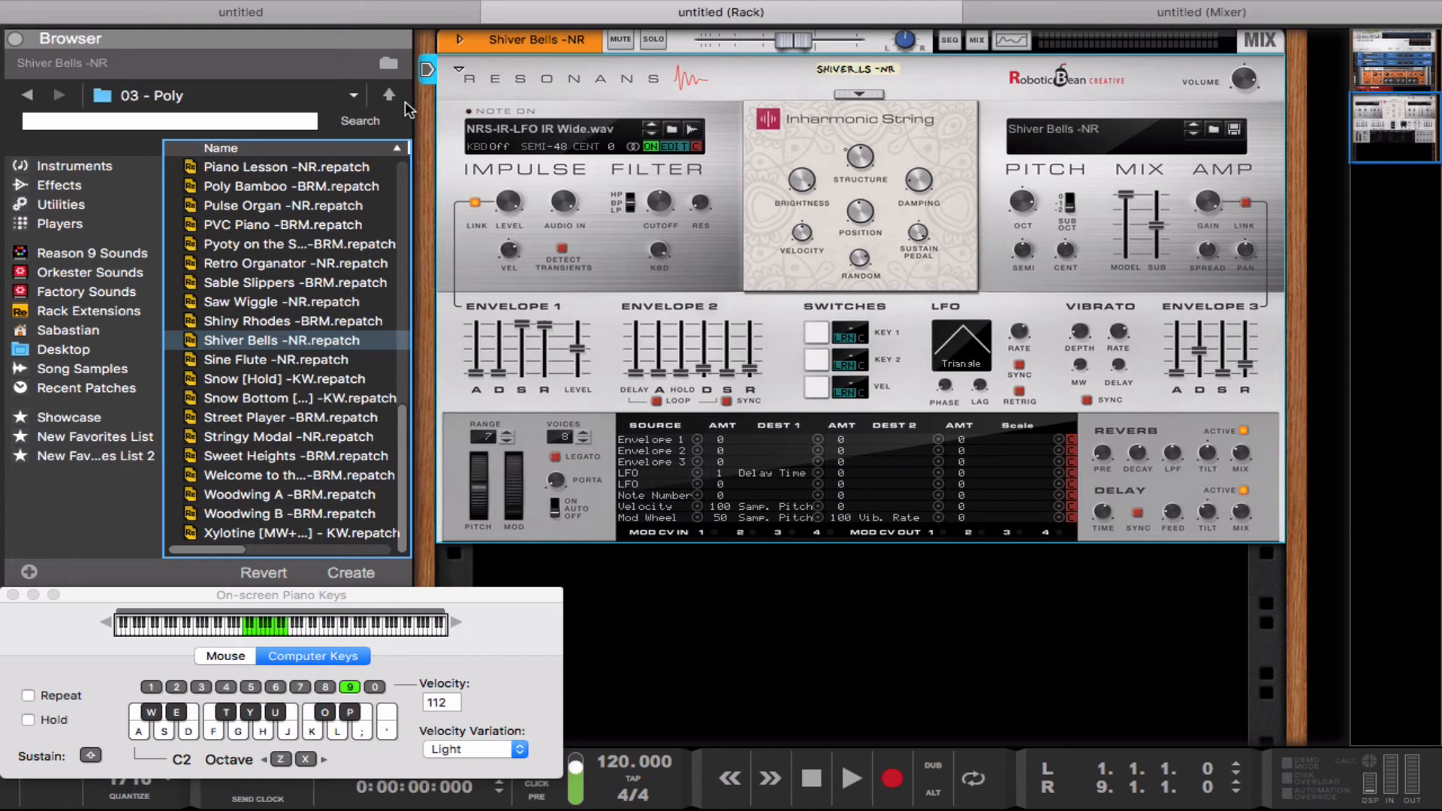
Step: Flip the rack to inspect the synthesizer's rear flow chart and connections, and return to the front view
{"action": "key", "text": "Tab"}
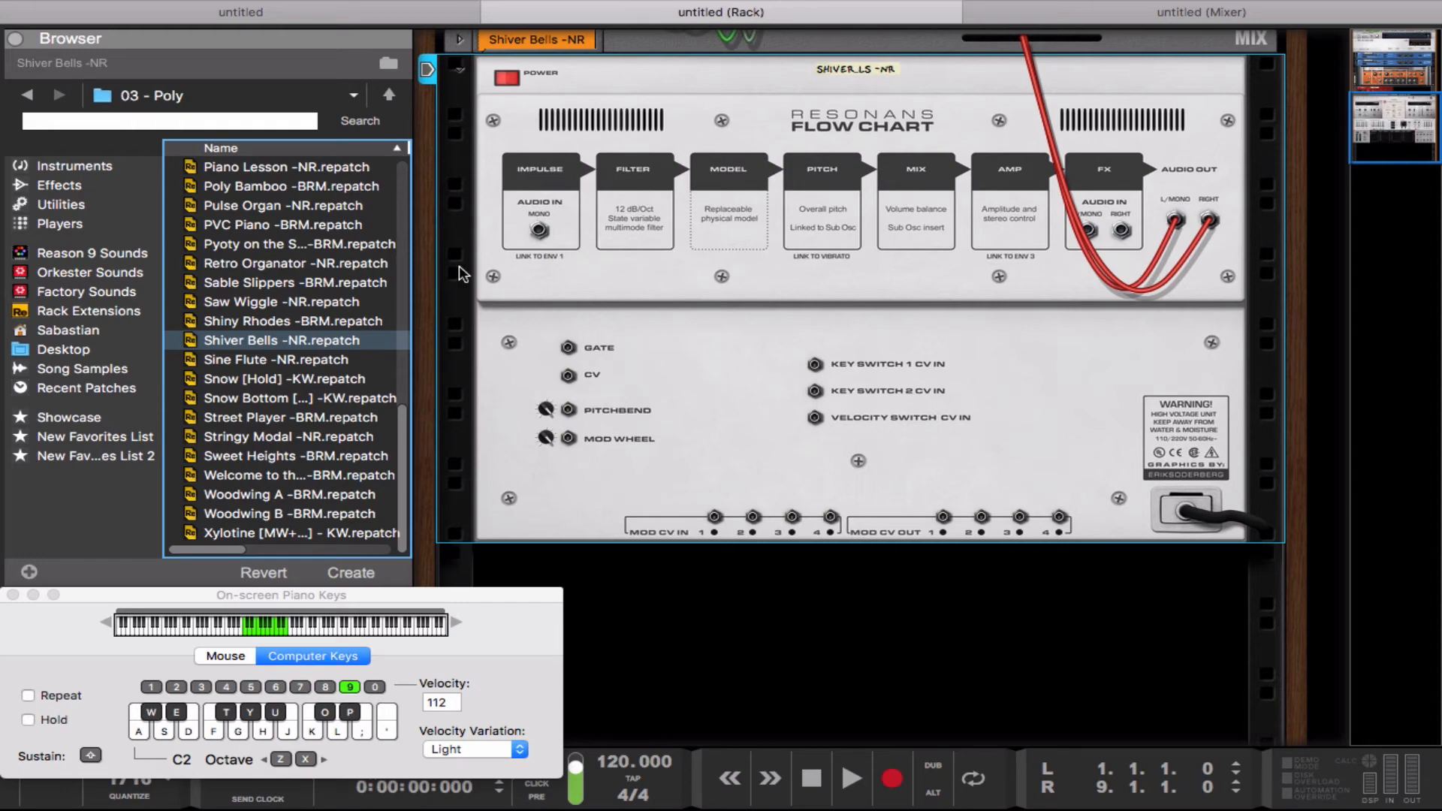
{"action": "key", "text": "Tab"}
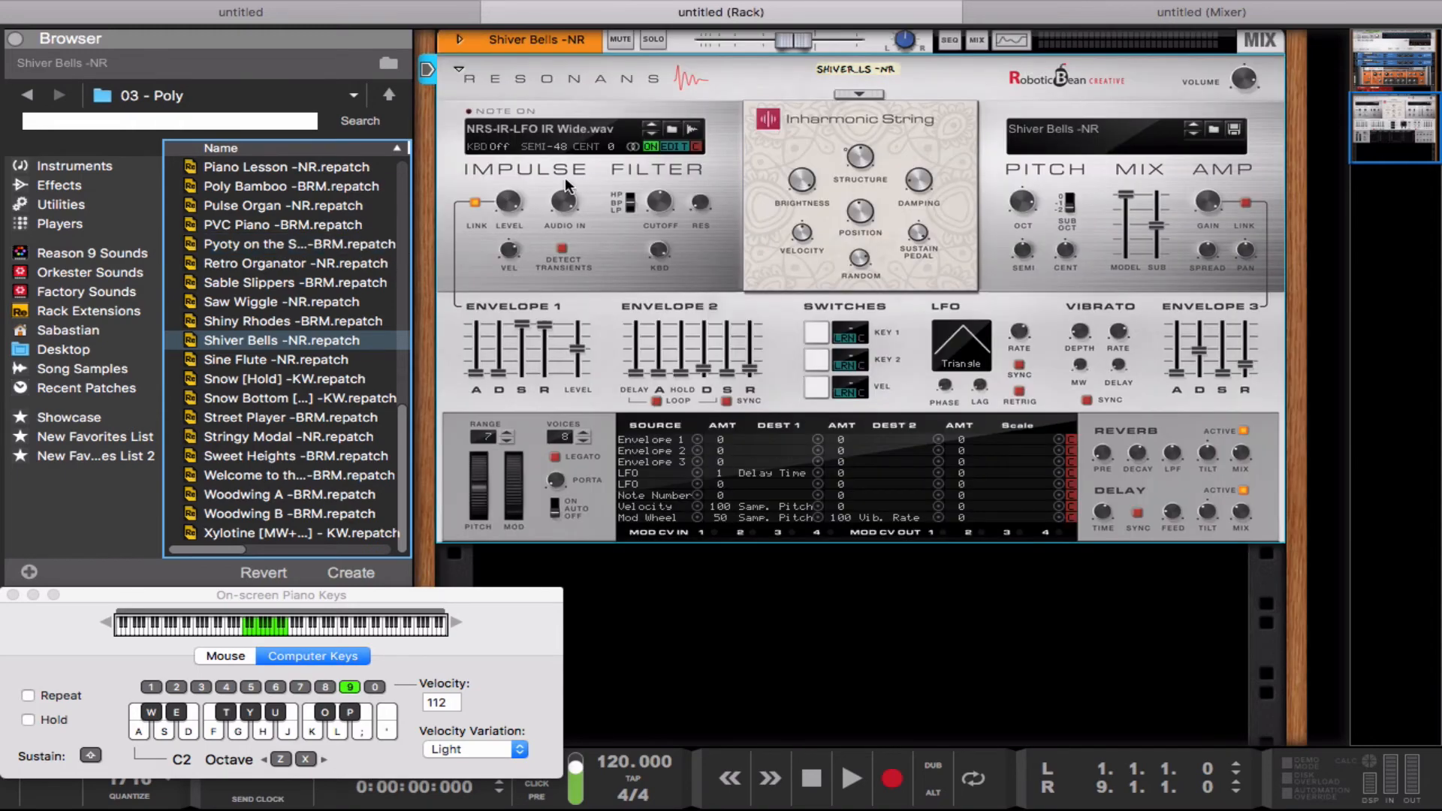
Step: Load the Cheery Chimes -BRM patch from the 05 - Bells folder and play notes, lowering the keyboard octave to C1
{"action": "left_click", "coordinate": [389, 97]}
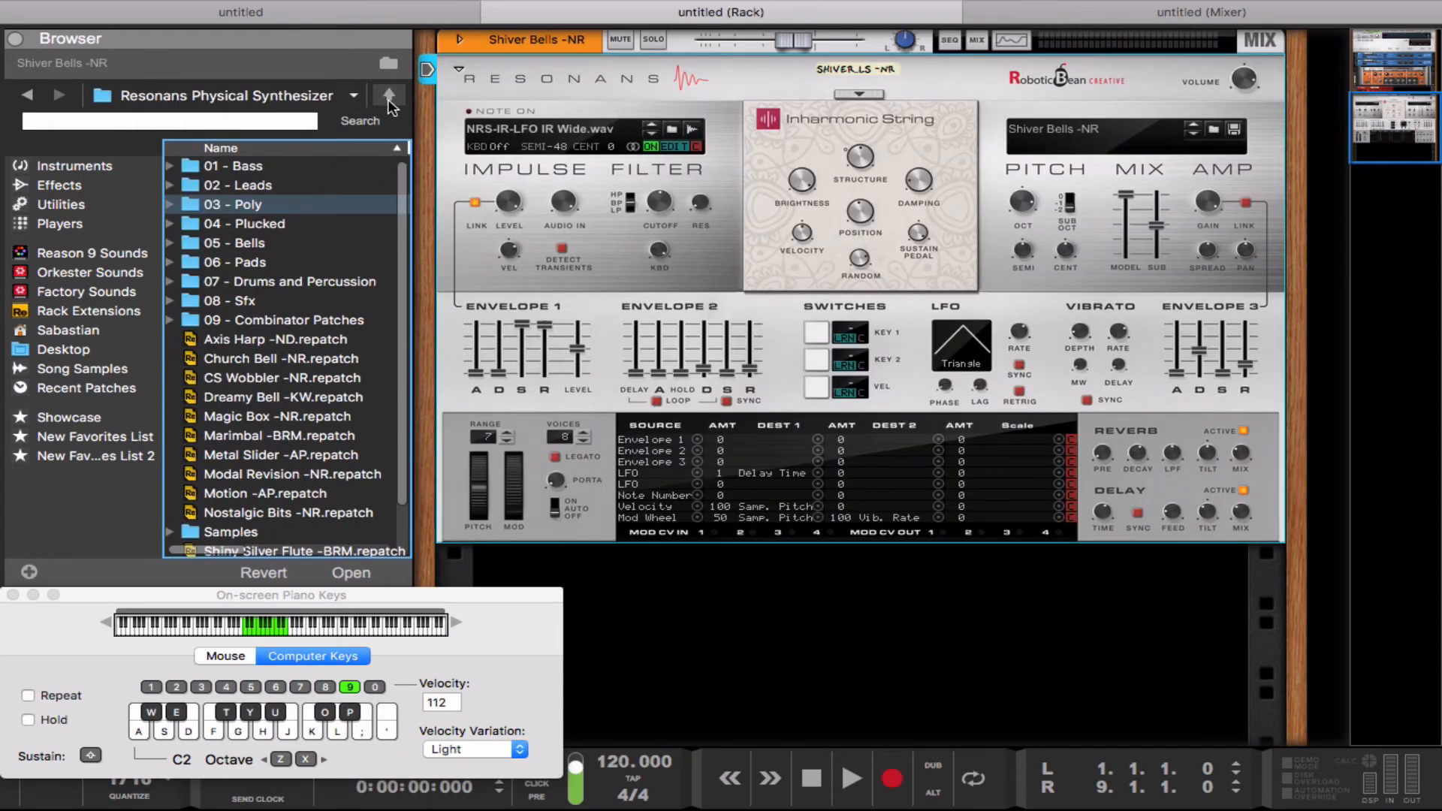
{"action": "double_click", "coordinate": [340, 242]}
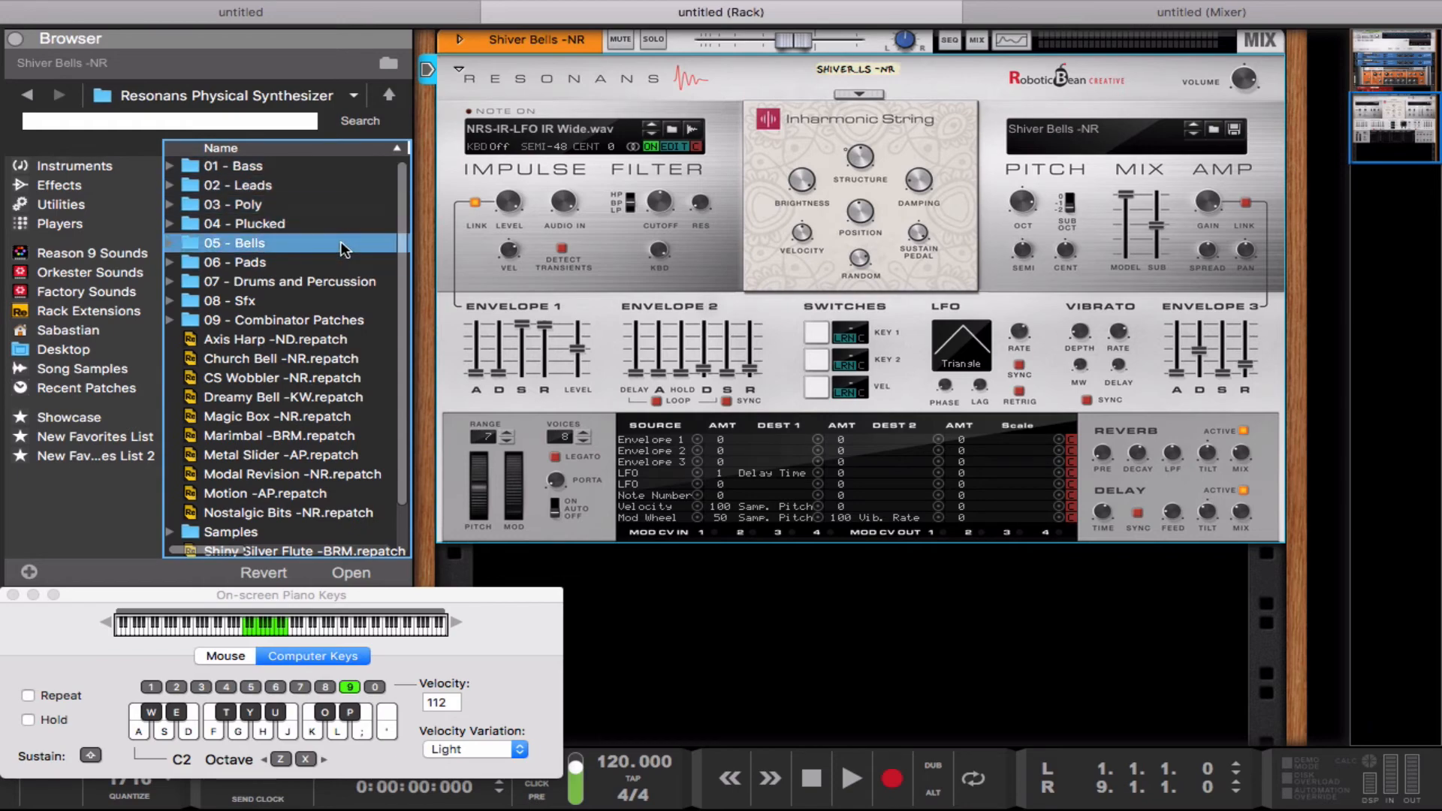
{"action": "left_click", "coordinate": [287, 205]}
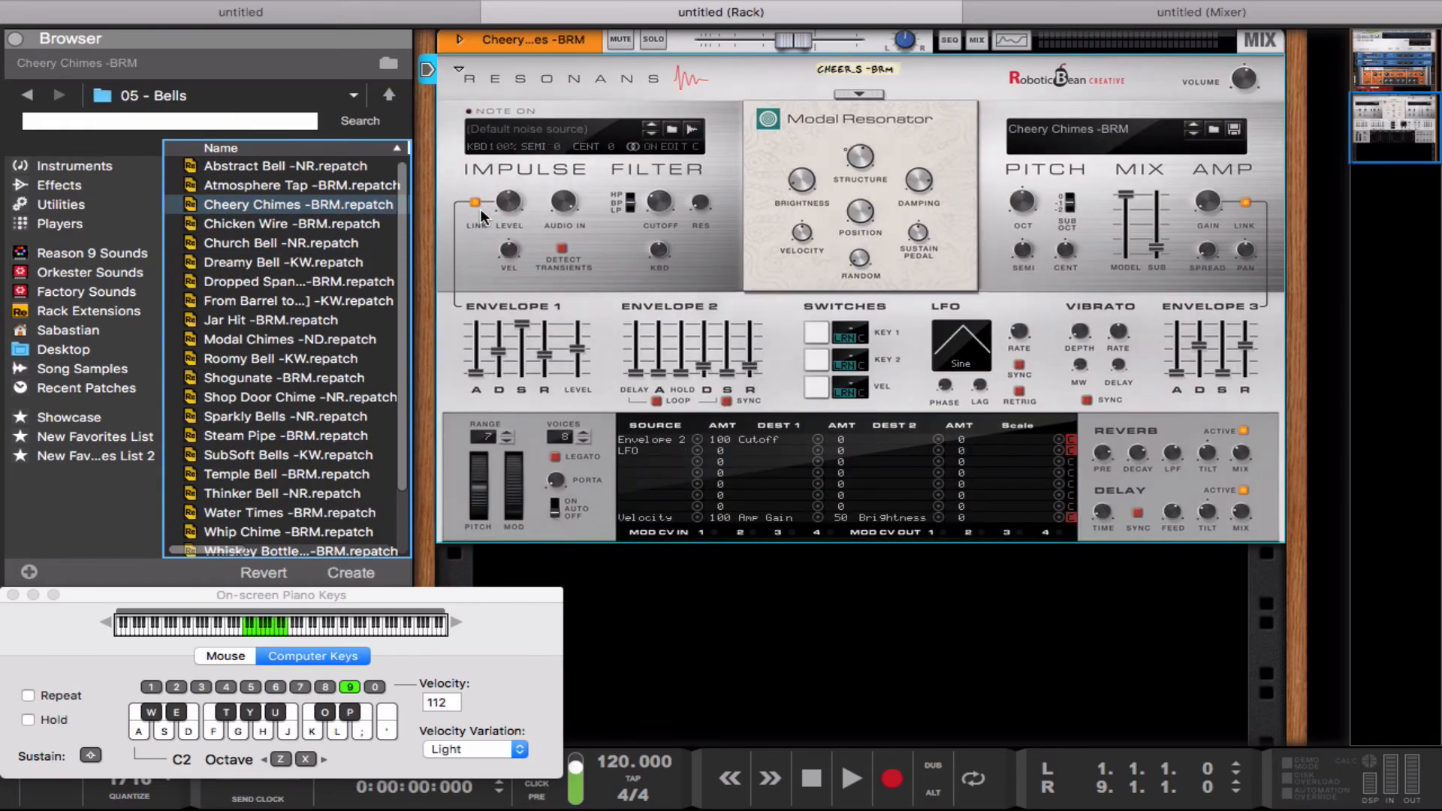
{"action": "key", "text": "a"}
{"action": "key", "text": "g"}
{"action": "key", "text": "z"}
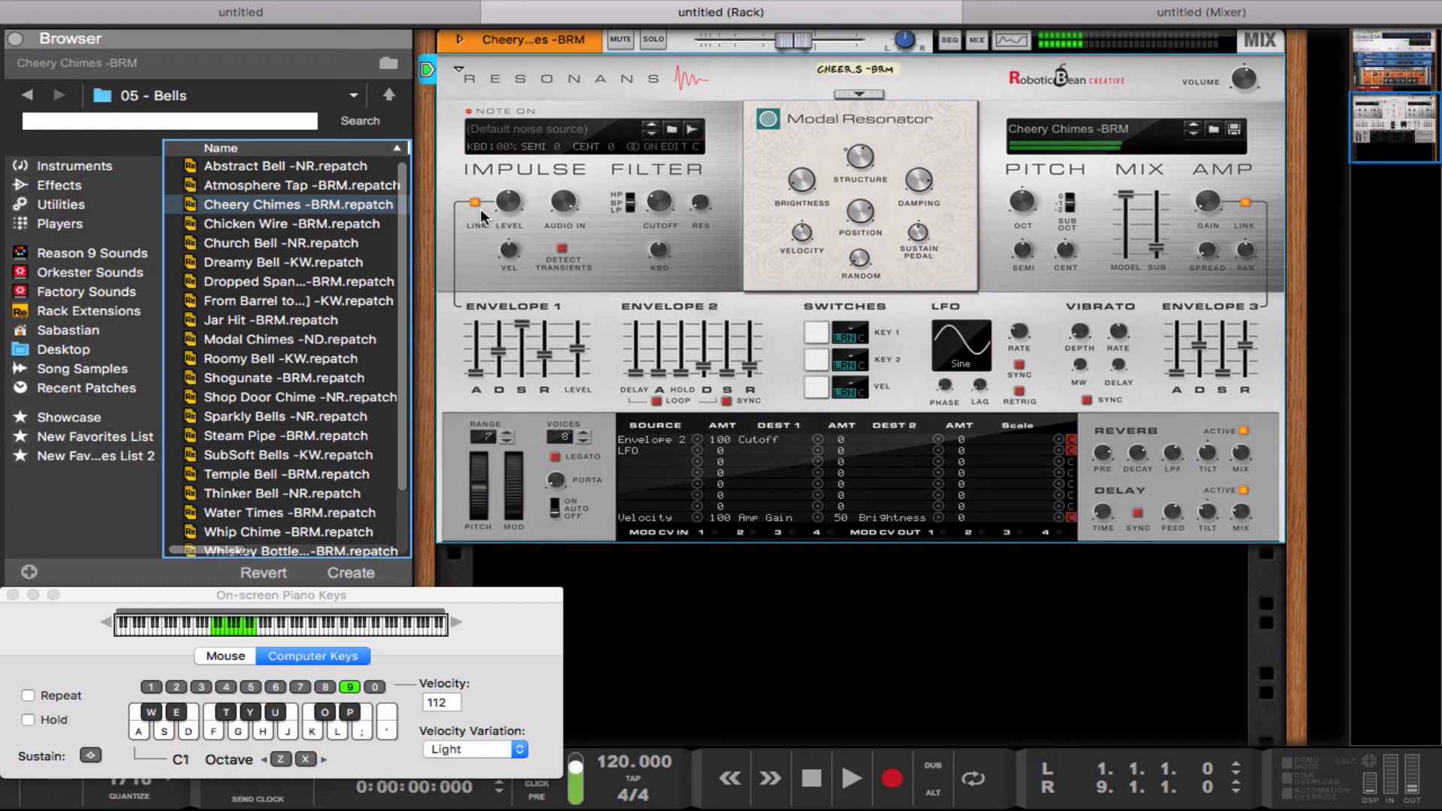
Step: Load the Modal Chimes -ND patch and audition it with several notes, trying the mod wheel
{"action": "left_click_drag", "start_coordinate": [204, 338], "coordinate": [547, 259]}
{"action": "key", "text": "a"}
{"action": "key", "text": "g"}
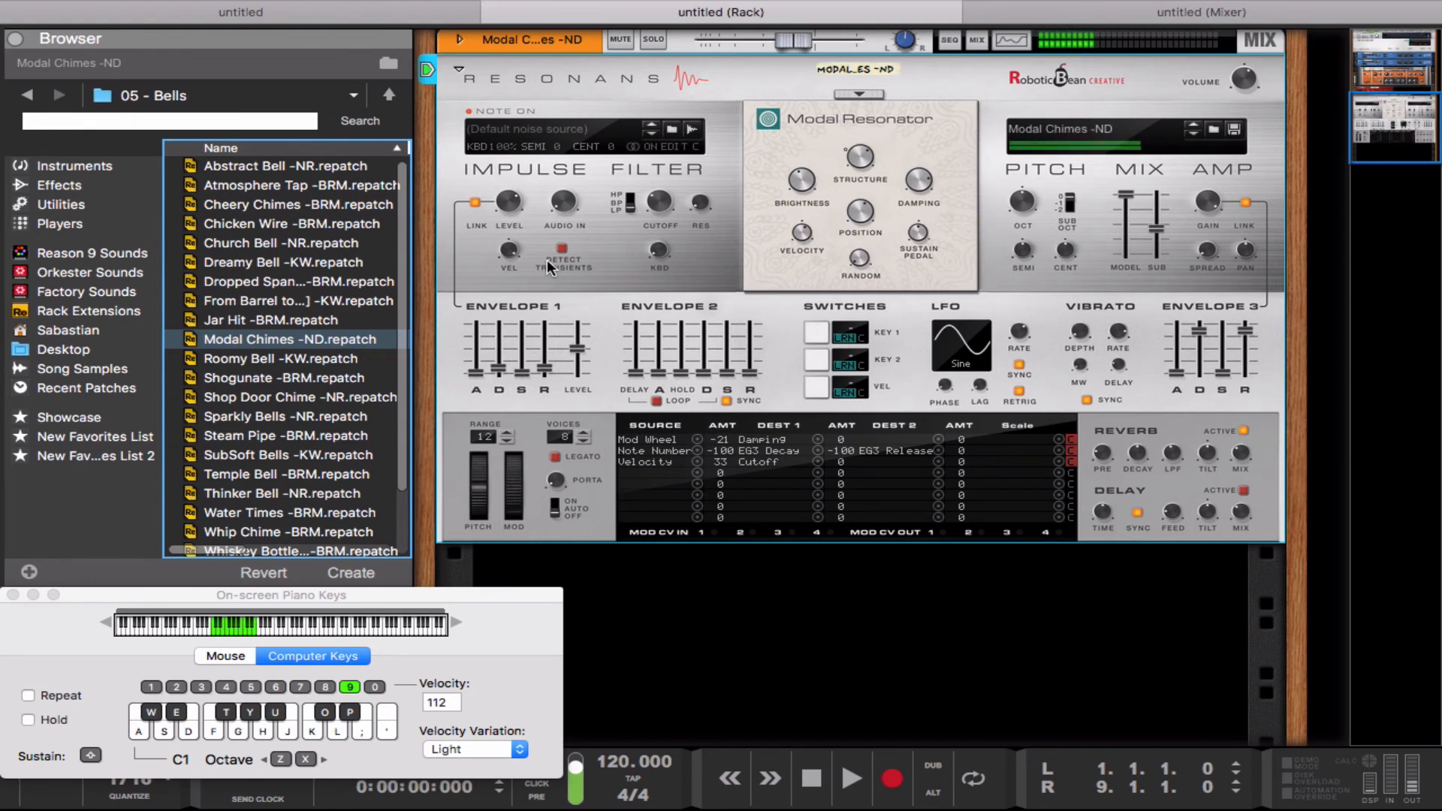
{"action": "key", "text": "d"}
{"action": "left_click", "coordinate": [515, 505]}
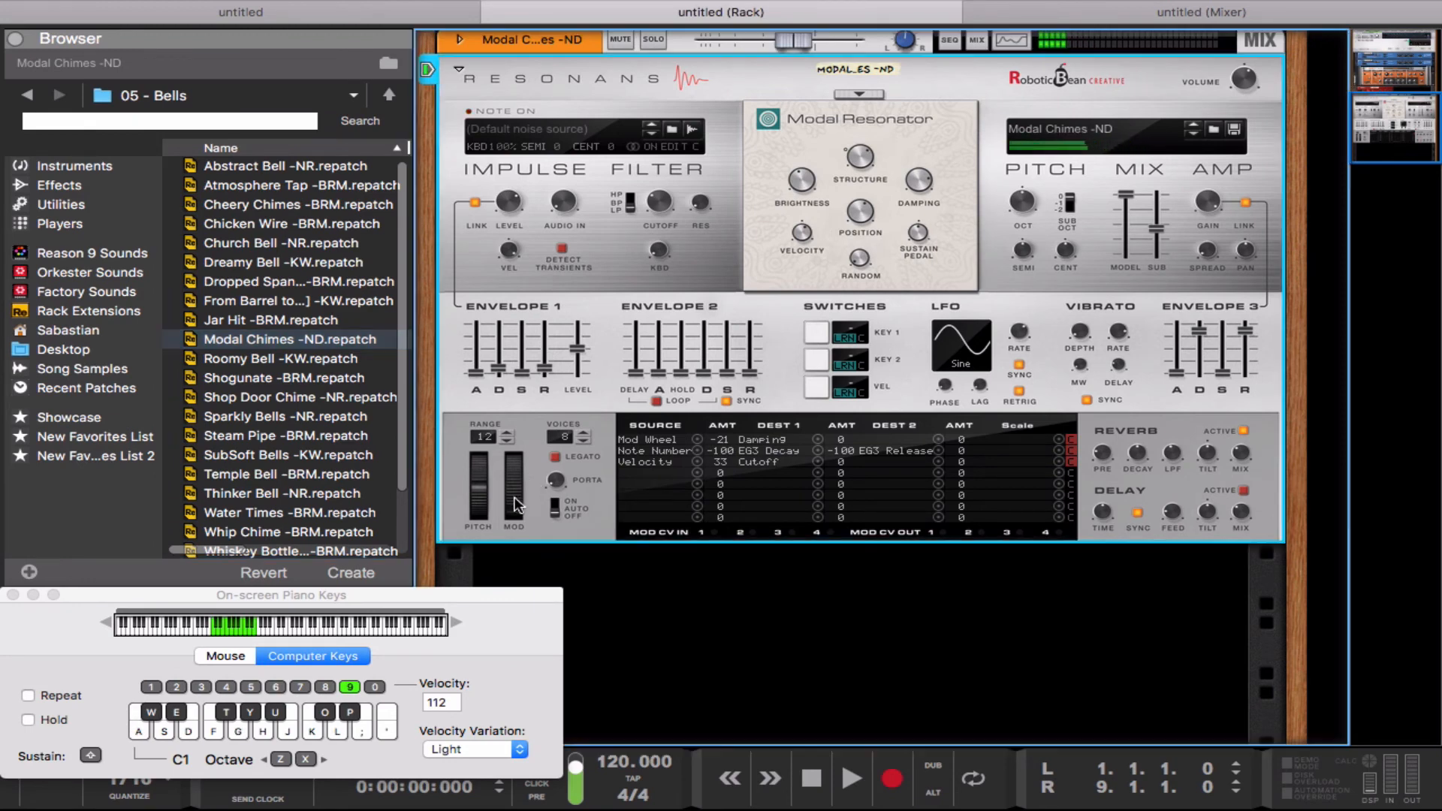
{"action": "key", "text": "d"}
{"action": "key", "text": "g"}
{"action": "key", "text": "l"}
{"action": "key", "text": "d"}
Step: Load the Steam Pipe -BRM patch and play notes while trying the mod wheel
{"action": "left_click", "coordinate": [287, 435]}
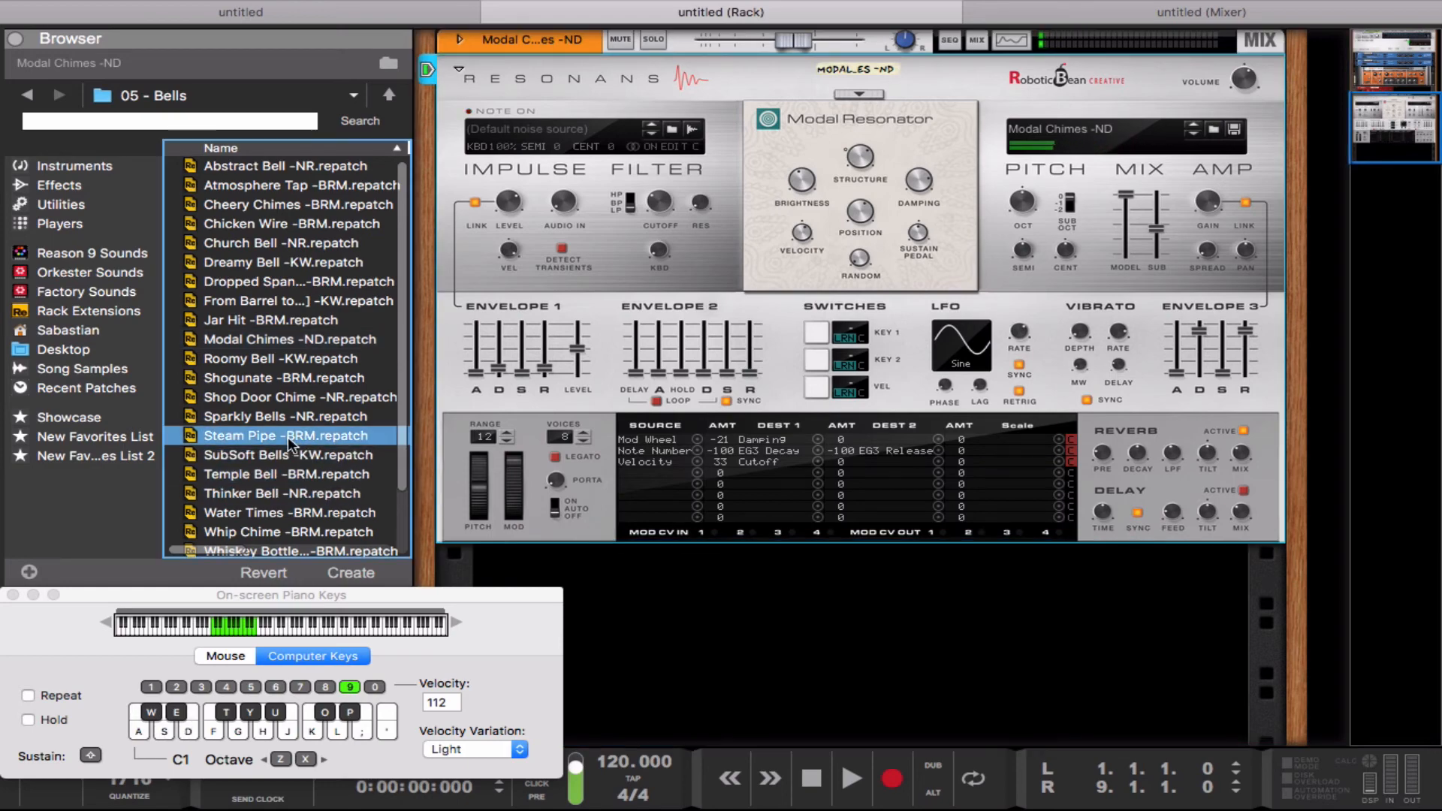
{"action": "key", "text": "a"}
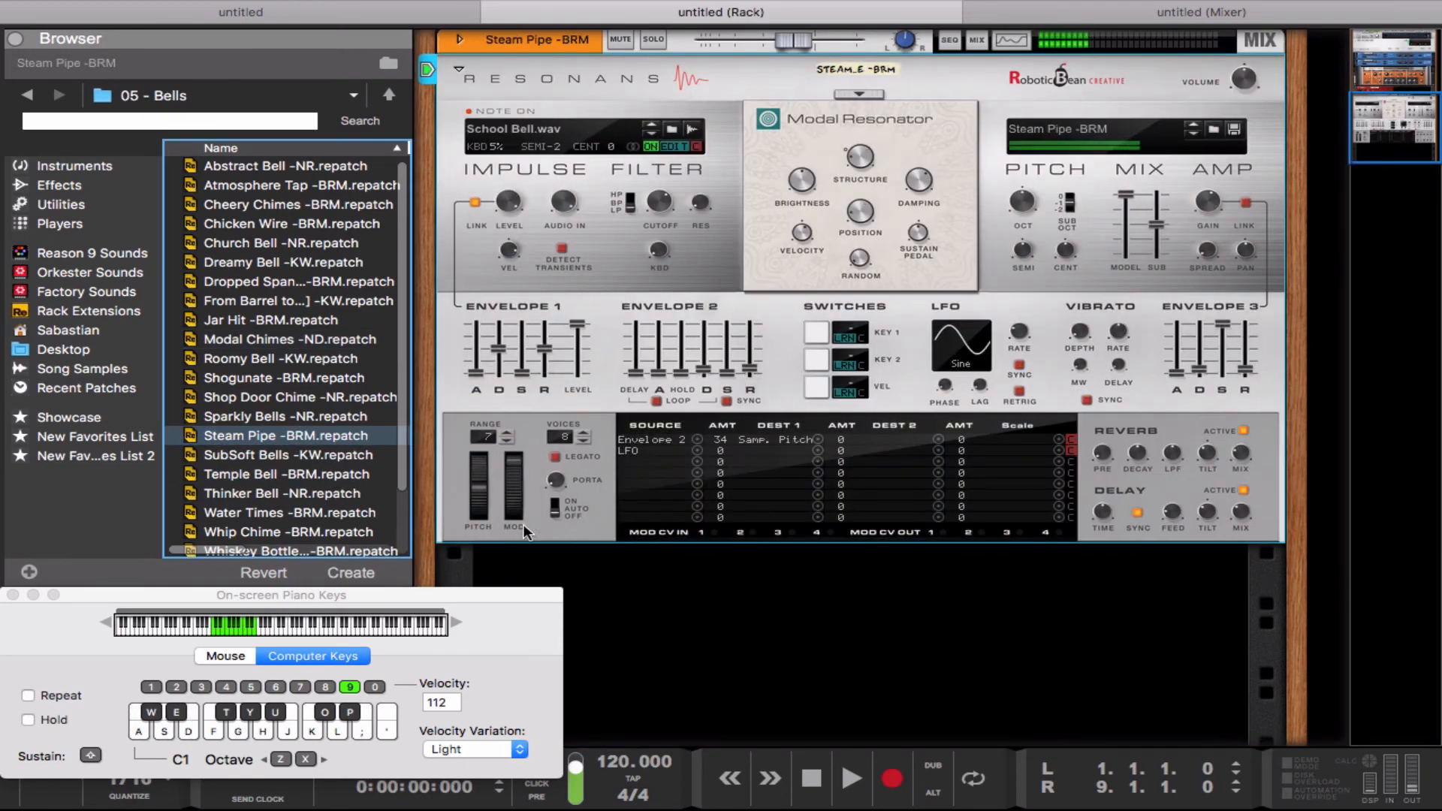
{"action": "left_click", "coordinate": [513, 464]}
{"action": "key", "text": "g"}
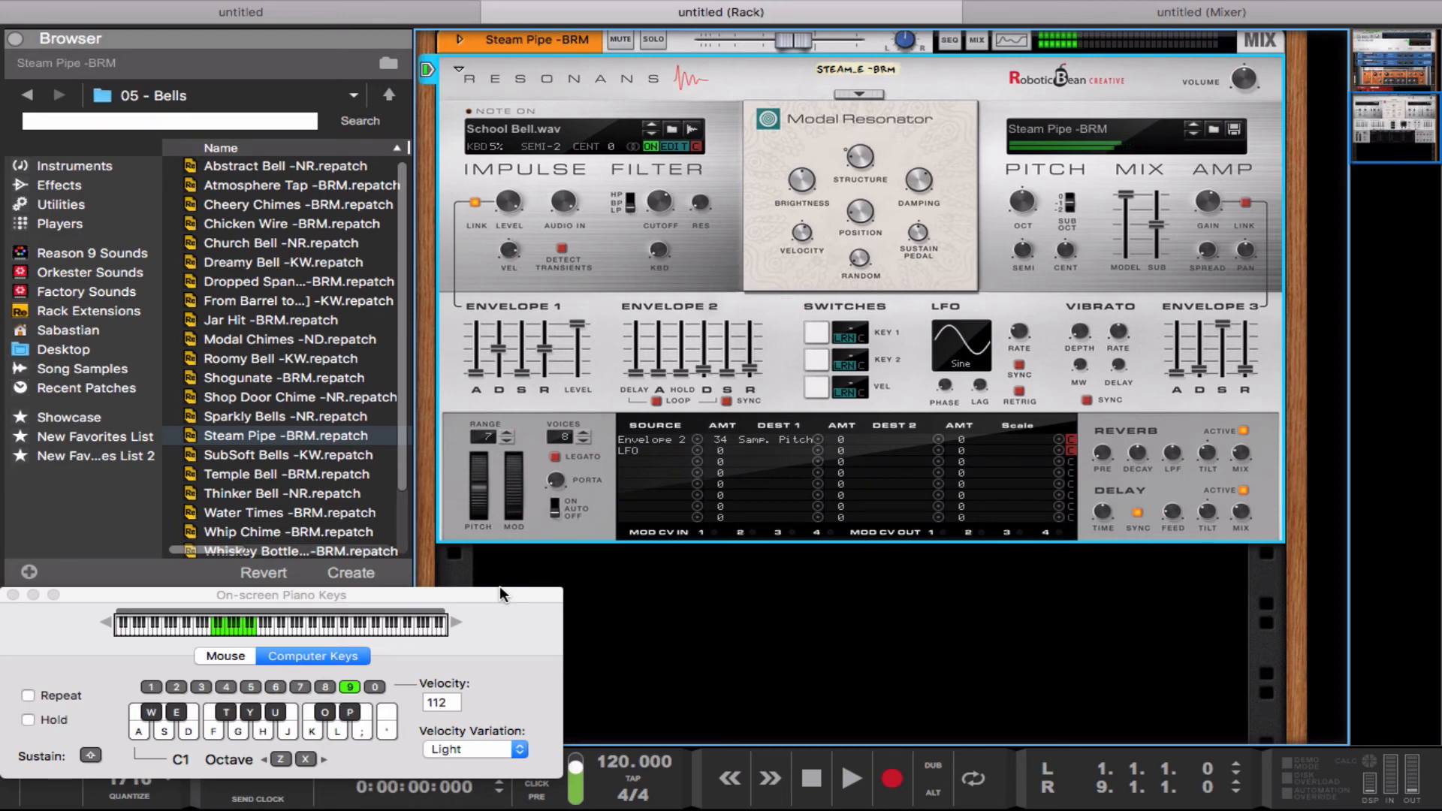
Step: Load the SubSoft Bells -KW patch, play several notes and try the mod wheel
{"action": "left_click", "coordinate": [302, 455]}
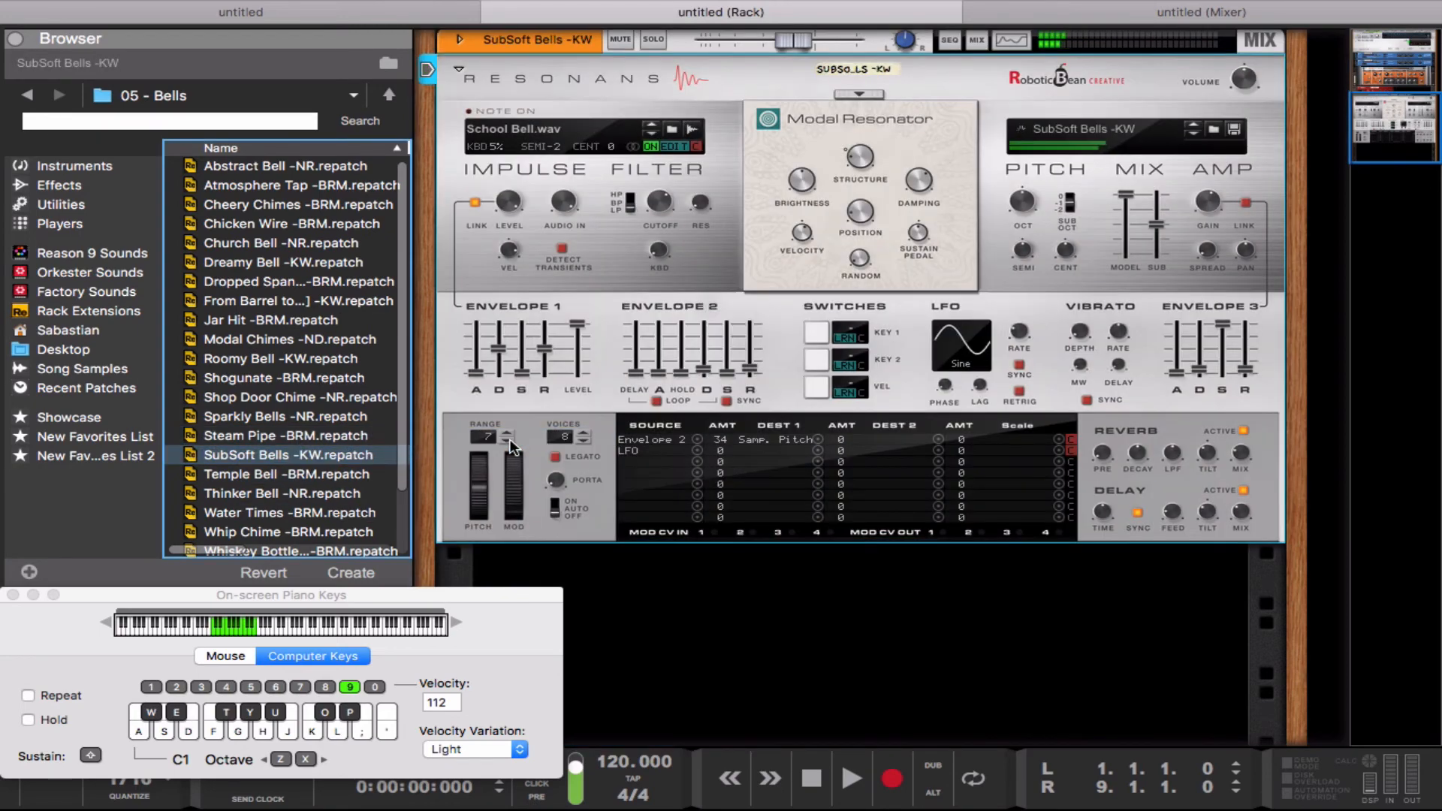
{"action": "key", "text": "g"}
{"action": "key", "text": "l"}
{"action": "key", "text": "d"}
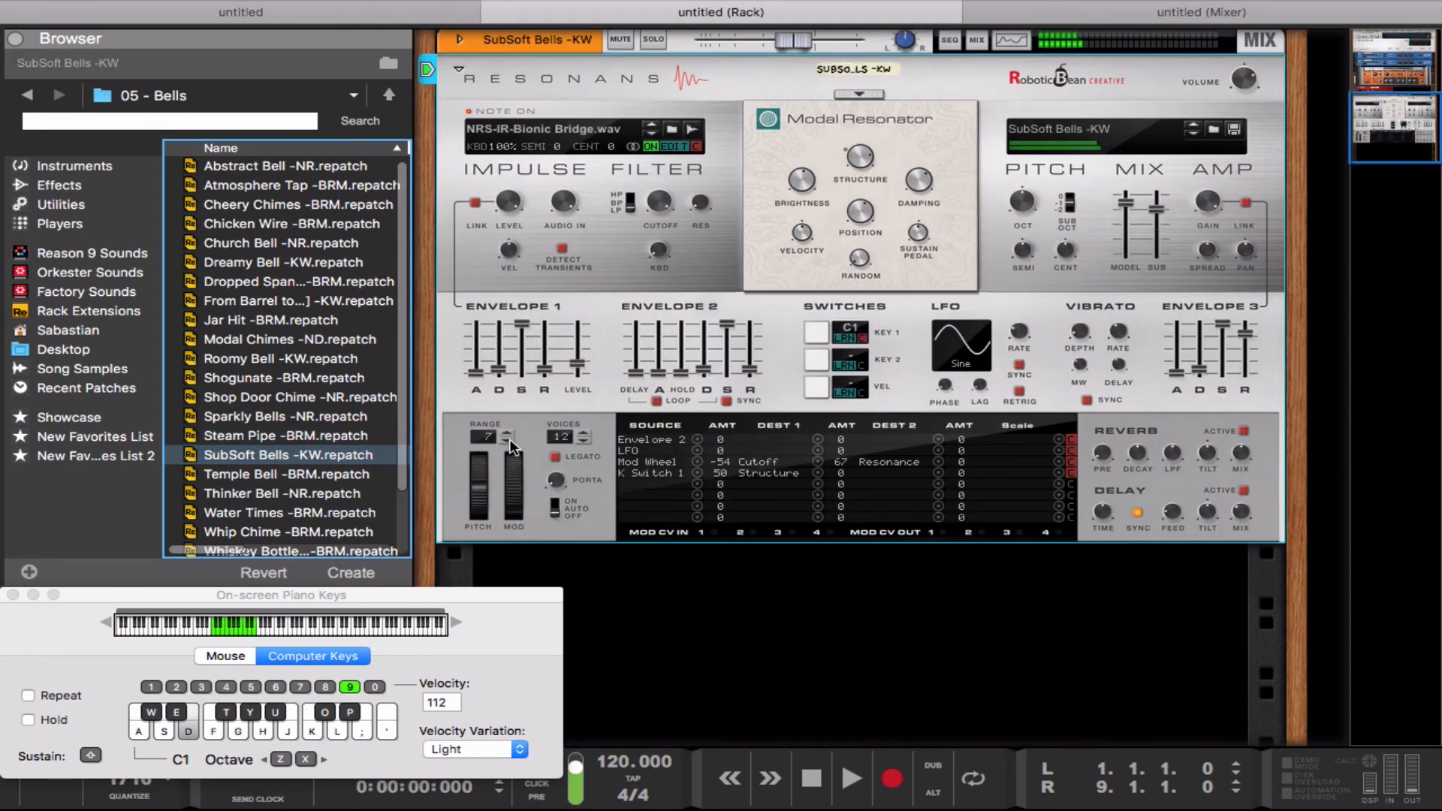
{"action": "key", "text": "d"}
{"action": "left_click", "coordinate": [516, 504]}
{"action": "key", "text": "d"}
{"action": "key", "text": "d"}
{"action": "key", "text": "d"}
{"action": "key", "text": "d"}
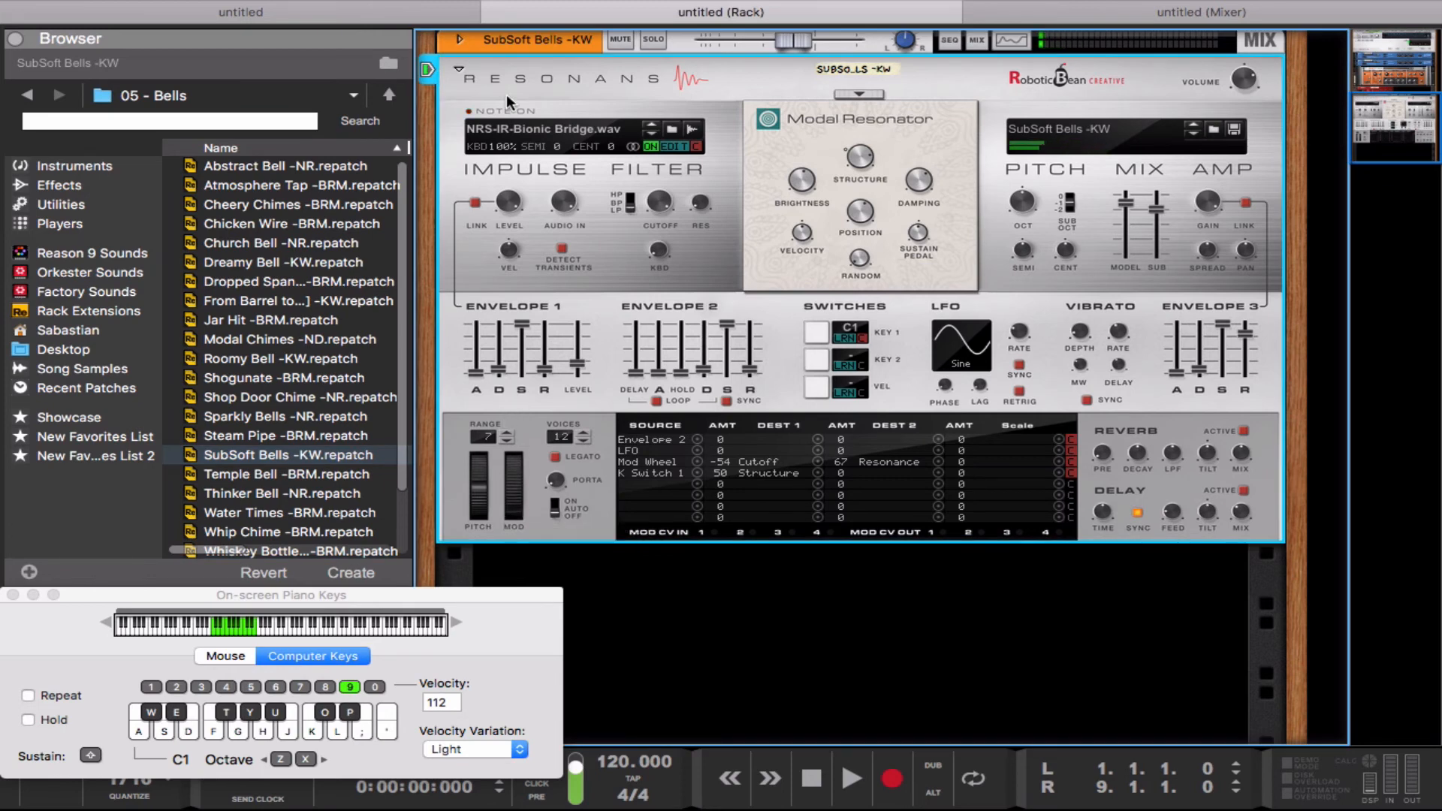
Step: Leave the bells patches and open the 06 - Pads folder of the Resonans Physical Synthesizer library
{"action": "left_click", "coordinate": [389, 94]}
{"action": "left_click", "coordinate": [323, 263]}
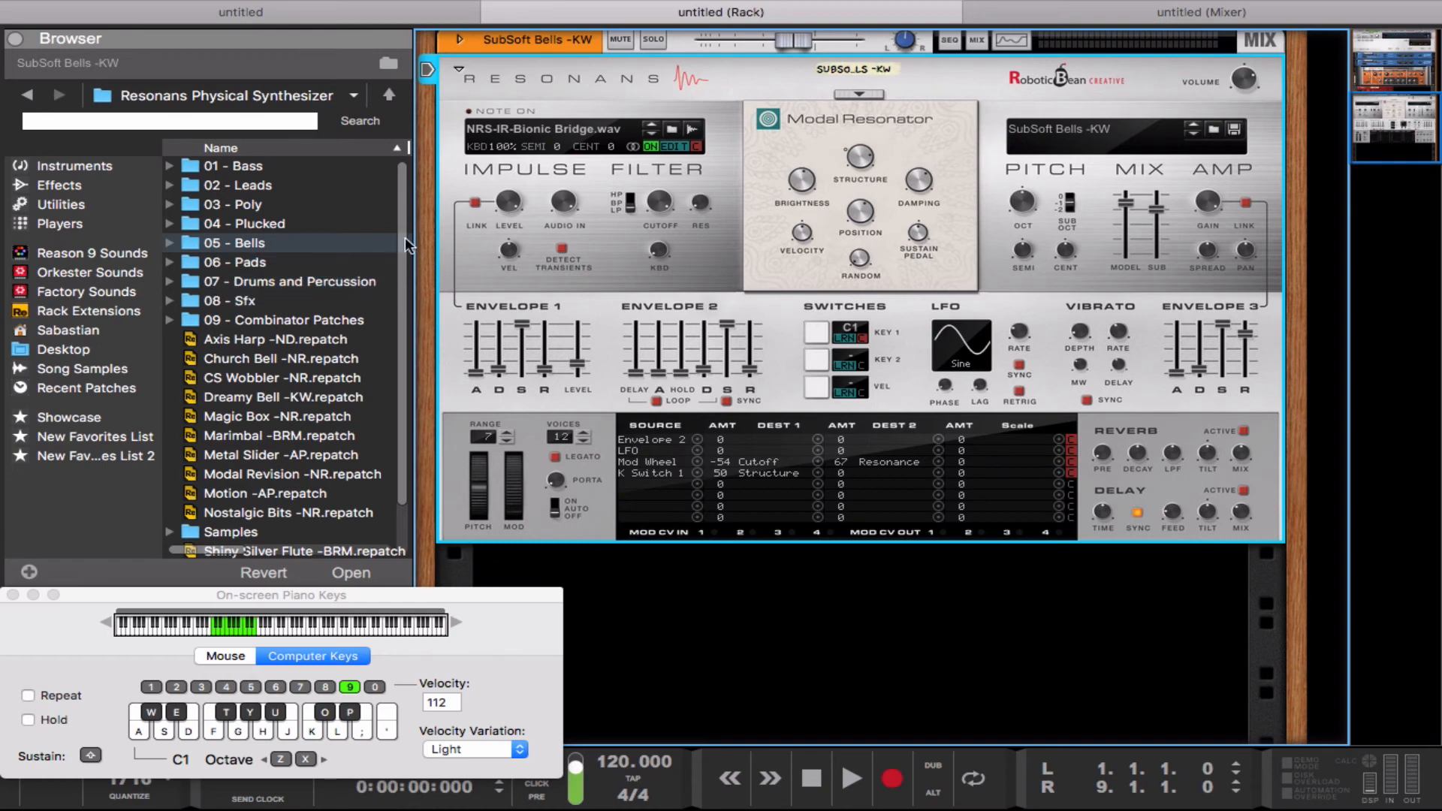
{"action": "scroll", "coordinate": [402, 231], "scroll_direction": "down", "scroll_amount": 3}
{"action": "scroll", "coordinate": [386, 263], "scroll_direction": "up", "scroll_amount": 3}
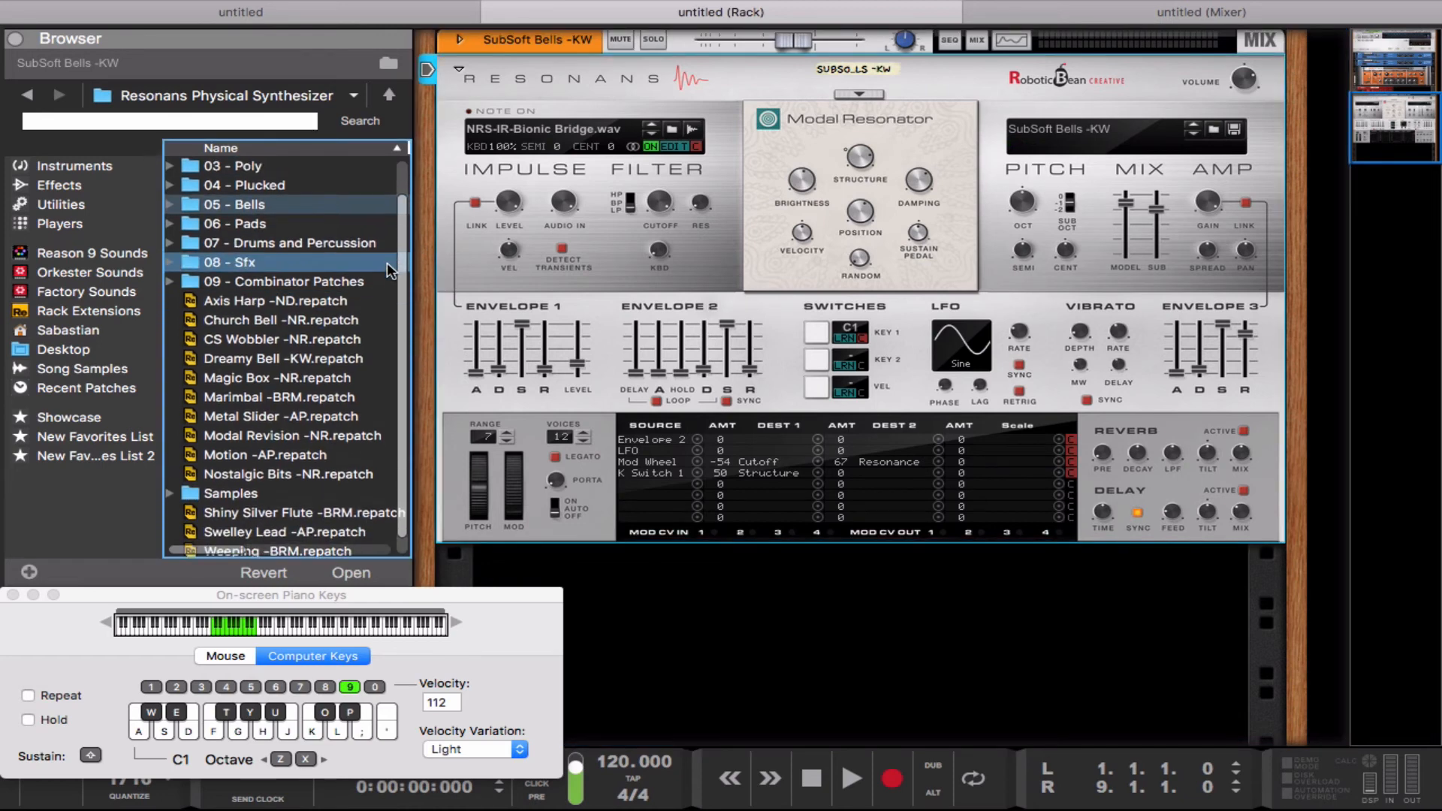
{"action": "left_click", "coordinate": [347, 263]}
{"action": "double_click", "coordinate": [296, 263]}
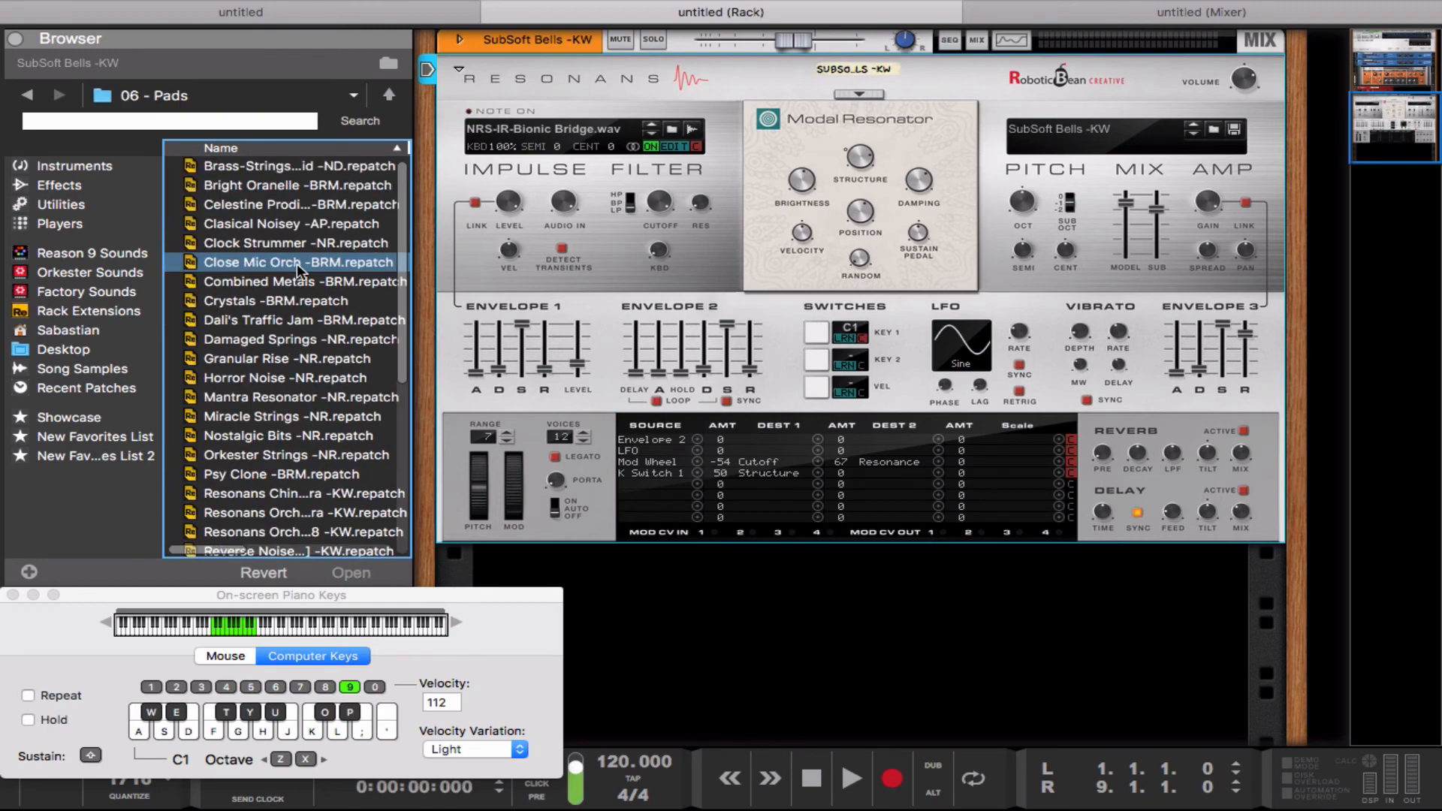
{"action": "left_click", "coordinate": [904, 11]}
{"action": "left_click", "coordinate": [892, 12]}
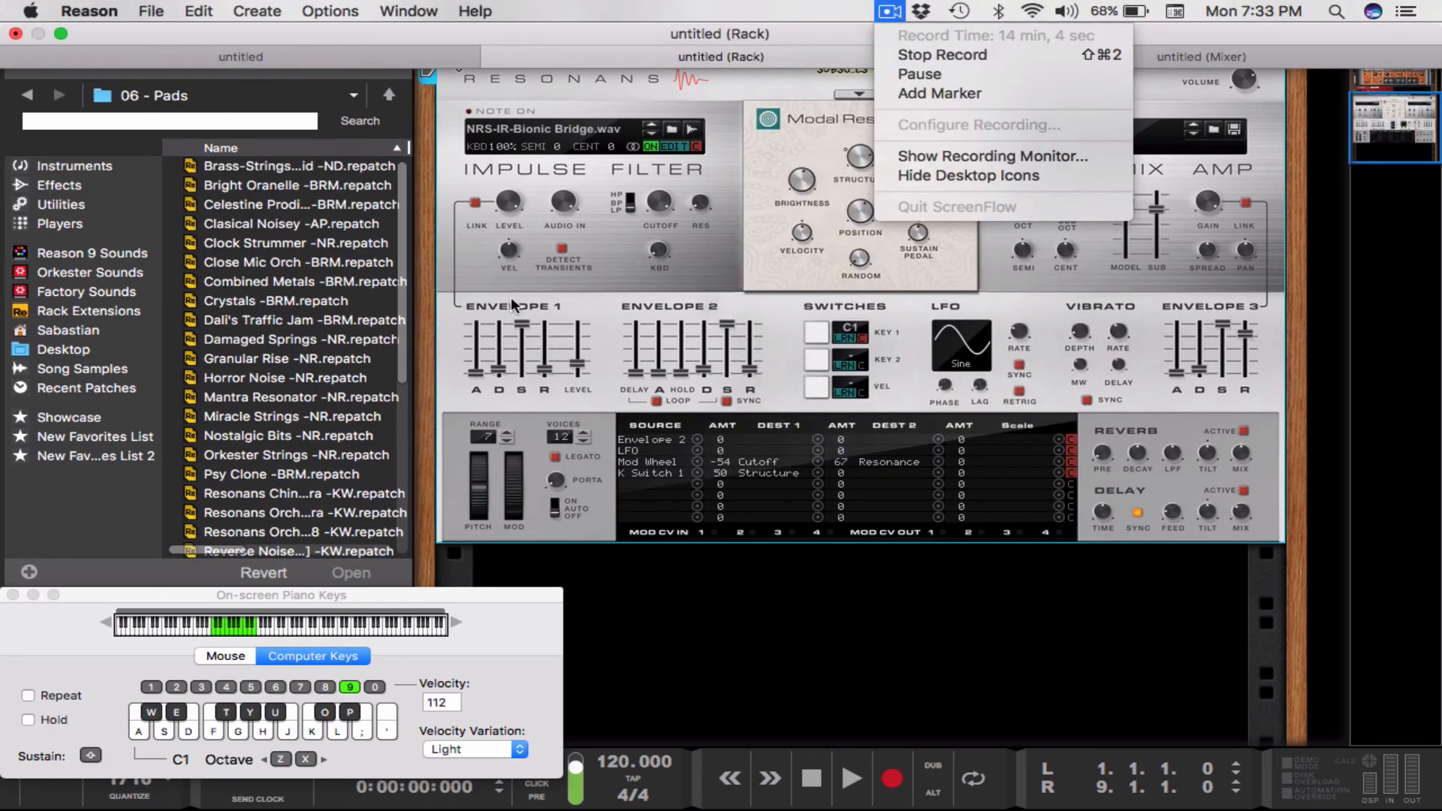
{"action": "left_click", "coordinate": [462, 273]}
Step: Load the Nostalgic Bits -NR patch from the 06 - Pads folder and play notes to audition it
{"action": "left_click", "coordinate": [275, 396]}
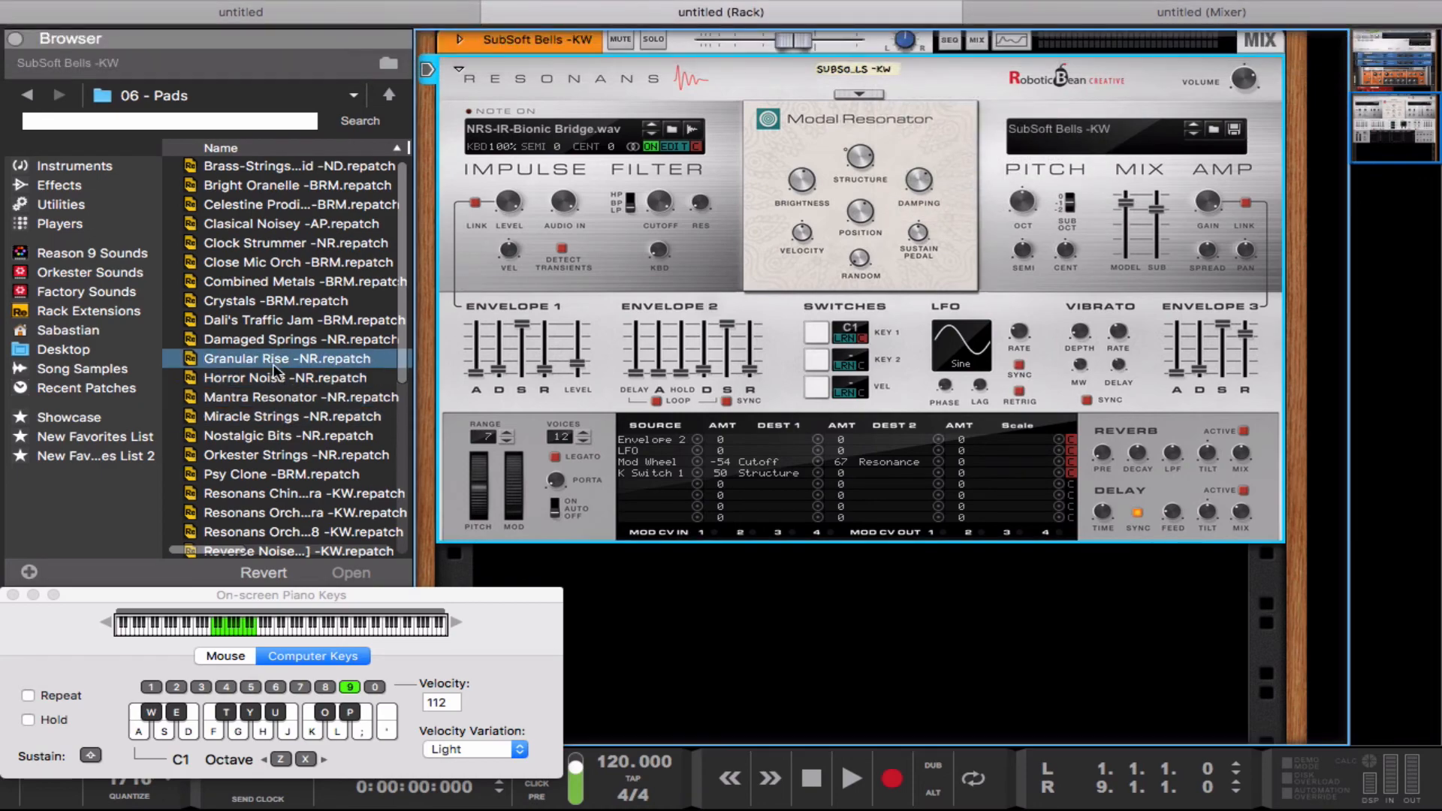
{"action": "left_click", "coordinate": [290, 417]}
{"action": "left_click", "coordinate": [292, 438]}
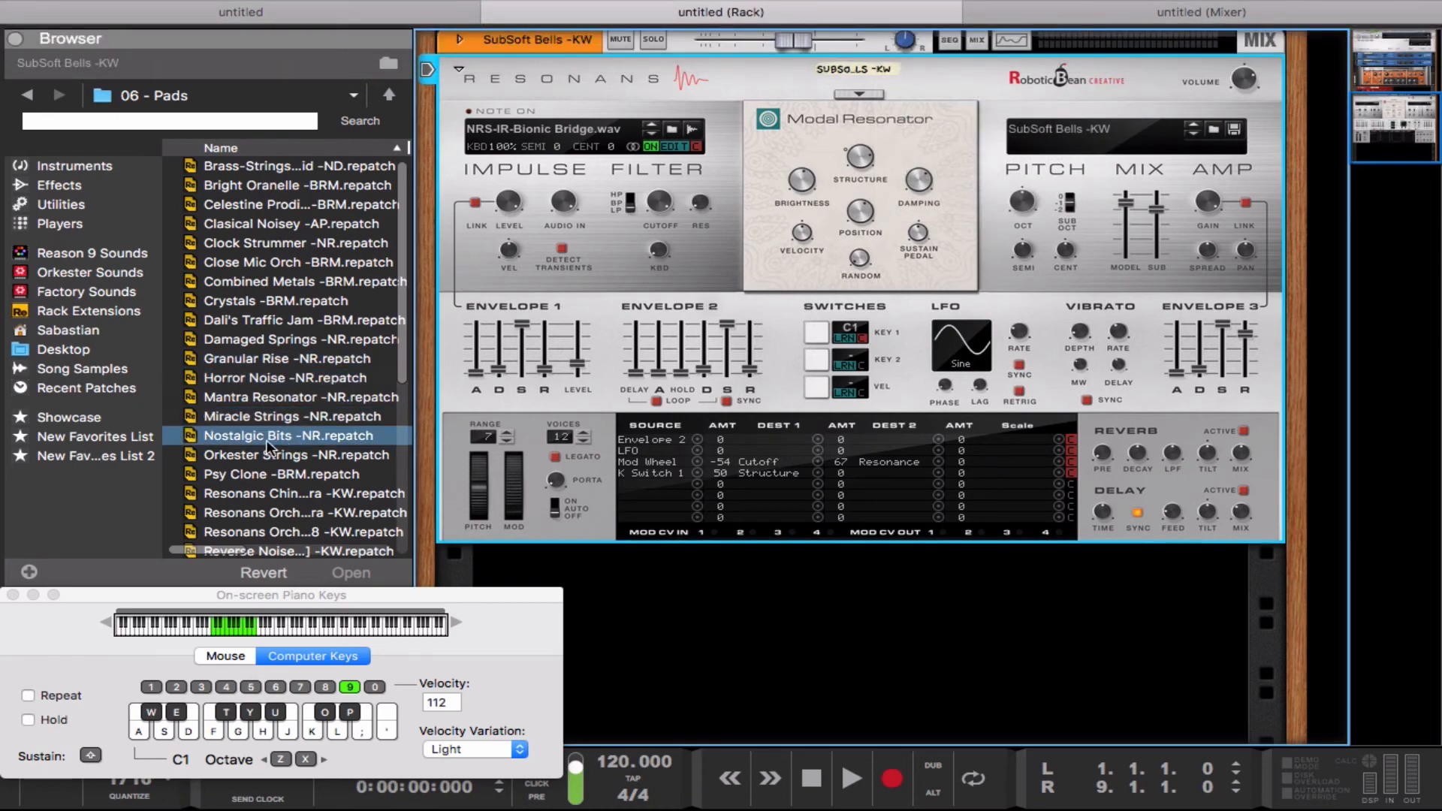
{"action": "left_click", "coordinate": [273, 456]}
{"action": "left_click", "coordinate": [274, 474]}
{"action": "left_click", "coordinate": [263, 438]}
{"action": "left_click_drag", "start_coordinate": [263, 440], "coordinate": [570, 439]}
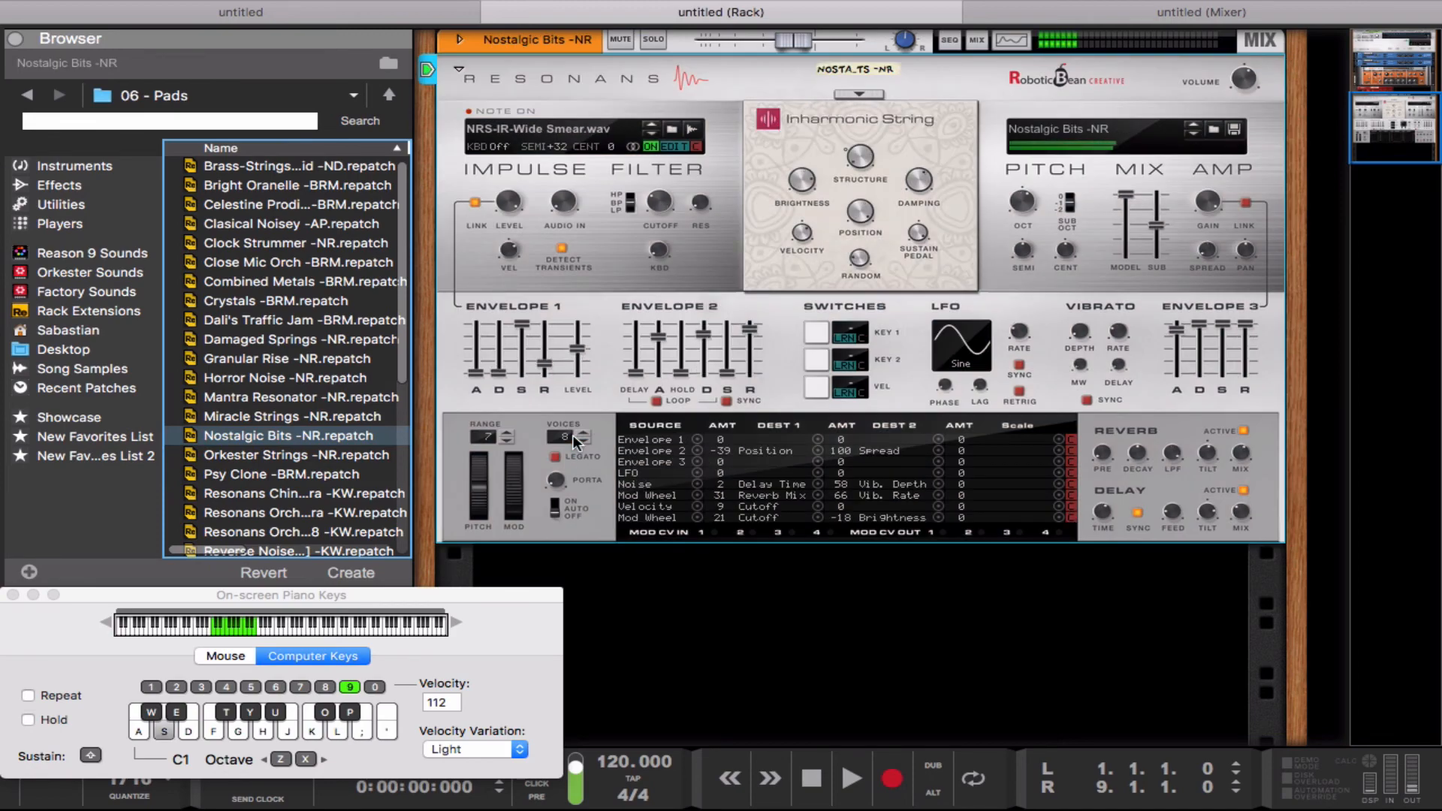
Step: Audition the Crystals -BRM pad patch, followed by the Shifting Lands -BRM patch
{"action": "left_click_drag", "start_coordinate": [375, 299], "coordinate": [584, 269]}
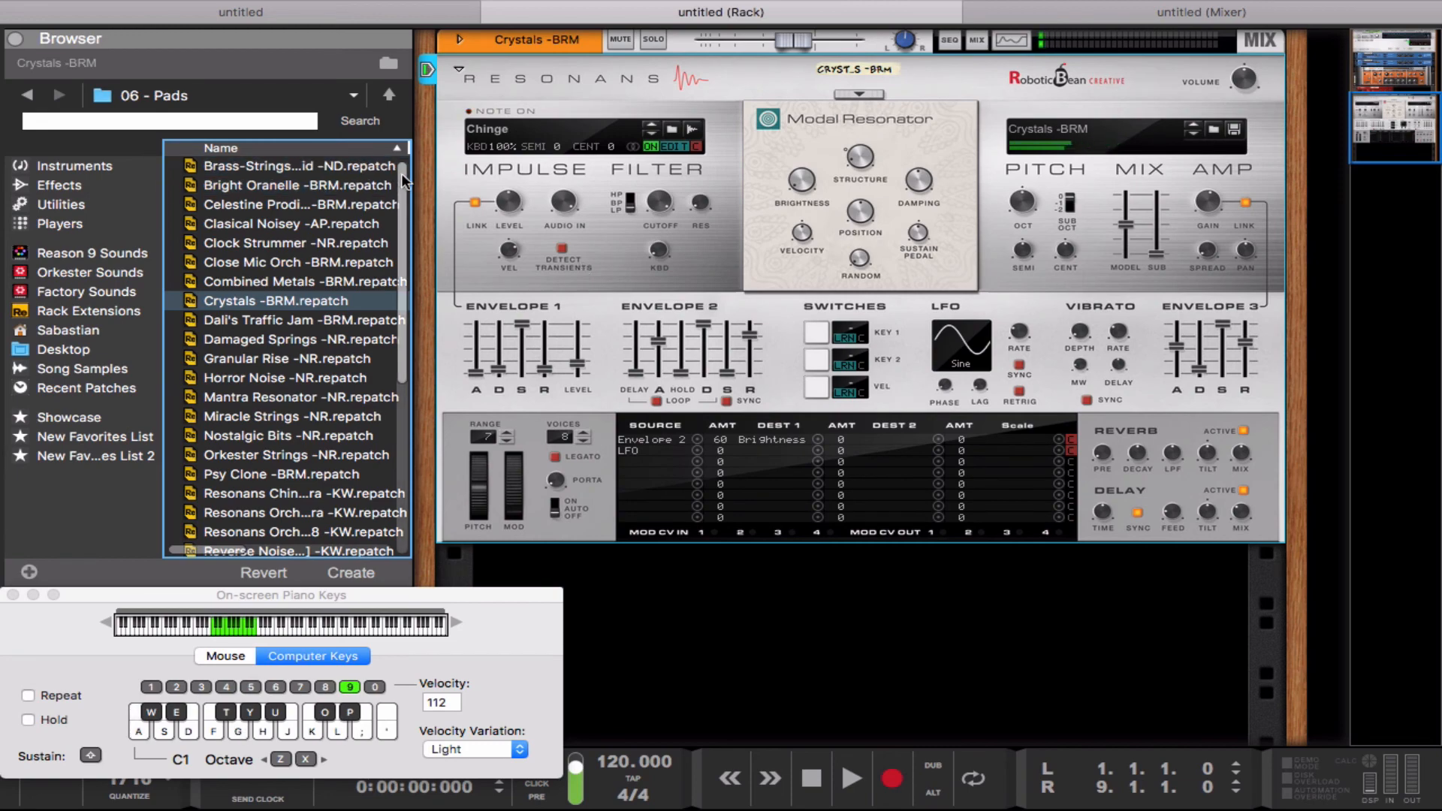
{"action": "left_click_drag", "start_coordinate": [404, 182], "coordinate": [411, 331]}
{"action": "left_click_drag", "start_coordinate": [303, 377], "coordinate": [477, 275]}
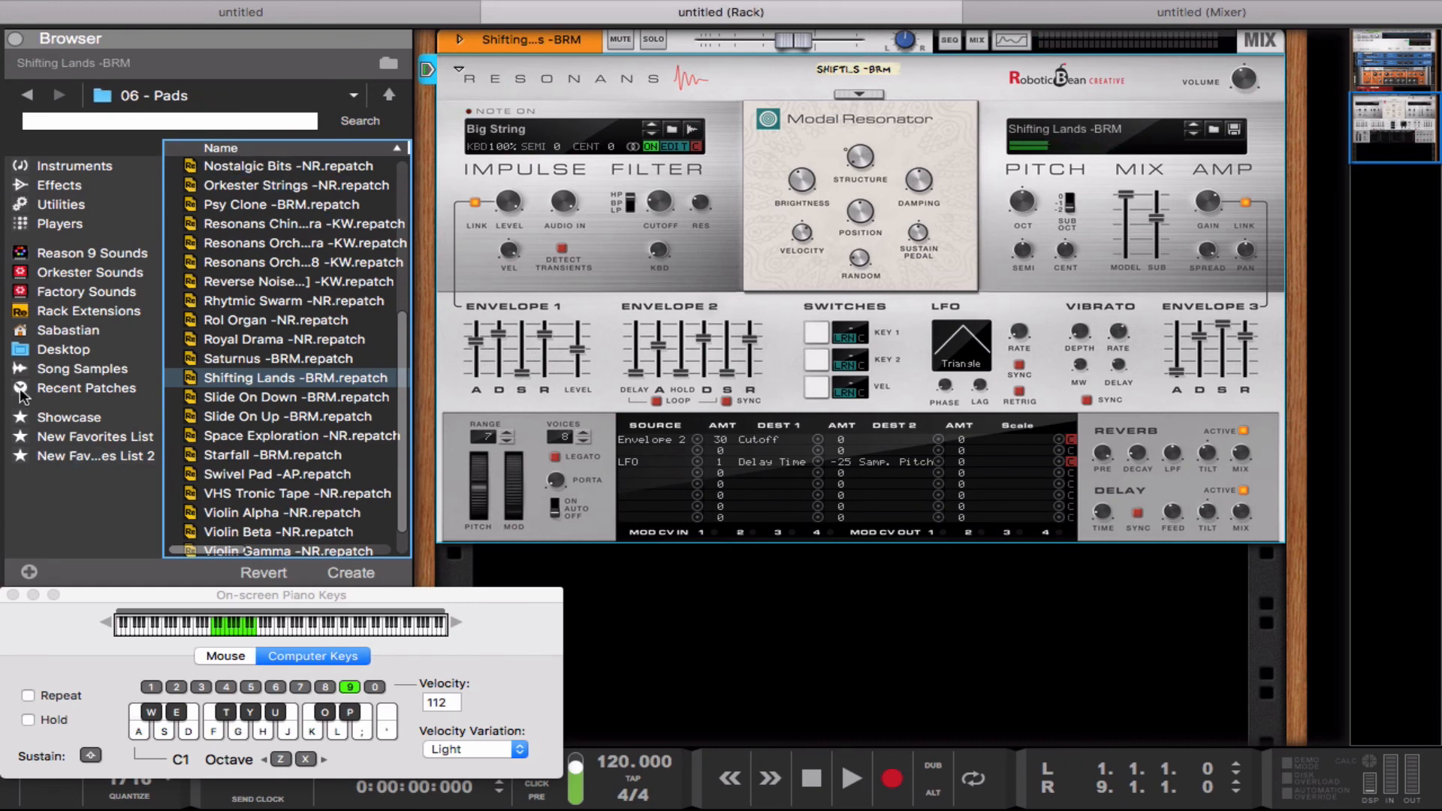
Step: Load the Sun Harp SW patch from the Plucks subfolder of the RB Resonans SW folder, stored in the personal folder on the Desktop
{"action": "left_click", "coordinate": [83, 356]}
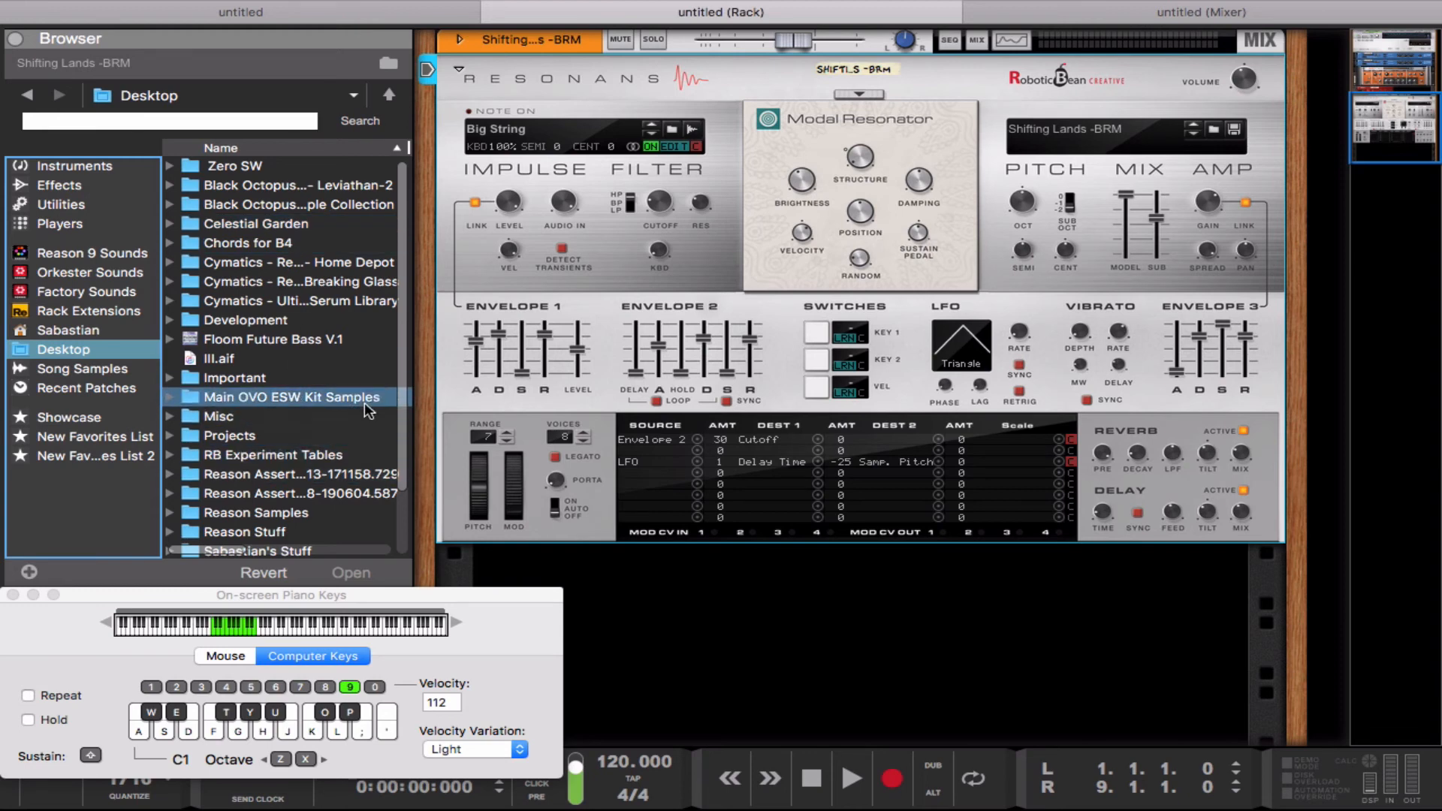
{"action": "left_click_drag", "start_coordinate": [399, 276], "coordinate": [403, 346]}
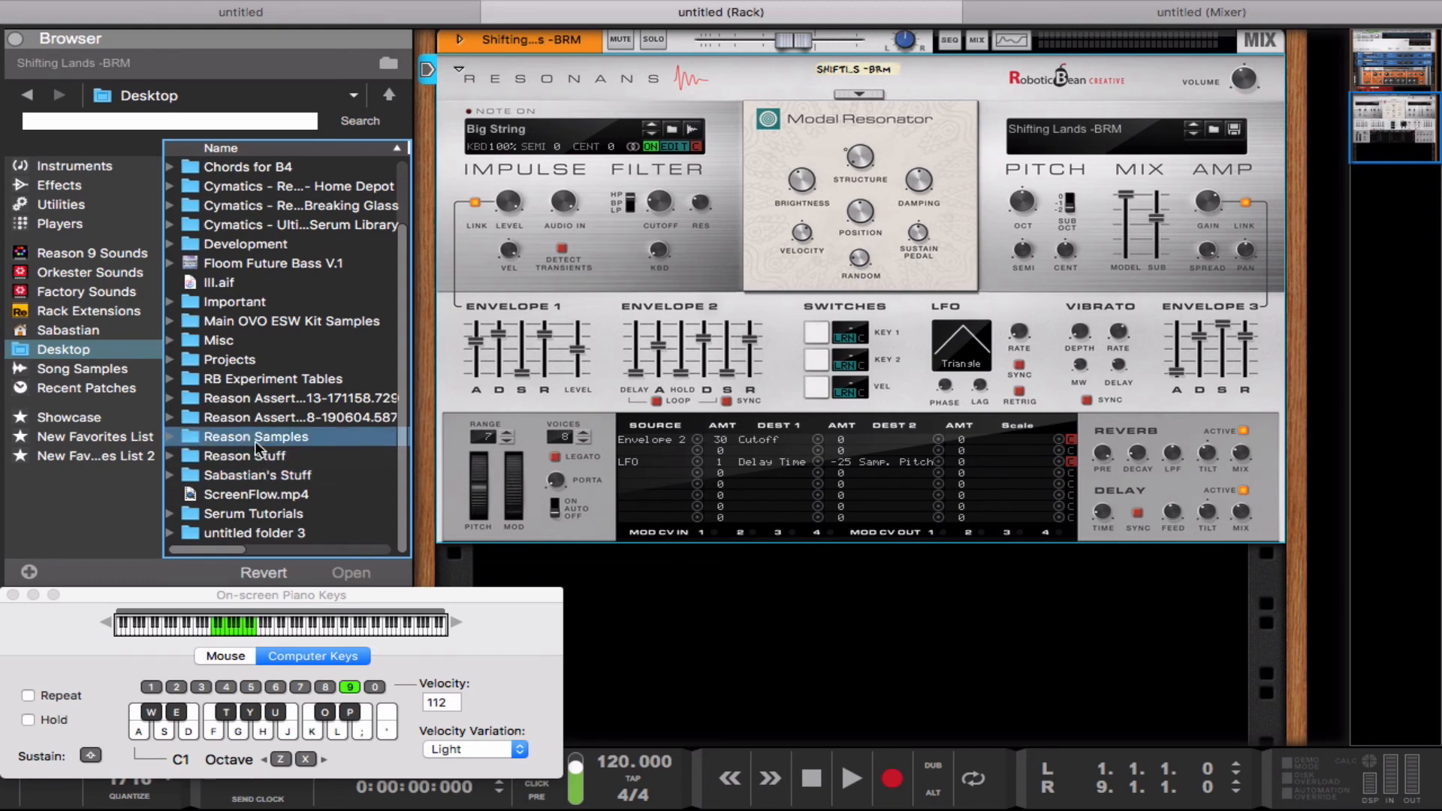
{"action": "left_click", "coordinate": [253, 479]}
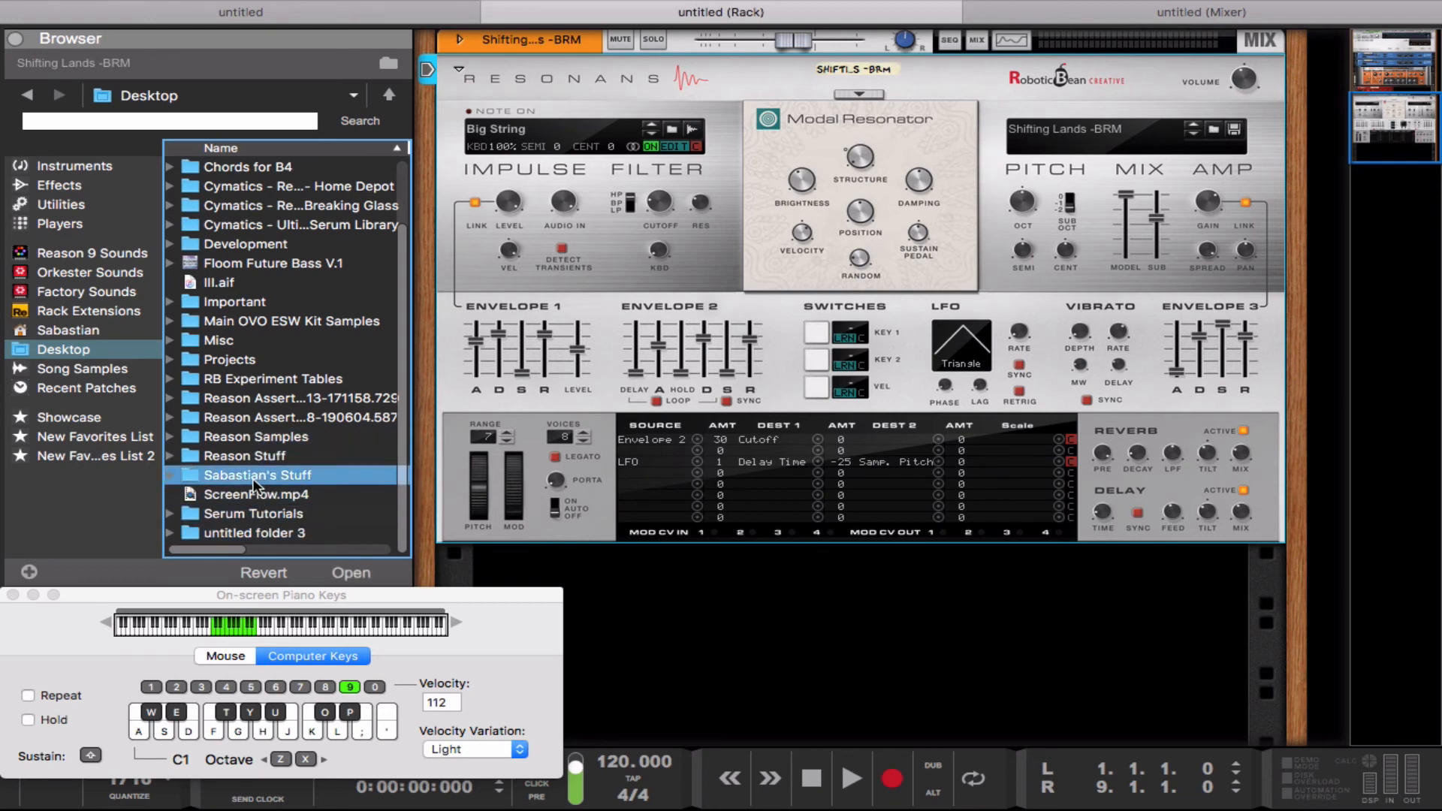
{"action": "double_click", "coordinate": [253, 481]}
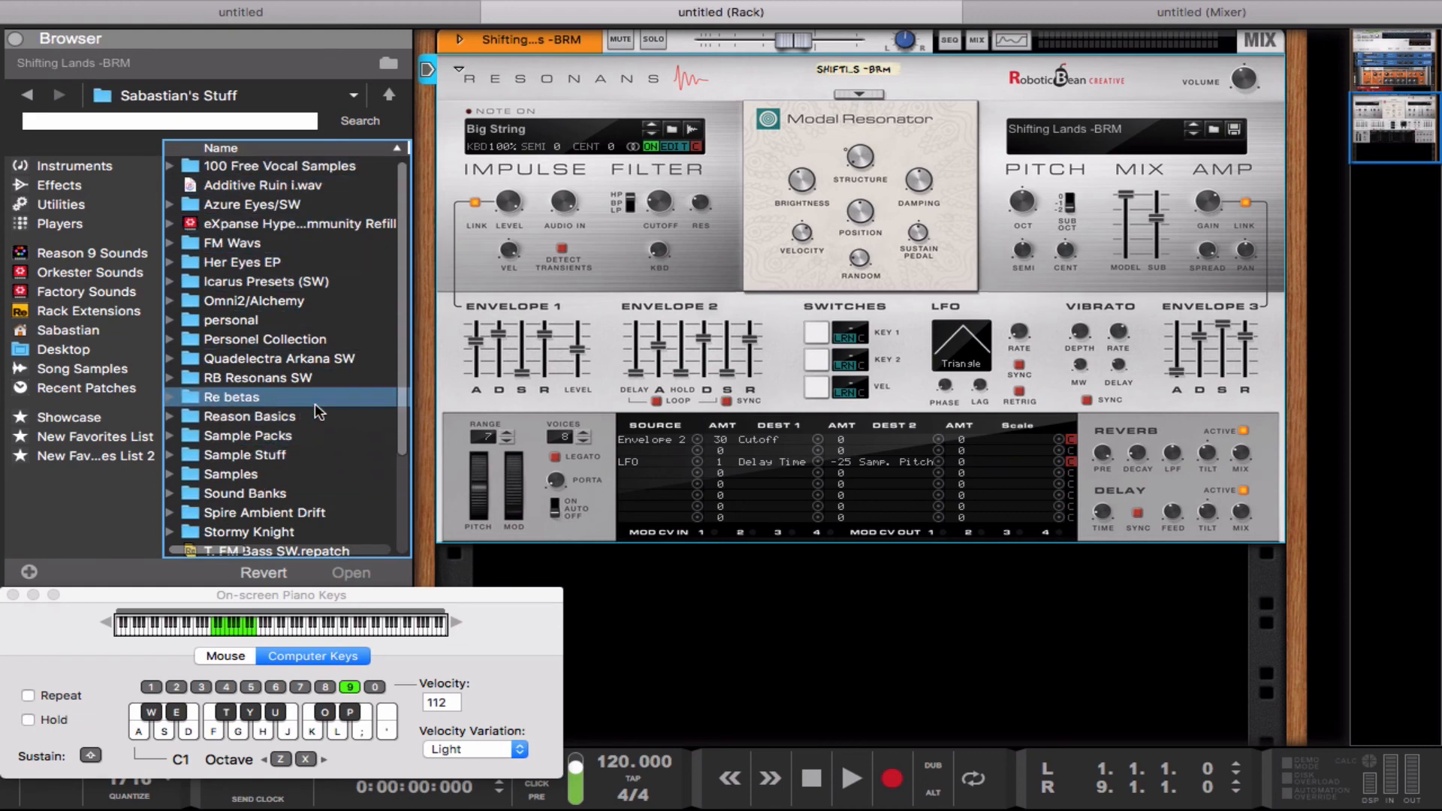
{"action": "double_click", "coordinate": [305, 378]}
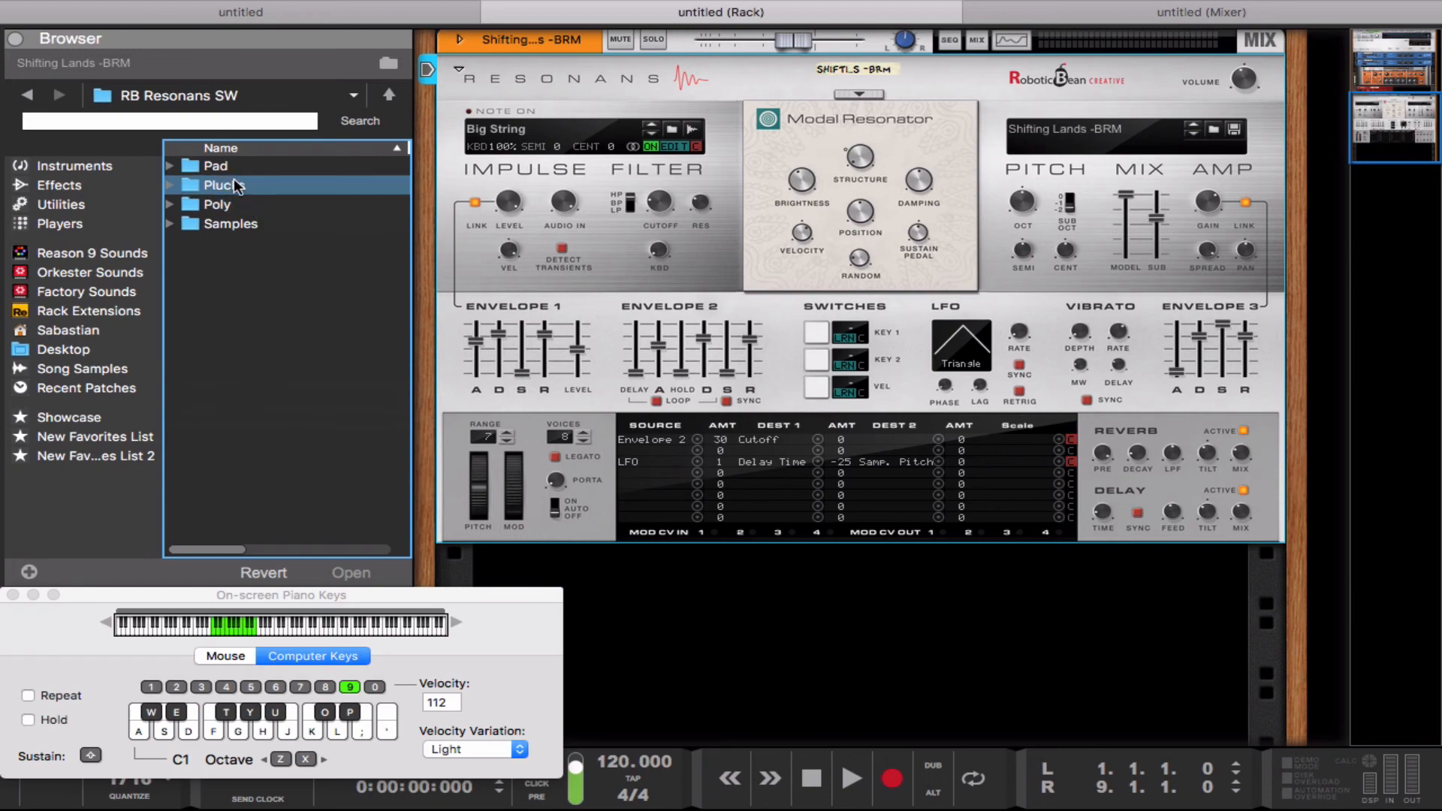
{"action": "double_click", "coordinate": [254, 185]}
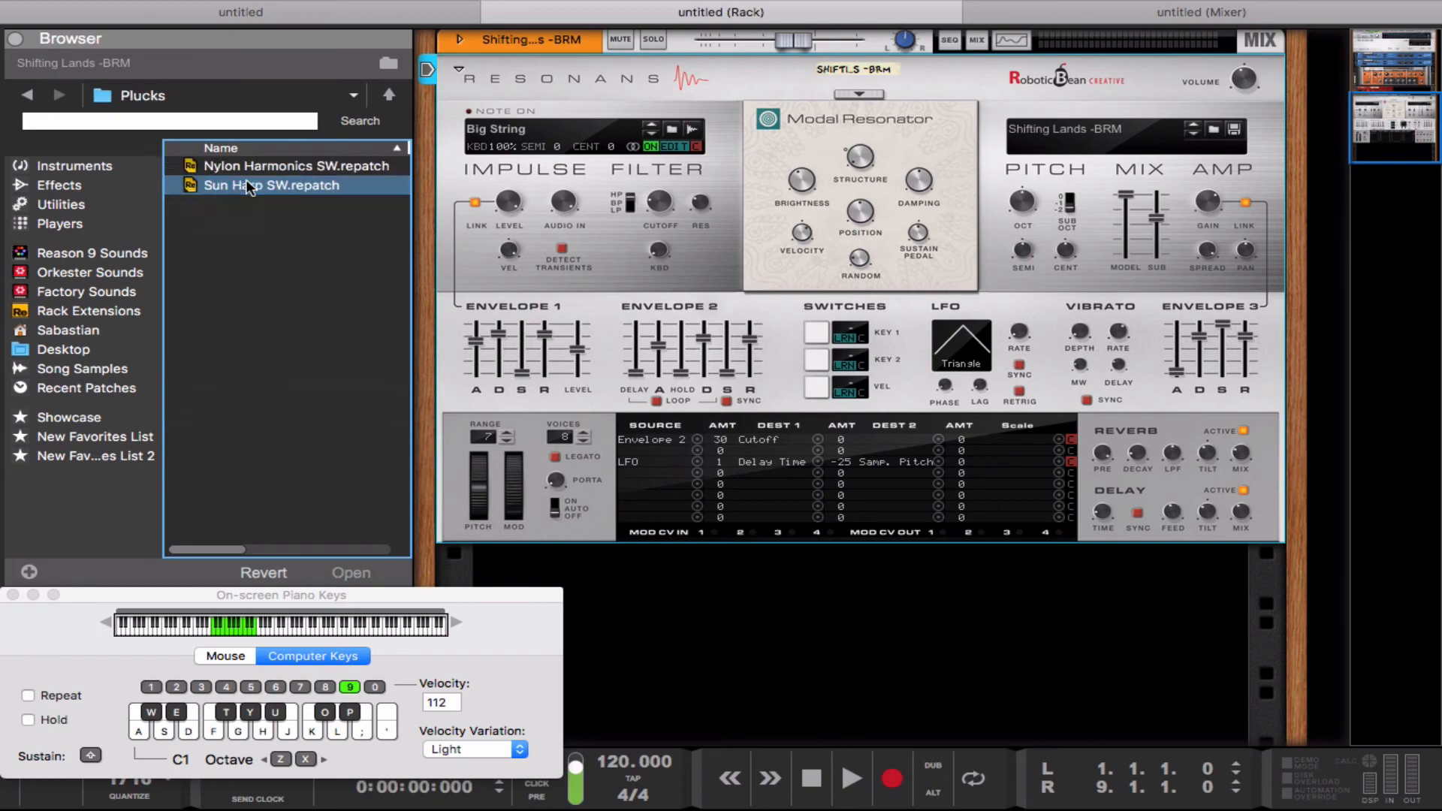
{"action": "left_click", "coordinate": [237, 183]}
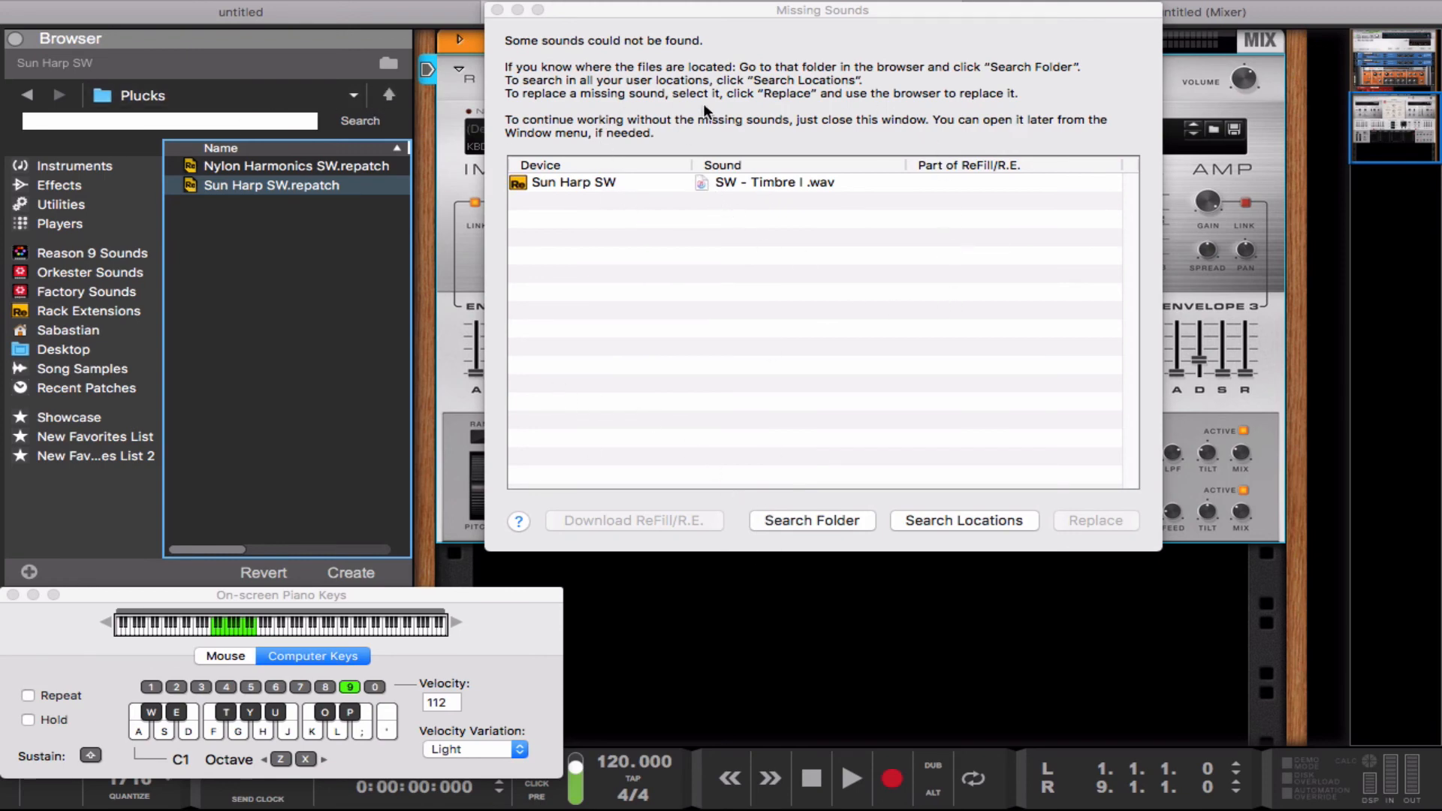
Step: Relink the missing SW - Timbre I .wav sound of Sun Harp SW by searching the Samples folder of RB Resonans SW, and close the missing sounds window
{"action": "left_click", "coordinate": [355, 186]}
{"action": "left_click", "coordinate": [389, 94]}
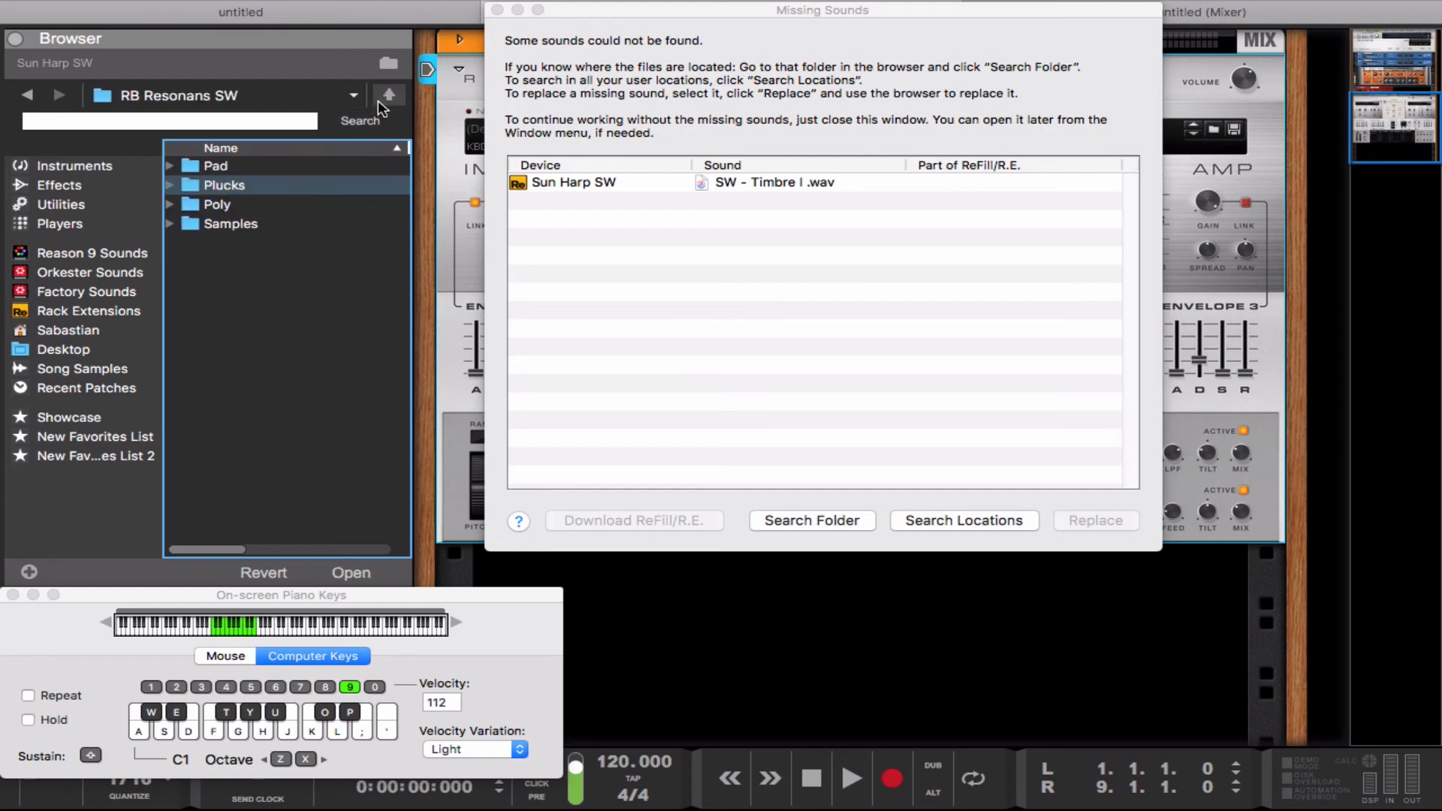
{"action": "left_click", "coordinate": [242, 224]}
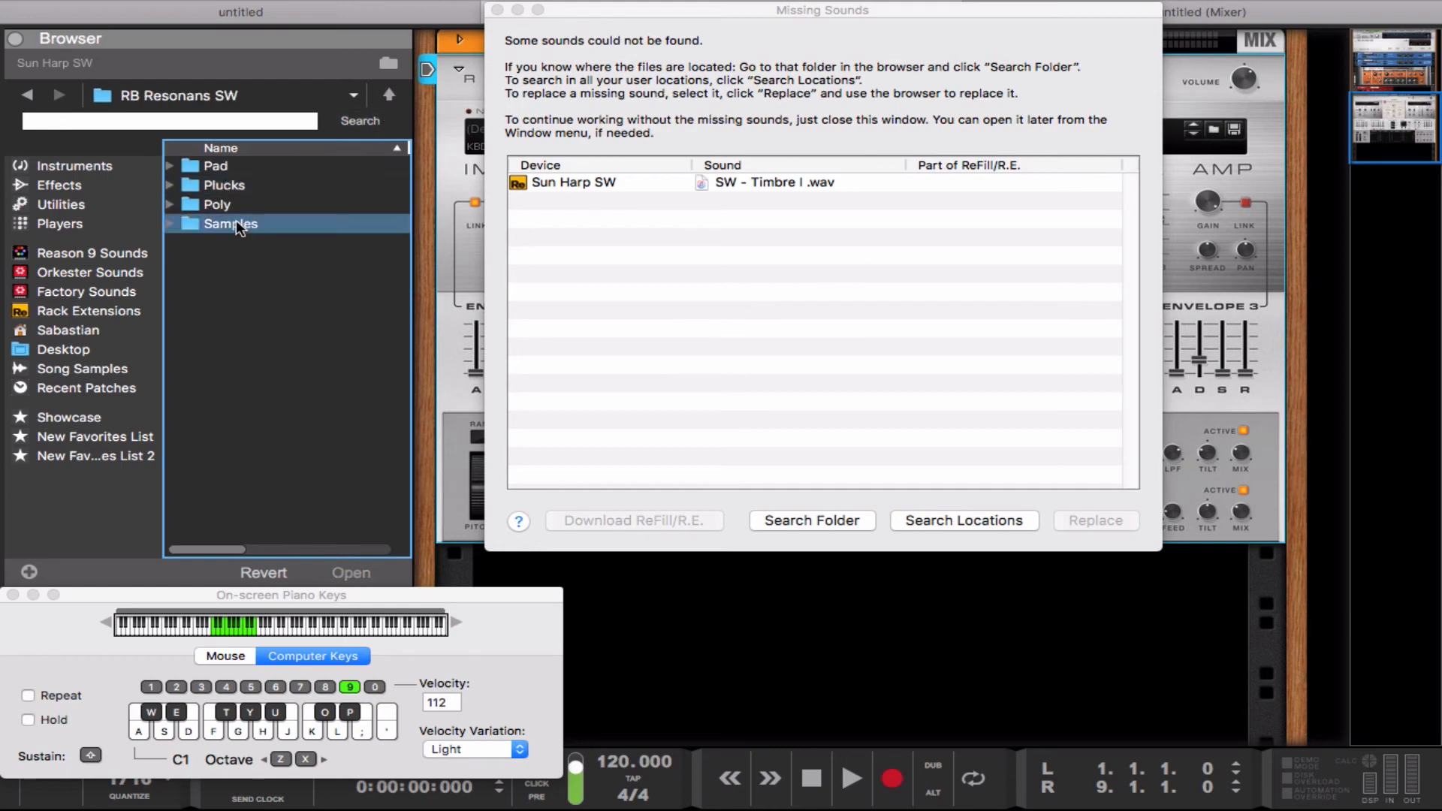
{"action": "left_click", "coordinate": [813, 526]}
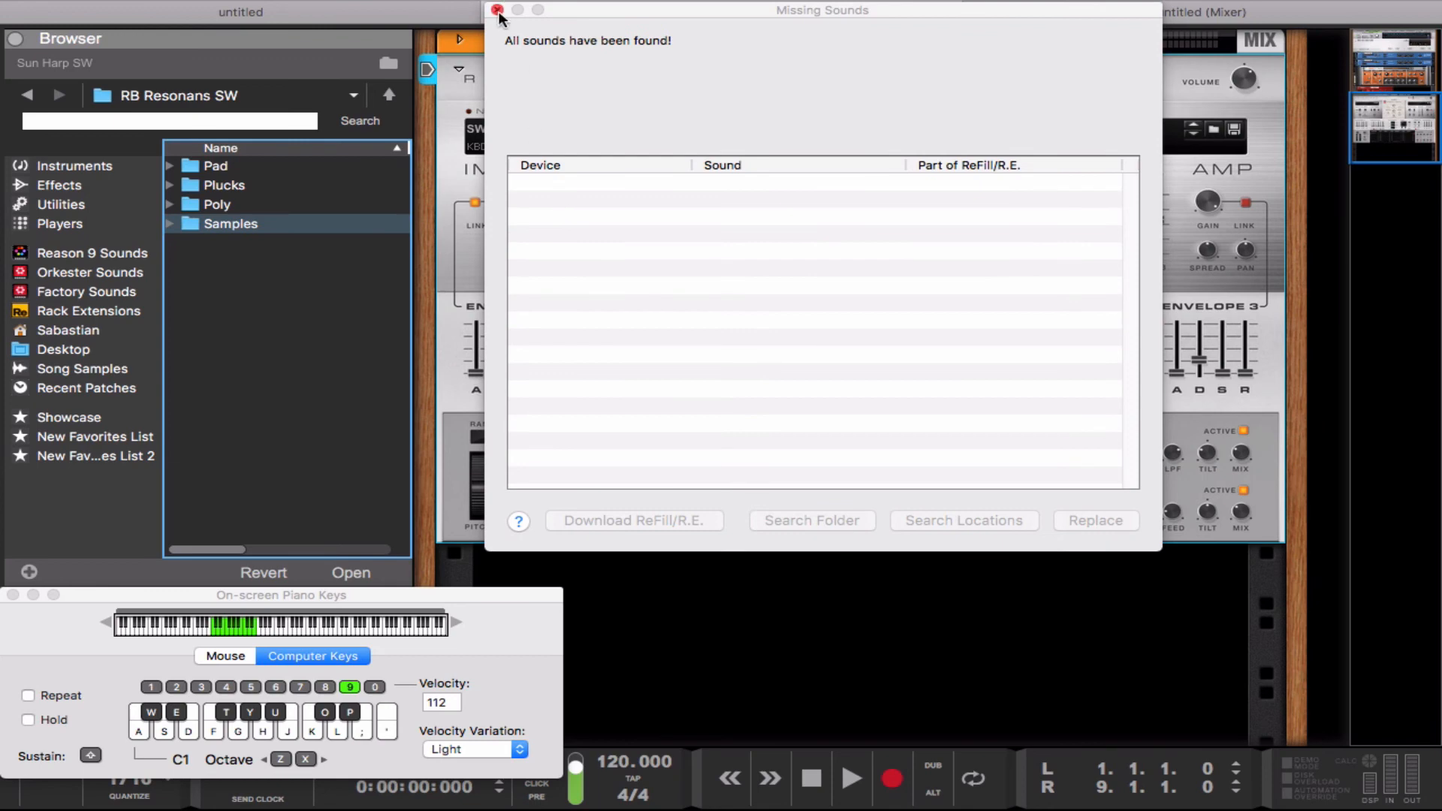
{"action": "left_click", "coordinate": [497, 10]}
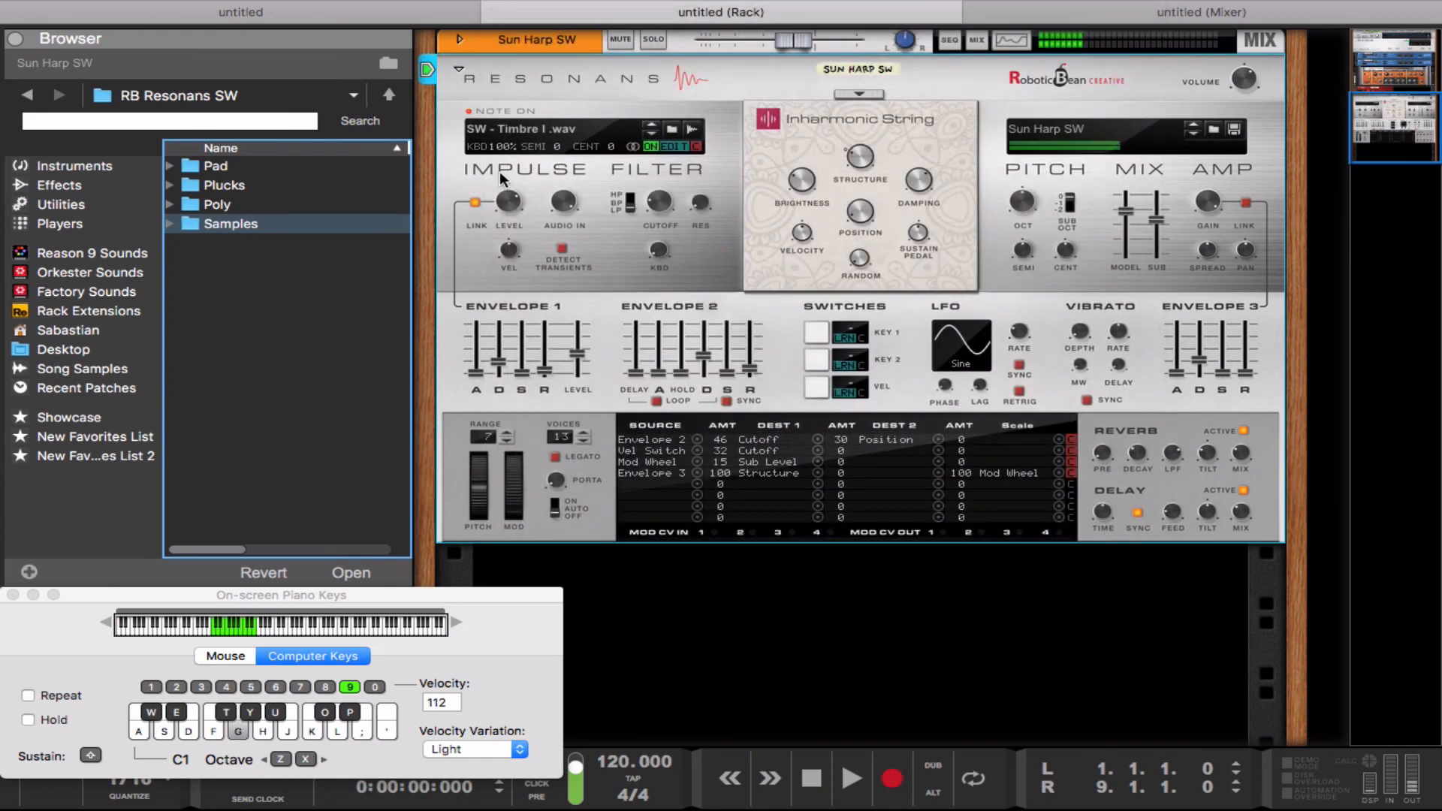
Step: Audition the Sun Harp SW patch by playing notes across octaves C1 to C3 and trying the mod wheel
{"action": "key", "text": "k"}
{"action": "key", "text": "x"}
{"action": "key", "text": "k"}
{"action": "key", "text": "a"}
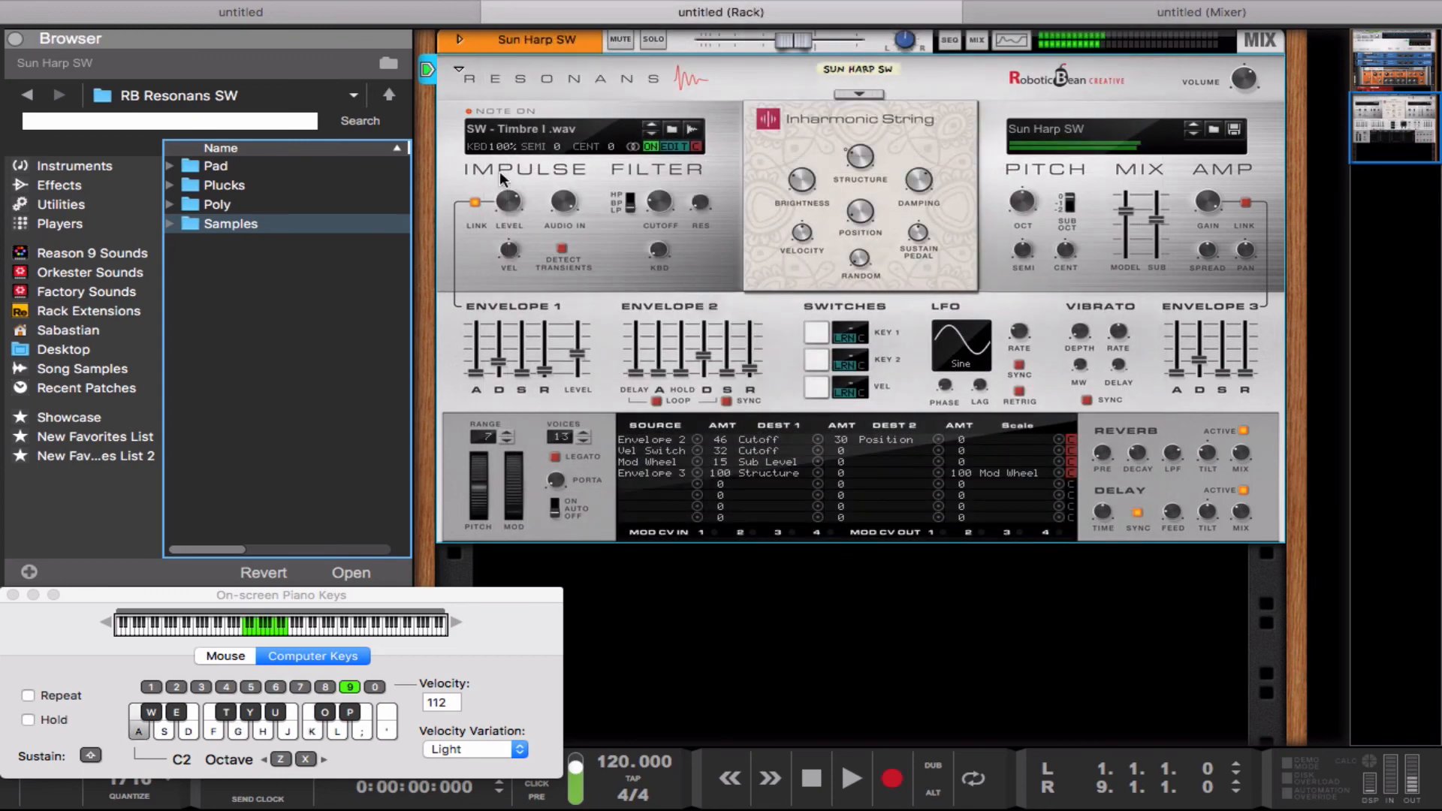
{"action": "key", "text": "g"}
{"action": "key", "text": "l"}
{"action": "key", "text": "x"}
{"action": "key", "text": "g"}
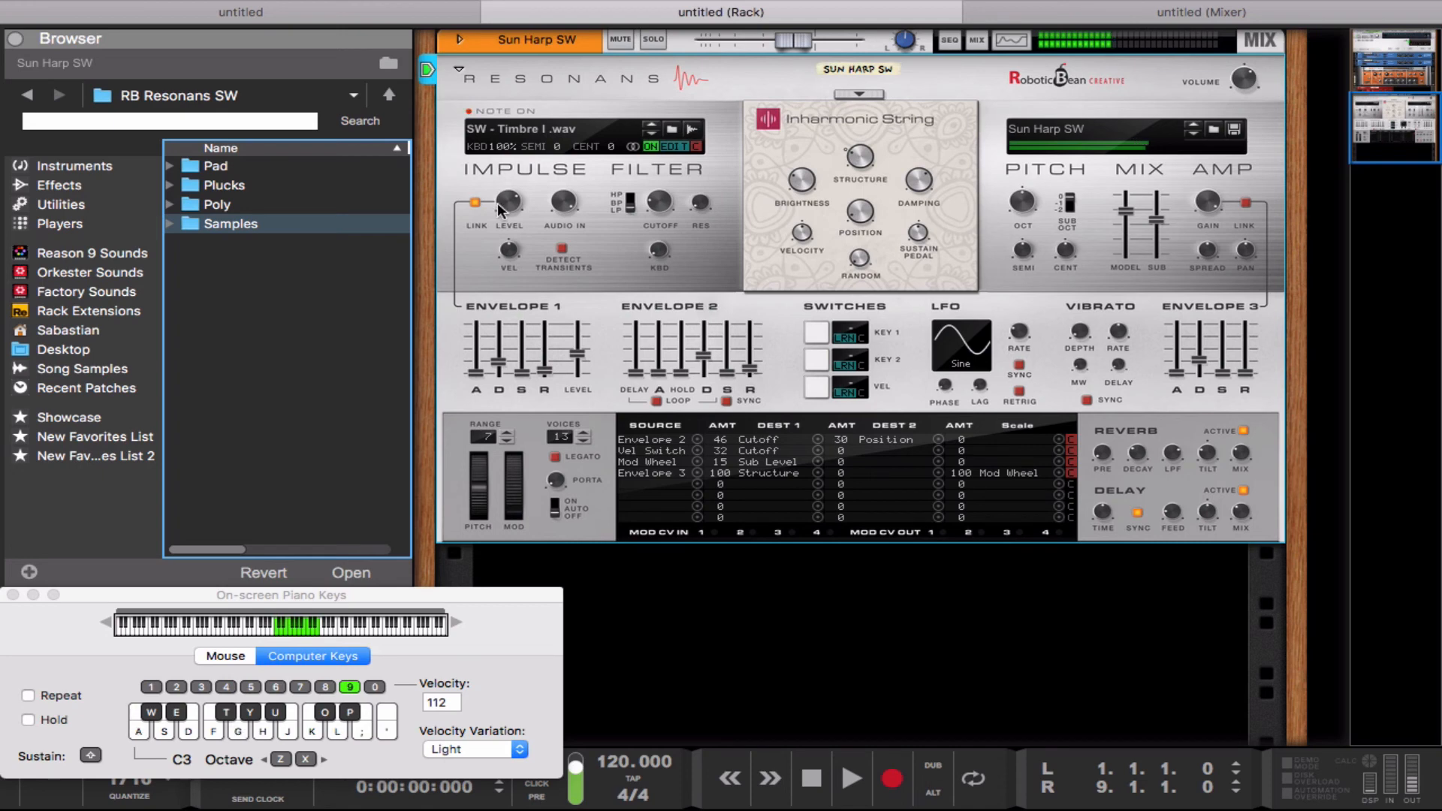
{"action": "key", "text": "d"}
{"action": "mouse_move", "coordinate": [512, 502]}
{"action": "left_mouse_down"}
{"action": "mouse_move", "coordinate": [510, 378]}
{"action": "mouse_move", "coordinate": [506, 519]}
{"action": "left_mouse_up"}
{"action": "key", "text": "g"}
{"action": "key", "text": "g"}
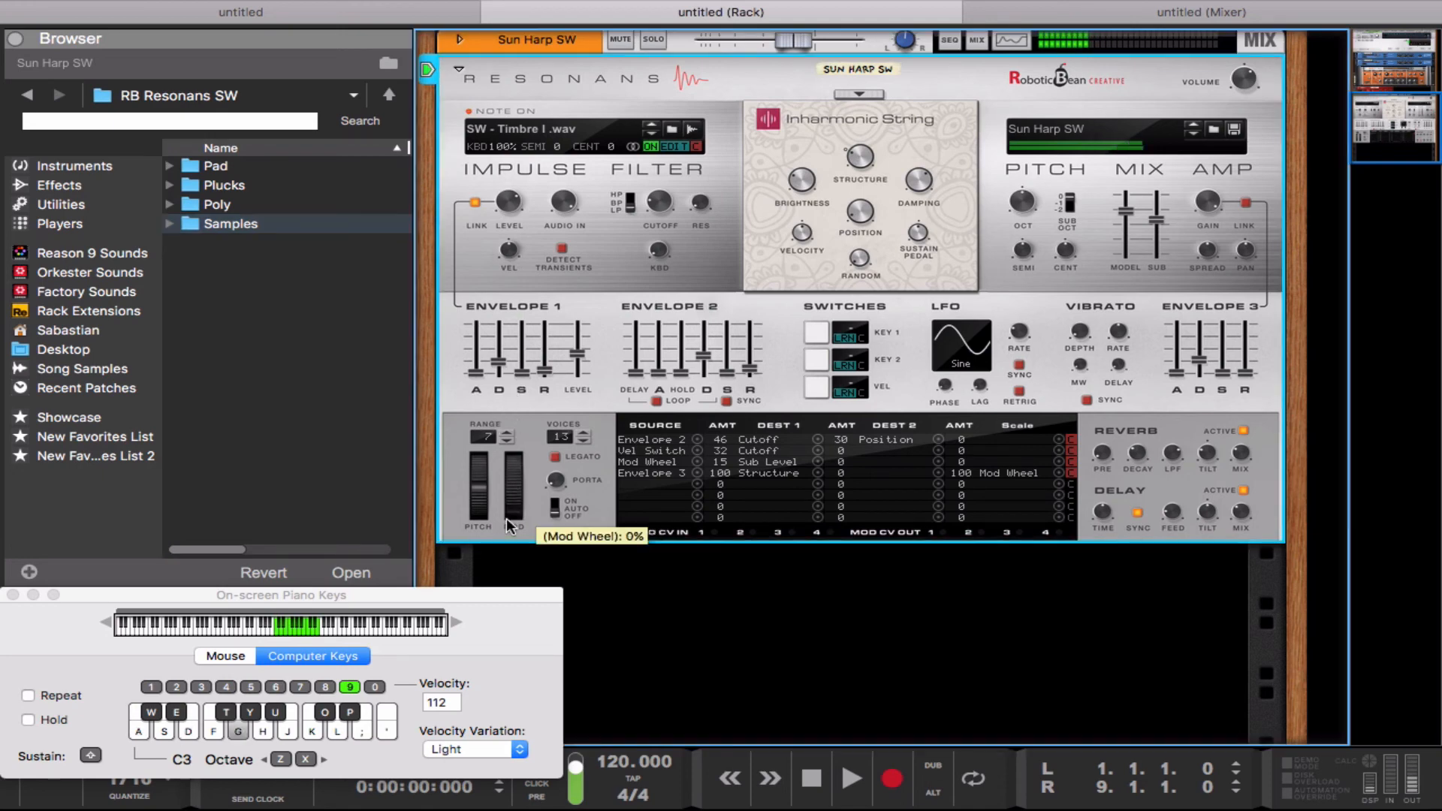
Step: Load the Wine Glass SW patch from the Poly subfolder of RB Resonans SW
{"action": "left_click", "coordinate": [259, 188]}
{"action": "left_click", "coordinate": [246, 171]}
{"action": "left_click", "coordinate": [256, 188]}
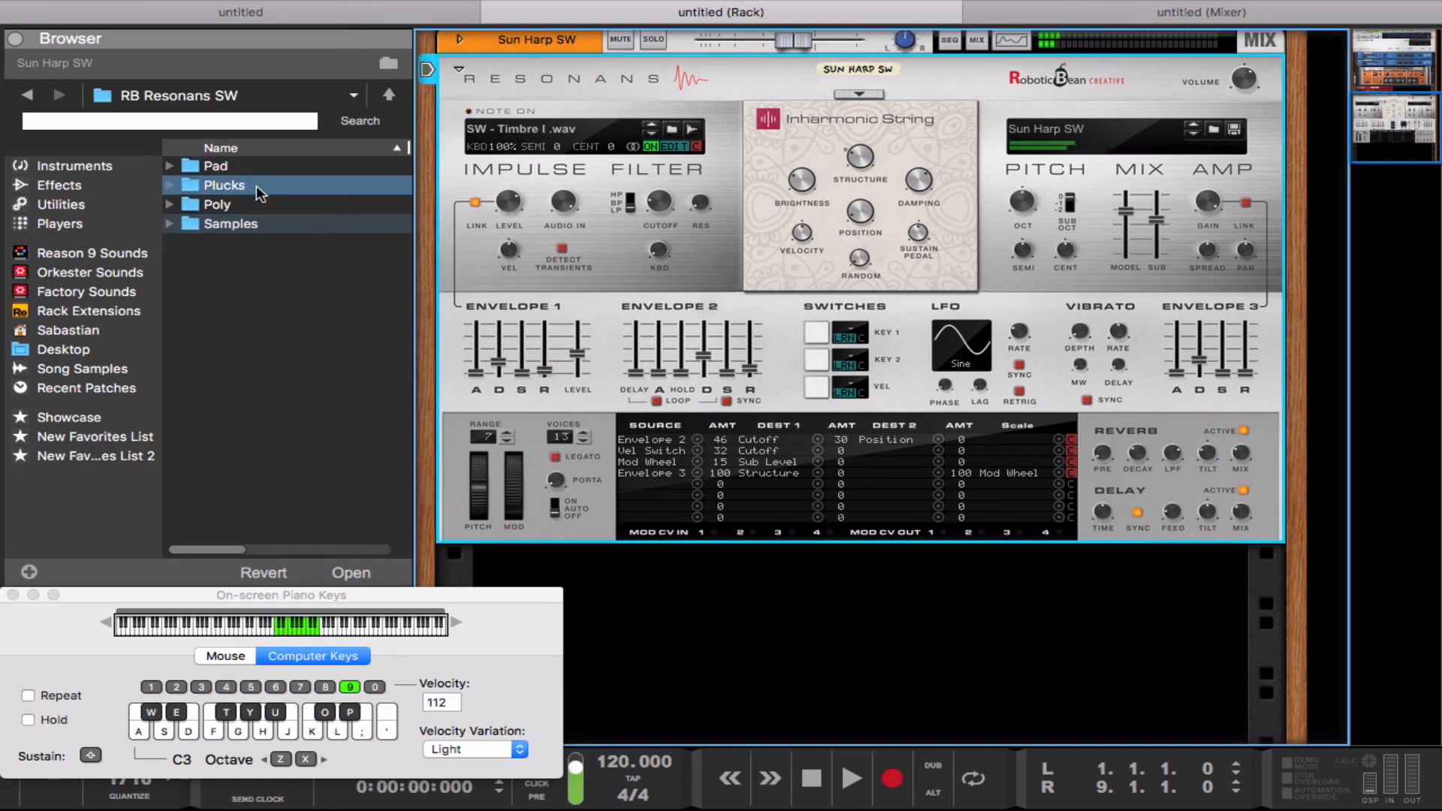
{"action": "double_click", "coordinate": [259, 206]}
{"action": "left_click", "coordinate": [266, 162]}
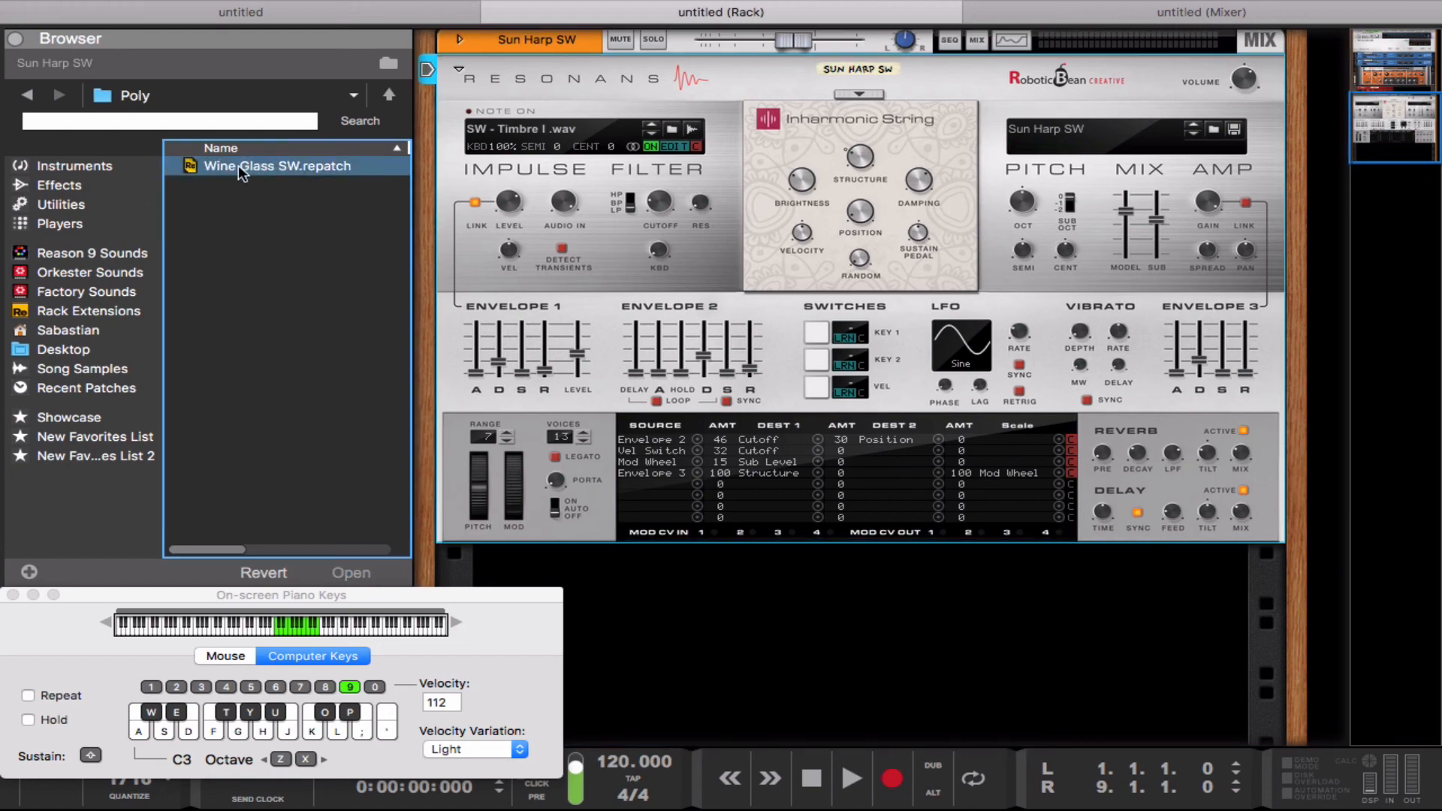
{"action": "double_click", "coordinate": [240, 167]}
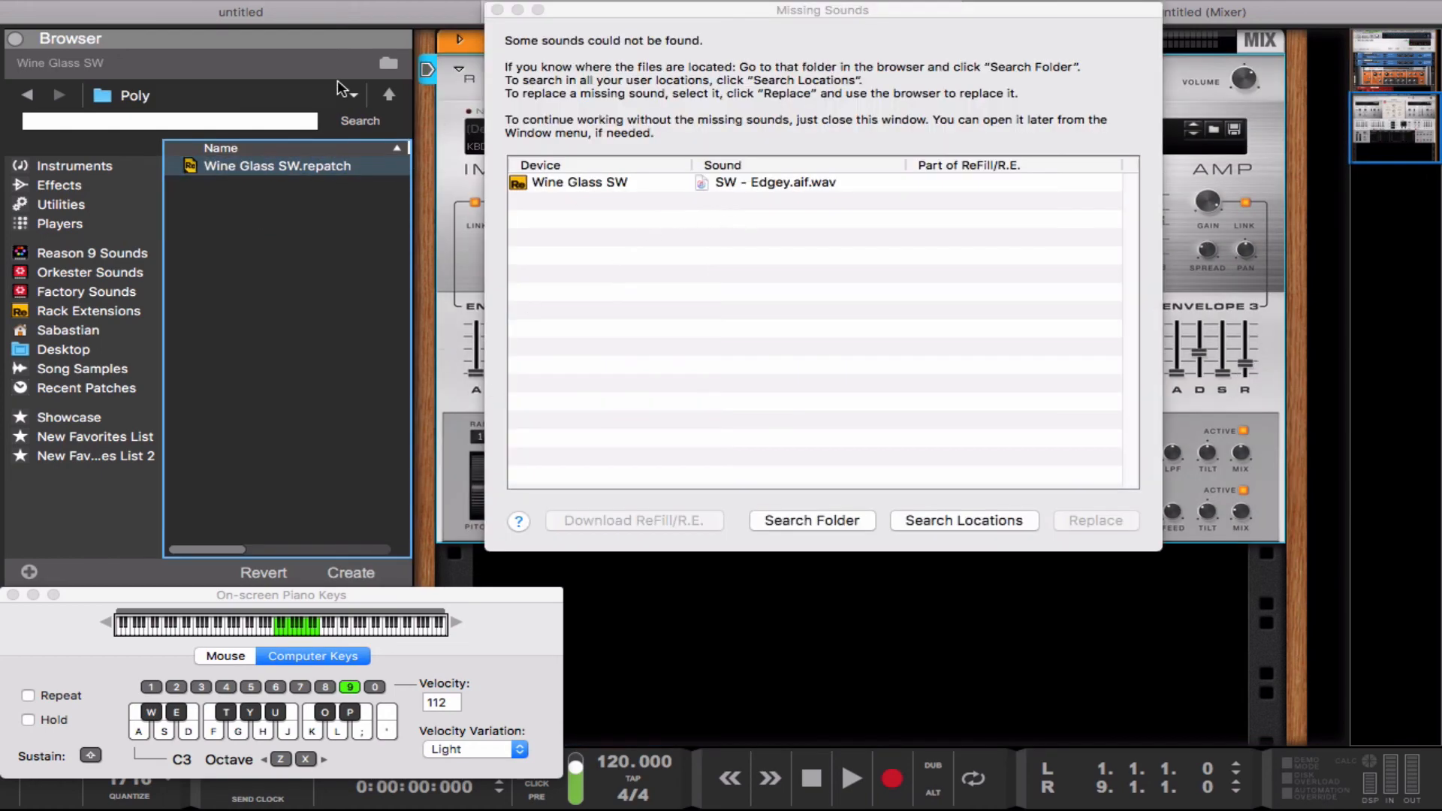
Step: Relink Wine Glass SW's missing SW - Edgey.aif.wav sound by searching the Samples folder, and close the missing sounds window
{"action": "left_click", "coordinate": [389, 94]}
{"action": "left_click", "coordinate": [294, 222]}
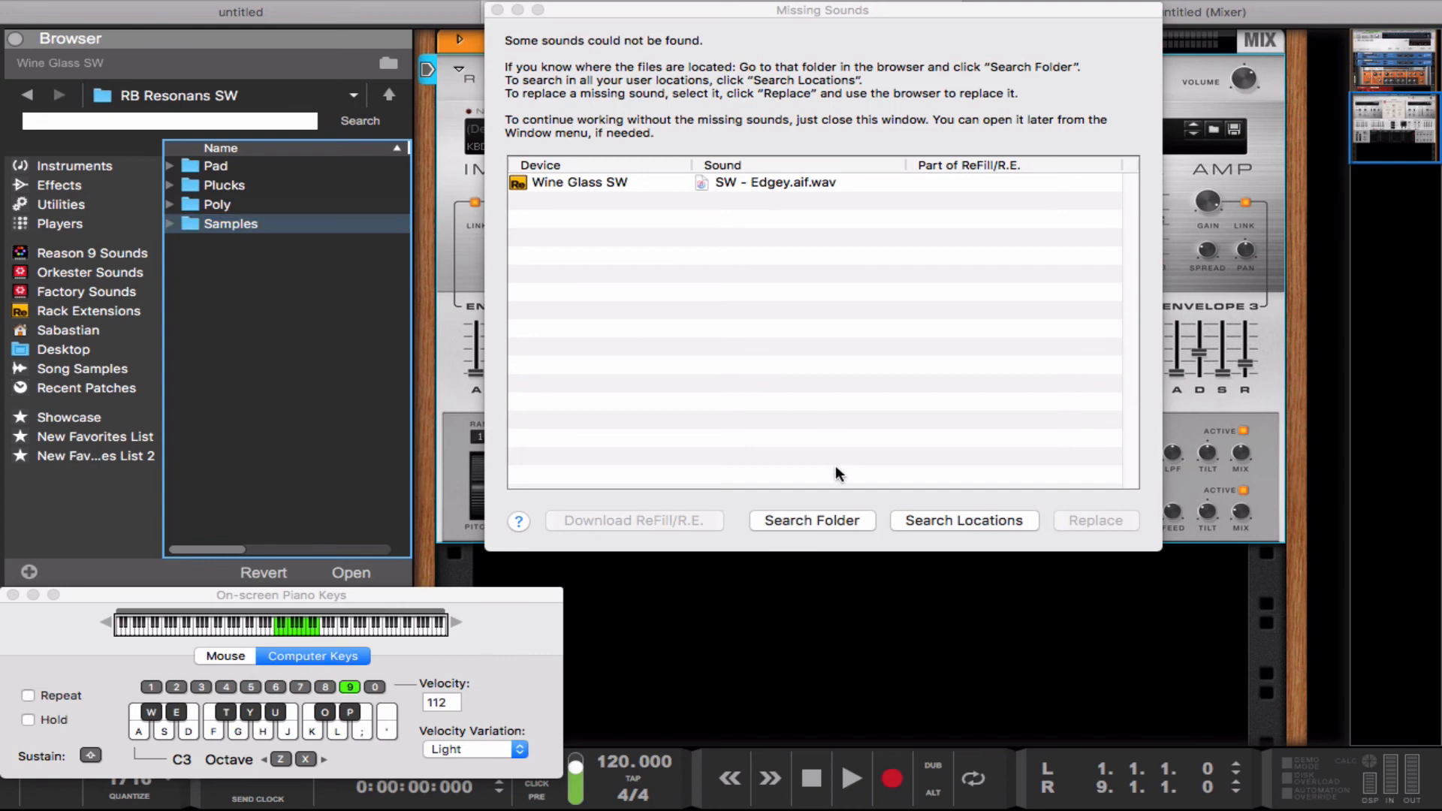
{"action": "left_click", "coordinate": [816, 519]}
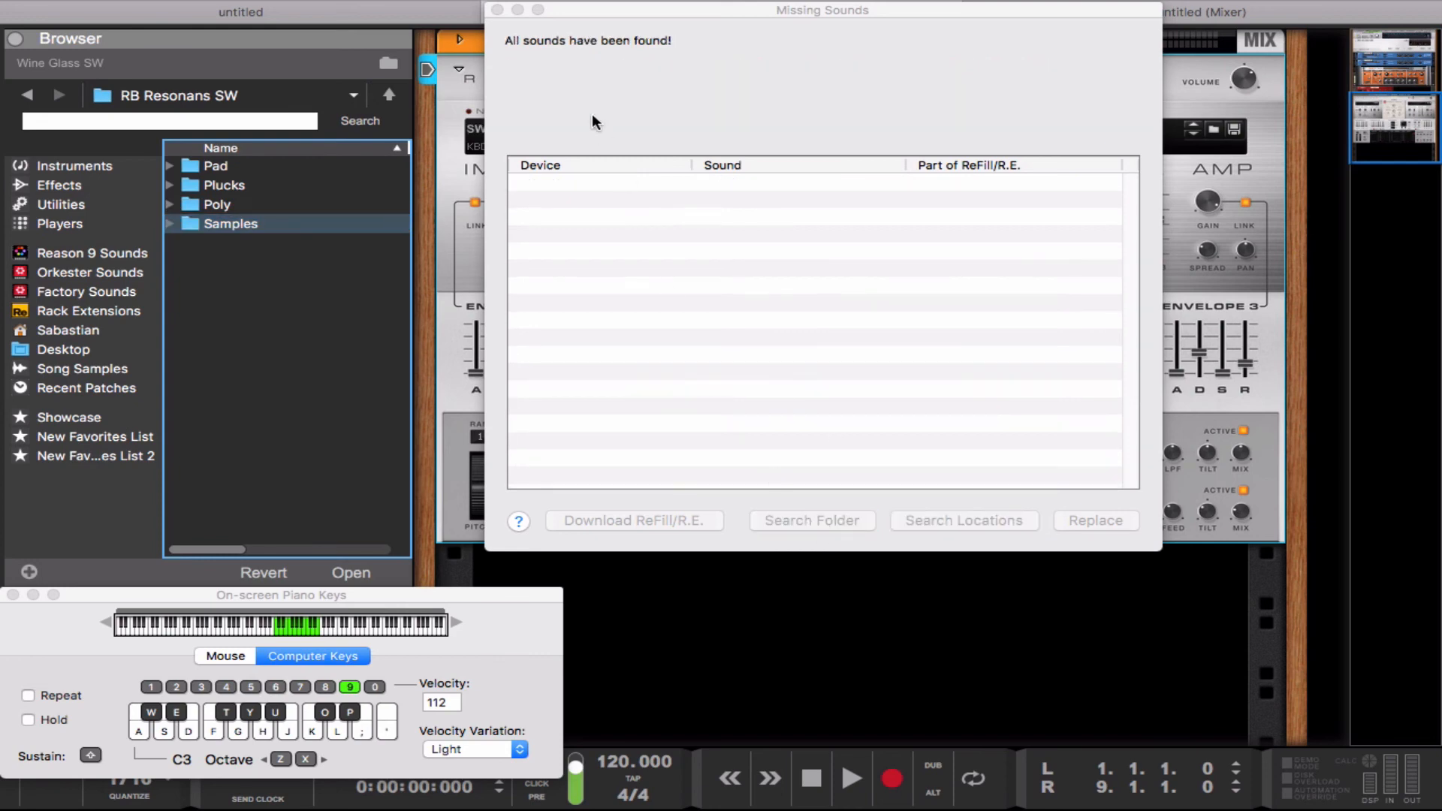
{"action": "left_click", "coordinate": [497, 10]}
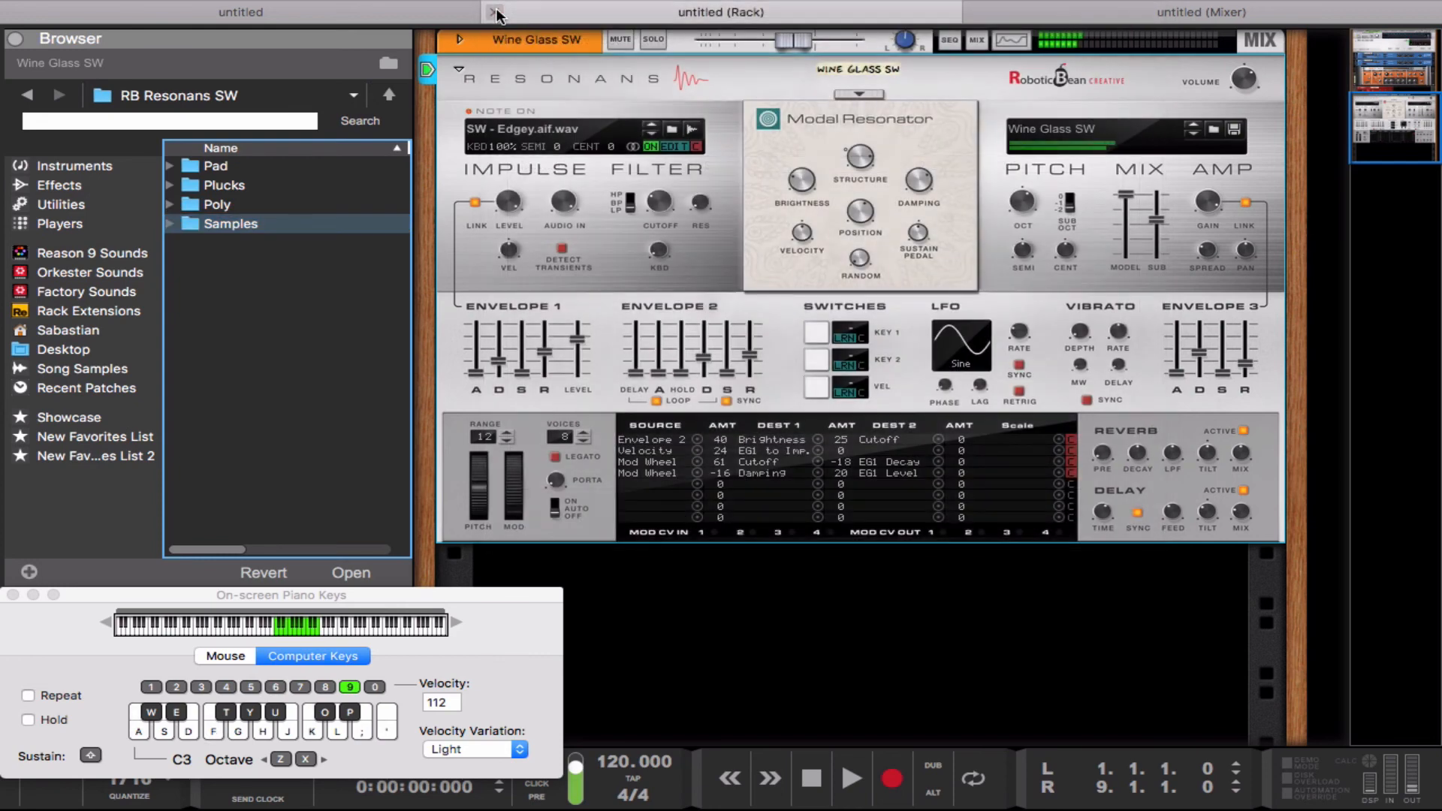
Step: Audition the Wine Glass SW patch by playing notes across octaves C2 to C4
{"action": "key", "text": "l"}
{"action": "key", "text": "d"}
{"action": "key", "text": "z"}
{"action": "key", "text": "l"}
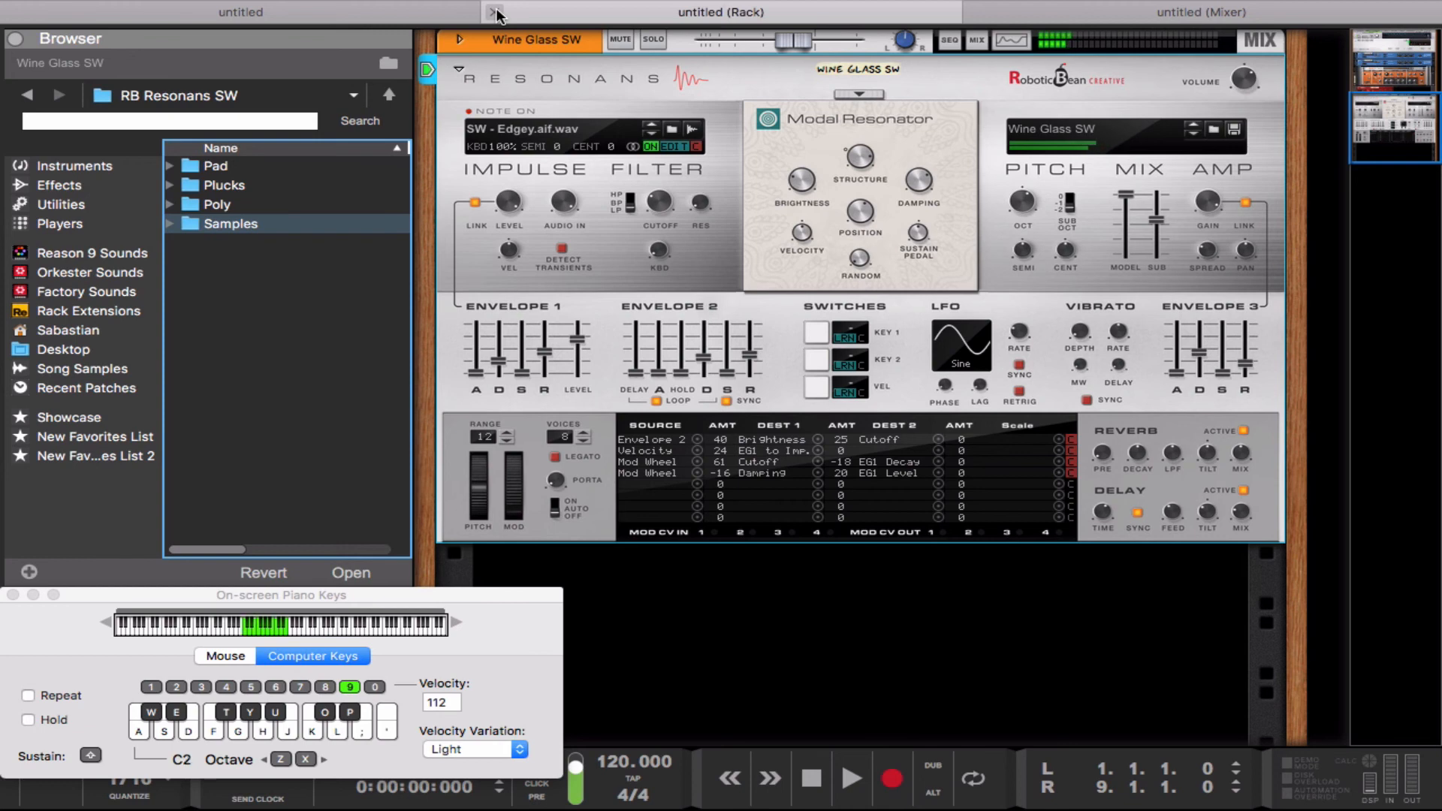
{"action": "key", "text": "k"}
{"action": "key", "text": "x"}
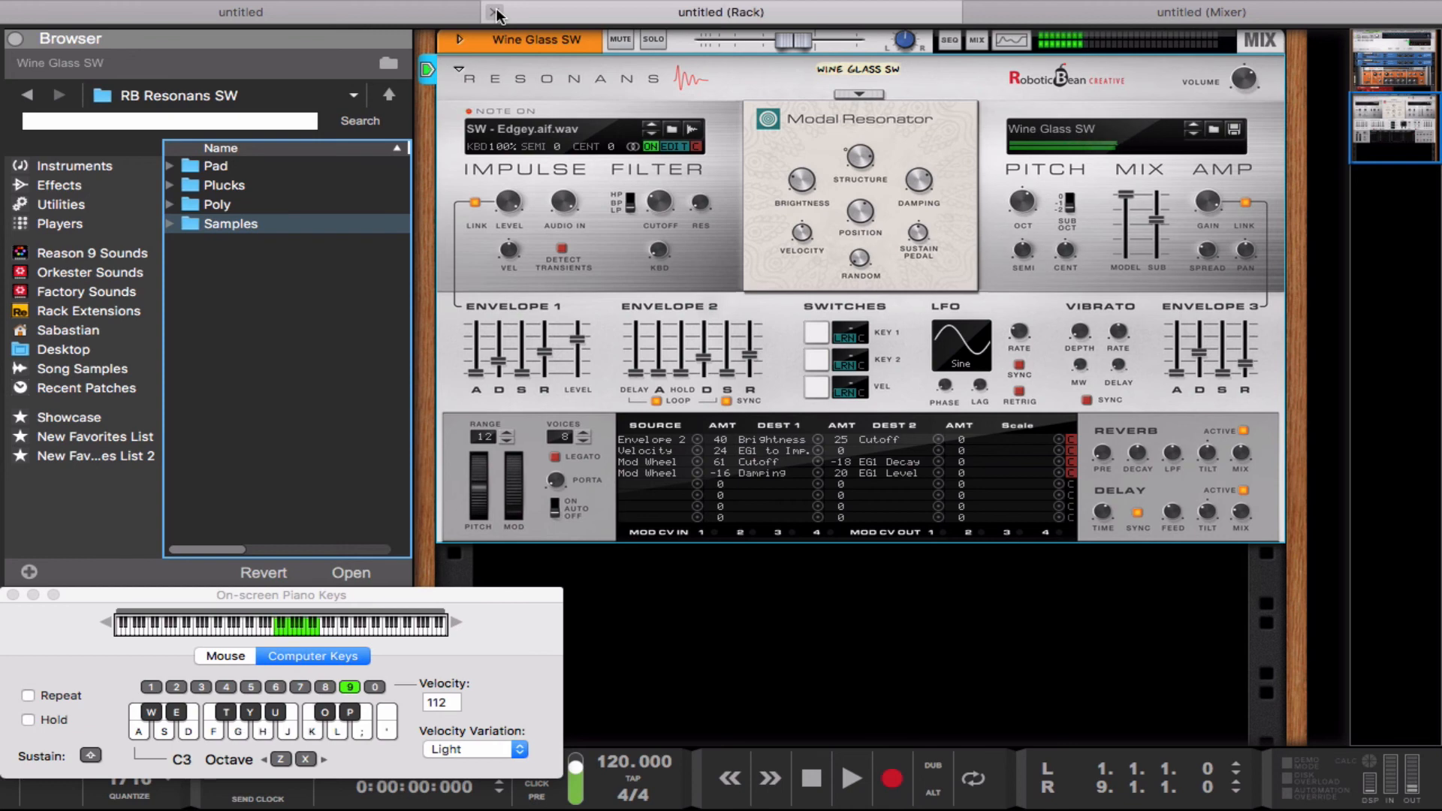
{"action": "key", "text": "a"}
{"action": "key", "text": "g"}
{"action": "key", "text": "l"}
{"action": "key", "text": "x"}
{"action": "key", "text": "a"}
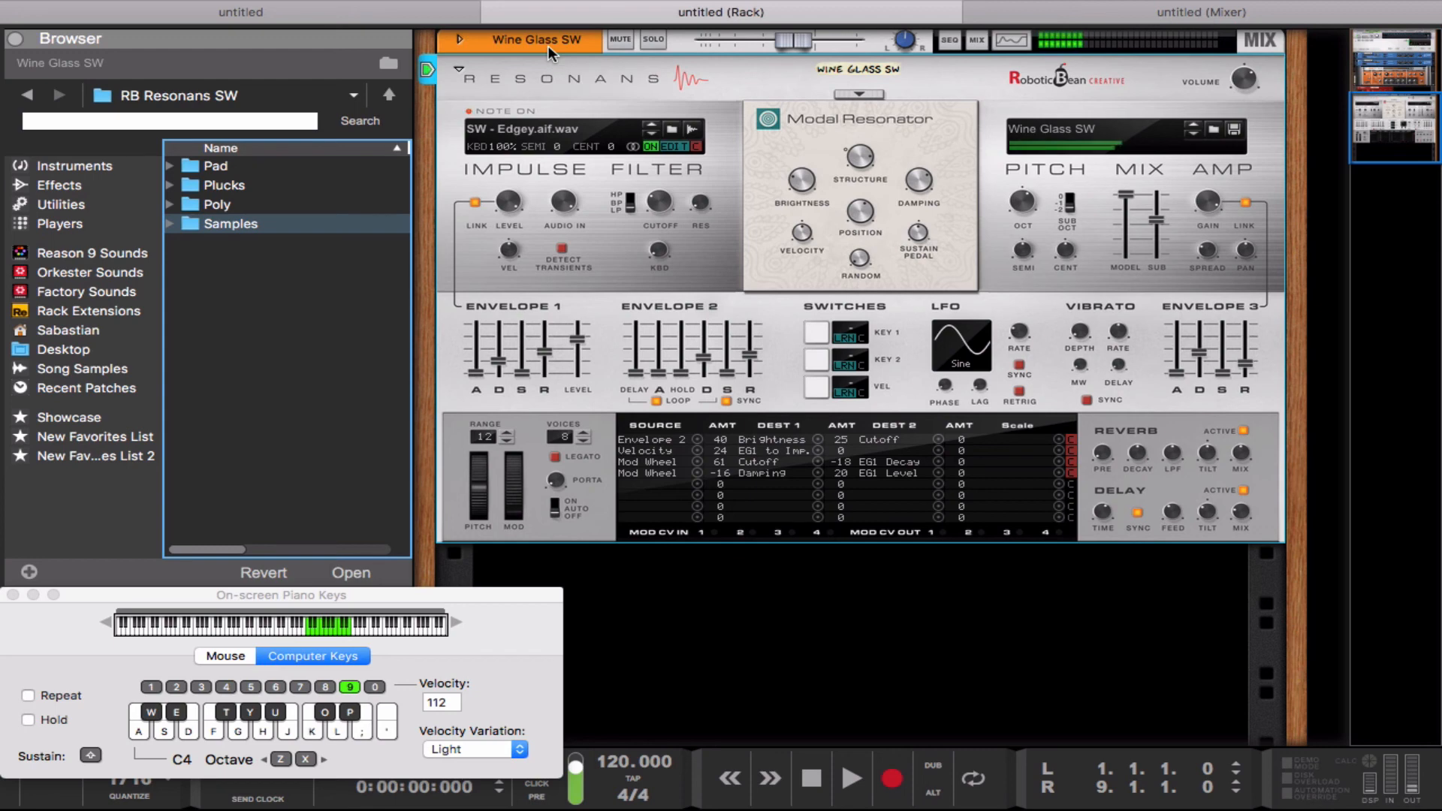
{"action": "key", "text": "s"}
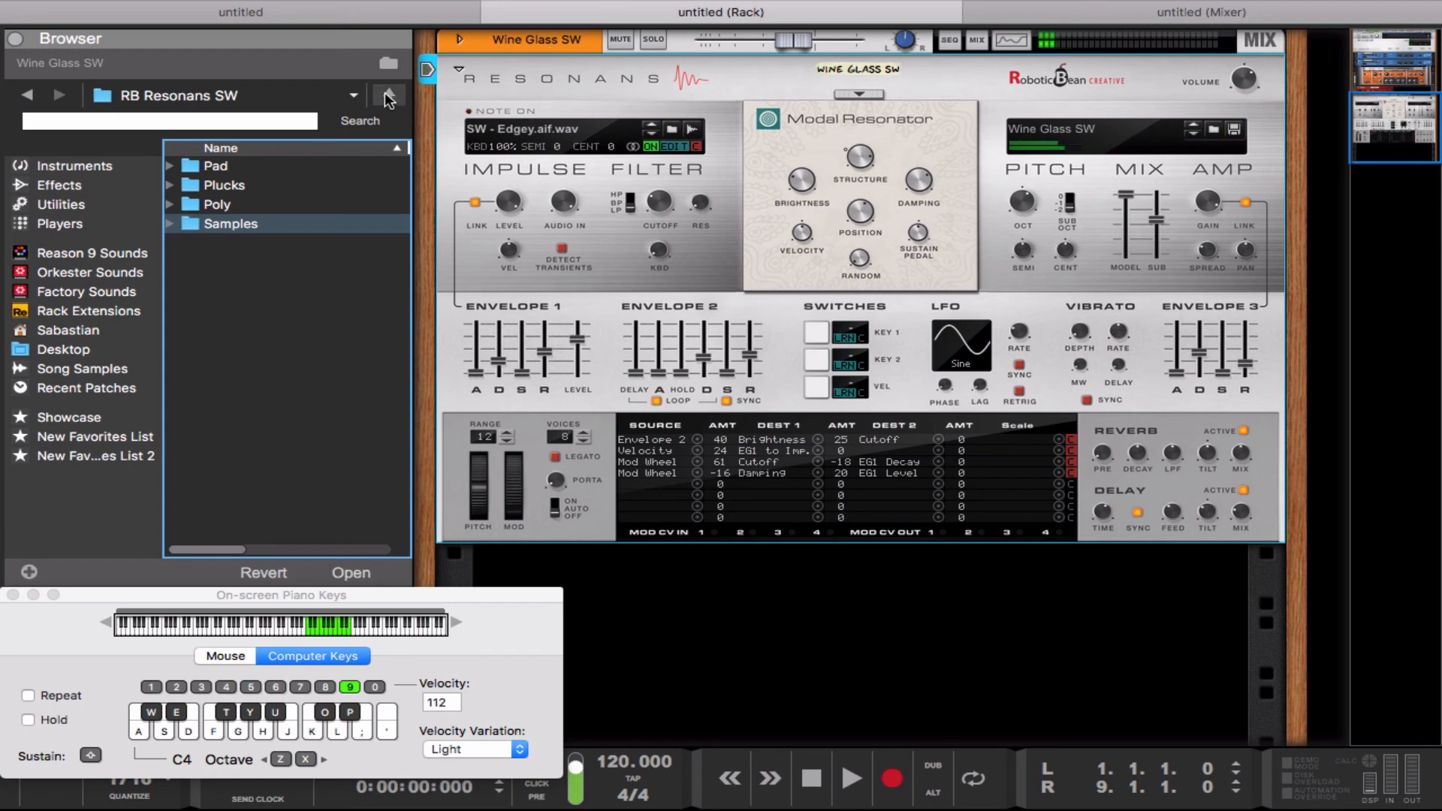
Step: Load the Symphonic Dynasty SW patch from the Pad subfolder and relink its missing SW - Bowed .wav sound from the Samples folder
{"action": "double_click", "coordinate": [274, 166]}
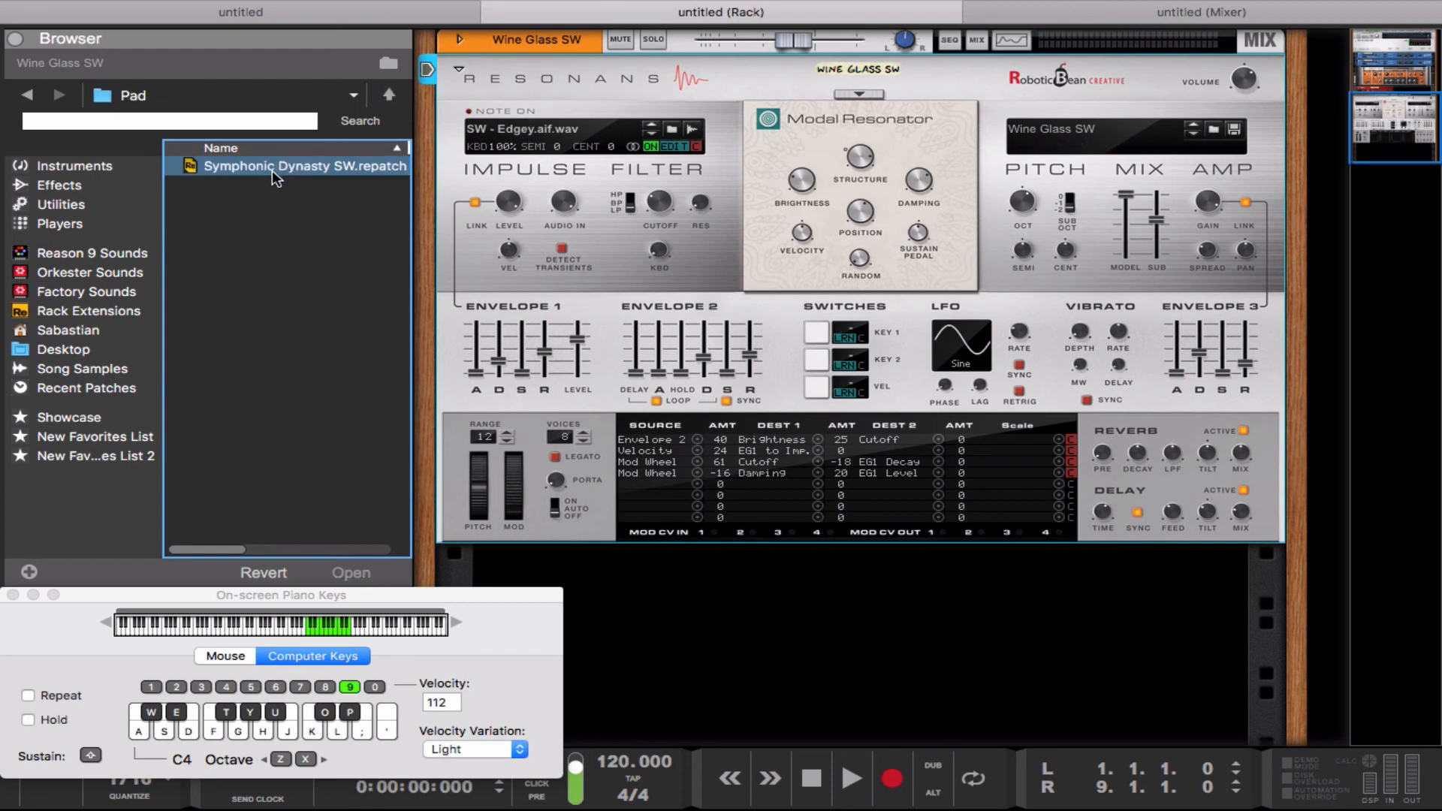
{"action": "double_click", "coordinate": [216, 167]}
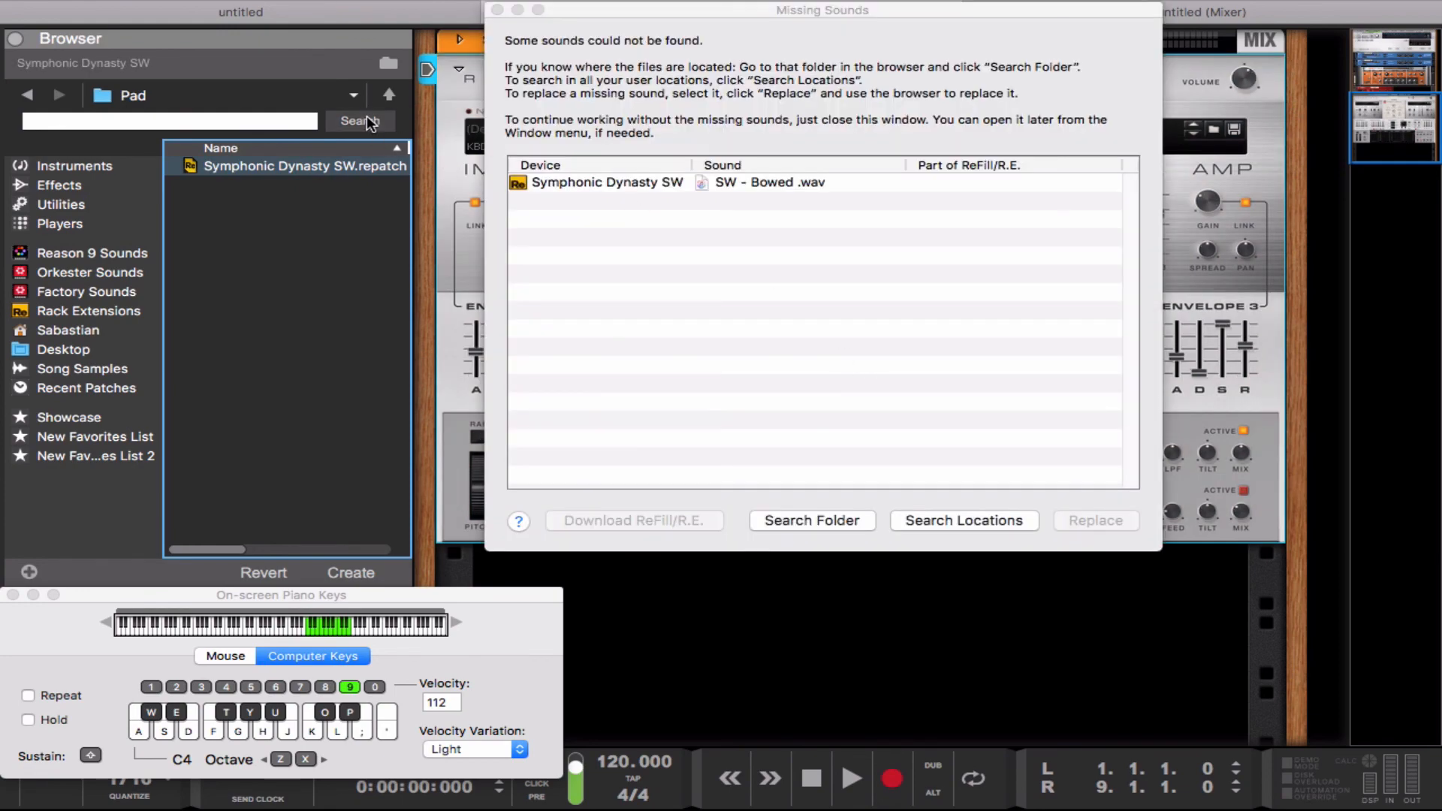
{"action": "left_click", "coordinate": [389, 95]}
{"action": "left_click", "coordinate": [272, 224]}
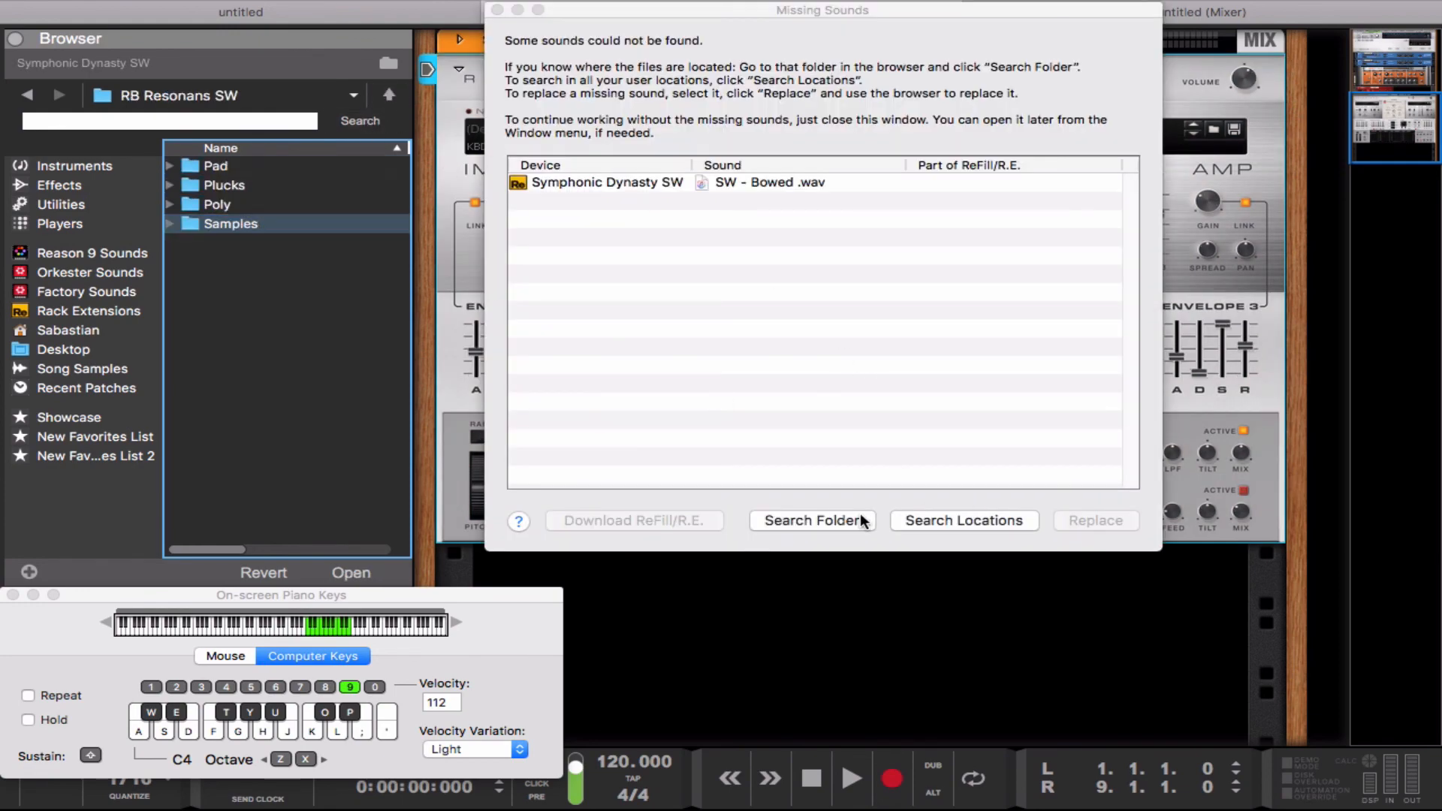
{"action": "left_click", "coordinate": [833, 520]}
{"action": "left_click", "coordinate": [496, 11]}
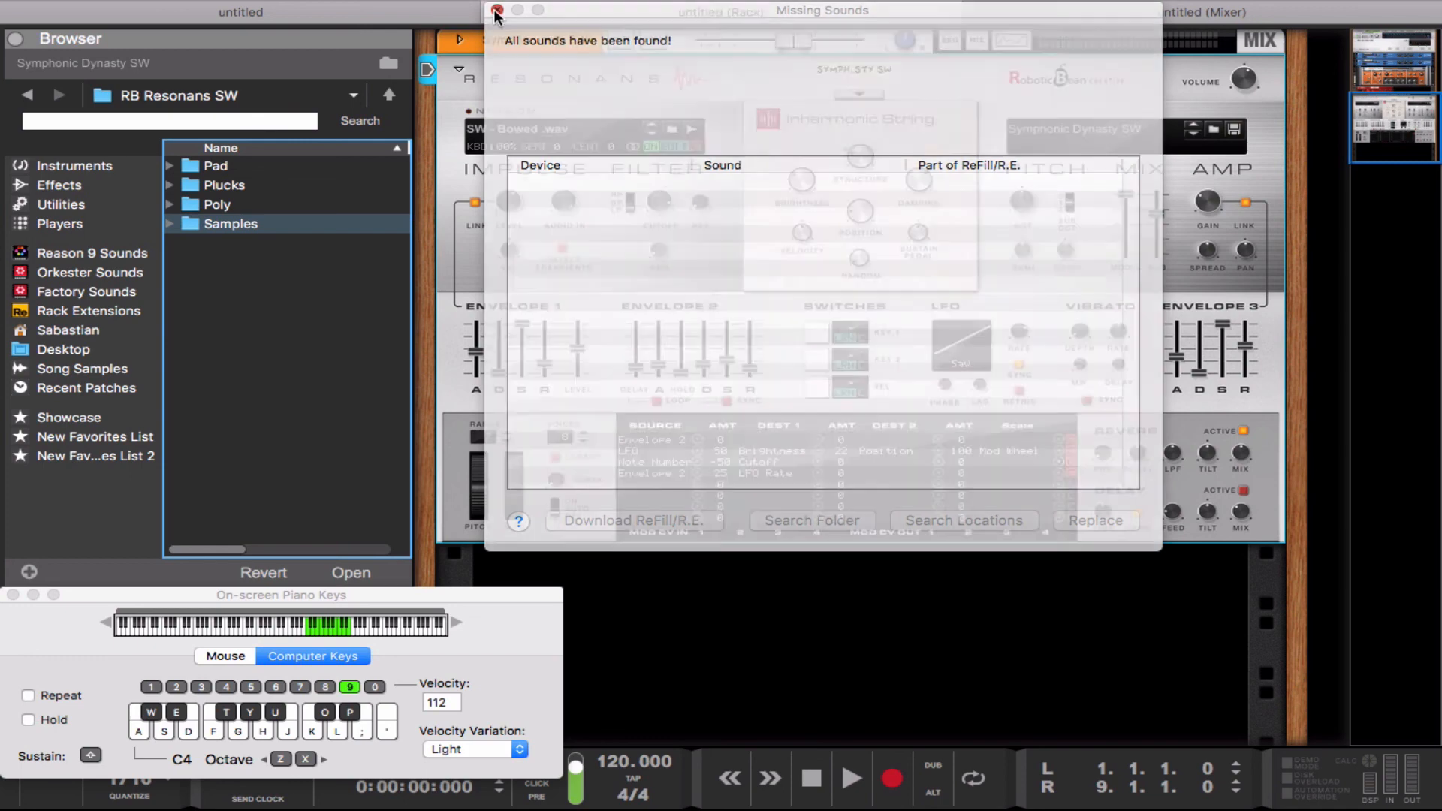
Step: Lower the keyboard to octave C3 and play notes to audition the Symphonic Dynasty SW patch
{"action": "key", "text": "z"}
{"action": "key", "text": "a"}
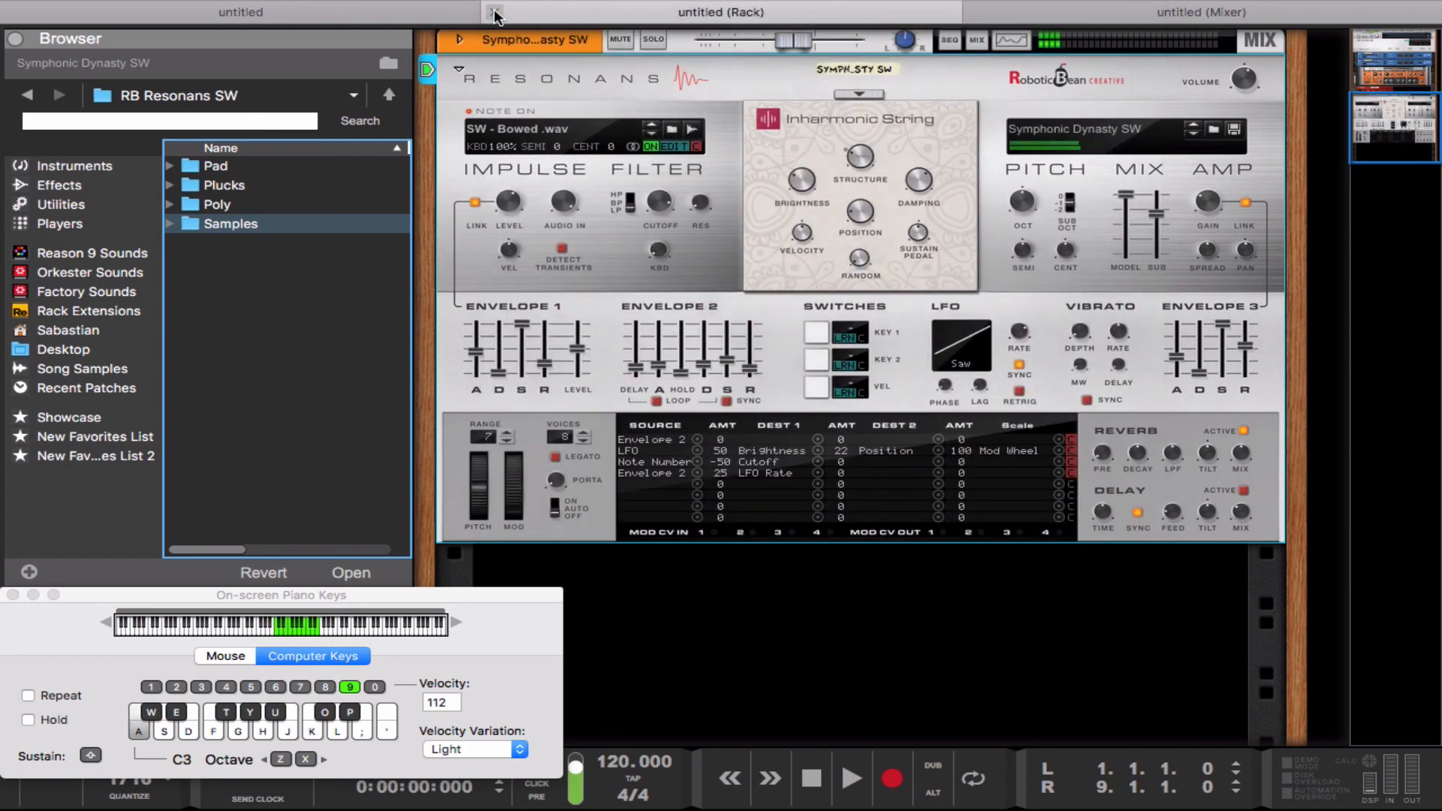
{"action": "key", "text": "k"}
{"action": "key", "text": "g"}
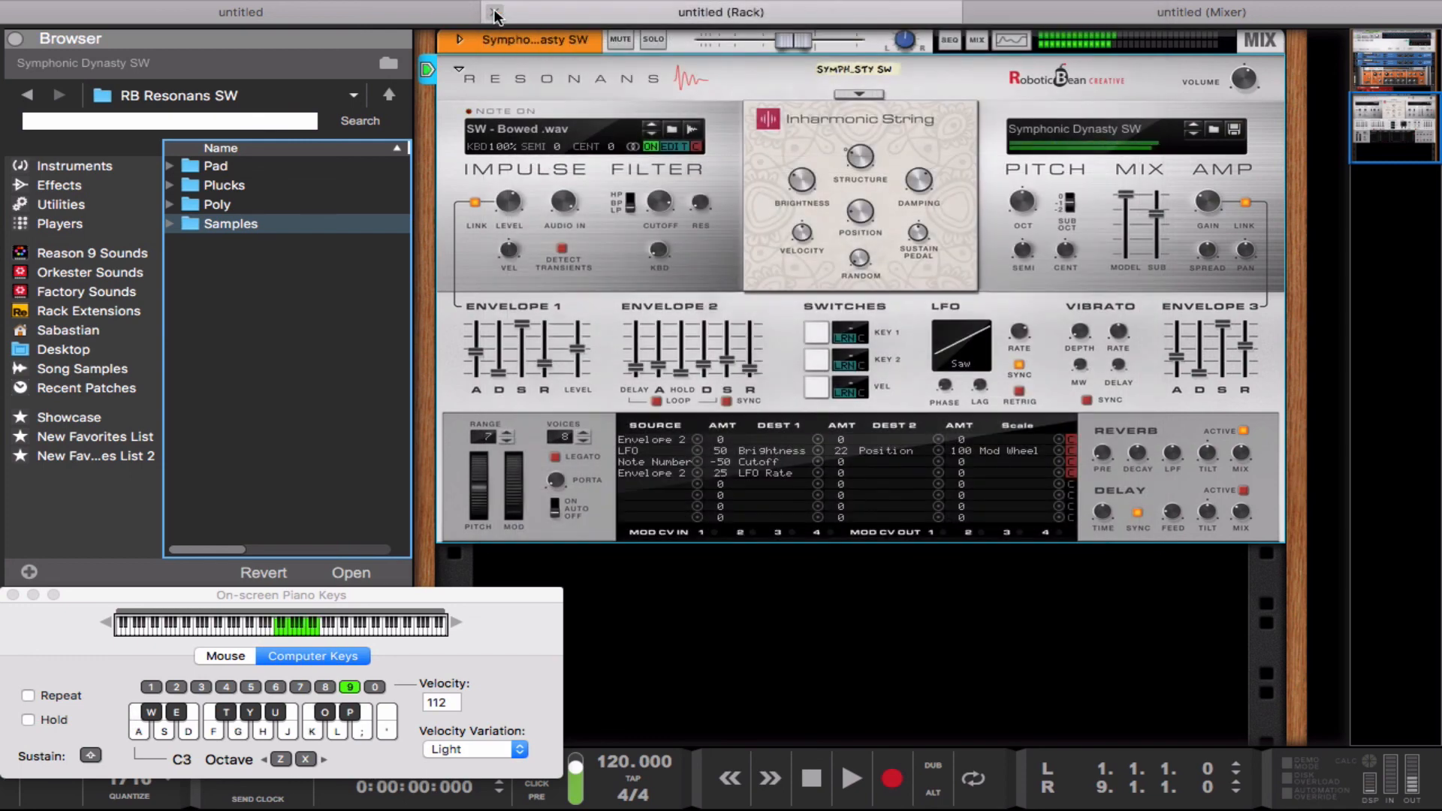
{"action": "key", "text": "s"}
{"action": "key", "text": "h"}
{"action": "key", "text": "l"}
Step: Add a Scales & Chords player to the Symphonic Dynasty SW device, with the scale set to Minor and Oct Down turned on
{"action": "left_click", "coordinate": [61, 226]}
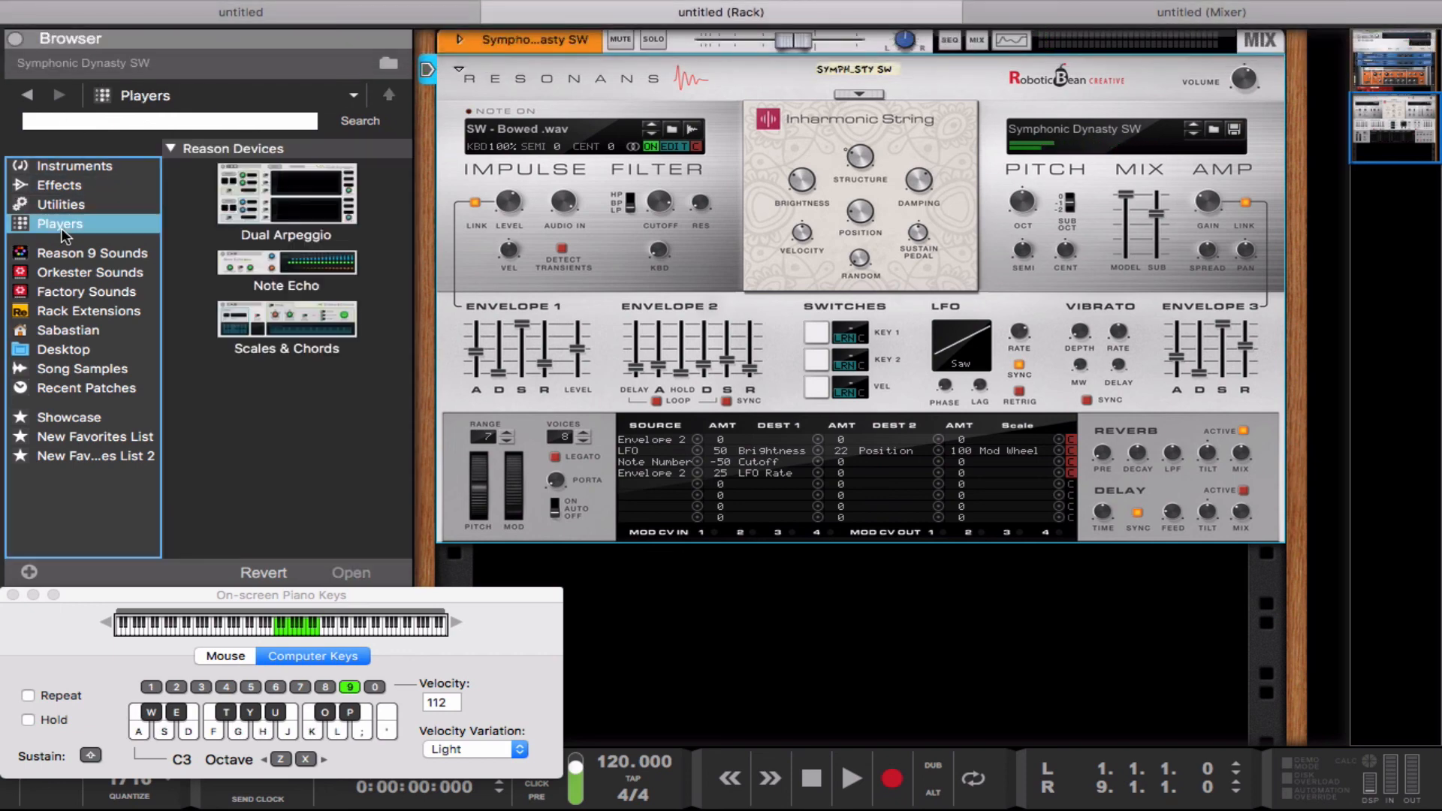
{"action": "left_click_drag", "start_coordinate": [248, 321], "coordinate": [576, 64]}
{"action": "left_click", "coordinate": [553, 175]}
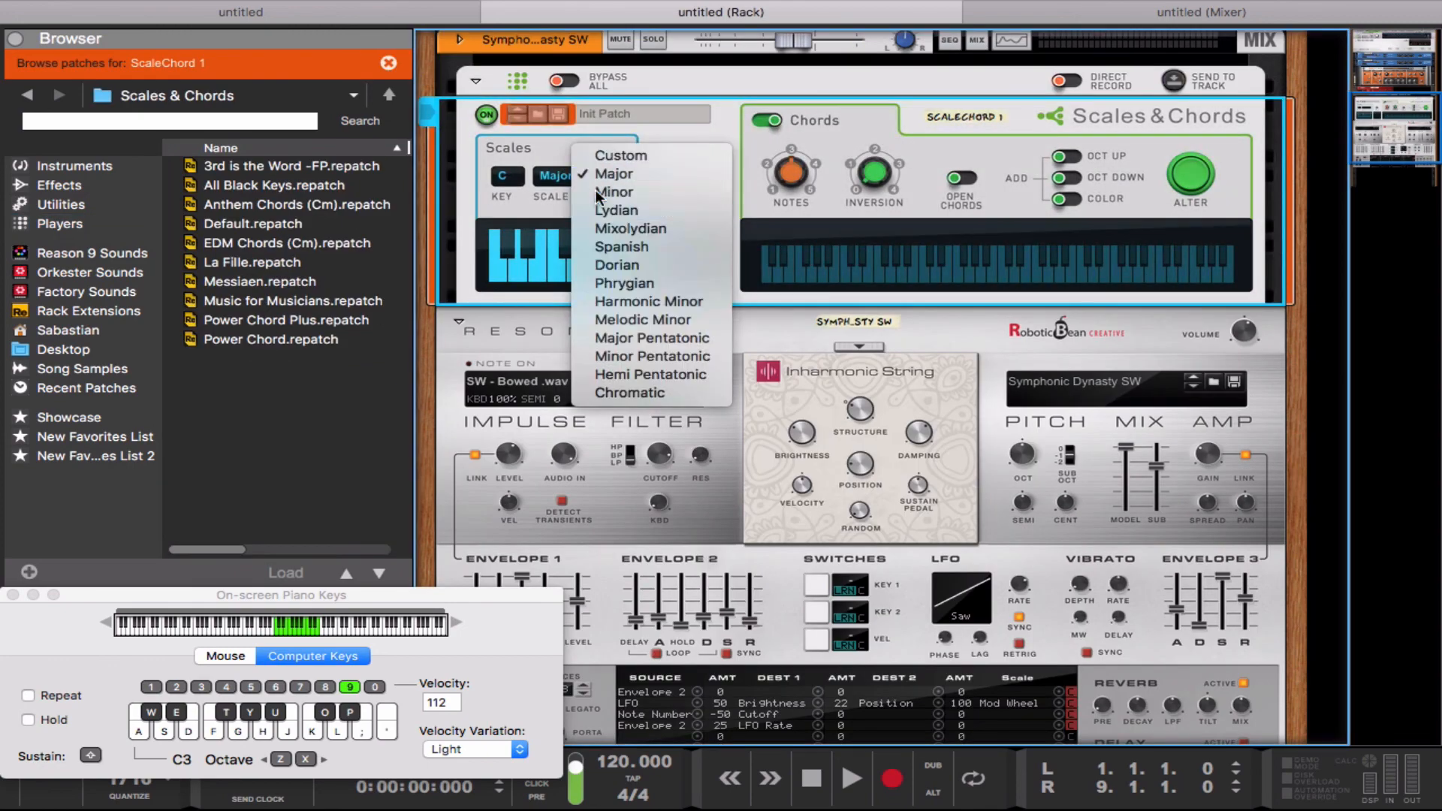
{"action": "left_click", "coordinate": [601, 192]}
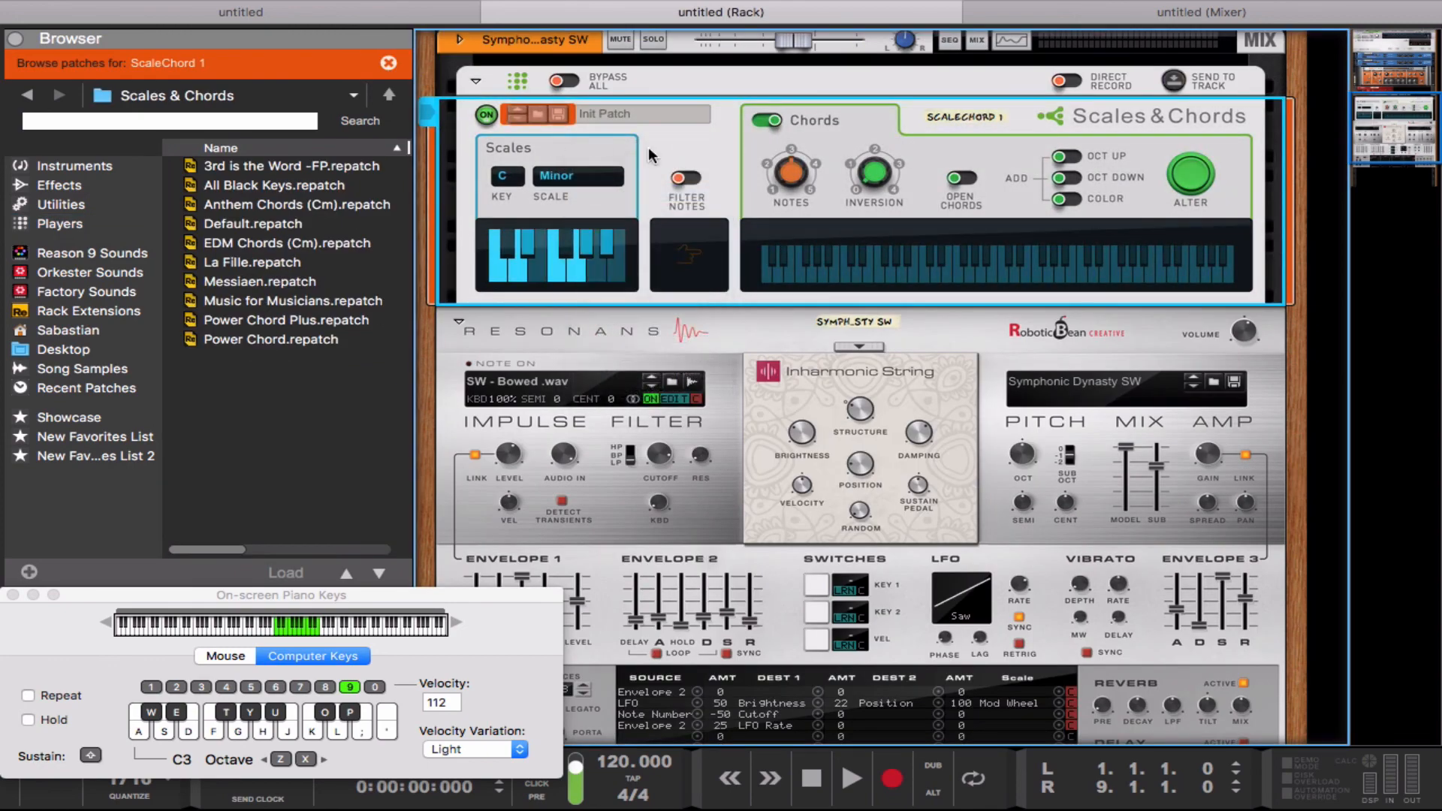
{"action": "left_click", "coordinate": [1068, 179]}
Step: Play minor-scale chords through the Scales & Chords player and try the Resonans mod wheel on the pad
{"action": "key", "text": "a"}
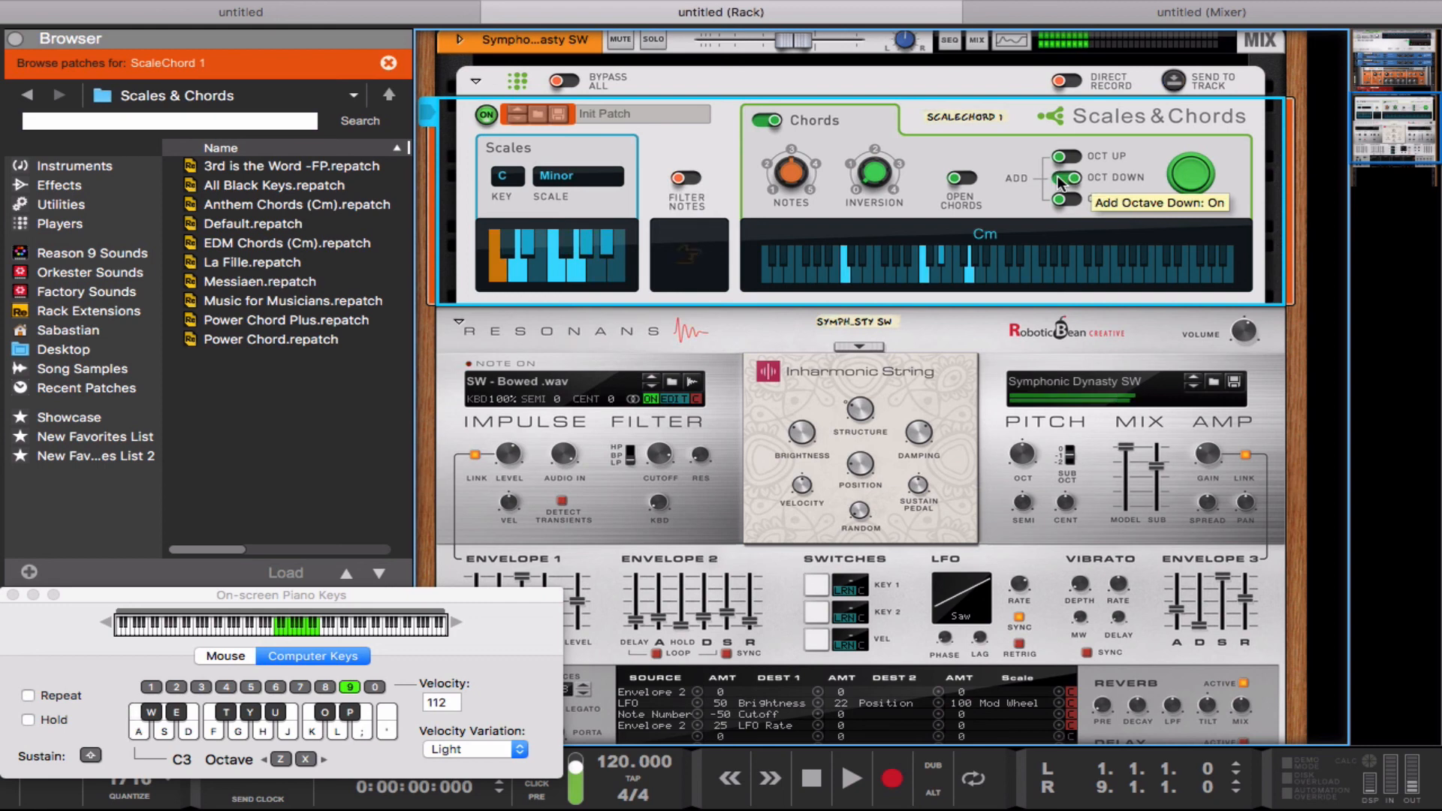
{"action": "key", "text": "f"}
{"action": "key", "text": "d"}
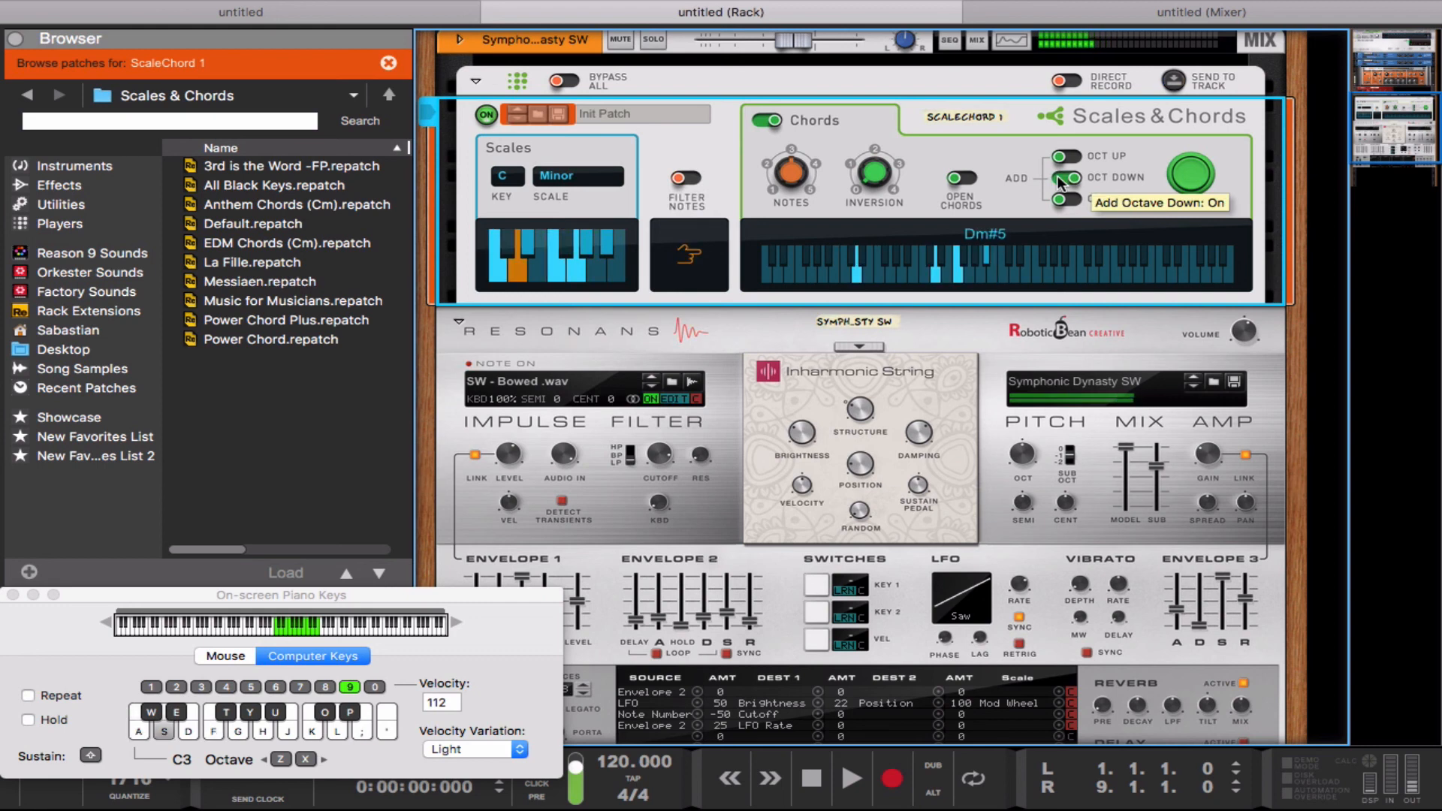
{"action": "scroll", "coordinate": [1004, 331], "scroll_direction": "down", "scroll_amount": 5}
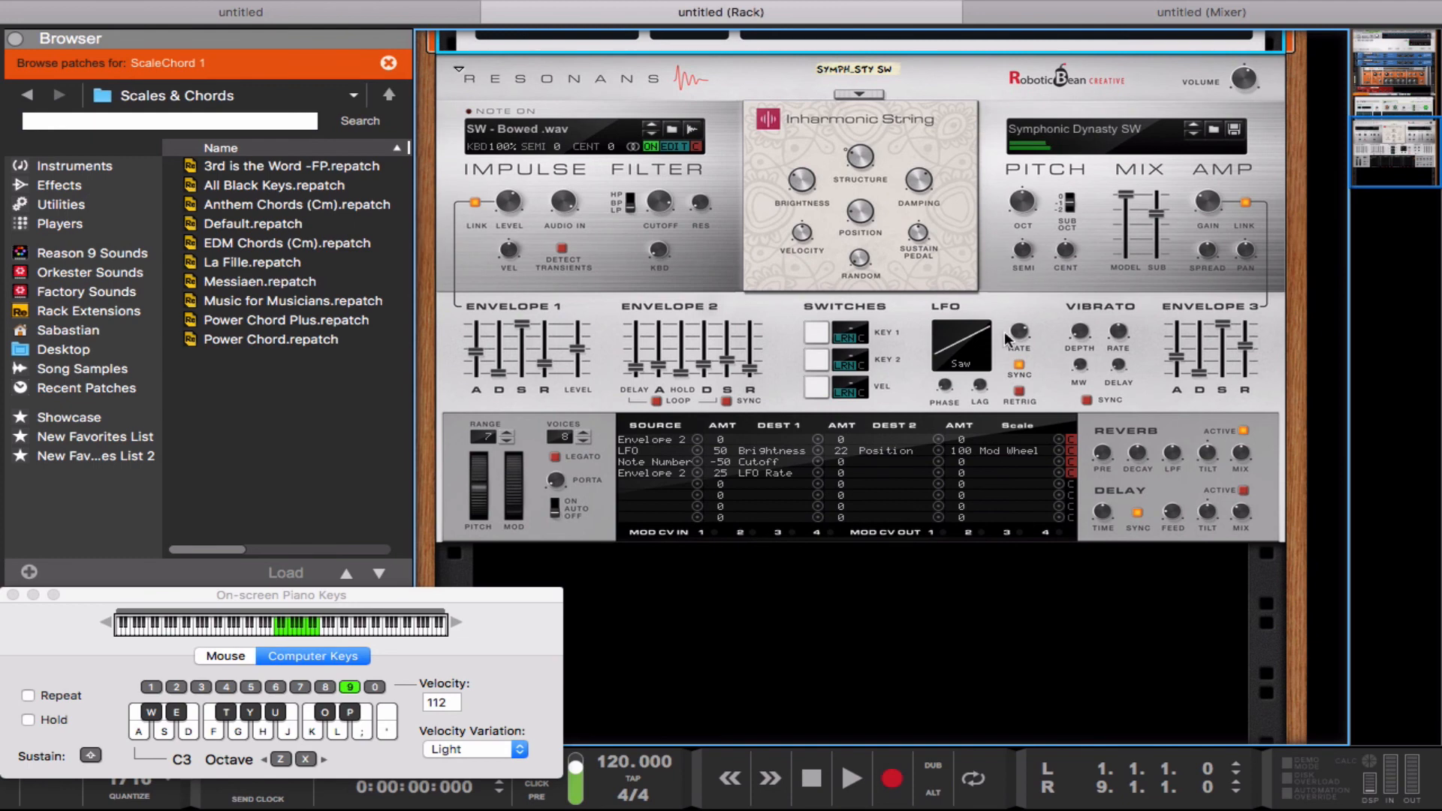
{"action": "left_click", "coordinate": [519, 514]}
{"action": "key", "text": "s"}
{"action": "mouse_move", "coordinate": [519, 509]}
{"action": "left_mouse_down"}
{"action": "mouse_move", "coordinate": [513, 440]}
{"action": "mouse_move", "coordinate": [509, 514]}
{"action": "left_mouse_up"}
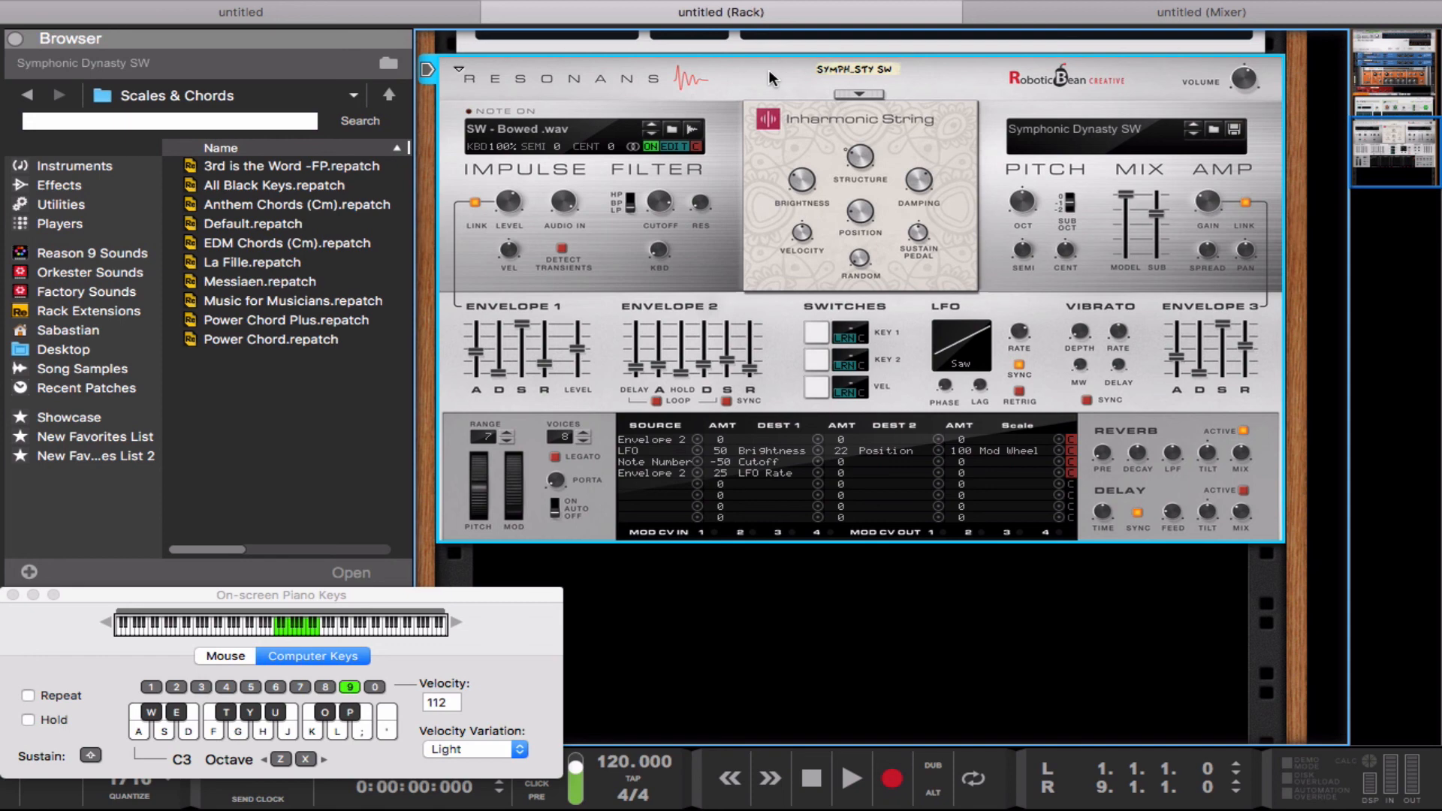
{"action": "mouse_move", "coordinate": [855, 6]}
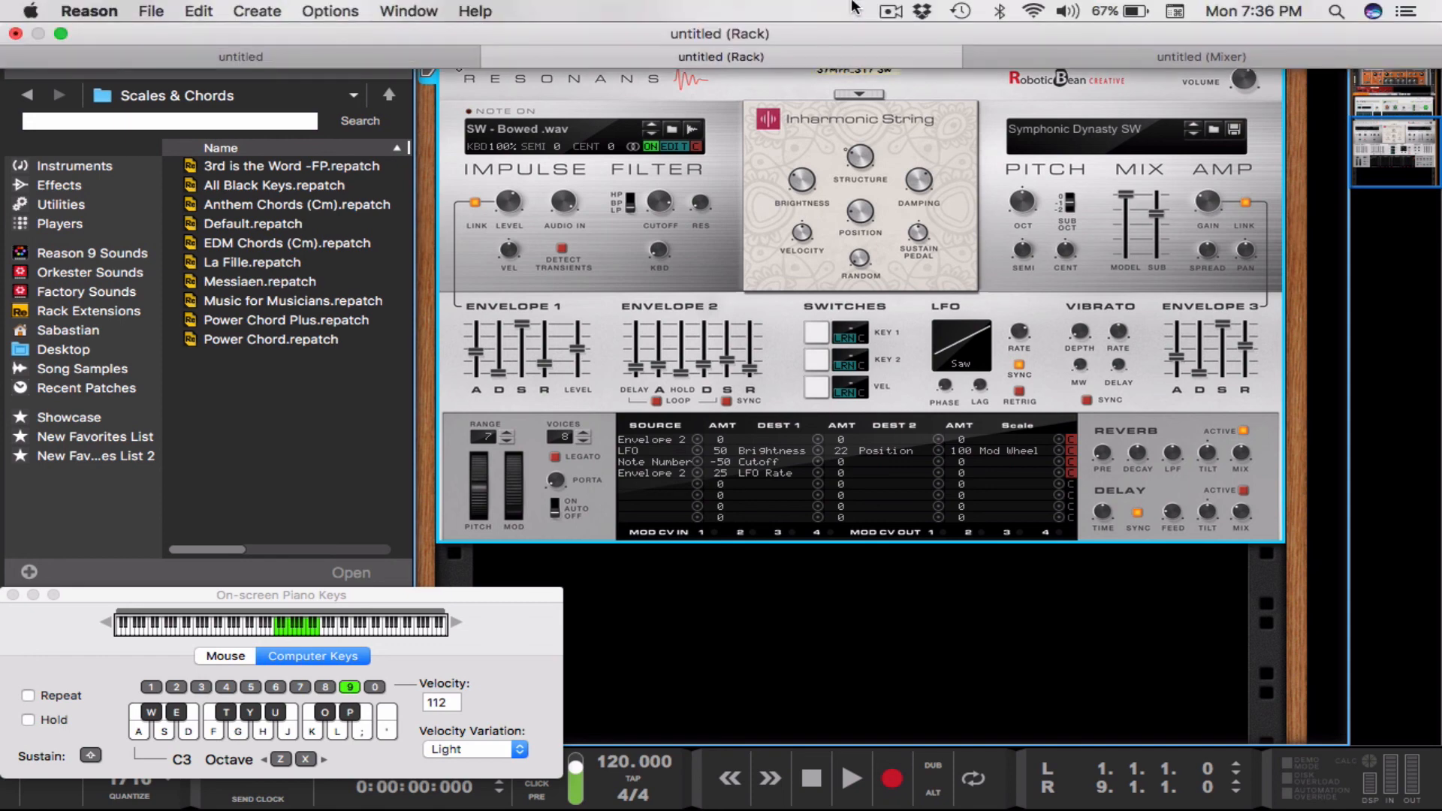